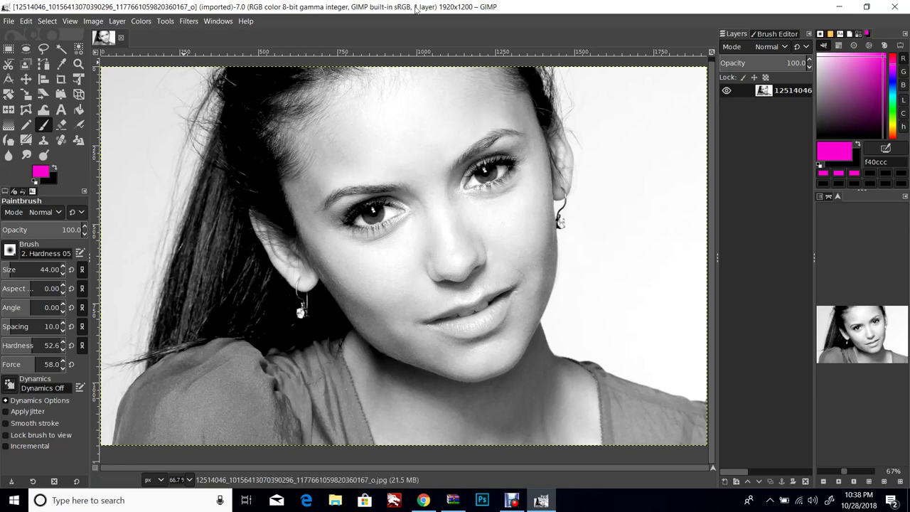
Step: Close all open images
{"action": "left_click", "coordinate": [13, 21]}
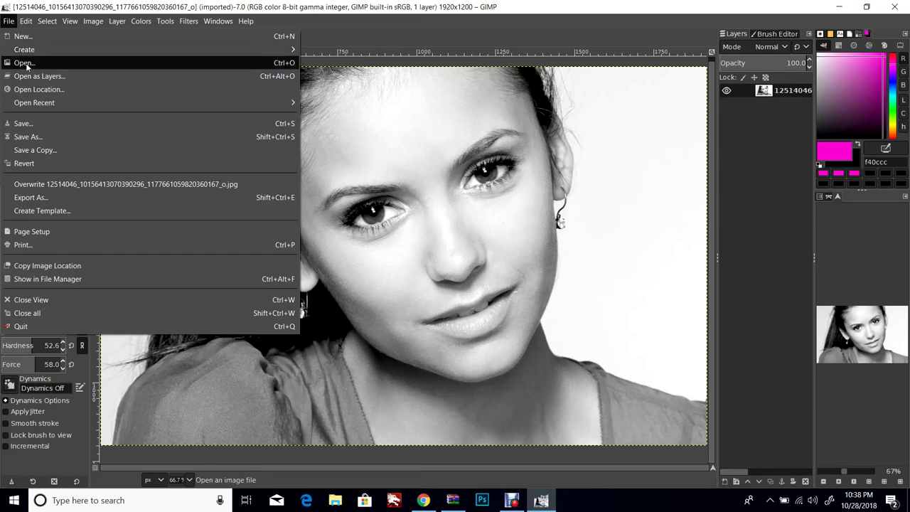
{"action": "key", "text": "alt+r"}
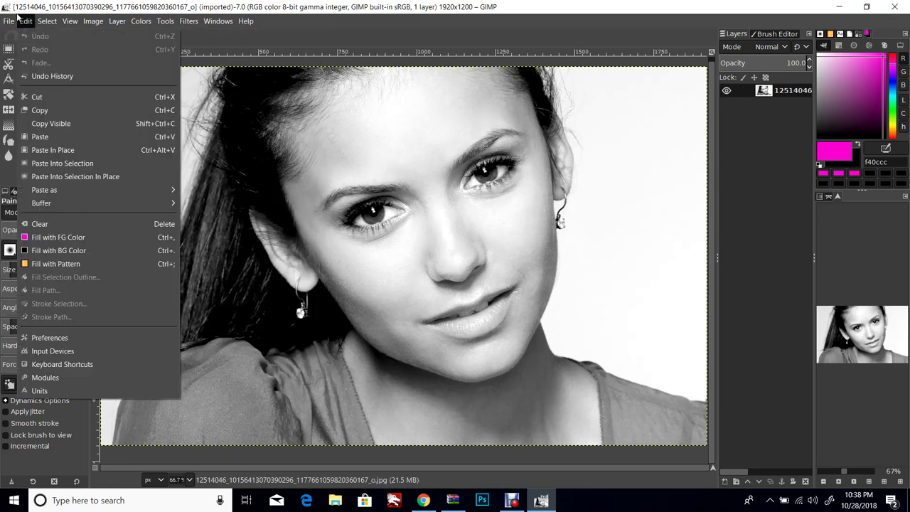
{"action": "mouse_move", "coordinate": [10, 21]}
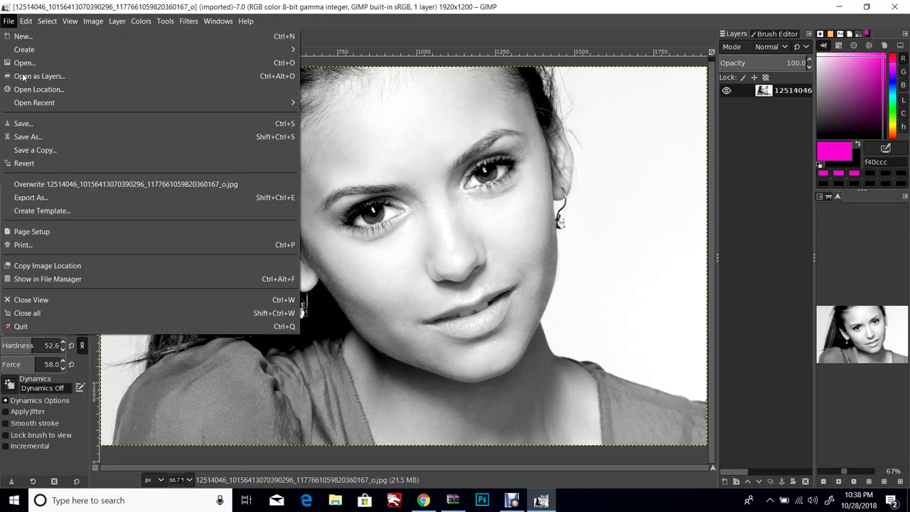
{"action": "left_click", "coordinate": [35, 311]}
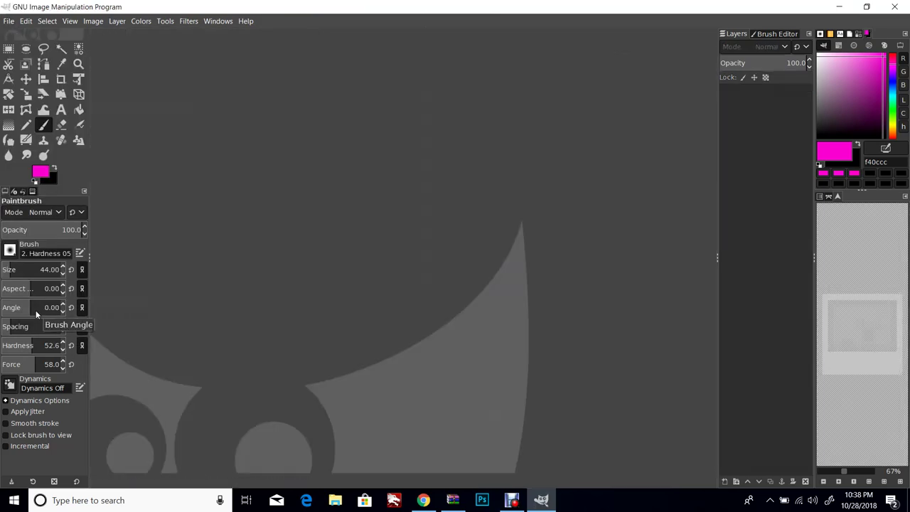
Step: Open the 1920 x 1200 JPG portrait starting with 12514046 from the Desktop folder, converting it to the GIMP built-in sRGB working space
{"action": "left_click", "coordinate": [8, 21]}
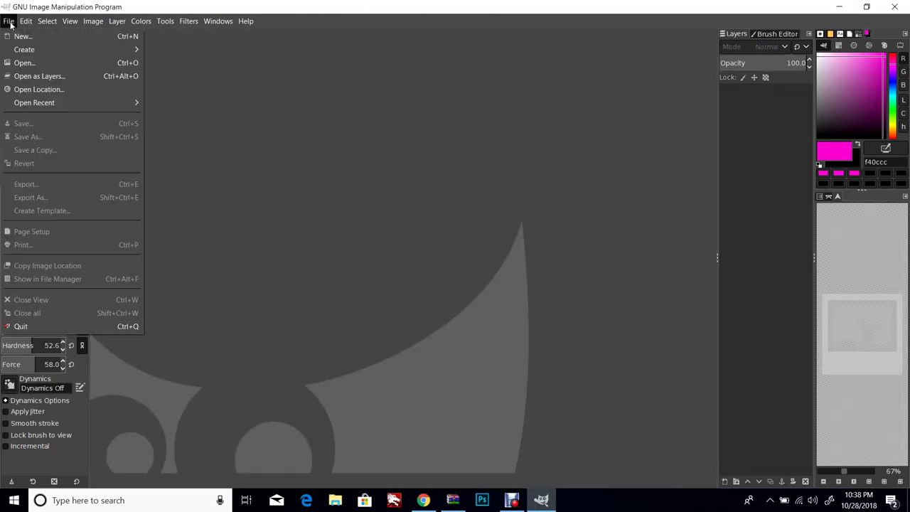
{"action": "left_click", "coordinate": [24, 63]}
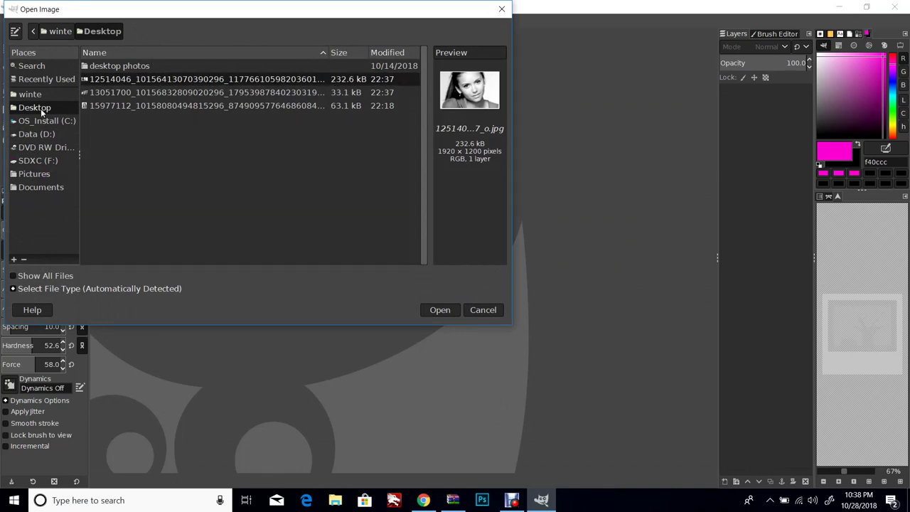
{"action": "left_click", "coordinate": [132, 93]}
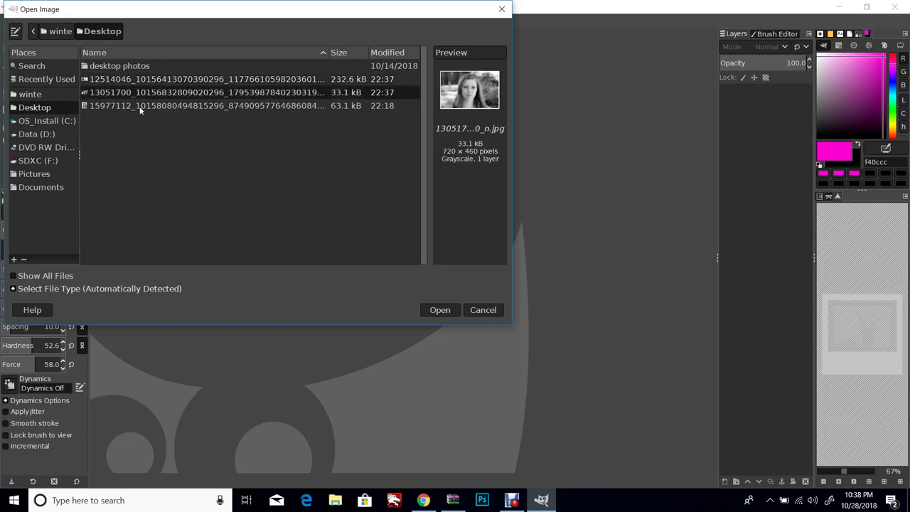
{"action": "left_click", "coordinate": [140, 107]}
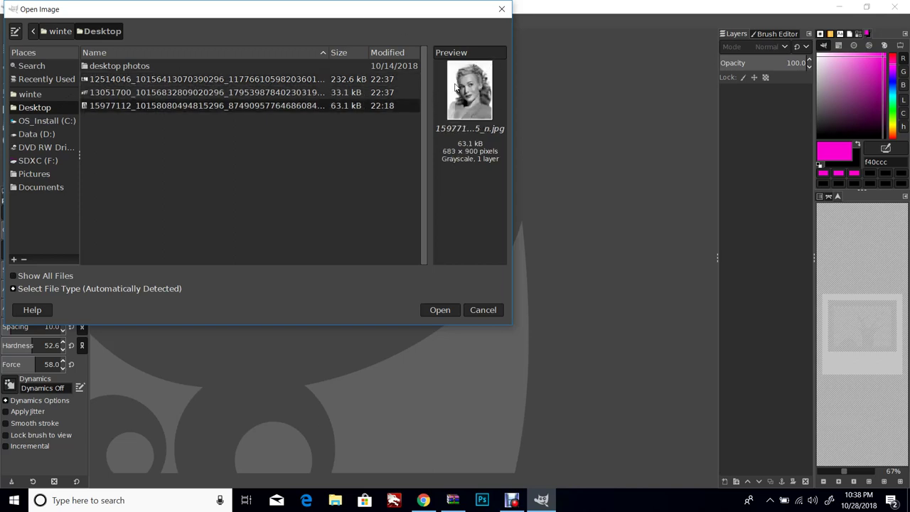
{"action": "left_click", "coordinate": [268, 79]}
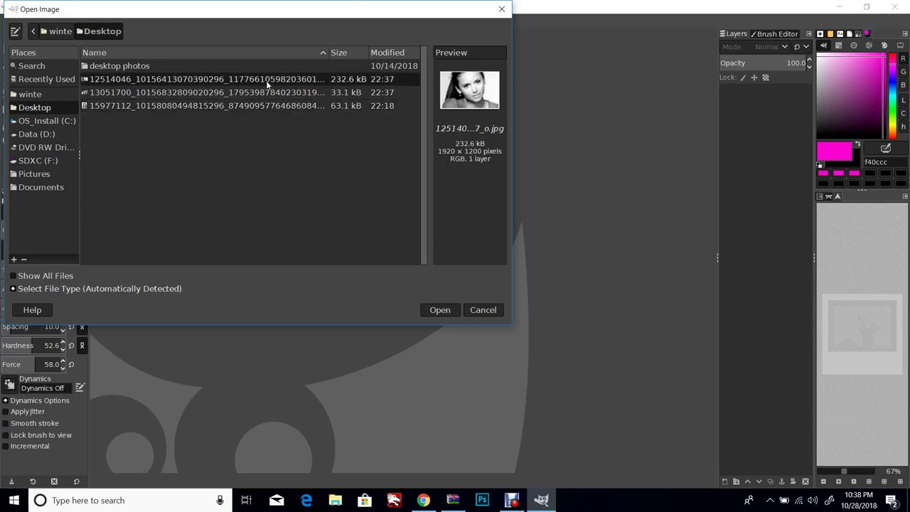
{"action": "left_click", "coordinate": [439, 312]}
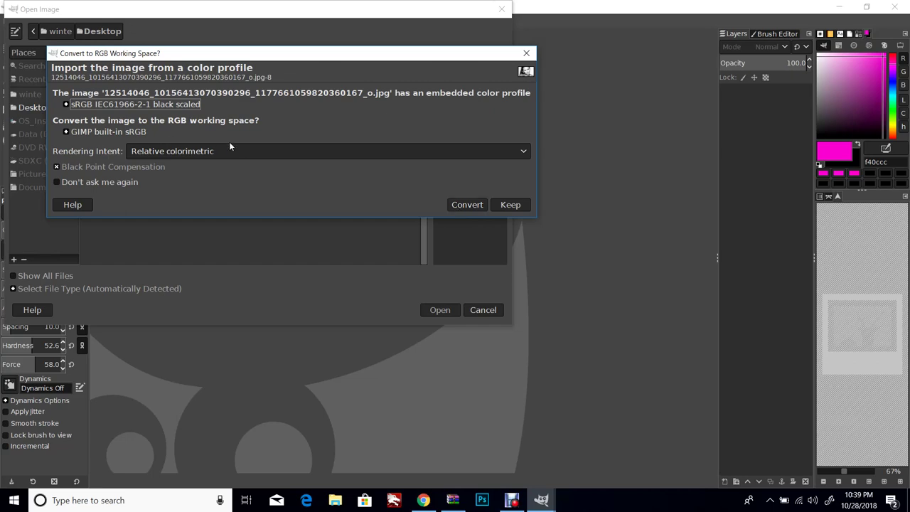
{"action": "left_click", "coordinate": [466, 205]}
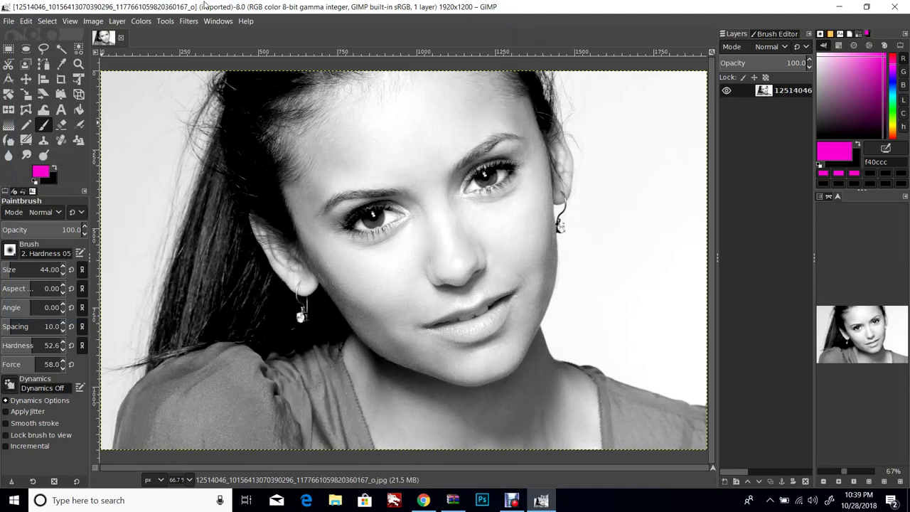
Step: Start Desaturate on the portrait and try the Luma, Lightness (HSL), Average (HSI Intensity) and Value (HSV) modes
{"action": "left_click", "coordinate": [148, 23]}
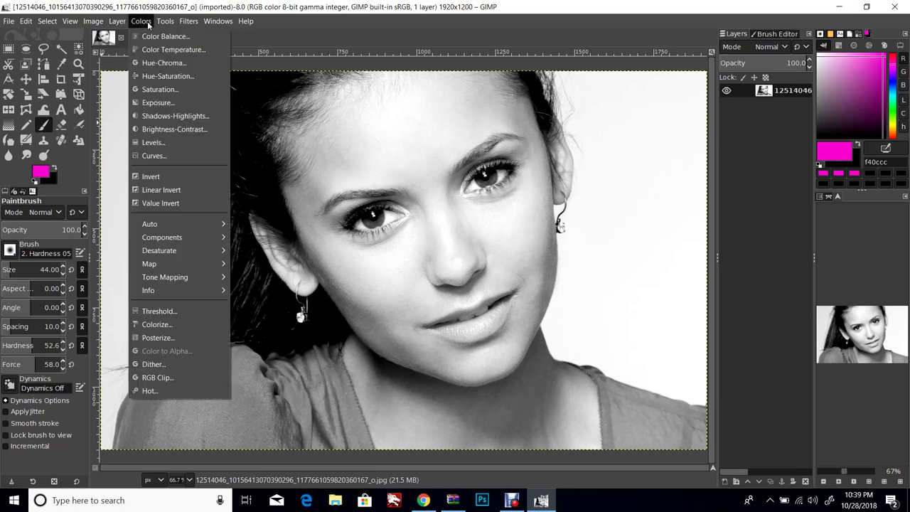
{"action": "mouse_move", "coordinate": [147, 254]}
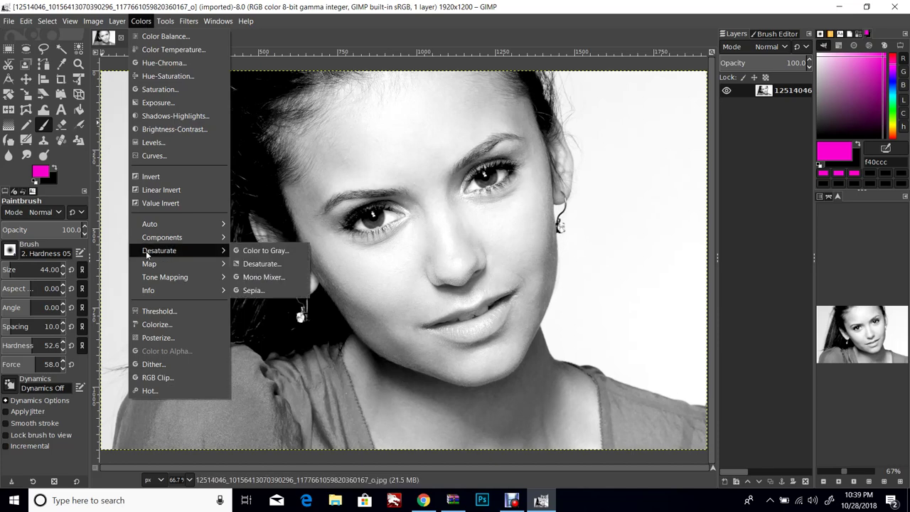
{"action": "left_click", "coordinate": [262, 264]}
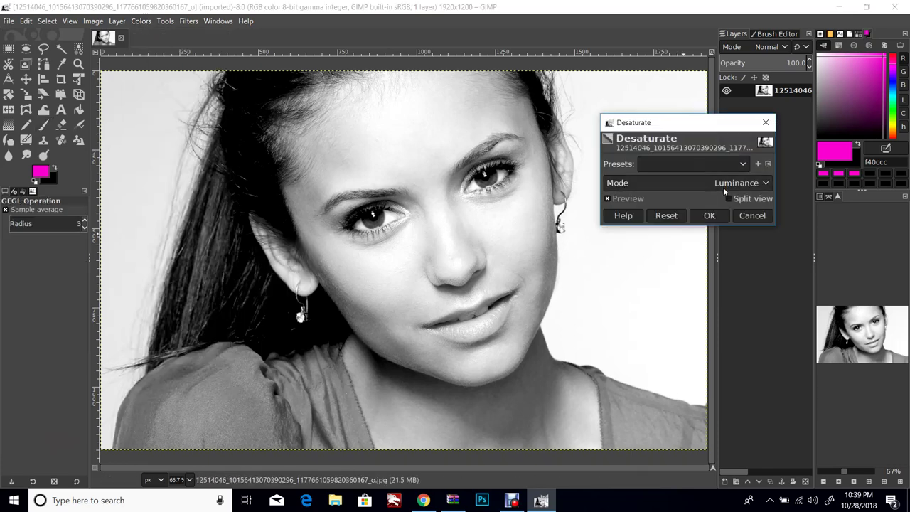
{"action": "left_click", "coordinate": [767, 187]}
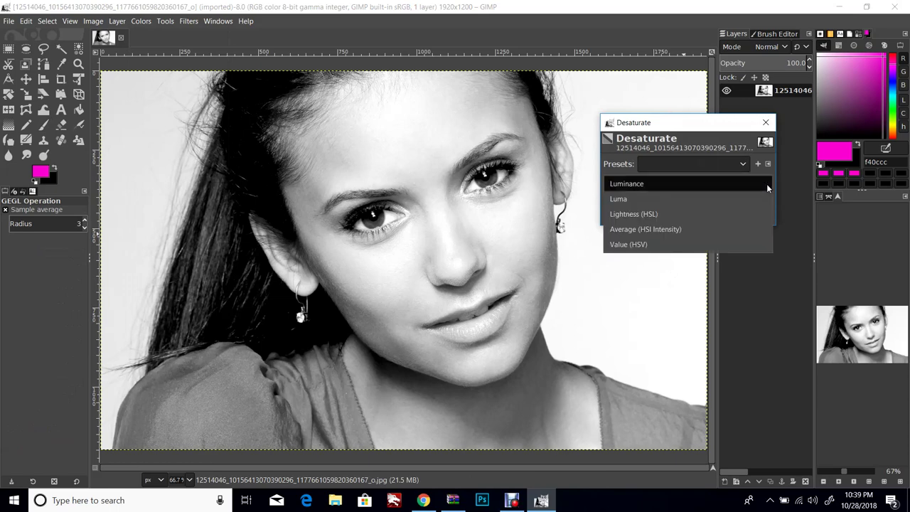
{"action": "left_click", "coordinate": [752, 197]}
{"action": "left_click", "coordinate": [750, 186]}
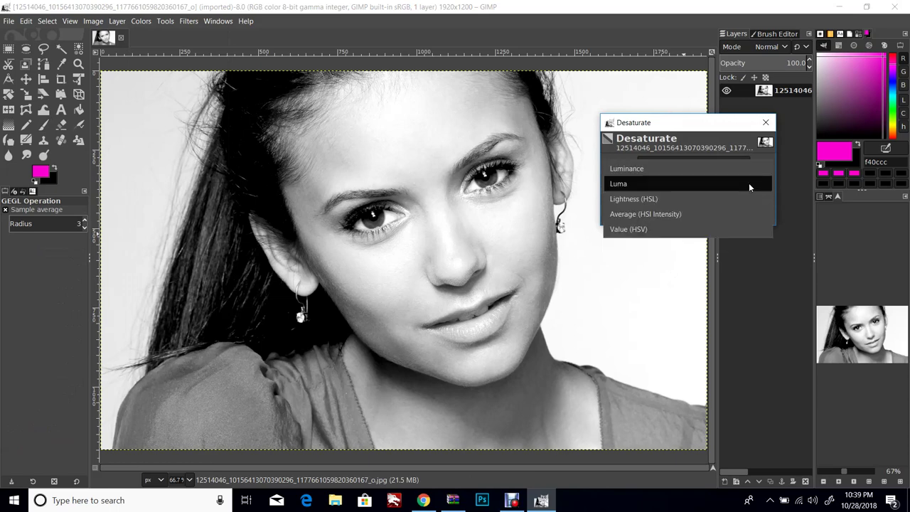
{"action": "left_click", "coordinate": [747, 201]}
{"action": "left_click", "coordinate": [741, 187]}
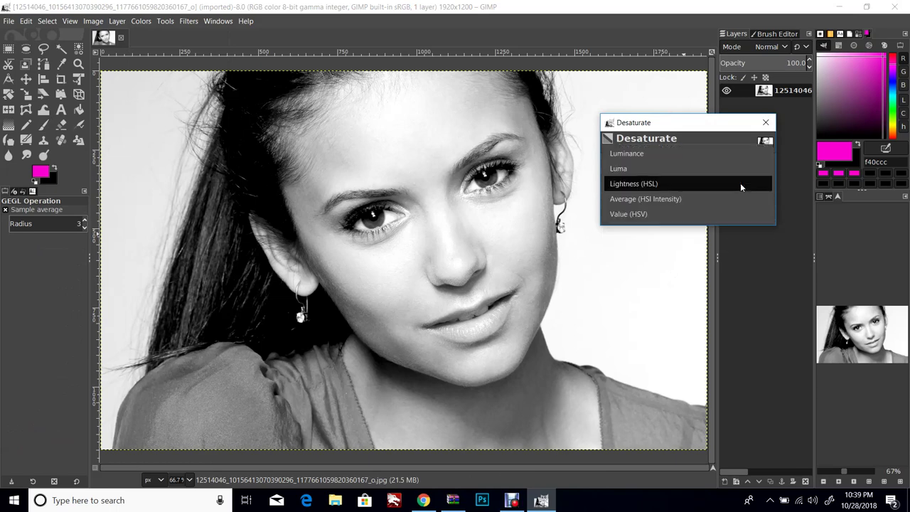
{"action": "left_click", "coordinate": [714, 205]}
{"action": "left_click", "coordinate": [708, 182]}
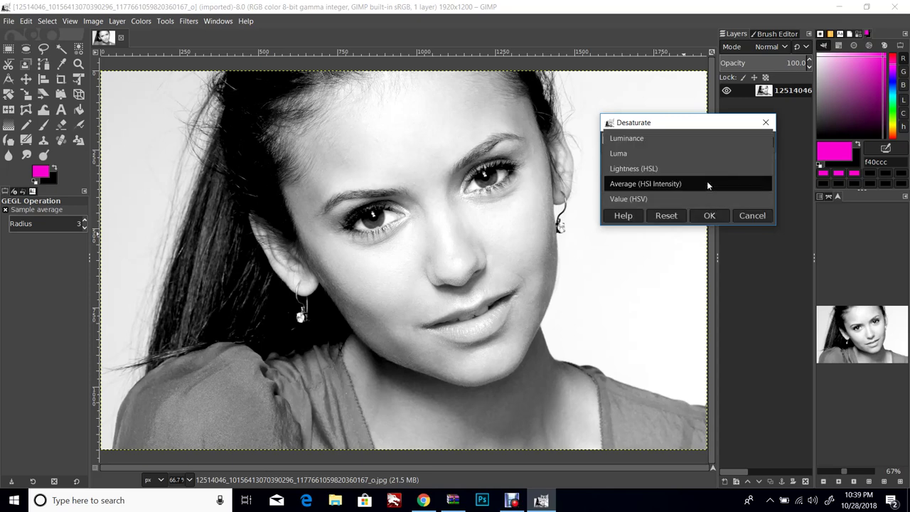
{"action": "left_click", "coordinate": [670, 201]}
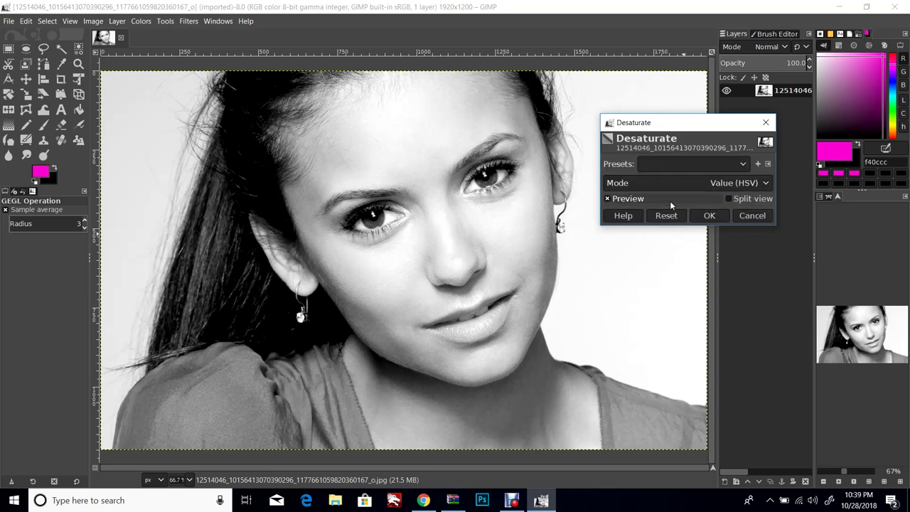
Step: Set the desaturation mode to Luminance and apply it to the portrait
{"action": "left_click", "coordinate": [749, 182]}
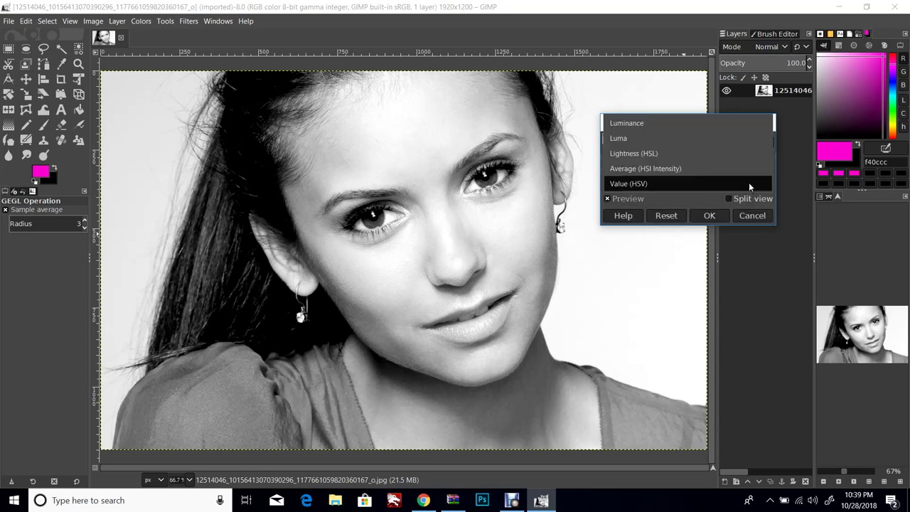
{"action": "left_click", "coordinate": [711, 124]}
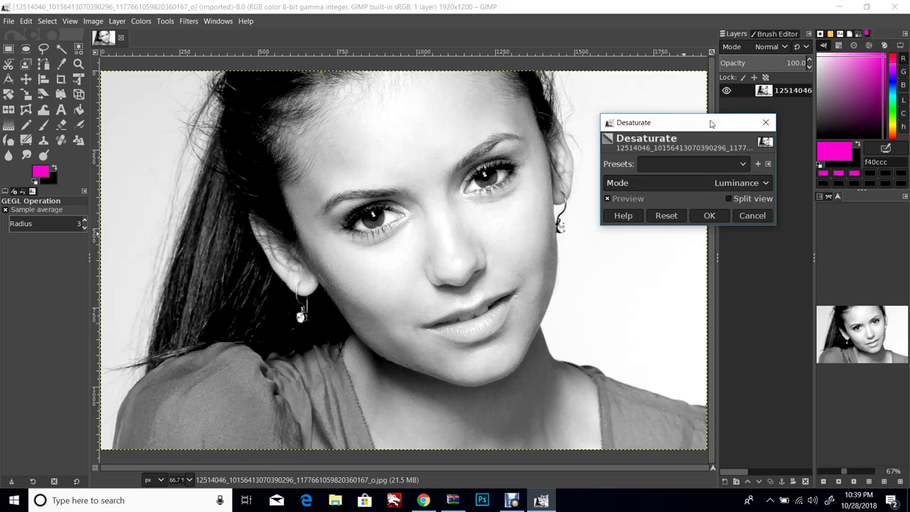
{"action": "left_click", "coordinate": [709, 216]}
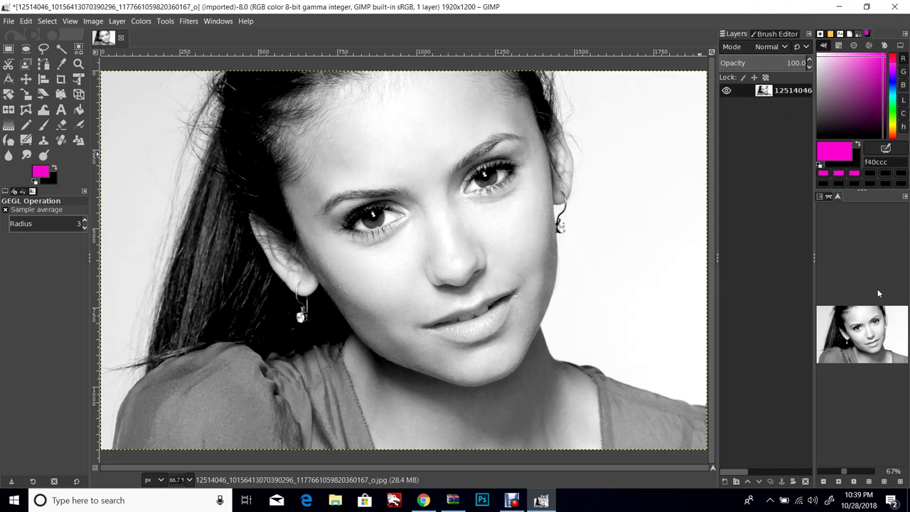
Step: Examine the Brushes dialog, the foreground colour selector and the list of available dockable dialogs
{"action": "left_click", "coordinate": [821, 34]}
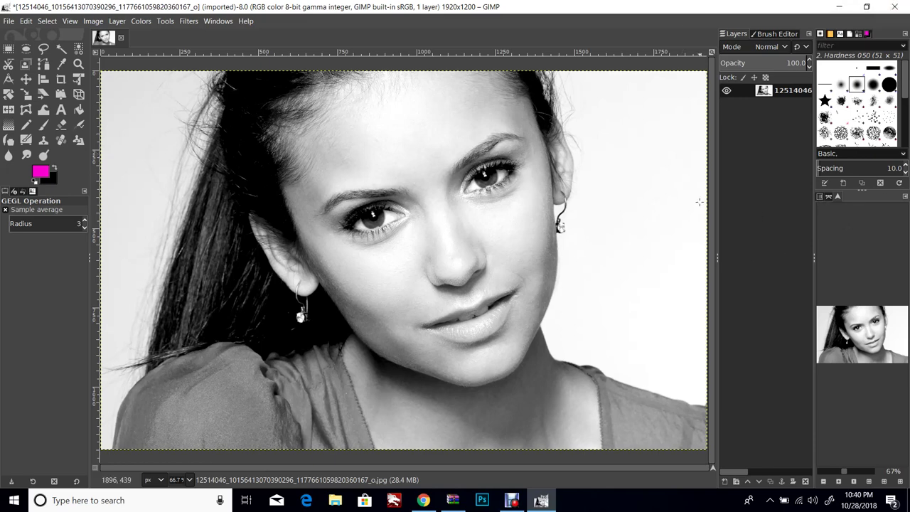
{"action": "left_click", "coordinate": [218, 21]}
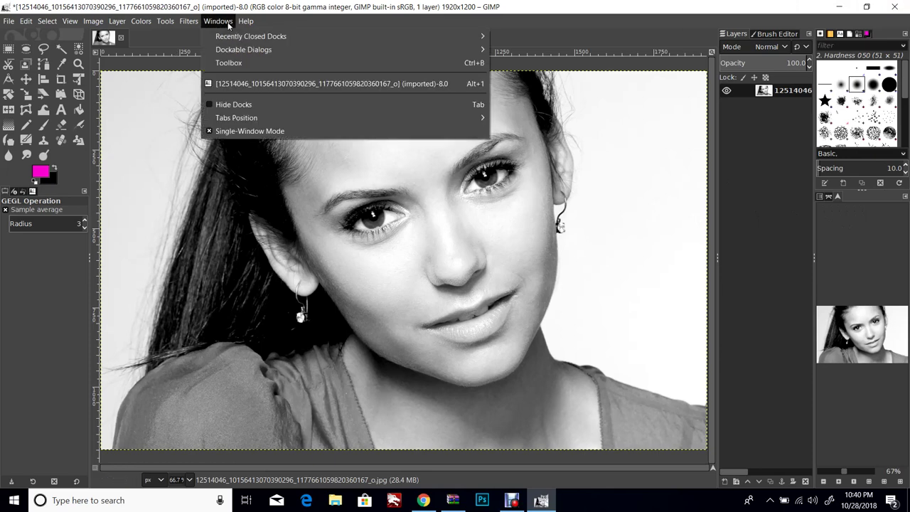
{"action": "mouse_move", "coordinate": [239, 51]}
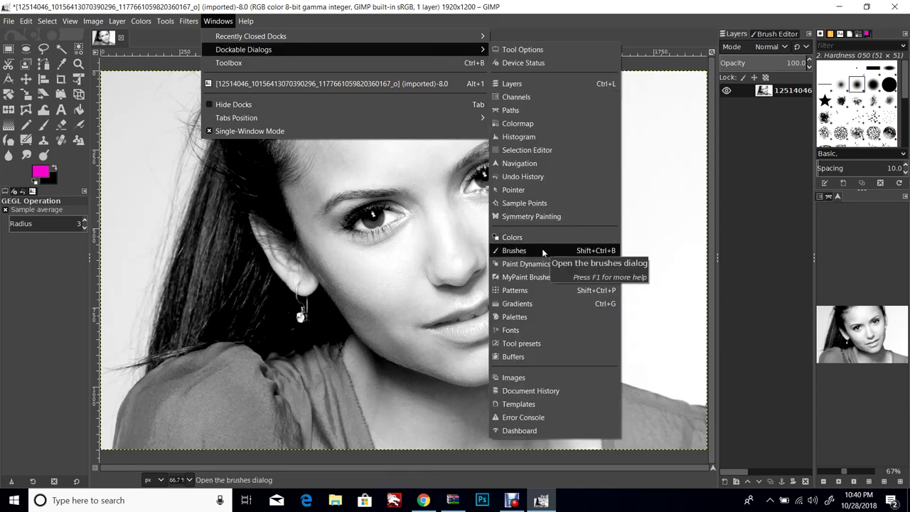
{"action": "left_click", "coordinate": [533, 169]}
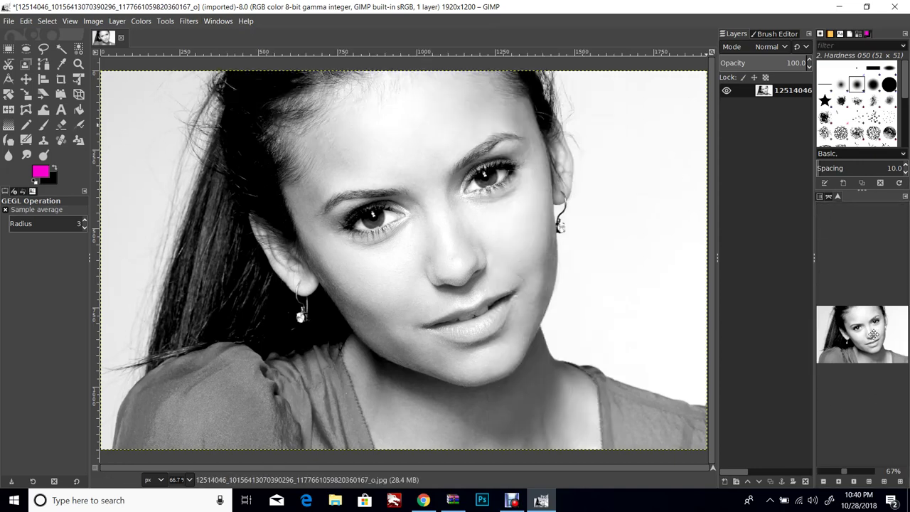
{"action": "left_click", "coordinate": [867, 34]}
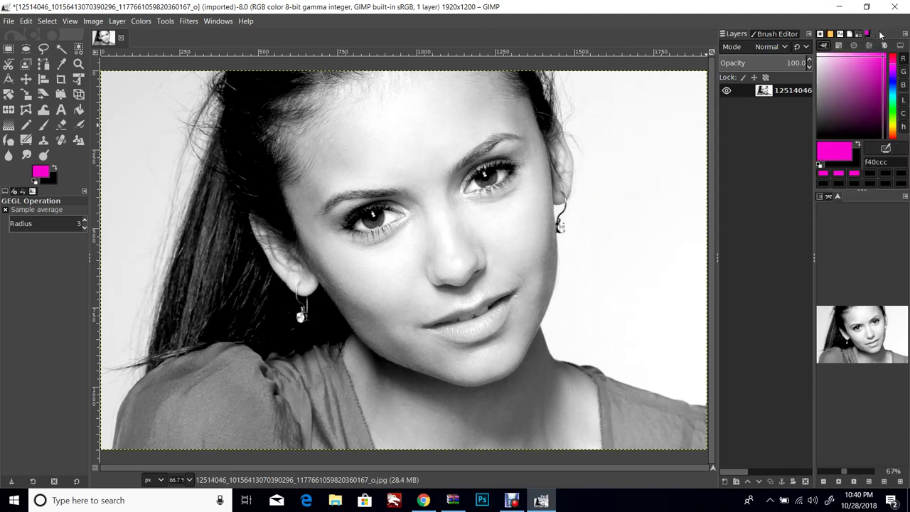
{"action": "mouse_move", "coordinate": [868, 35]}
{"action": "left_mouse_down"}
{"action": "mouse_move", "coordinate": [885, 153]}
{"action": "mouse_move", "coordinate": [846, 252]}
{"action": "mouse_move", "coordinate": [846, 211]}
{"action": "mouse_move", "coordinate": [881, 78]}
{"action": "mouse_move", "coordinate": [870, 35]}
{"action": "left_mouse_up"}
{"action": "left_click", "coordinate": [219, 21]}
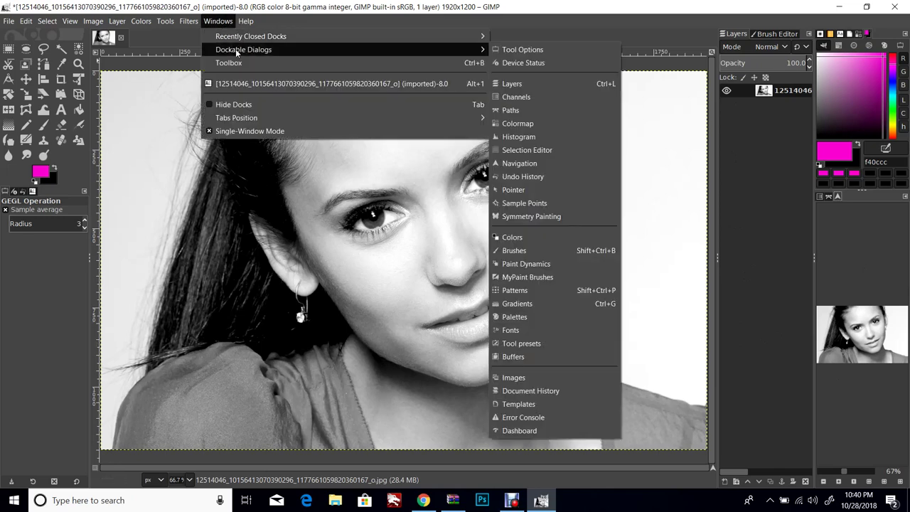
{"action": "mouse_move", "coordinate": [466, 51]}
{"action": "left_click", "coordinate": [523, 244]}
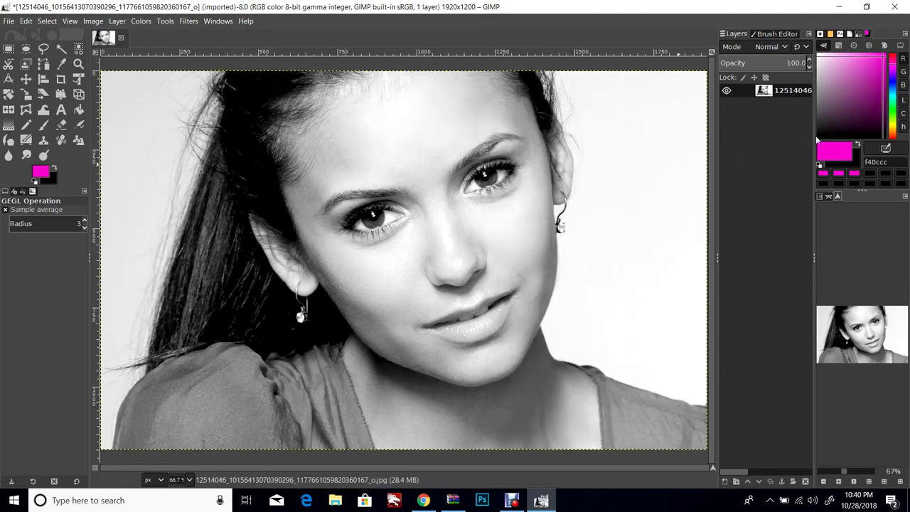
{"action": "left_click", "coordinate": [820, 33]}
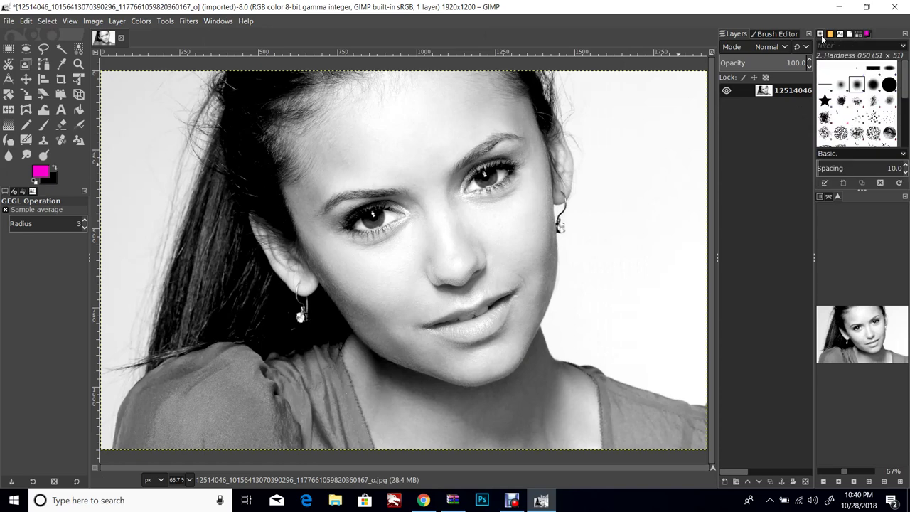
{"action": "left_click", "coordinate": [867, 34]}
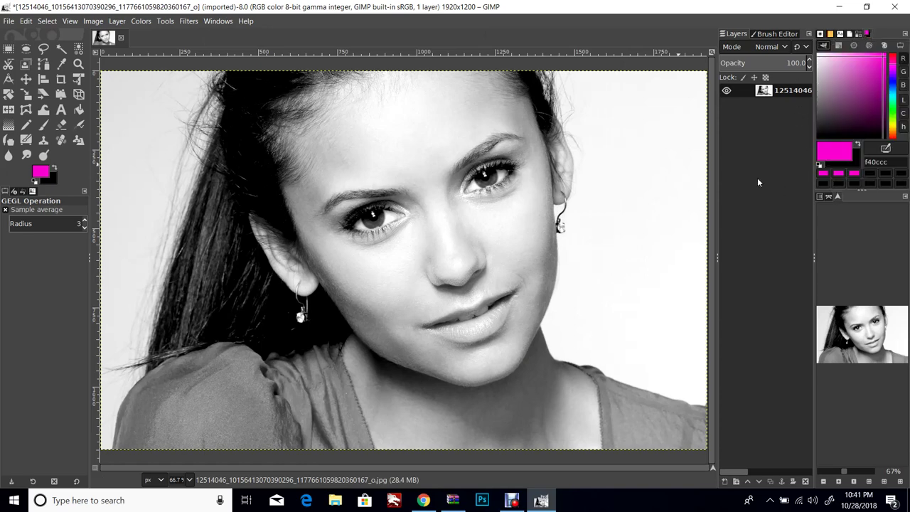
Step: Darken the portrait's midtones with Levels on the Value channel, setting the input gamma to about 0.80
{"action": "left_click", "coordinate": [140, 22]}
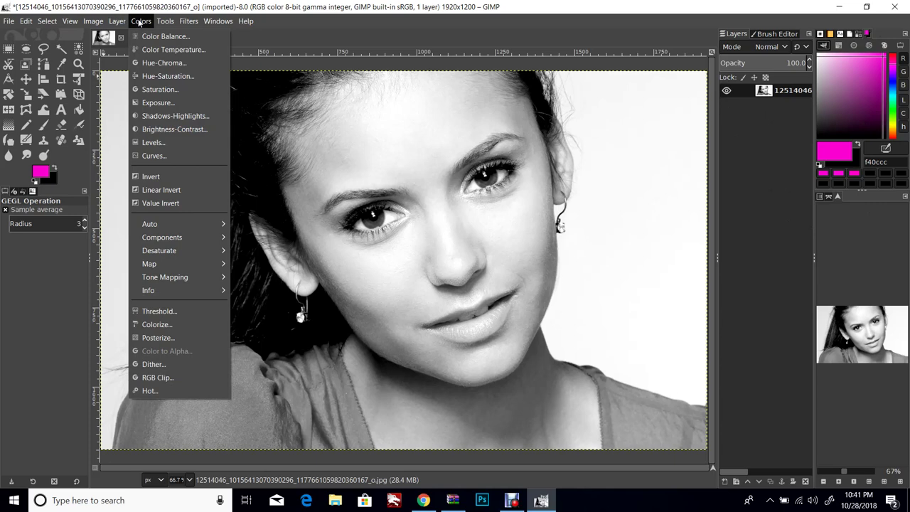
{"action": "left_click", "coordinate": [148, 143]}
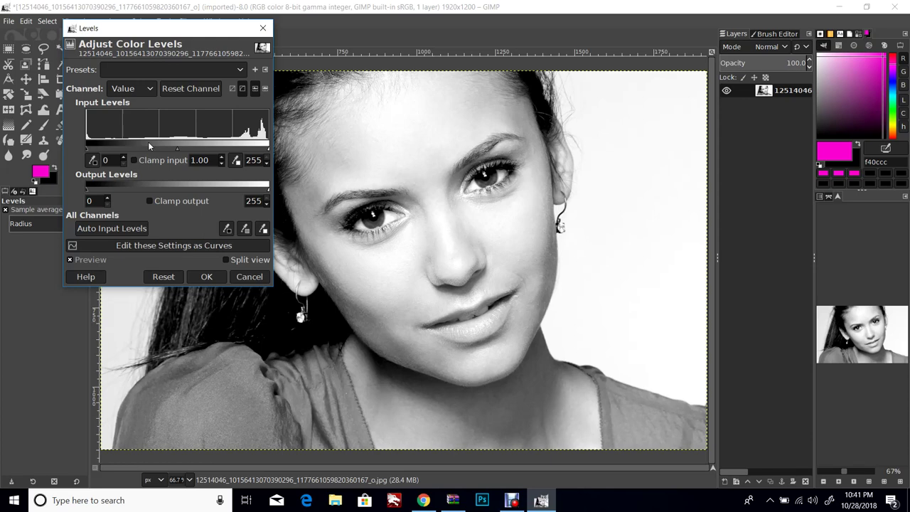
{"action": "left_click_drag", "start_coordinate": [175, 148], "coordinate": [186, 147]}
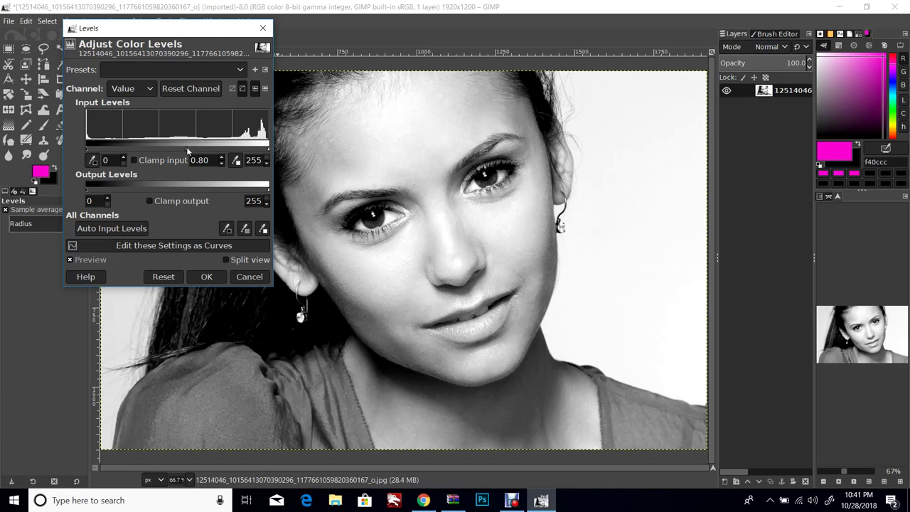
{"action": "left_click_drag", "start_coordinate": [186, 147], "coordinate": [189, 147]}
{"action": "left_click_drag", "start_coordinate": [185, 148], "coordinate": [187, 148]}
{"action": "left_click", "coordinate": [215, 278]}
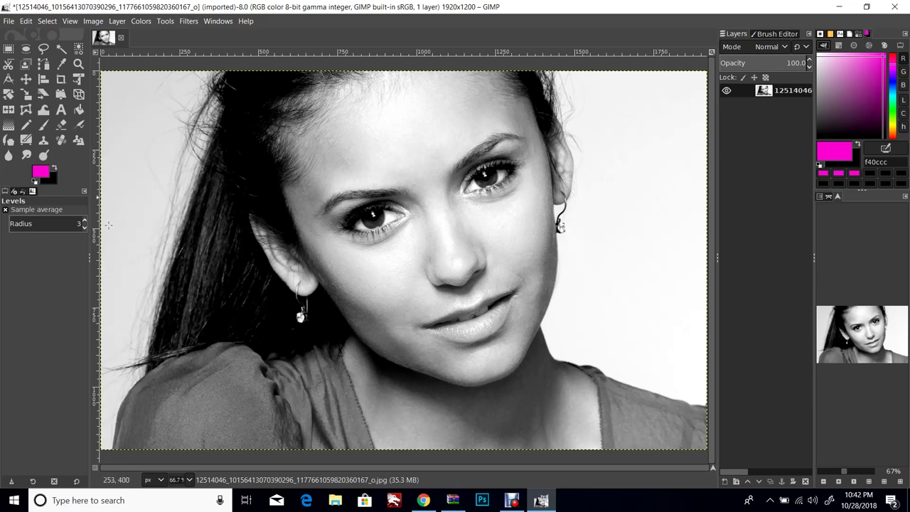
Step: Add a new 1920 × 1200 px layer above the portrait with Soft light mode and a transparency fill
{"action": "left_click", "coordinate": [121, 22]}
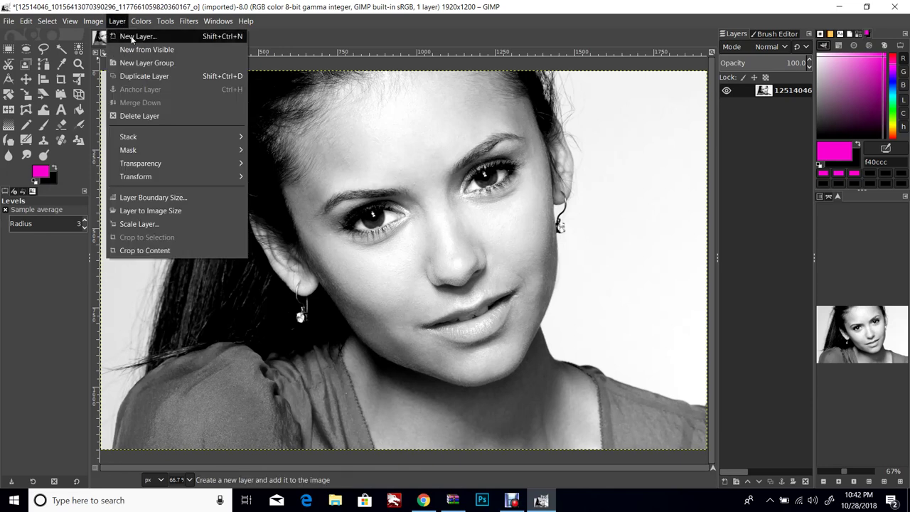
{"action": "left_click", "coordinate": [131, 37]}
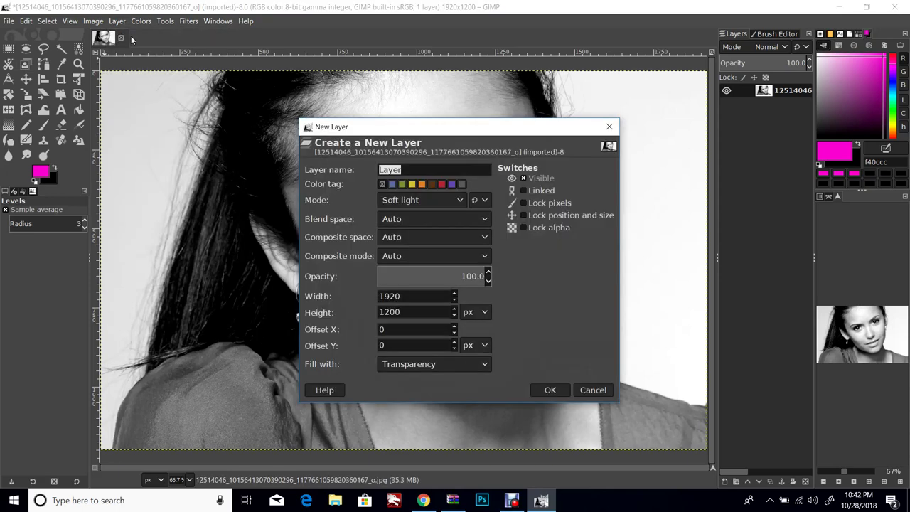
{"action": "left_click", "coordinate": [459, 204]}
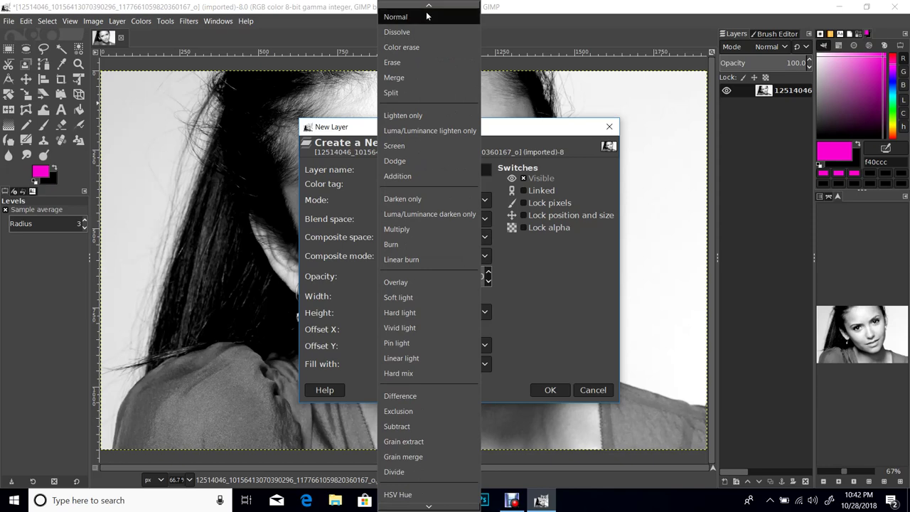
{"action": "left_click", "coordinate": [425, 15]}
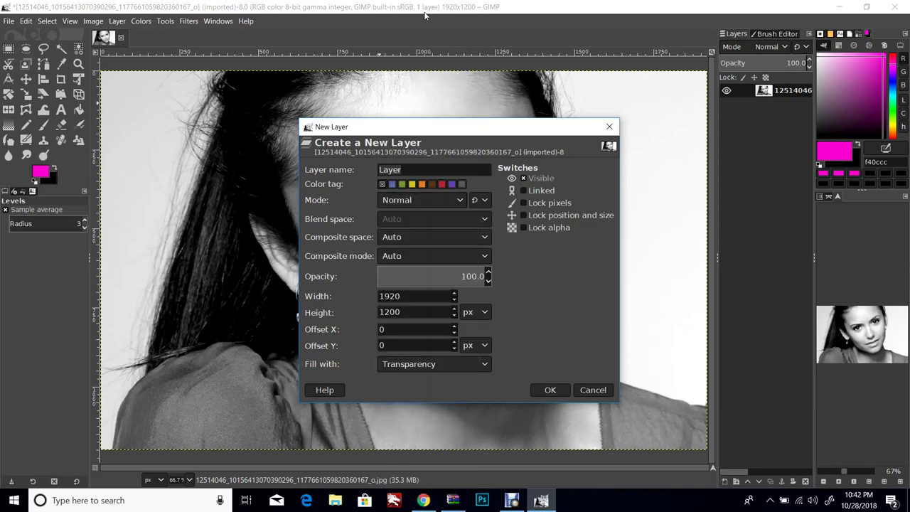
{"action": "left_click", "coordinate": [461, 200]}
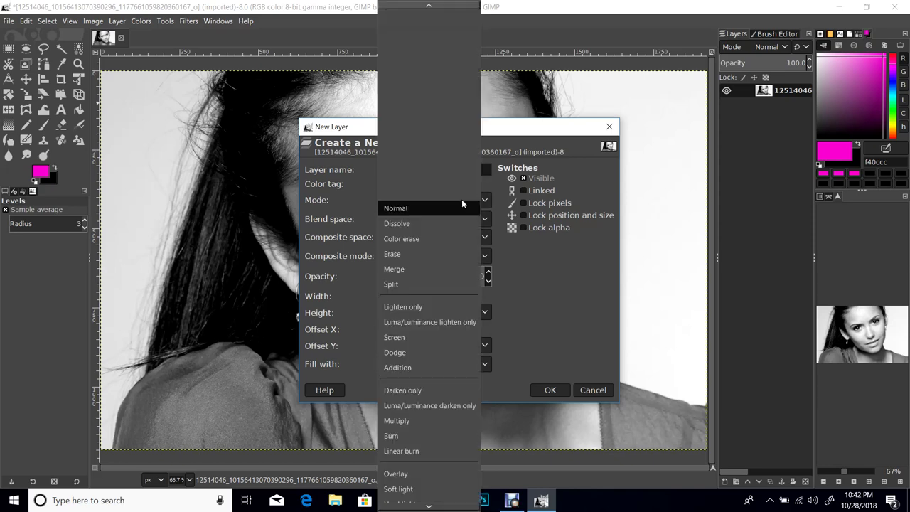
{"action": "left_click", "coordinate": [430, 489]}
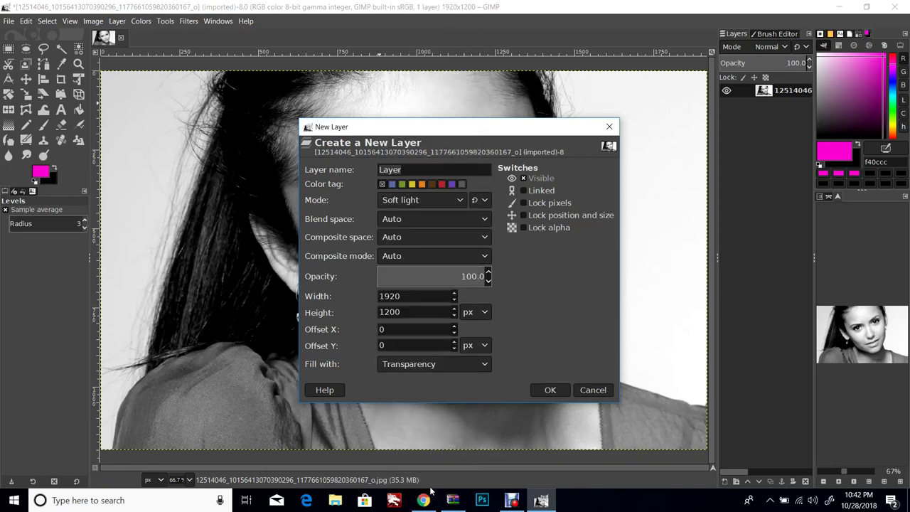
{"action": "left_click", "coordinate": [551, 390]}
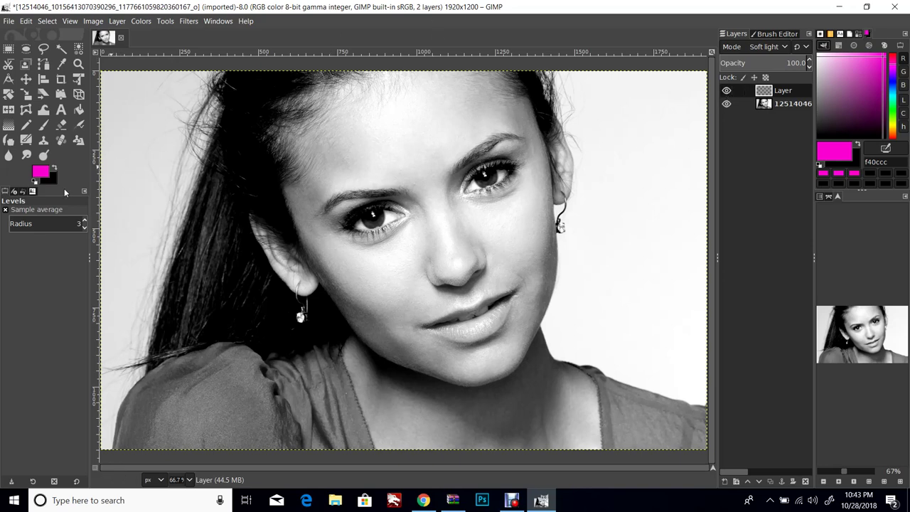
Step: Choose the Paintbrush and reduce its size to 25 for work on the eyes
{"action": "left_click", "coordinate": [44, 126]}
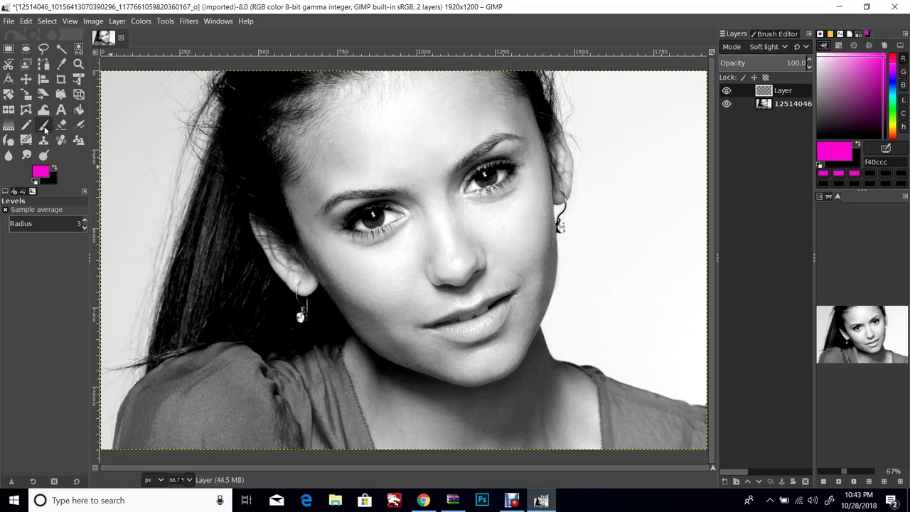
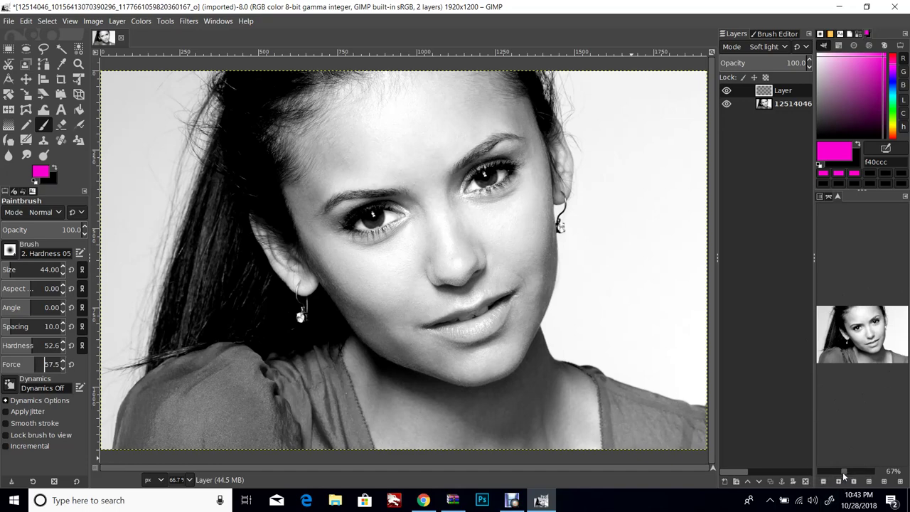
{"action": "left_click_drag", "start_coordinate": [853, 474], "coordinate": [846, 471]}
{"action": "left_click_drag", "start_coordinate": [863, 364], "coordinate": [863, 325]}
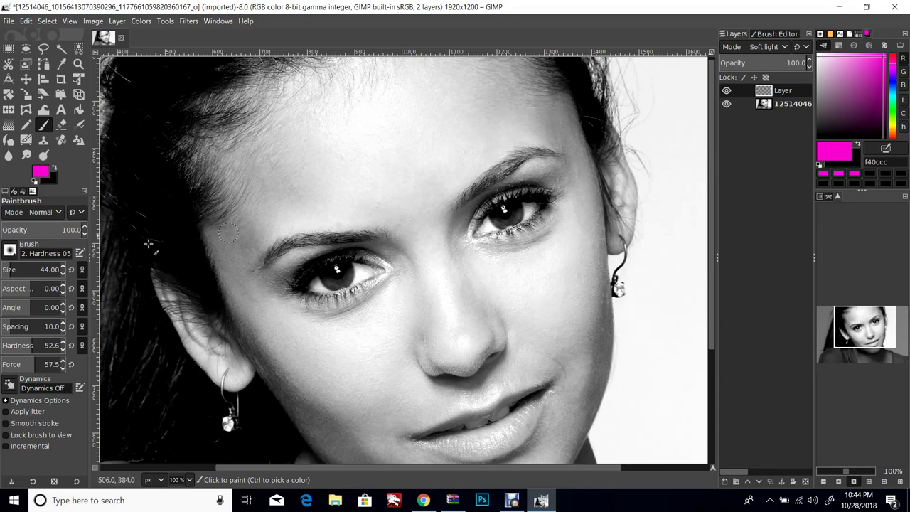
{"action": "left_click", "coordinate": [63, 272]}
{"action": "left_click", "coordinate": [63, 274]}
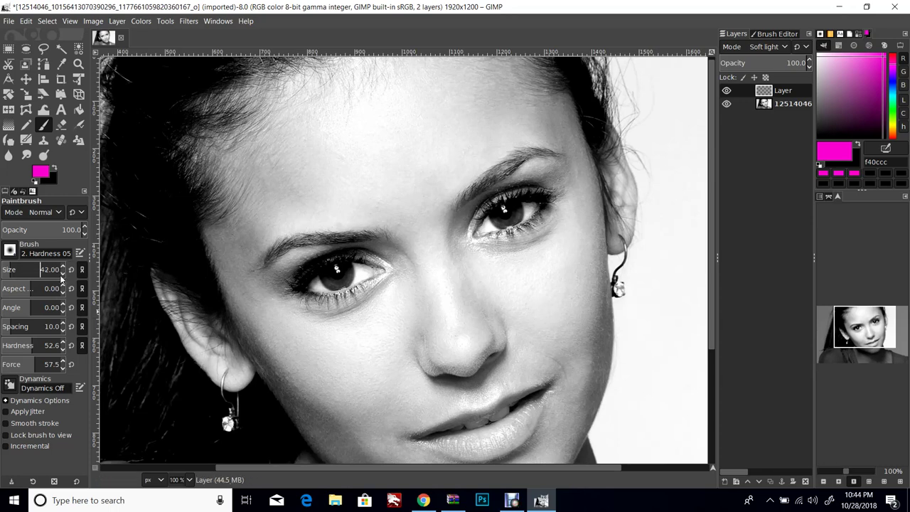
{"action": "left_click", "coordinate": [63, 272]}
{"action": "left_click", "coordinate": [63, 272]}
{"action": "left_click", "coordinate": [63, 273]}
{"action": "left_click", "coordinate": [64, 273]}
{"action": "left_click", "coordinate": [64, 273]}
{"action": "left_click", "coordinate": [63, 273]}
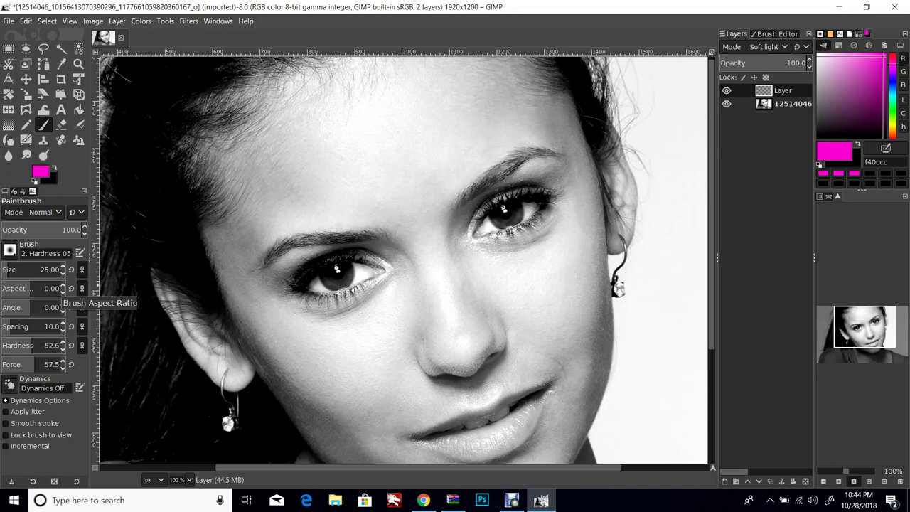
Step: Set the foreground colour to magenta f905d0 and the brush size to 13
{"action": "left_click_drag", "start_coordinate": [877, 65], "coordinate": [884, 67]}
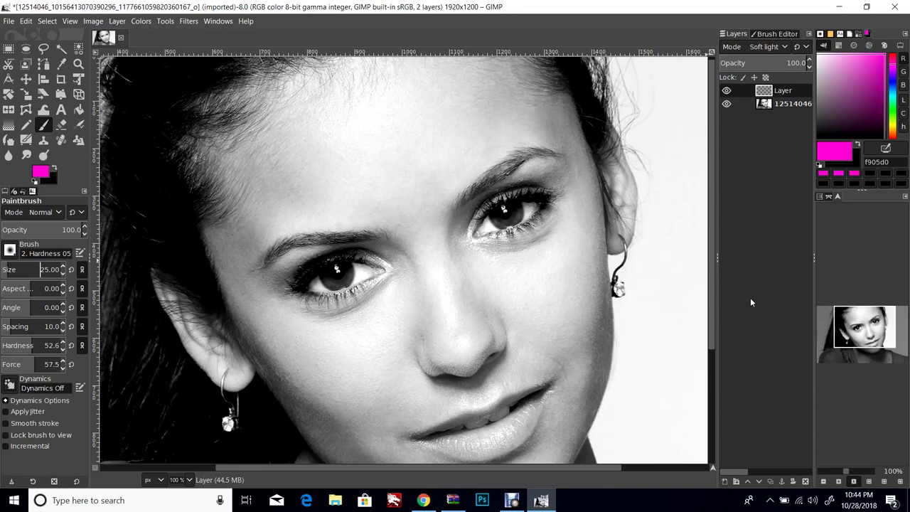
{"action": "left_click", "coordinate": [853, 469]}
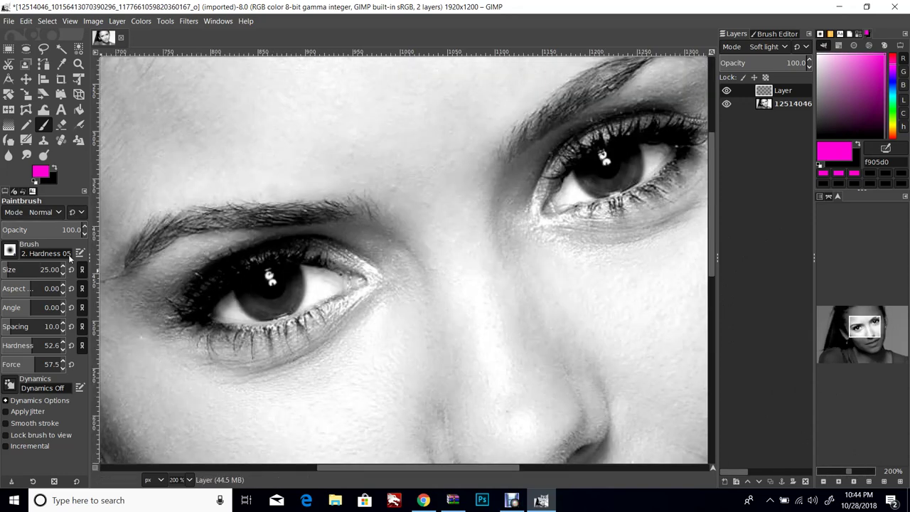
{"action": "scroll", "coordinate": [64, 272], "scroll_direction": "down", "scroll_amount": 20}
{"action": "scroll", "coordinate": [64, 268], "scroll_direction": "up", "scroll_amount": 5}
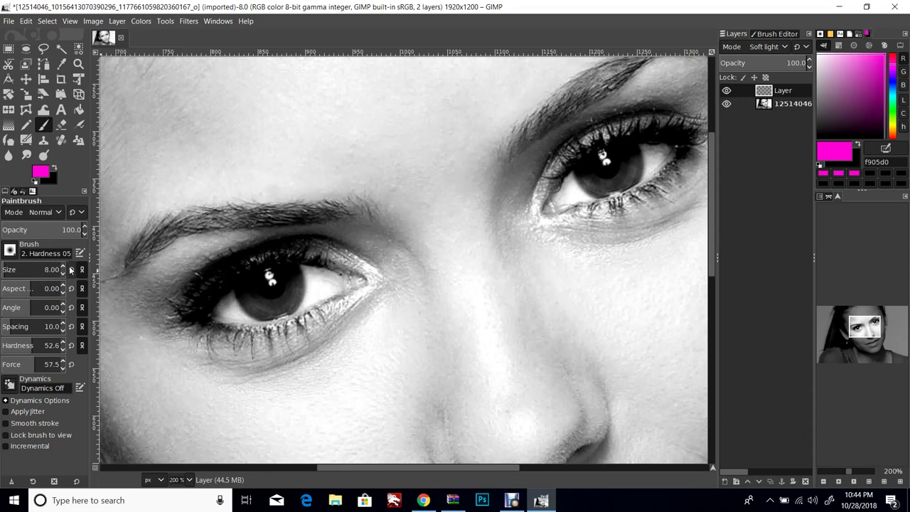
{"action": "scroll", "coordinate": [65, 270], "scroll_direction": "up", "scroll_amount": 2}
{"action": "scroll", "coordinate": [64, 269], "scroll_direction": "up", "scroll_amount": 1}
Step: Paint over the irises of both eyes with magenta on the Soft light layer
{"action": "mouse_move", "coordinate": [248, 290]}
{"action": "left_mouse_down"}
{"action": "mouse_move", "coordinate": [279, 297]}
{"action": "mouse_move", "coordinate": [250, 293]}
{"action": "mouse_move", "coordinate": [268, 301]}
{"action": "mouse_move", "coordinate": [255, 296]}
{"action": "mouse_move", "coordinate": [278, 299]}
{"action": "mouse_move", "coordinate": [289, 292]}
{"action": "mouse_move", "coordinate": [286, 272]}
{"action": "mouse_move", "coordinate": [295, 281]}
{"action": "mouse_move", "coordinate": [297, 272]}
{"action": "mouse_move", "coordinate": [299, 296]}
{"action": "mouse_move", "coordinate": [287, 307]}
{"action": "mouse_move", "coordinate": [259, 314]}
{"action": "mouse_move", "coordinate": [239, 299]}
{"action": "mouse_move", "coordinate": [270, 310]}
{"action": "mouse_move", "coordinate": [293, 293]}
{"action": "mouse_move", "coordinate": [291, 308]}
{"action": "mouse_move", "coordinate": [266, 316]}
{"action": "mouse_move", "coordinate": [294, 302]}
{"action": "left_mouse_up"}
{"action": "mouse_move", "coordinate": [582, 168]}
{"action": "left_mouse_down"}
{"action": "mouse_move", "coordinate": [594, 191]}
{"action": "mouse_move", "coordinate": [610, 194]}
{"action": "mouse_move", "coordinate": [629, 182]}
{"action": "mouse_move", "coordinate": [639, 152]}
{"action": "mouse_move", "coordinate": [624, 150]}
{"action": "mouse_move", "coordinate": [637, 179]}
{"action": "mouse_move", "coordinate": [627, 188]}
{"action": "mouse_move", "coordinate": [607, 190]}
{"action": "mouse_move", "coordinate": [592, 178]}
{"action": "mouse_move", "coordinate": [620, 175]}
{"action": "mouse_move", "coordinate": [595, 179]}
{"action": "mouse_move", "coordinate": [596, 191]}
{"action": "mouse_move", "coordinate": [577, 175]}
{"action": "mouse_move", "coordinate": [585, 185]}
{"action": "left_mouse_up"}
{"action": "mouse_move", "coordinate": [268, 299]}
{"action": "left_mouse_down"}
{"action": "mouse_move", "coordinate": [314, 290]}
{"action": "mouse_move", "coordinate": [291, 308]}
{"action": "mouse_move", "coordinate": [262, 311]}
{"action": "mouse_move", "coordinate": [292, 303]}
{"action": "left_mouse_up"}
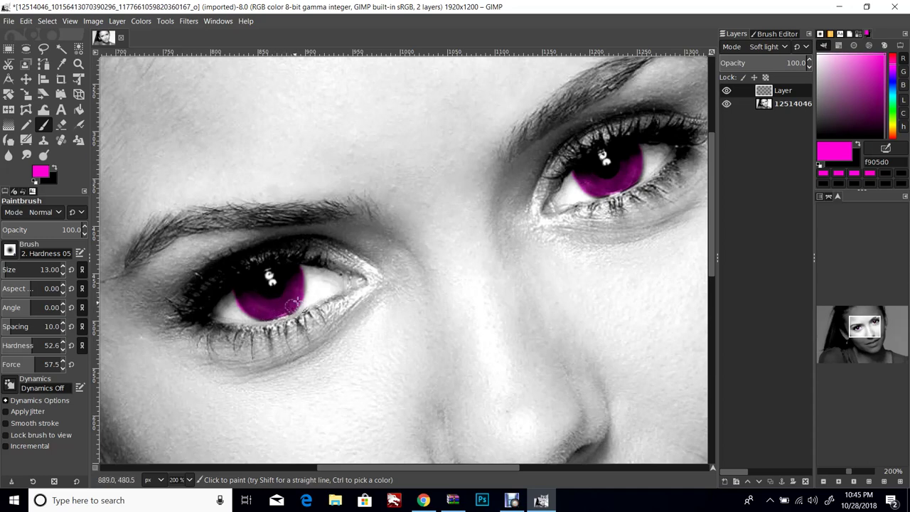
{"action": "mouse_move", "coordinate": [638, 145]}
{"action": "left_mouse_down"}
{"action": "mouse_move", "coordinate": [615, 165]}
{"action": "mouse_move", "coordinate": [635, 168]}
{"action": "mouse_move", "coordinate": [631, 182]}
{"action": "left_mouse_up"}
{"action": "mouse_move", "coordinate": [604, 191]}
{"action": "left_mouse_down"}
{"action": "mouse_move", "coordinate": [644, 175]}
{"action": "mouse_move", "coordinate": [638, 165]}
{"action": "mouse_move", "coordinate": [582, 197]}
{"action": "mouse_move", "coordinate": [629, 174]}
{"action": "left_mouse_up"}
{"action": "mouse_move", "coordinate": [298, 281]}
{"action": "left_mouse_down"}
{"action": "mouse_move", "coordinate": [306, 297]}
{"action": "mouse_move", "coordinate": [325, 274]}
{"action": "left_mouse_up"}
Step: Start Hue-Saturation on the painted iris layer and set the hue to 60.7 and the lightness to -100
{"action": "left_click", "coordinate": [117, 22]}
{"action": "mouse_move", "coordinate": [140, 21]}
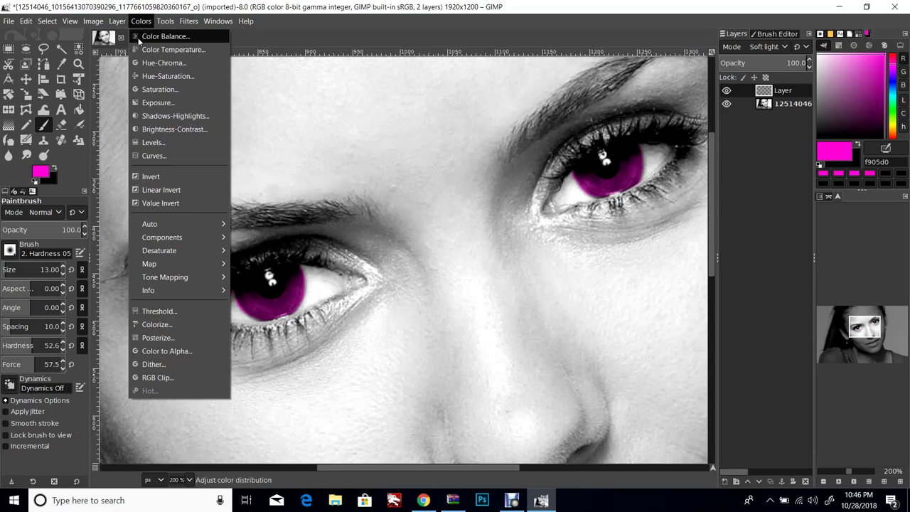
{"action": "left_click", "coordinate": [162, 76]}
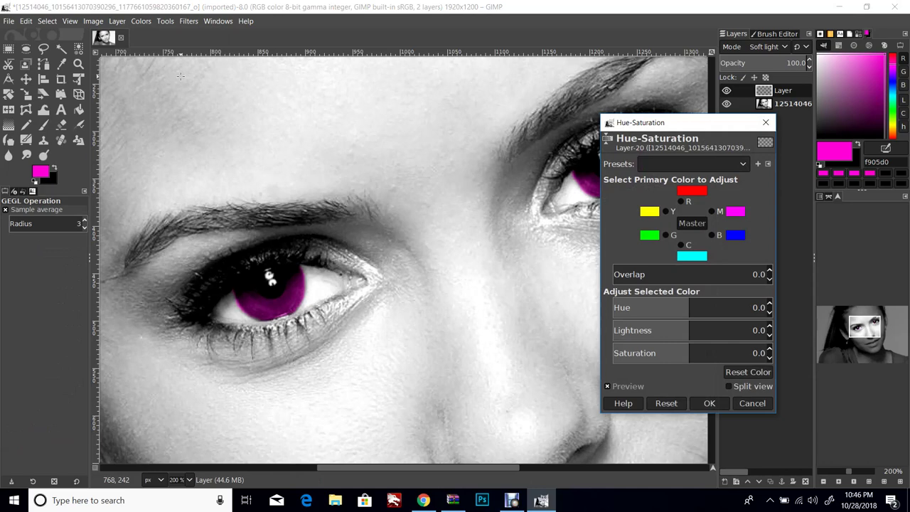
{"action": "left_click", "coordinate": [153, 59]}
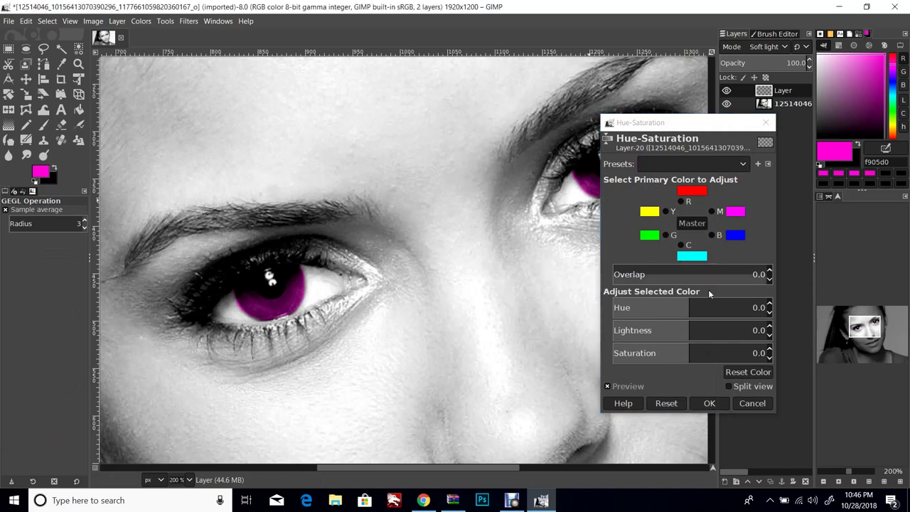
{"action": "left_click_drag", "start_coordinate": [681, 310], "coordinate": [747, 310]}
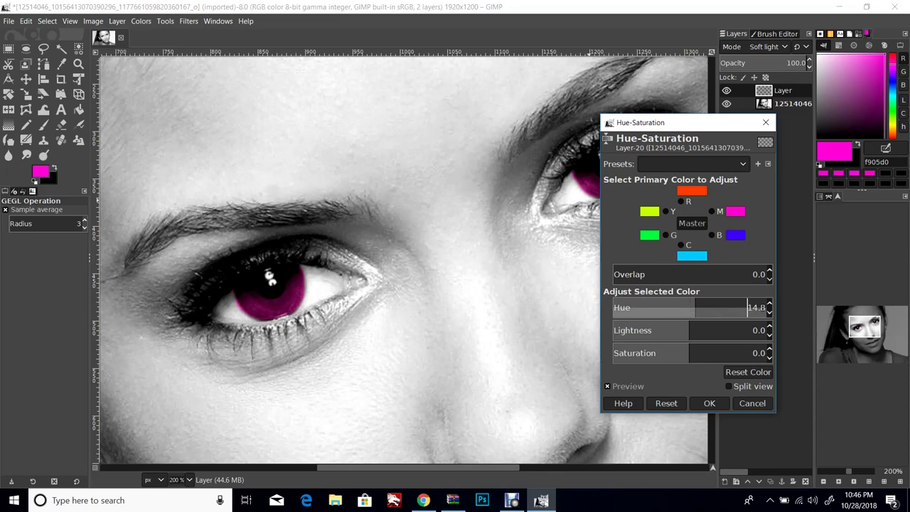
{"action": "left_click", "coordinate": [769, 305]}
{"action": "left_click_drag", "start_coordinate": [770, 305], "coordinate": [771, 336]}
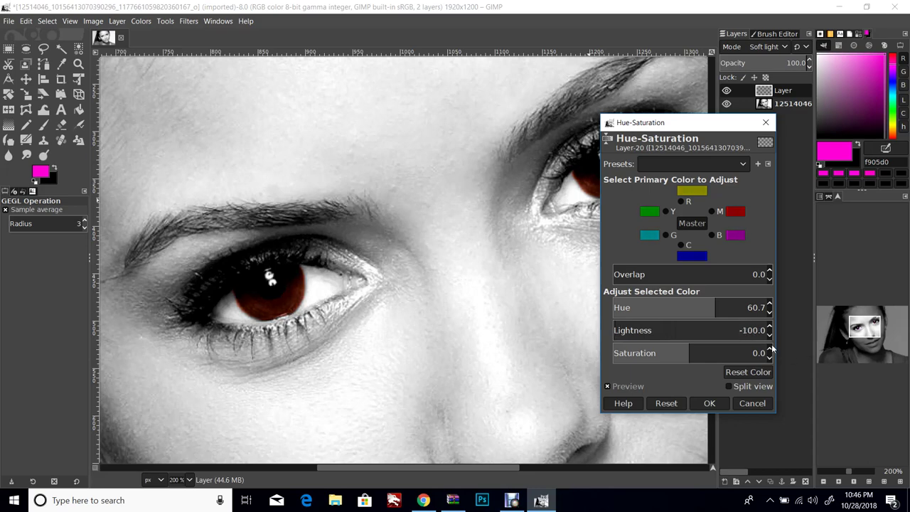
Step: Set the iris layer's saturation to -43 and lightness to -70, and apply the Hue-Saturation adjustment
{"action": "left_click_drag", "start_coordinate": [768, 361], "coordinate": [769, 362]}
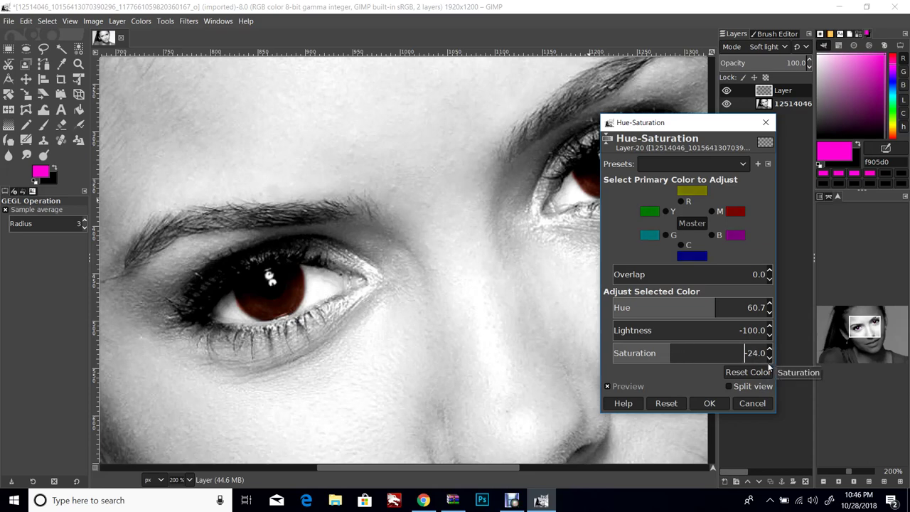
{"action": "left_click", "coordinate": [770, 358]}
{"action": "left_click", "coordinate": [771, 359]}
{"action": "left_click", "coordinate": [771, 359]}
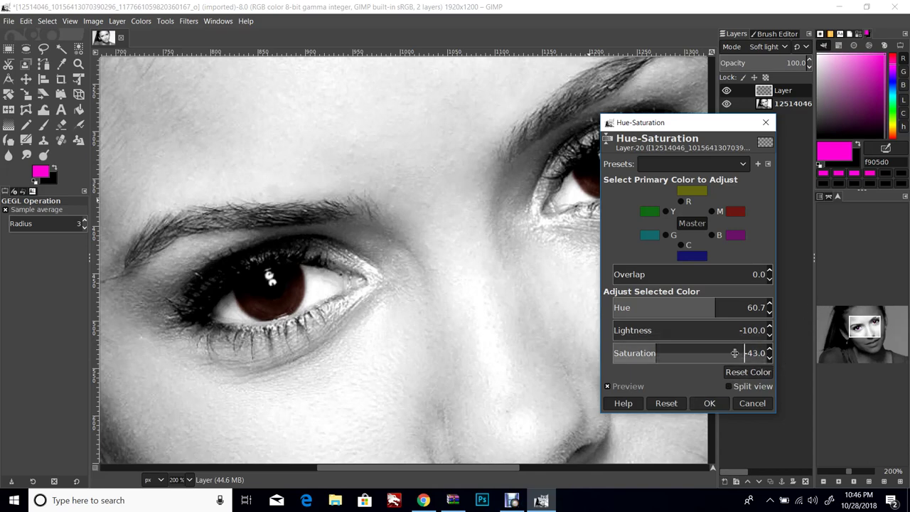
{"action": "left_click", "coordinate": [770, 327]}
{"action": "left_click", "coordinate": [770, 327]}
{"action": "left_click", "coordinate": [770, 328]}
{"action": "left_click", "coordinate": [769, 328]}
{"action": "left_click", "coordinate": [769, 328]}
{"action": "left_click_drag", "start_coordinate": [770, 328], "coordinate": [766, 330]}
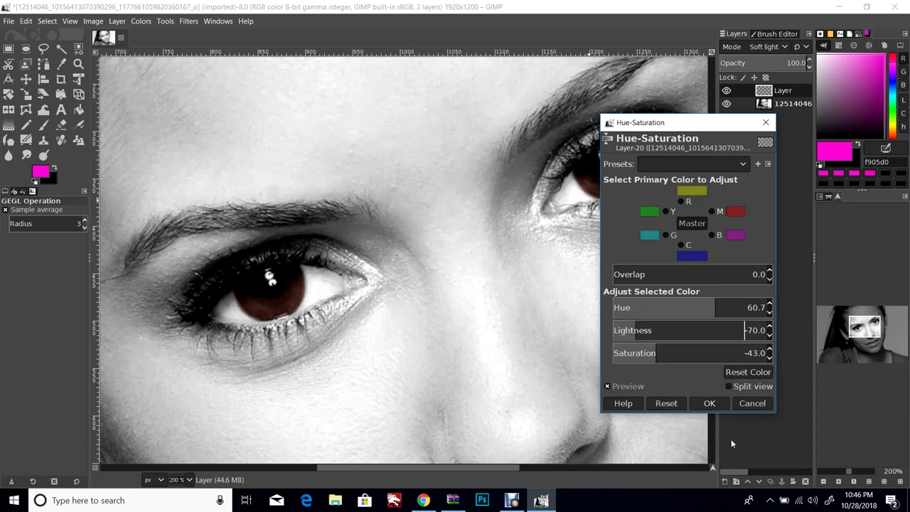
{"action": "left_click", "coordinate": [711, 403]}
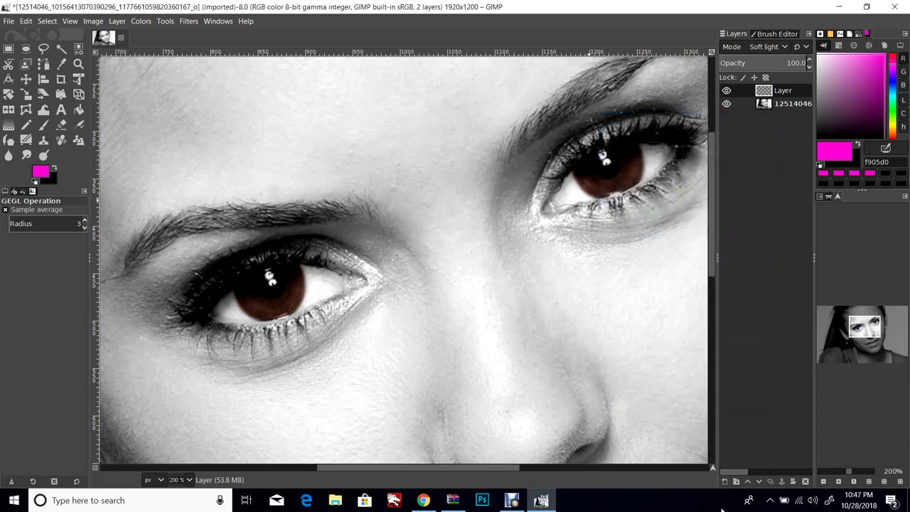
Step: Compare the eyes with the iris colour layer hidden and shown, and lower that layer's opacity to 79
{"action": "left_click", "coordinate": [841, 475]}
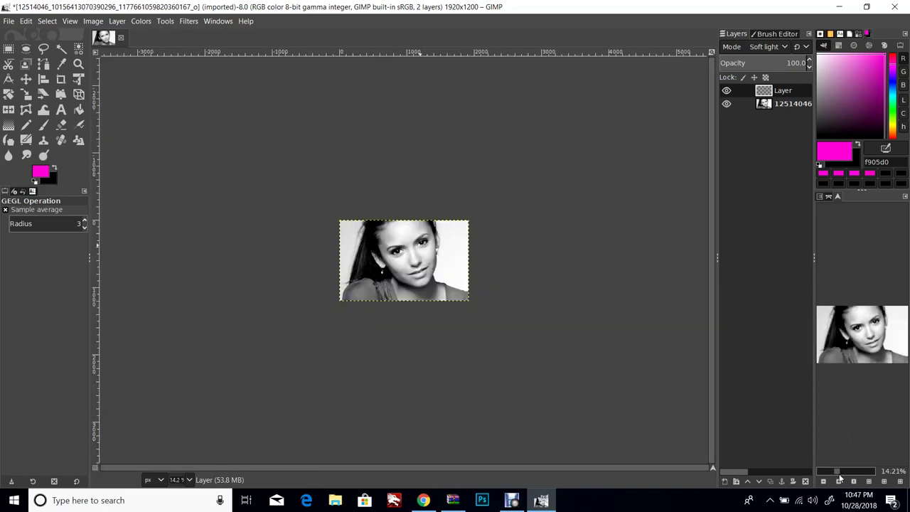
{"action": "left_click", "coordinate": [844, 475]}
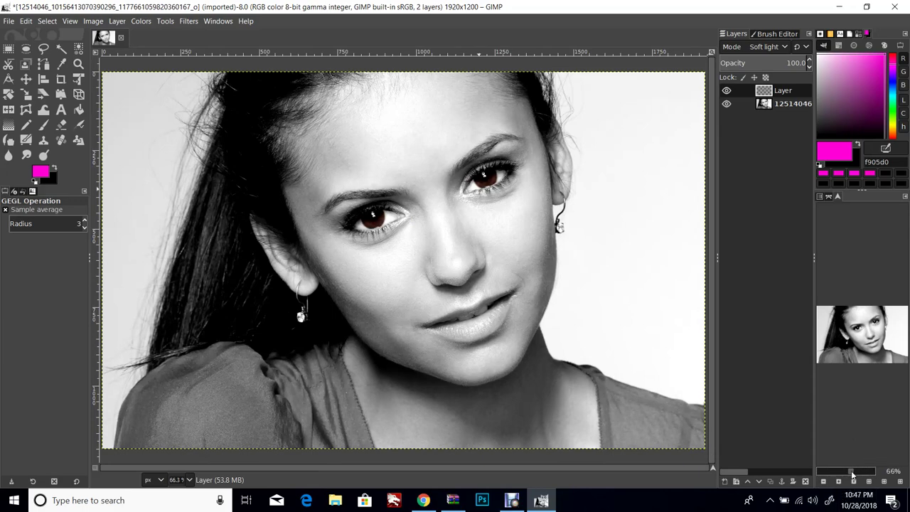
{"action": "left_click", "coordinate": [852, 474]}
{"action": "left_click_drag", "start_coordinate": [879, 334], "coordinate": [882, 329]}
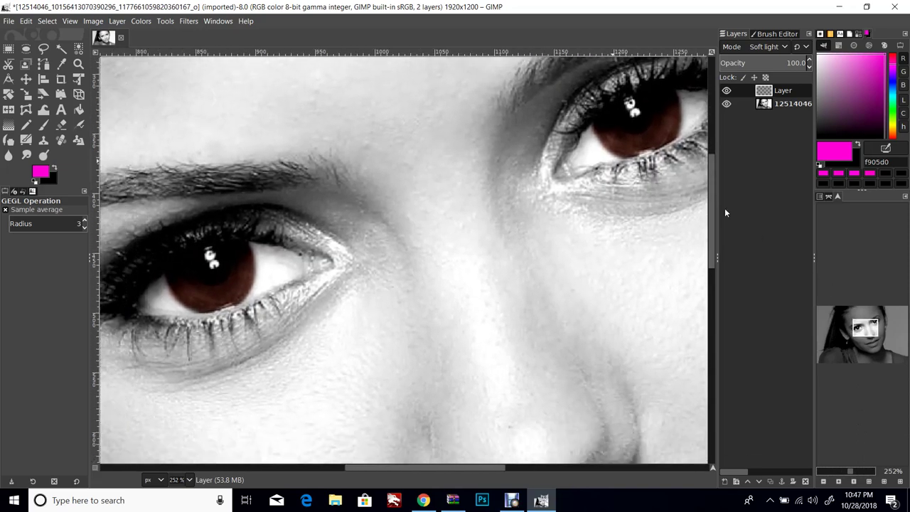
{"action": "double_click", "coordinate": [795, 89]}
{"action": "left_click", "coordinate": [726, 91]}
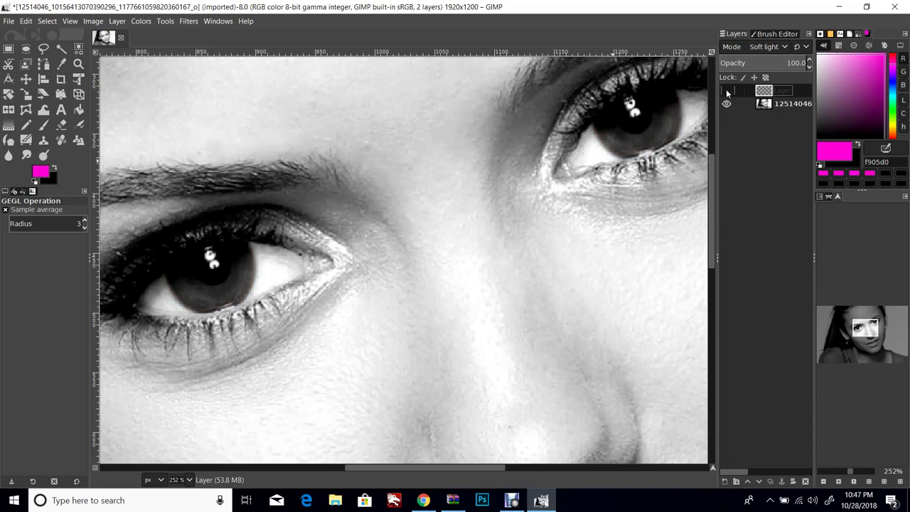
{"action": "left_click", "coordinate": [728, 91]}
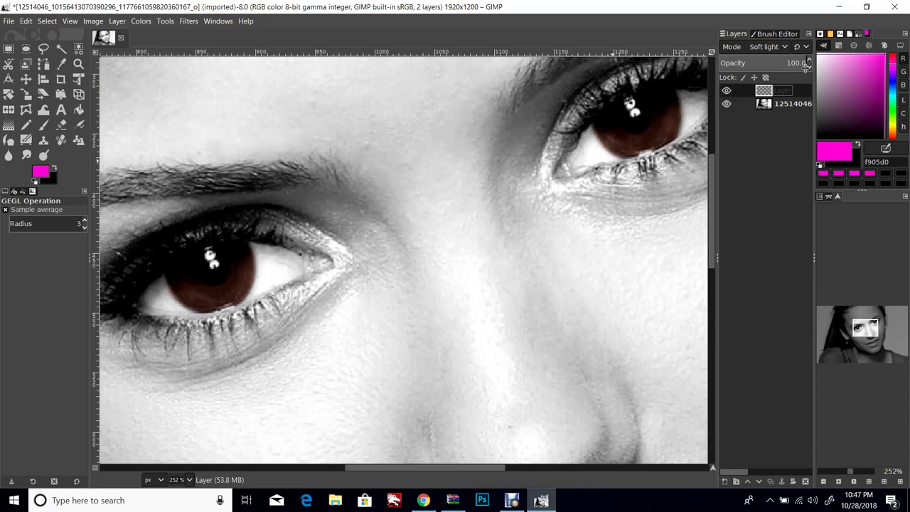
{"action": "left_click", "coordinate": [809, 68]}
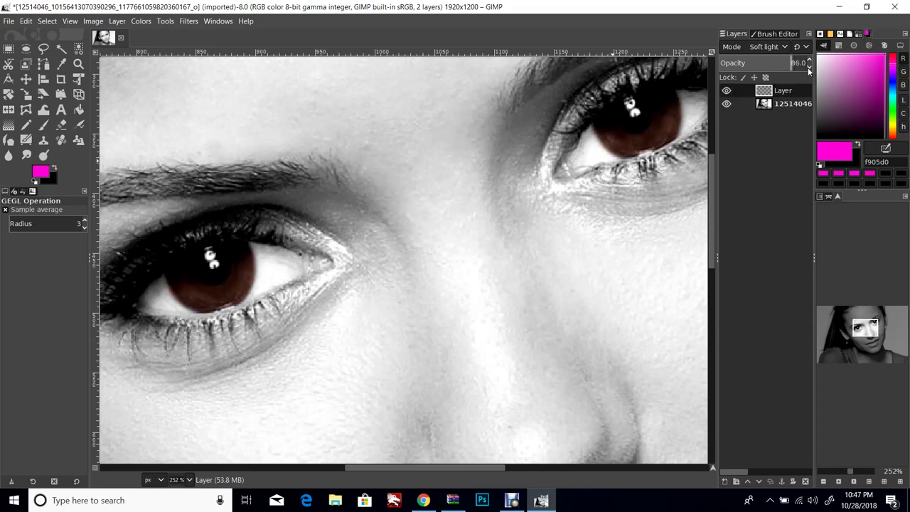
{"action": "left_click", "coordinate": [809, 68]}
Step: Add another new layer in Soft light mode above the iris colour layer
{"action": "left_click", "coordinate": [117, 21]}
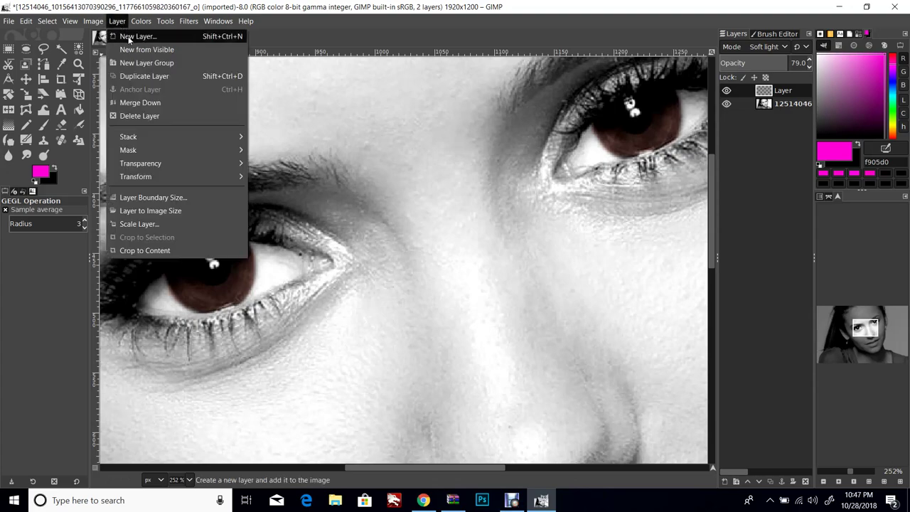
{"action": "left_click", "coordinate": [127, 36]}
{"action": "left_click", "coordinate": [551, 390]}
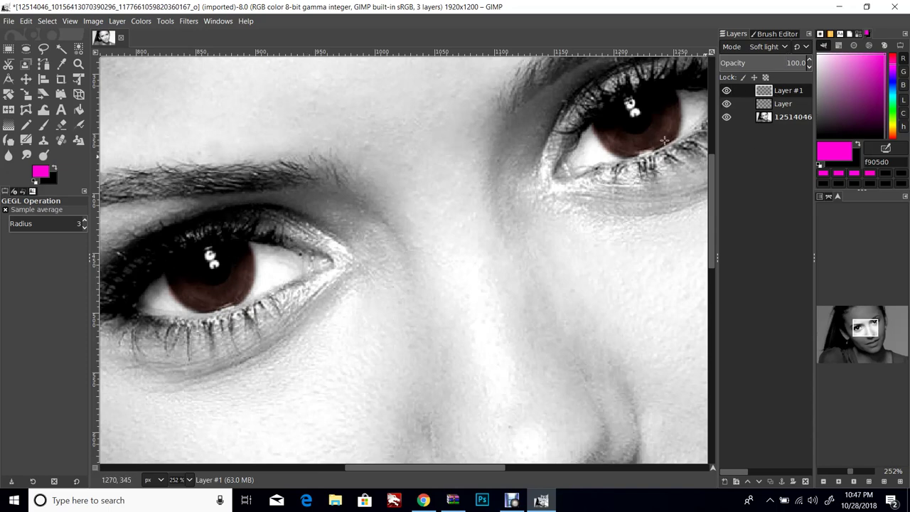
{"action": "key", "text": "ctrl+shift+f"}
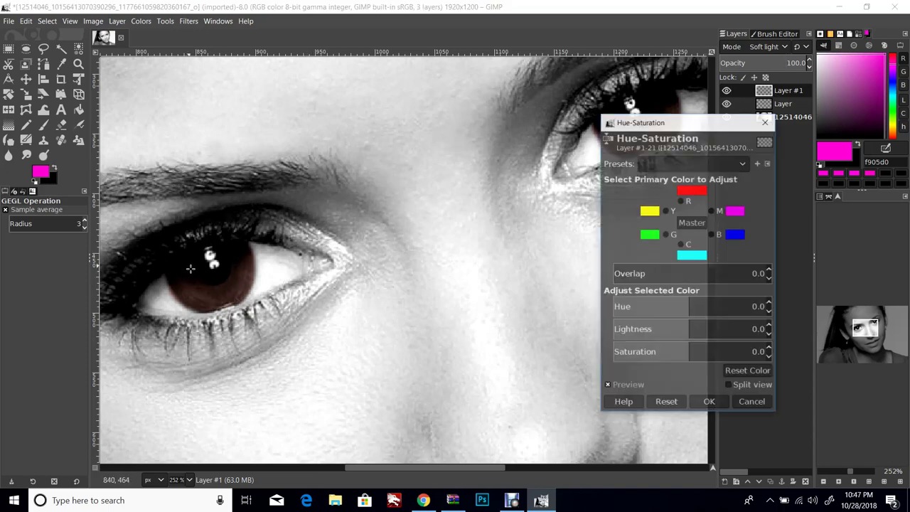
{"action": "left_click", "coordinate": [752, 403]}
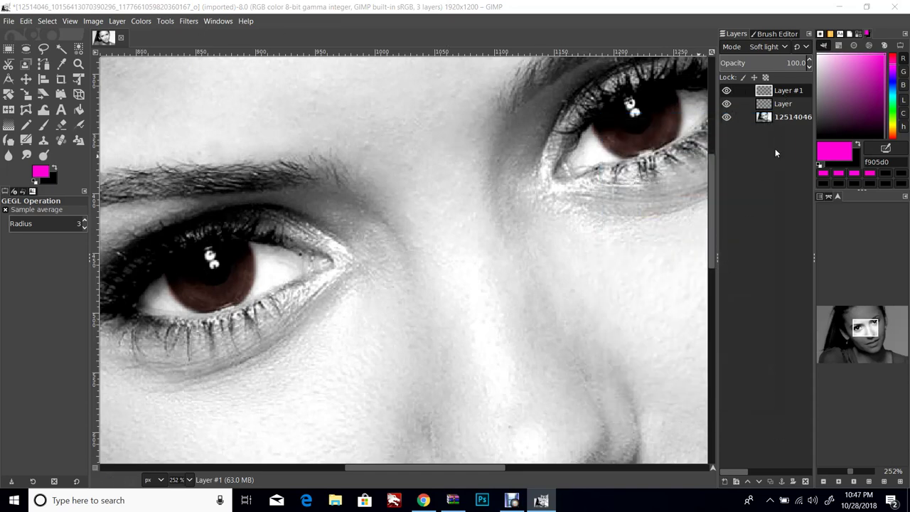
Step: Add a new transparent layer in Soft light mode directly above the iris colour layer
{"action": "left_click", "coordinate": [782, 105]}
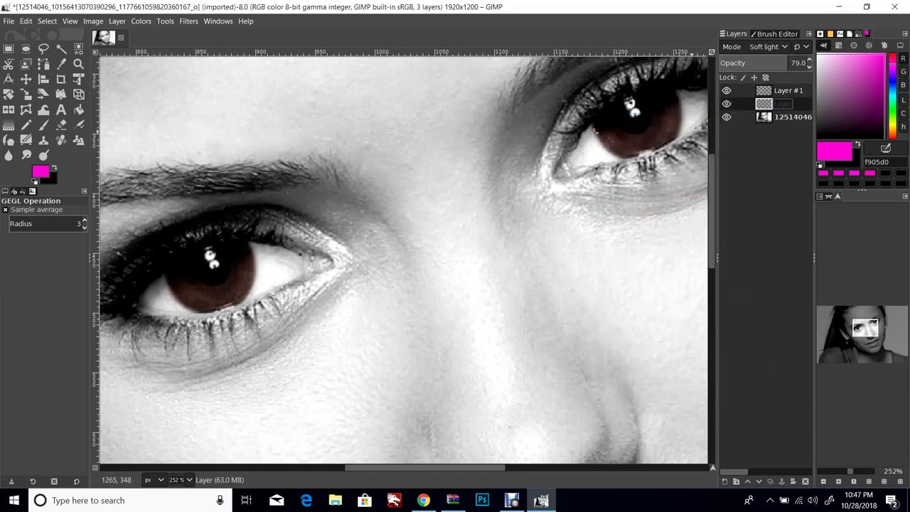
{"action": "left_click", "coordinate": [117, 21]}
{"action": "left_click", "coordinate": [128, 35]}
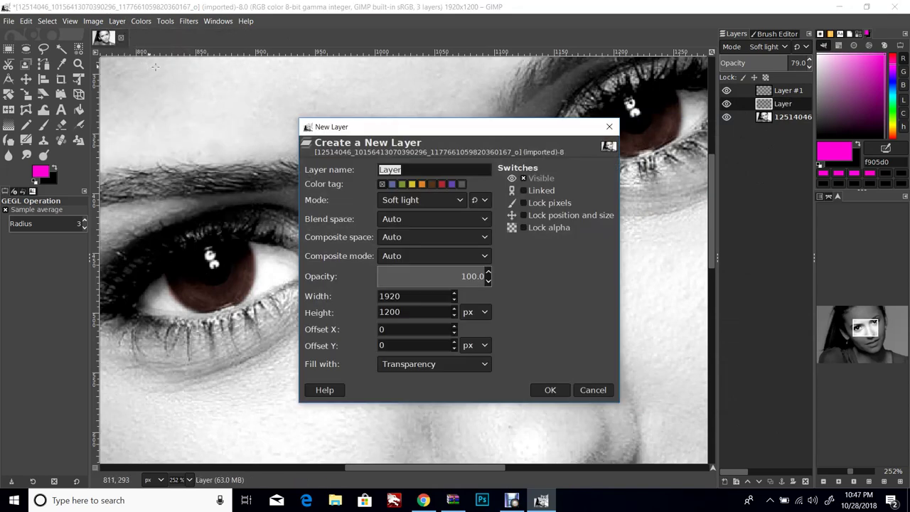
{"action": "left_click", "coordinate": [555, 390]}
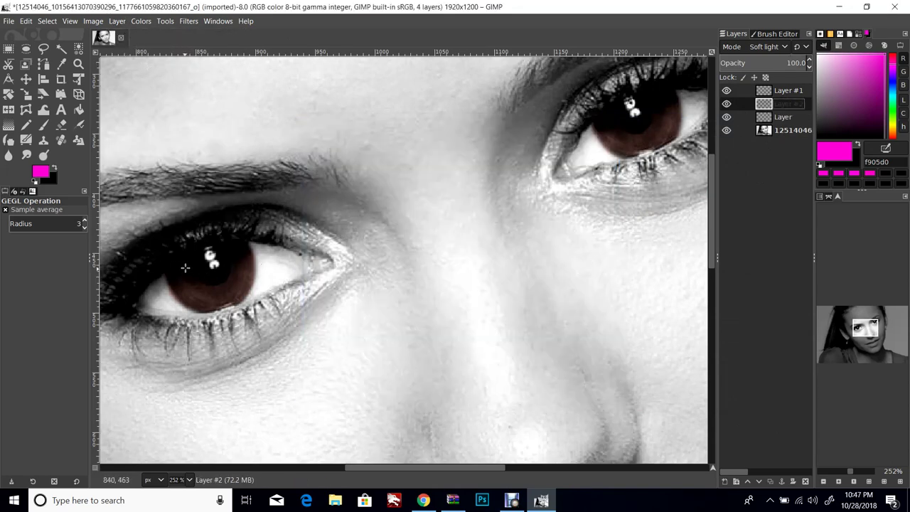
{"action": "key", "text": "ctrl+shift+f"}
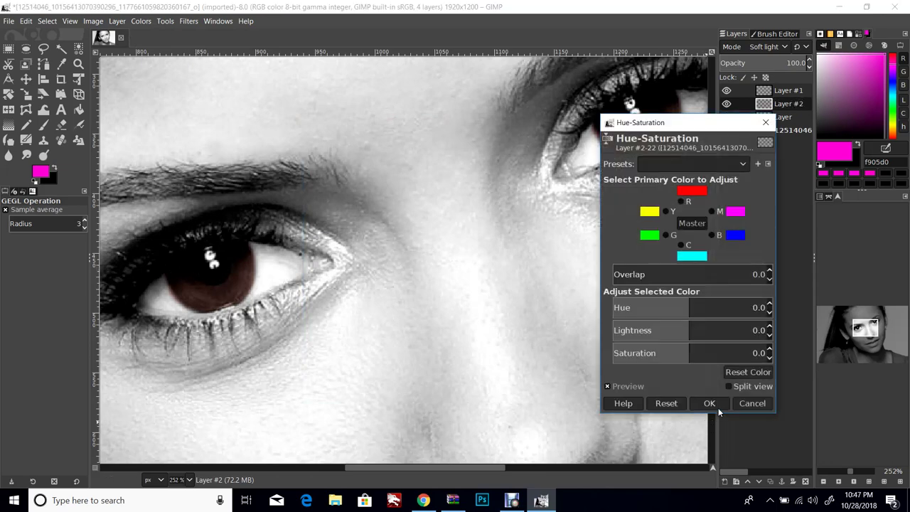
{"action": "left_click", "coordinate": [751, 404]}
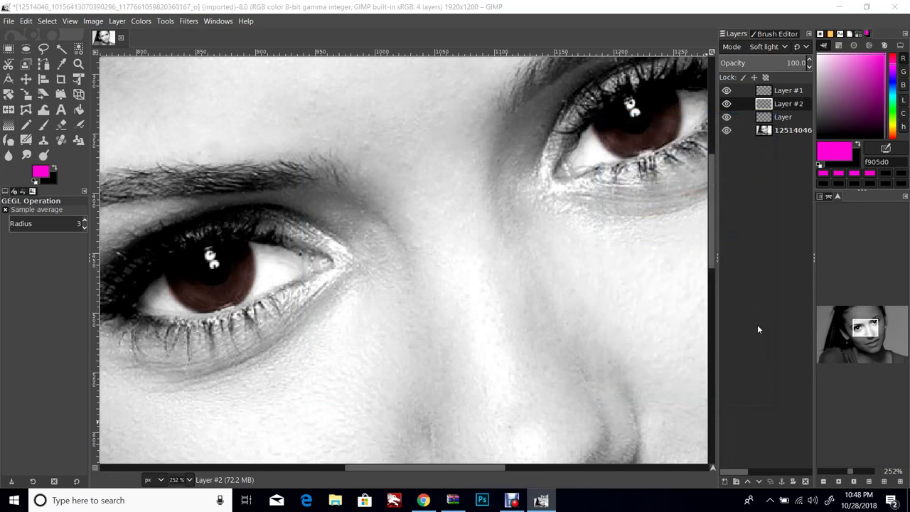
{"action": "double_click", "coordinate": [802, 104]}
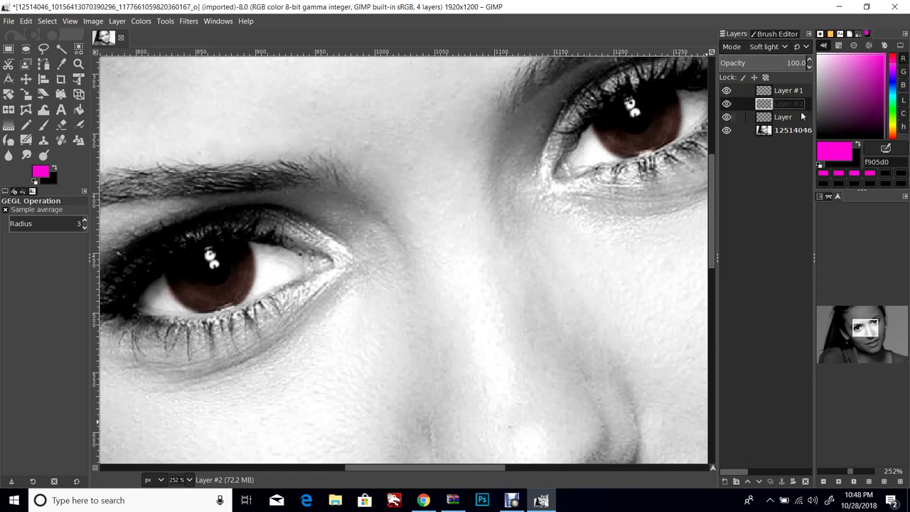
{"action": "key", "text": "Return"}
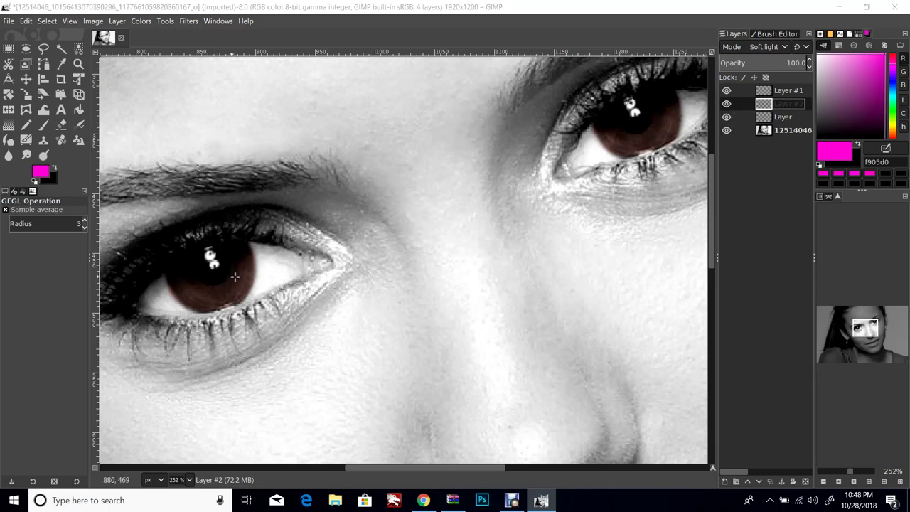
{"action": "key", "text": "ctrl+u"}
{"action": "left_click", "coordinate": [752, 403]}
Step: Delete both empty Soft light layers above the iris colour layer, keeping the iris colour layer shown
{"action": "right_click", "coordinate": [798, 104]}
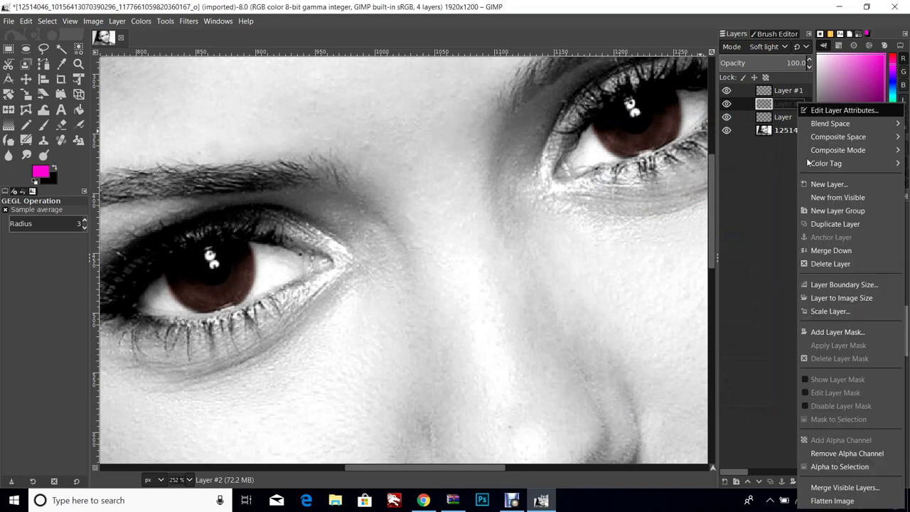
{"action": "left_click", "coordinate": [821, 264]}
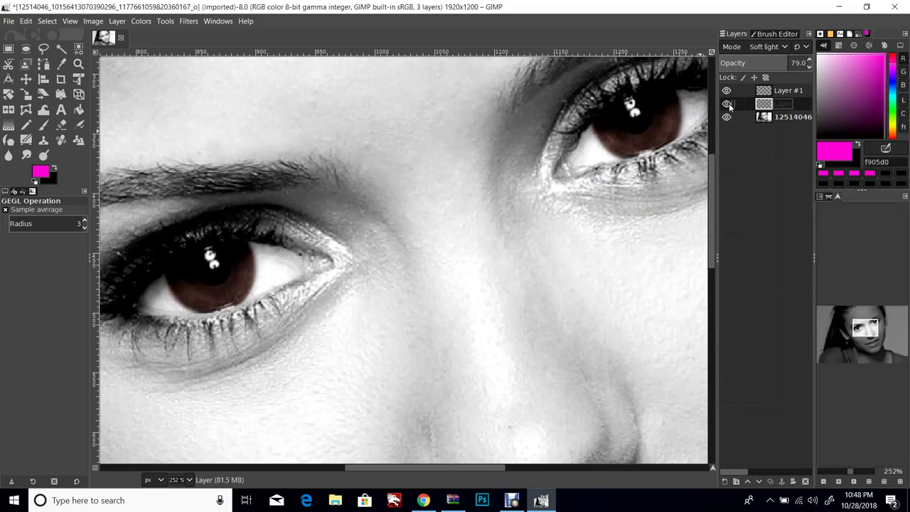
{"action": "left_click", "coordinate": [726, 103]}
{"action": "left_click", "coordinate": [787, 91]}
{"action": "right_click", "coordinate": [789, 89]}
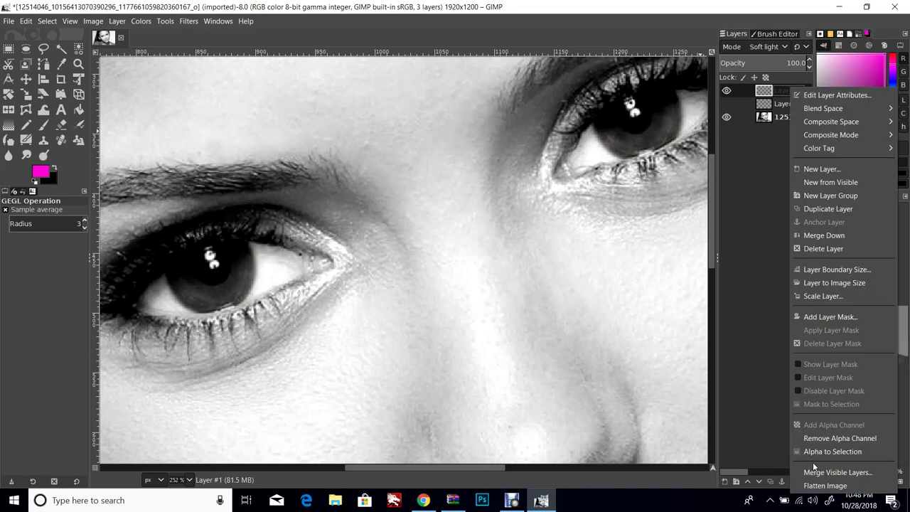
{"action": "left_click", "coordinate": [823, 248]}
{"action": "left_click", "coordinate": [726, 90]}
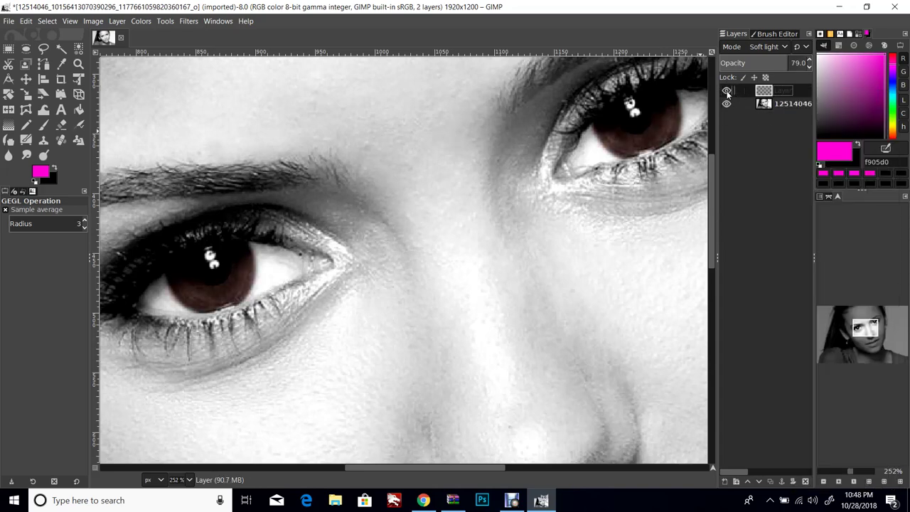
Step: Create a new transparent 1920 x 1200 layer in Soft light mode above the iris colour layer
{"action": "left_click", "coordinate": [117, 21]}
{"action": "left_click", "coordinate": [128, 38]}
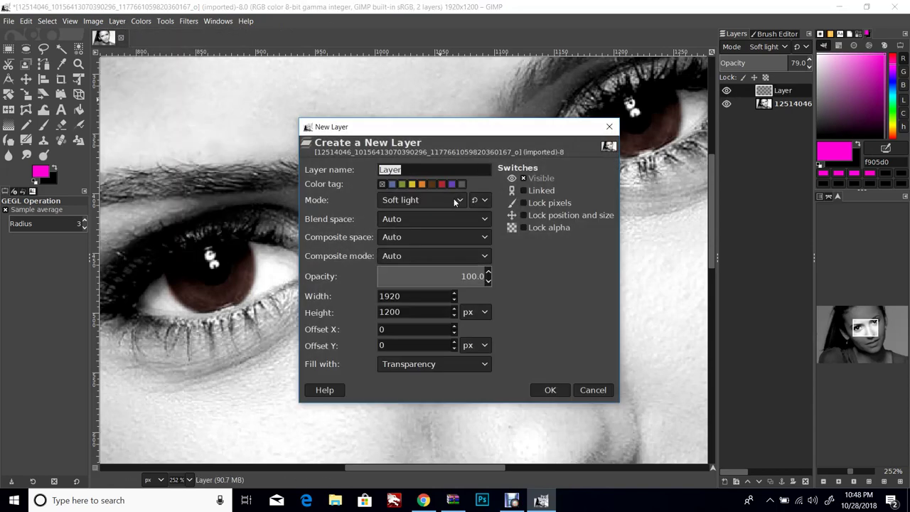
{"action": "left_click", "coordinate": [454, 199]}
{"action": "left_click", "coordinate": [452, 198]}
{"action": "left_click", "coordinate": [551, 390]}
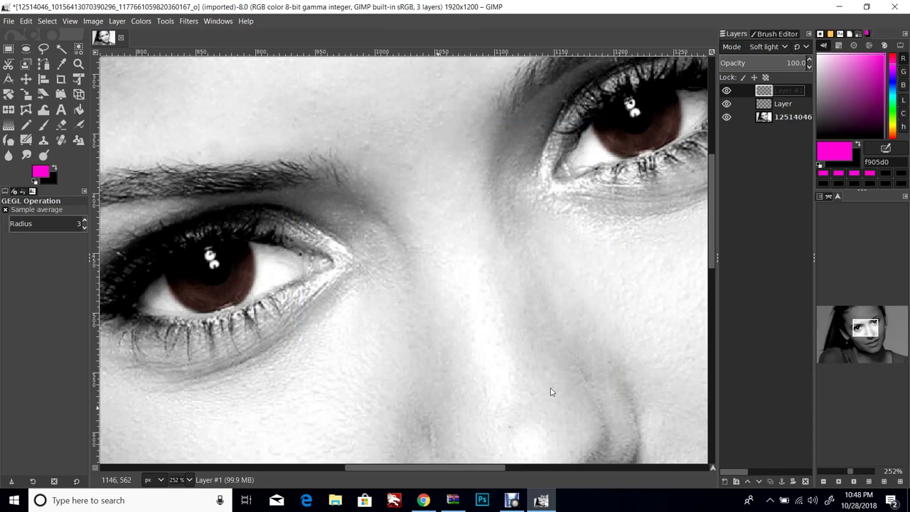
Step: Paint a magenta ring around the pupil in both irises with the size 13 Paintbrush on the new layer
{"action": "left_click", "coordinate": [44, 124]}
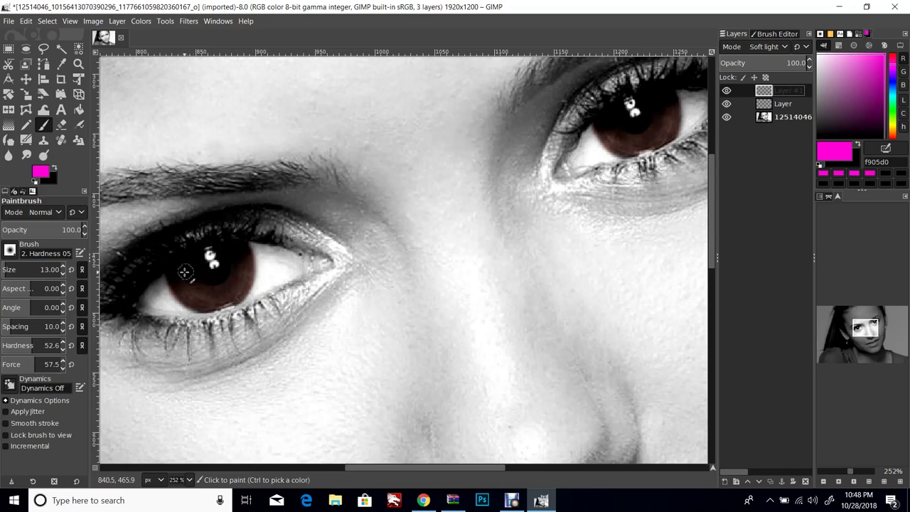
{"action": "mouse_move", "coordinate": [192, 268]}
{"action": "left_mouse_down"}
{"action": "mouse_move", "coordinate": [217, 286]}
{"action": "mouse_move", "coordinate": [234, 271]}
{"action": "mouse_move", "coordinate": [226, 254]}
{"action": "left_mouse_up"}
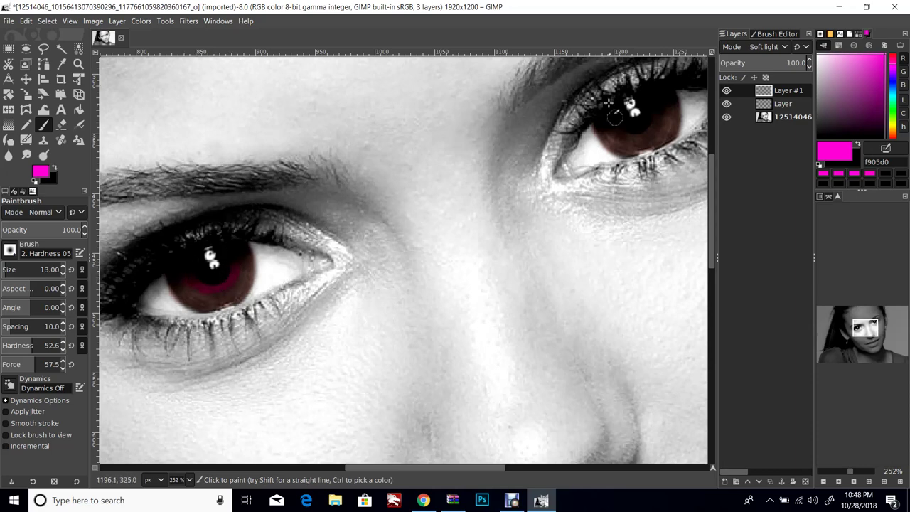
{"action": "mouse_move", "coordinate": [616, 126]}
{"action": "left_mouse_down"}
{"action": "mouse_move", "coordinate": [651, 128]}
{"action": "mouse_move", "coordinate": [654, 101]}
{"action": "mouse_move", "coordinate": [636, 145]}
{"action": "mouse_move", "coordinate": [646, 138]}
{"action": "mouse_move", "coordinate": [615, 119]}
{"action": "mouse_move", "coordinate": [652, 105]}
{"action": "left_mouse_up"}
{"action": "mouse_move", "coordinate": [216, 265]}
{"action": "left_mouse_down"}
{"action": "mouse_move", "coordinate": [184, 268]}
{"action": "mouse_move", "coordinate": [200, 288]}
{"action": "mouse_move", "coordinate": [225, 285]}
{"action": "mouse_move", "coordinate": [235, 256]}
{"action": "left_mouse_up"}
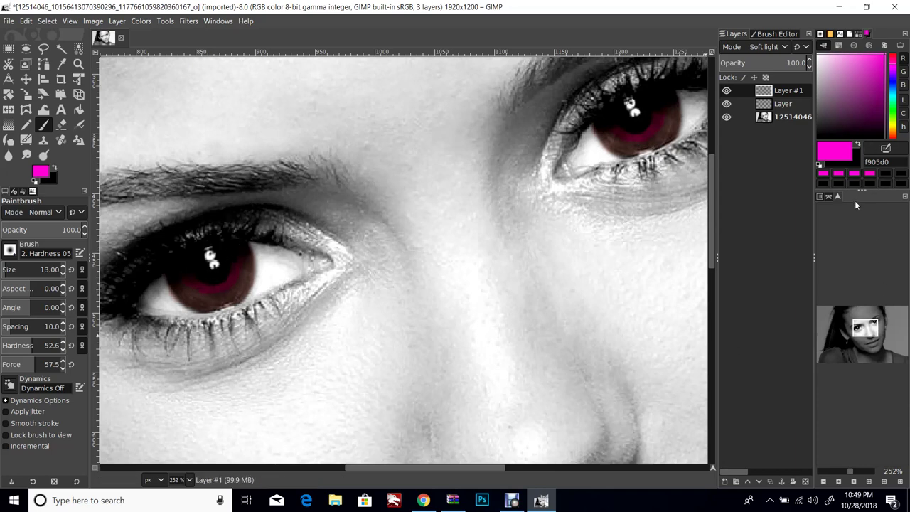
Step: Apply Hue-Saturation to the pupil ring layer with hue 128.9, lightness -31.9 and saturation -42.6
{"action": "left_click", "coordinate": [140, 21]}
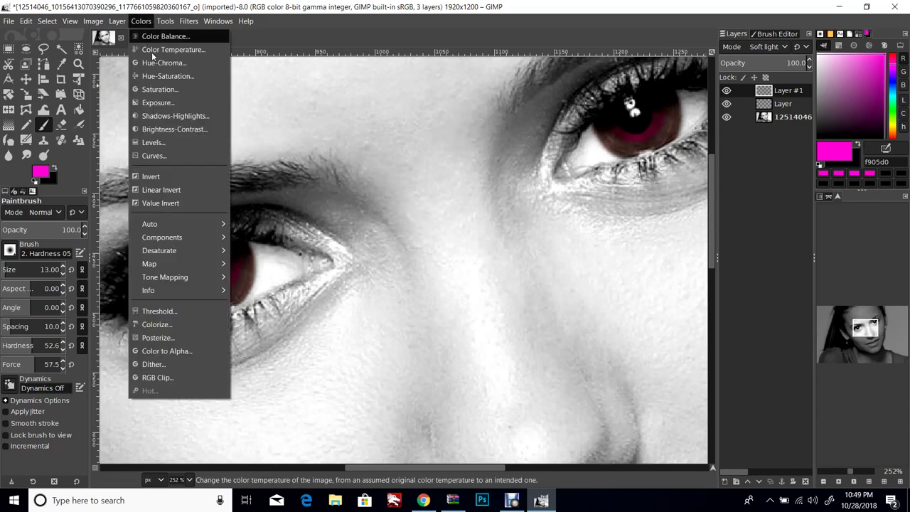
{"action": "left_click", "coordinate": [168, 75]}
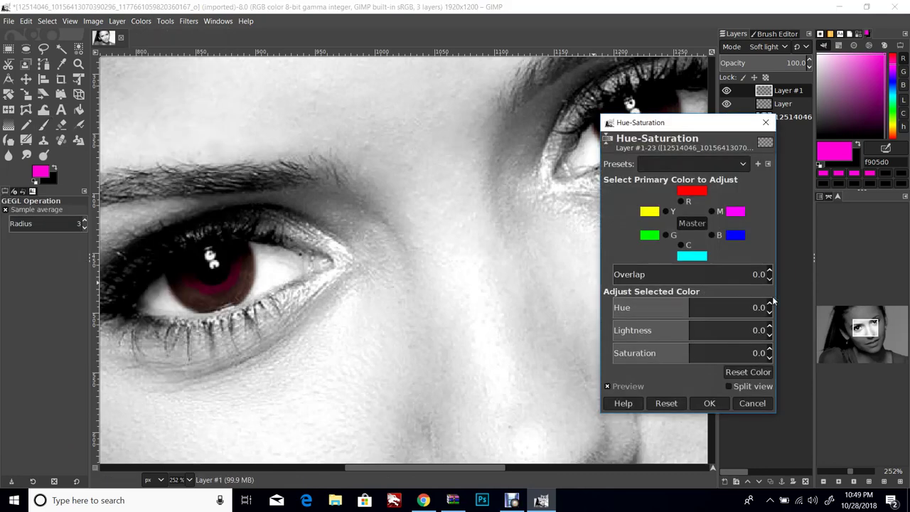
{"action": "left_click_drag", "start_coordinate": [692, 308], "coordinate": [743, 307]}
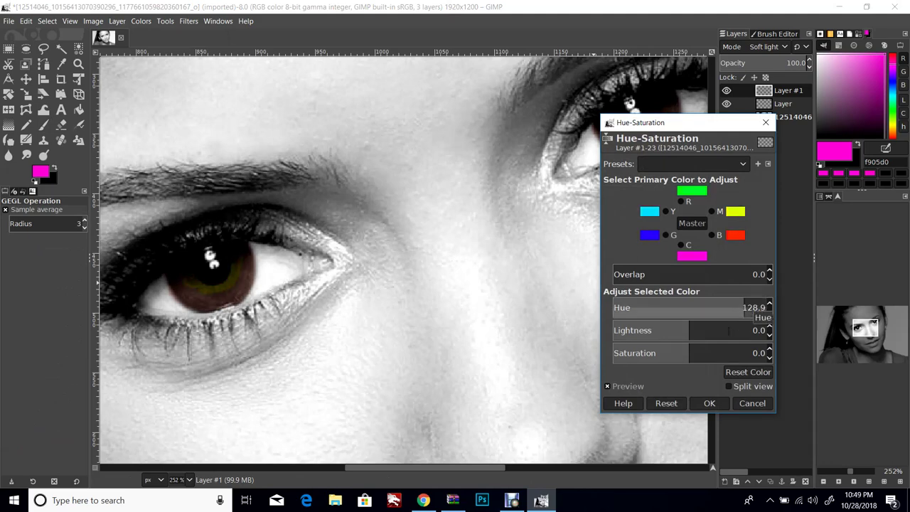
{"action": "left_click_drag", "start_coordinate": [682, 331], "coordinate": [657, 356]}
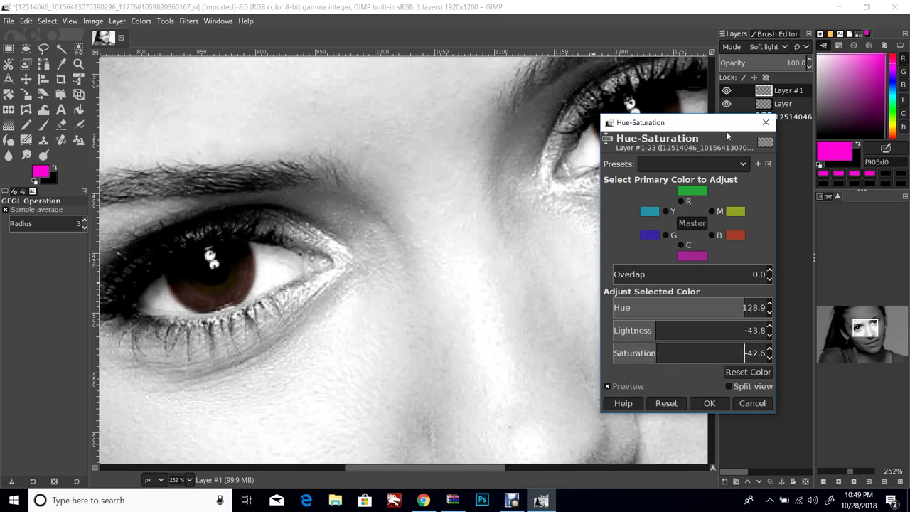
{"action": "mouse_move", "coordinate": [658, 332]}
{"action": "left_mouse_down"}
{"action": "mouse_move", "coordinate": [724, 333]}
{"action": "mouse_move", "coordinate": [647, 338]}
{"action": "left_mouse_up"}
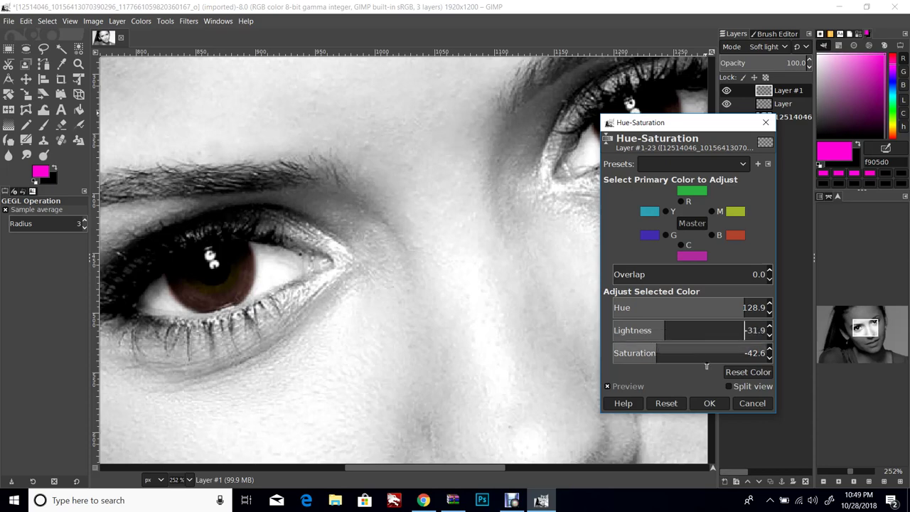
{"action": "left_click", "coordinate": [716, 403]}
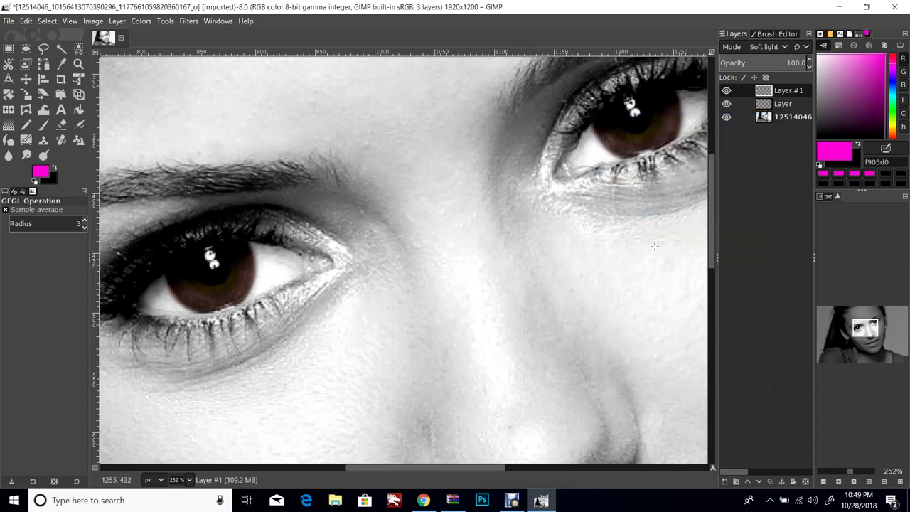
Step: Add another transparent layer in Soft light mode above the pupil ring layer
{"action": "left_click", "coordinate": [118, 22]}
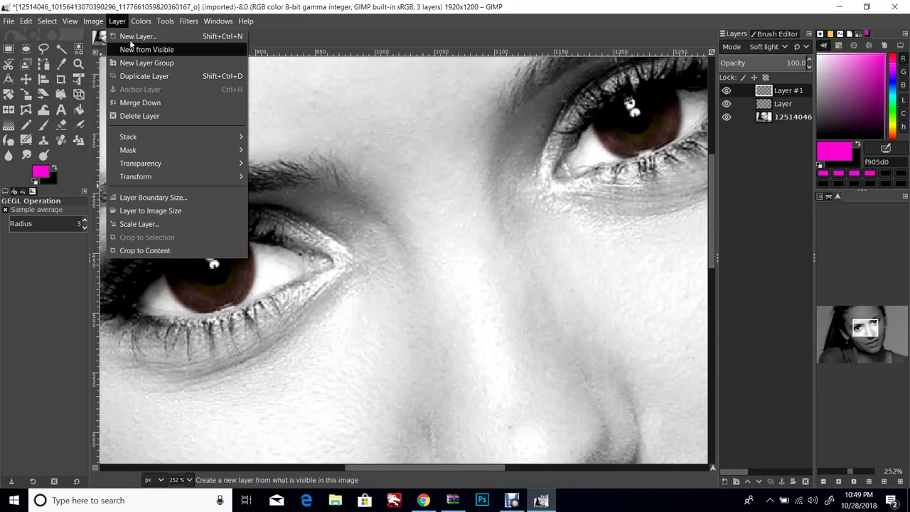
{"action": "left_click", "coordinate": [131, 34]}
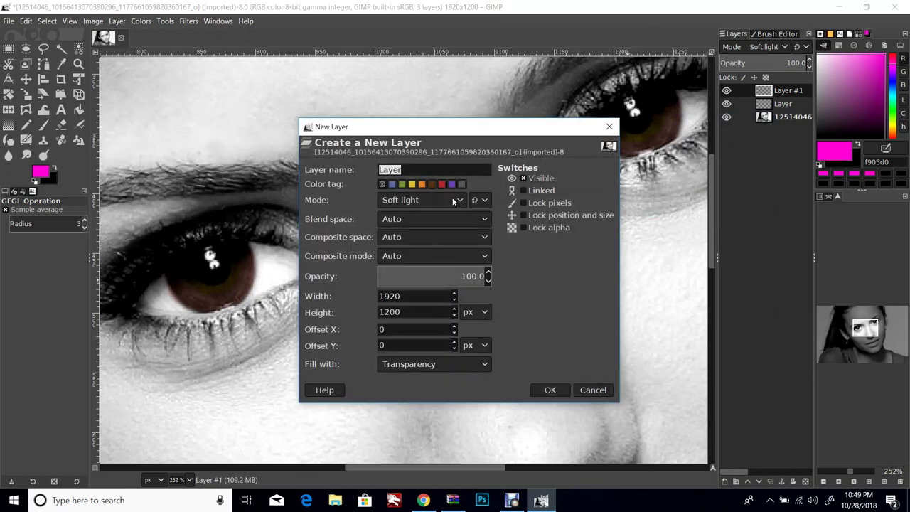
{"action": "left_click", "coordinate": [551, 390]}
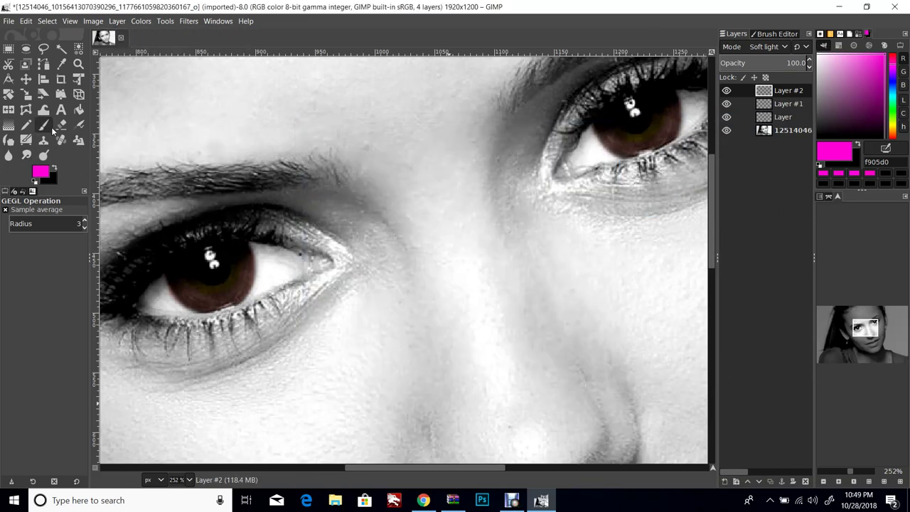
Step: Paint fine magenta (fc0acb) strokes along the lower part of both irises with the Paintbrush at size 4
{"action": "left_click", "coordinate": [44, 124]}
{"action": "left_click", "coordinate": [895, 128]}
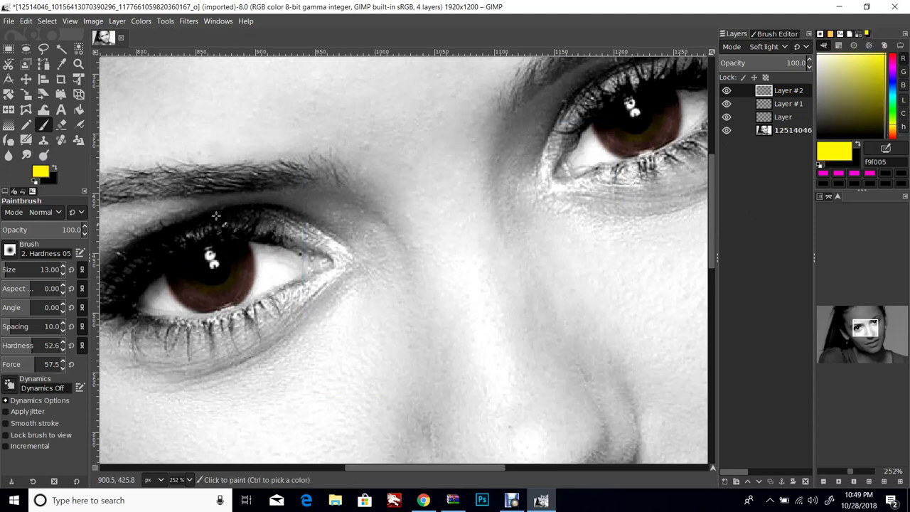
{"action": "left_click", "coordinate": [895, 67]}
{"action": "left_click", "coordinate": [881, 61]}
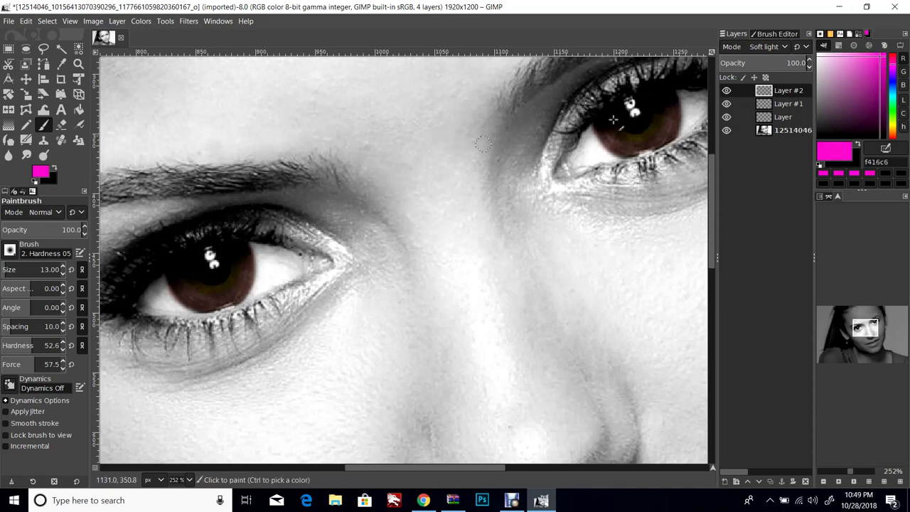
{"action": "left_click", "coordinate": [884, 59]}
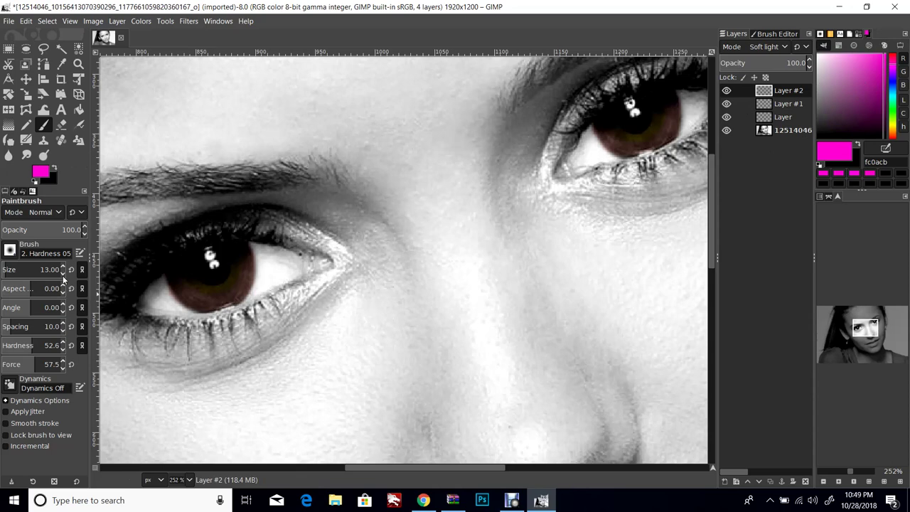
{"action": "scroll", "coordinate": [63, 272], "scroll_direction": "down", "scroll_amount": 3}
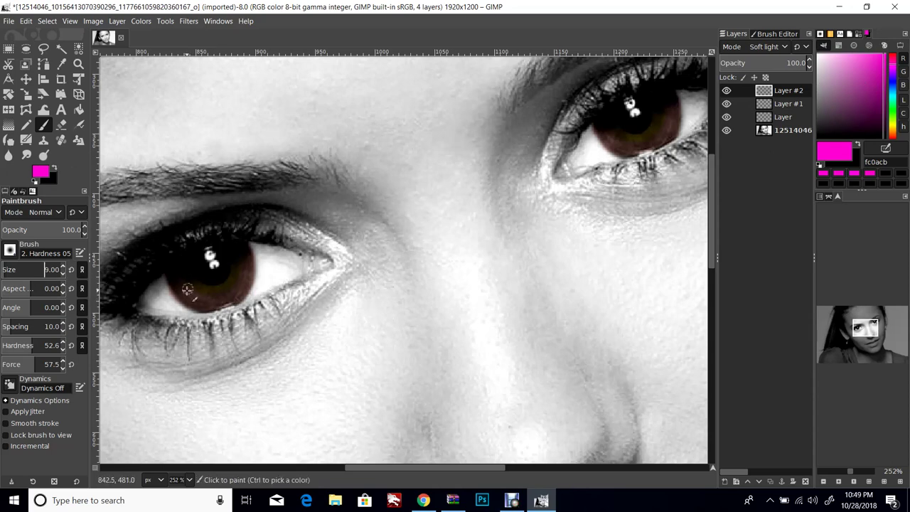
{"action": "scroll", "coordinate": [66, 274], "scroll_direction": "down", "scroll_amount": 1}
{"action": "left_click_drag", "start_coordinate": [188, 296], "coordinate": [196, 298]}
{"action": "mouse_move", "coordinate": [208, 303]}
{"action": "left_mouse_down"}
{"action": "mouse_move", "coordinate": [244, 281]}
{"action": "mouse_move", "coordinate": [239, 289]}
{"action": "mouse_move", "coordinate": [246, 252]}
{"action": "mouse_move", "coordinate": [224, 285]}
{"action": "mouse_move", "coordinate": [174, 286]}
{"action": "mouse_move", "coordinate": [204, 281]}
{"action": "left_mouse_up"}
{"action": "mouse_move", "coordinate": [677, 127]}
{"action": "left_mouse_down"}
{"action": "mouse_move", "coordinate": [671, 123]}
{"action": "mouse_move", "coordinate": [656, 146]}
{"action": "mouse_move", "coordinate": [615, 137]}
{"action": "mouse_move", "coordinate": [622, 146]}
{"action": "mouse_move", "coordinate": [665, 130]}
{"action": "mouse_move", "coordinate": [673, 113]}
{"action": "mouse_move", "coordinate": [673, 128]}
{"action": "left_mouse_up"}
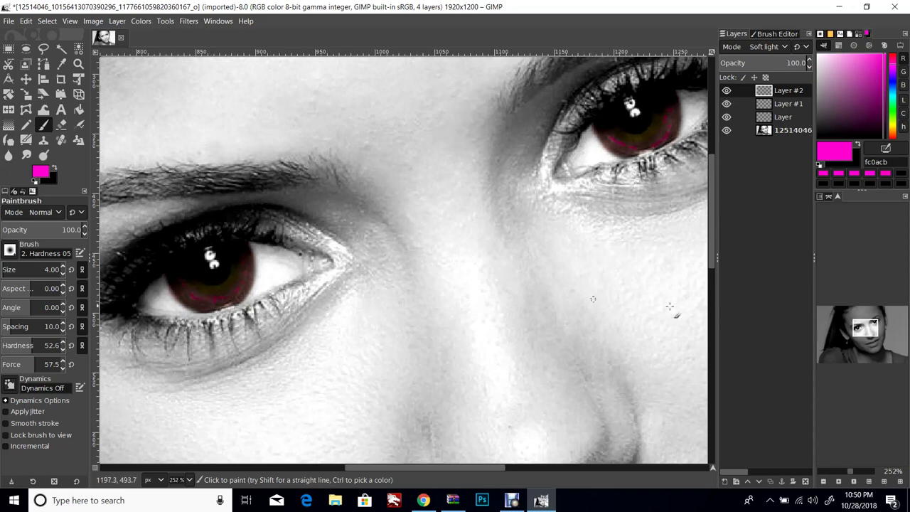
Step: Start a Hue-Saturation adjustment on the layer with the fine magenta iris strokes and set its hue to 103.3
{"action": "left_click", "coordinate": [141, 21]}
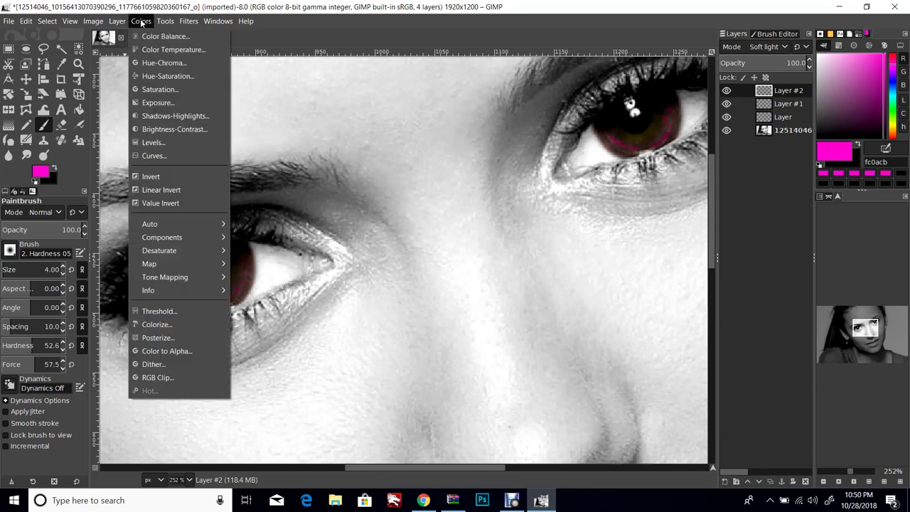
{"action": "left_click", "coordinate": [160, 76]}
{"action": "left_click_drag", "start_coordinate": [689, 307], "coordinate": [733, 308]}
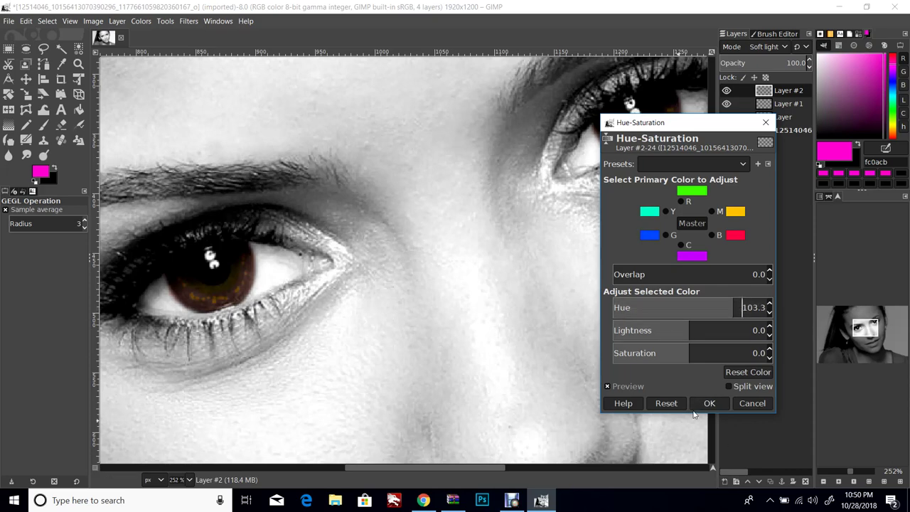
Step: Set the adjustment's lightness to -41.2 and saturation to -26, and apply it to the fine-stroke layer
{"action": "left_click", "coordinate": [687, 330]}
{"action": "left_click_drag", "start_coordinate": [687, 329], "coordinate": [609, 335]}
{"action": "scroll", "coordinate": [765, 338], "scroll_direction": "down", "scroll_amount": 15}
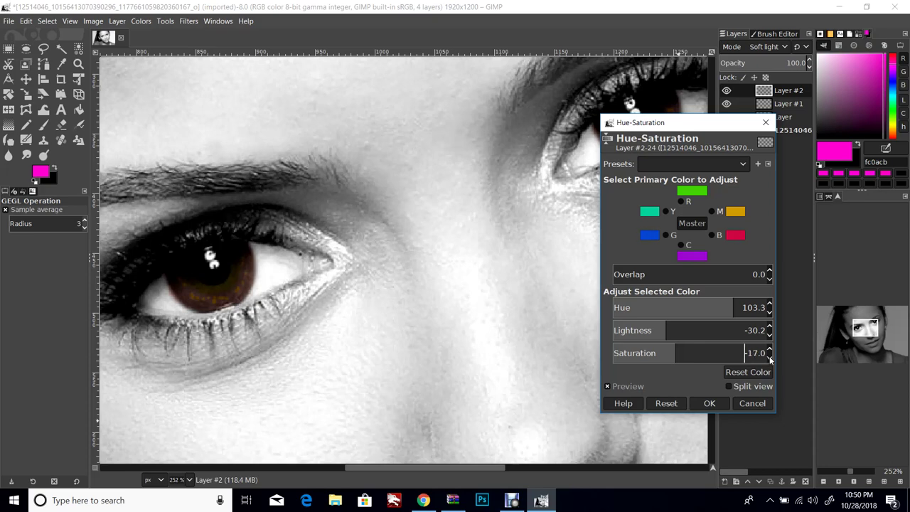
{"action": "scroll", "coordinate": [769, 359], "scroll_direction": "down", "scroll_amount": 7}
{"action": "scroll", "coordinate": [771, 360], "scroll_direction": "down", "scroll_amount": 4}
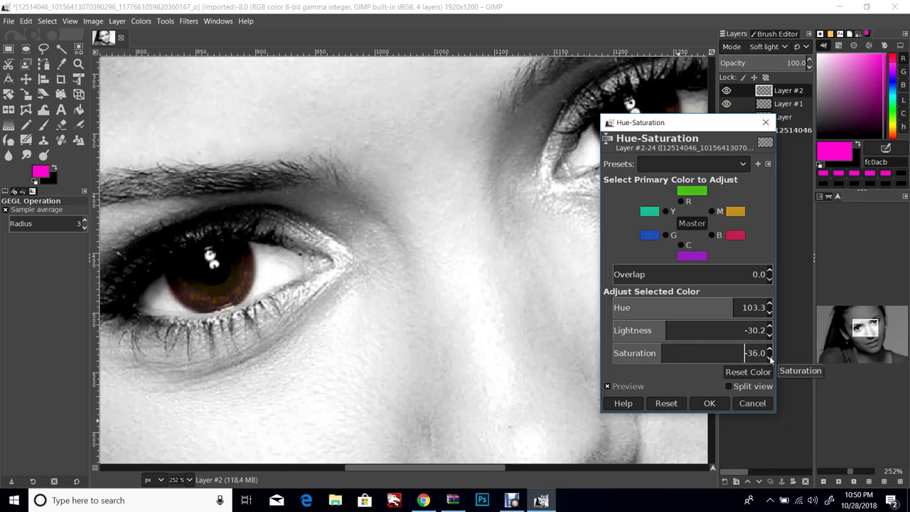
{"action": "scroll", "coordinate": [771, 360], "scroll_direction": "down", "scroll_amount": 7}
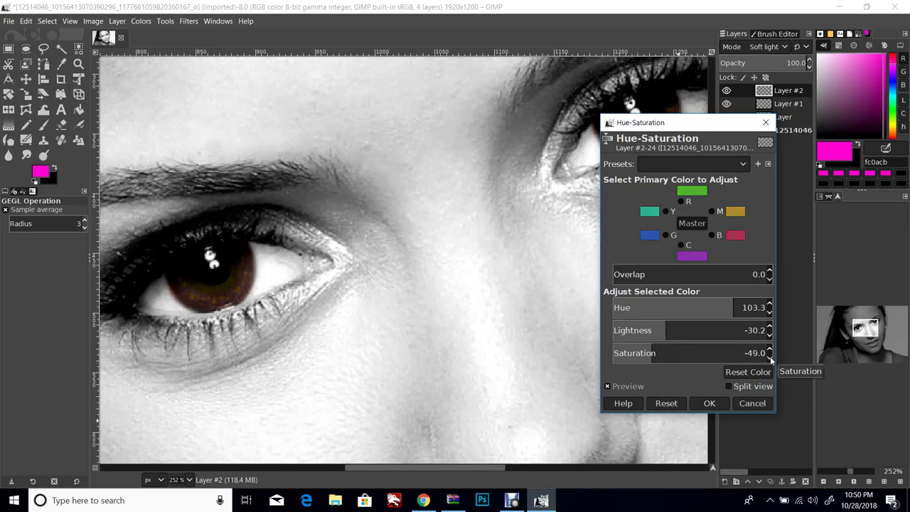
{"action": "scroll", "coordinate": [770, 351], "scroll_direction": "up", "scroll_amount": 5}
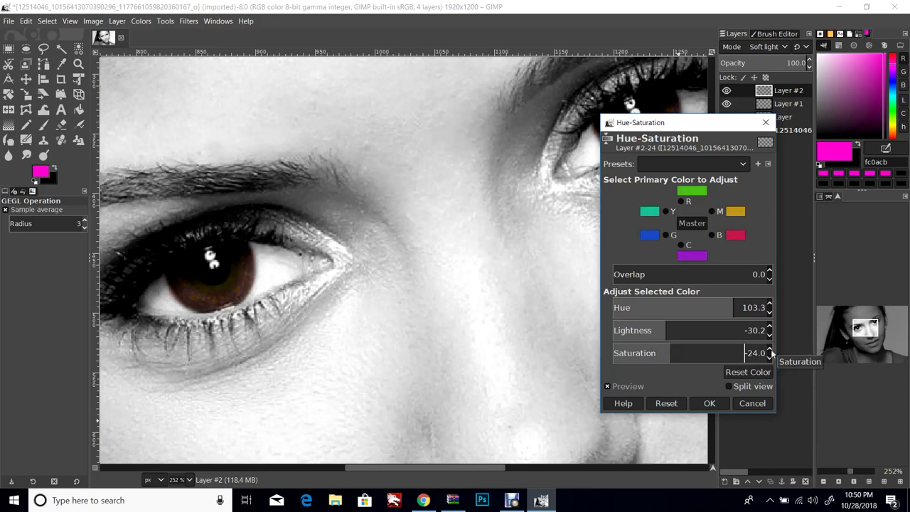
{"action": "scroll", "coordinate": [771, 351], "scroll_direction": "up", "scroll_amount": 1}
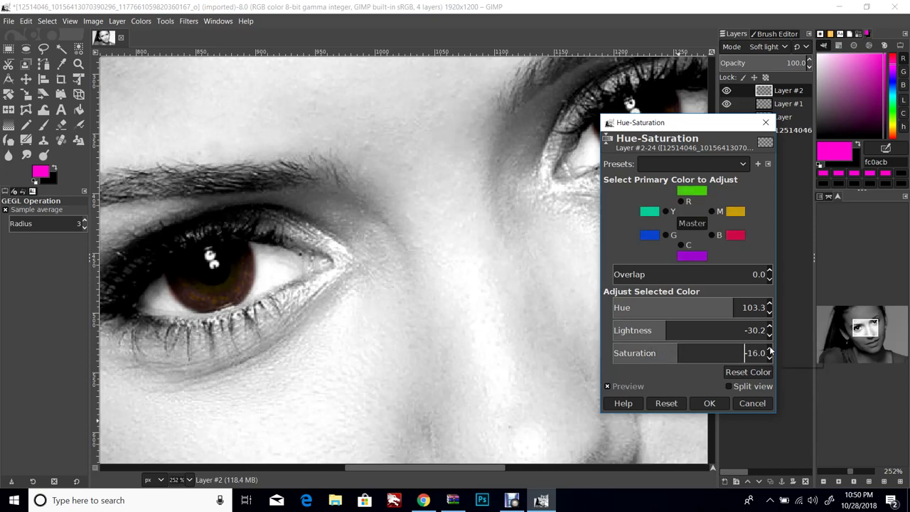
{"action": "scroll", "coordinate": [771, 351], "scroll_direction": "up", "scroll_amount": 4}
{"action": "scroll", "coordinate": [771, 362], "scroll_direction": "down", "scroll_amount": 5}
{"action": "scroll", "coordinate": [771, 360], "scroll_direction": "down", "scroll_amount": 3}
{"action": "scroll", "coordinate": [772, 340], "scroll_direction": "down", "scroll_amount": 1}
{"action": "scroll", "coordinate": [771, 340], "scroll_direction": "down", "scroll_amount": 15}
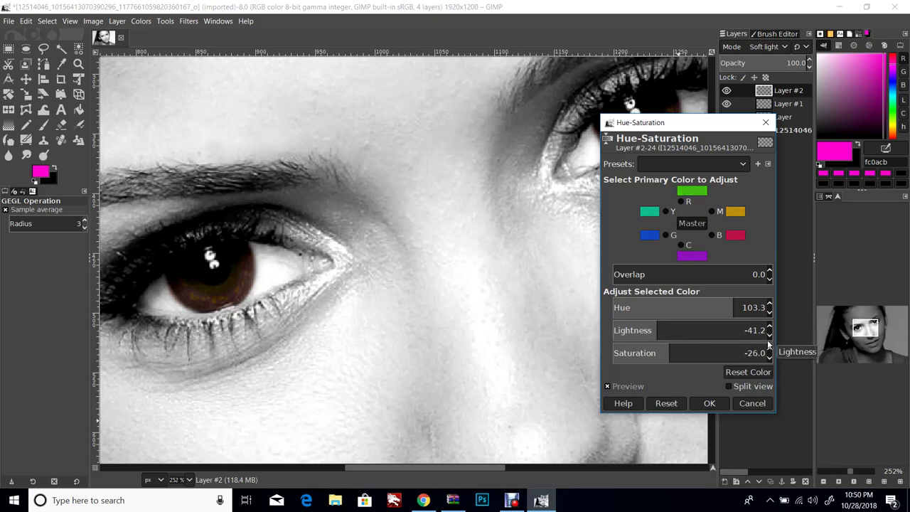
{"action": "left_click", "coordinate": [709, 404]}
Step: Lower the fine-stroke layer's opacity to 69 and add a transparent Soft light layer above it
{"action": "scroll", "coordinate": [809, 68], "scroll_direction": "down", "scroll_amount": 6}
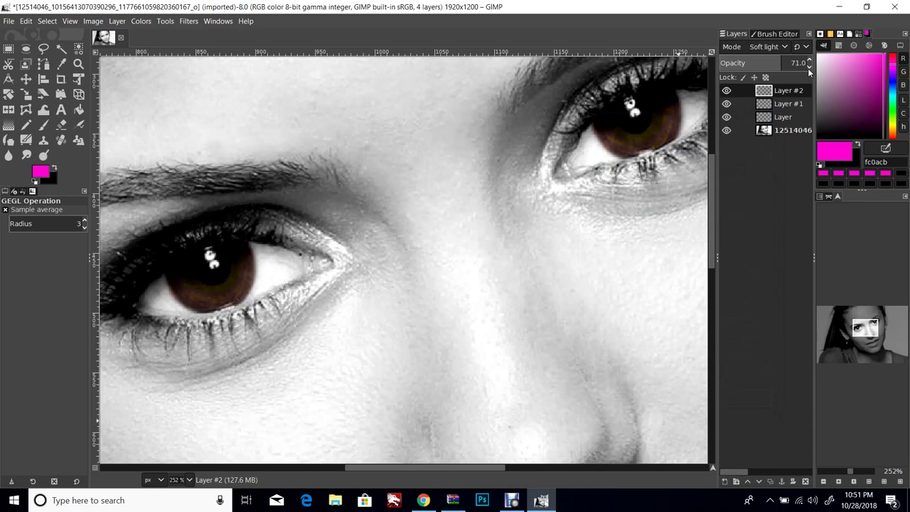
{"action": "scroll", "coordinate": [809, 68], "scroll_direction": "down", "scroll_amount": 1}
{"action": "left_click", "coordinate": [117, 21]}
{"action": "left_click", "coordinate": [126, 36]}
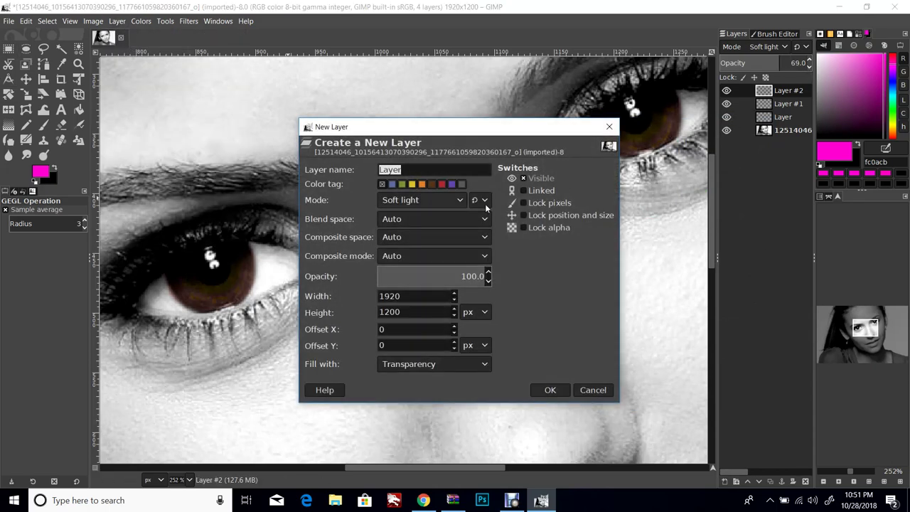
{"action": "left_click", "coordinate": [551, 390]}
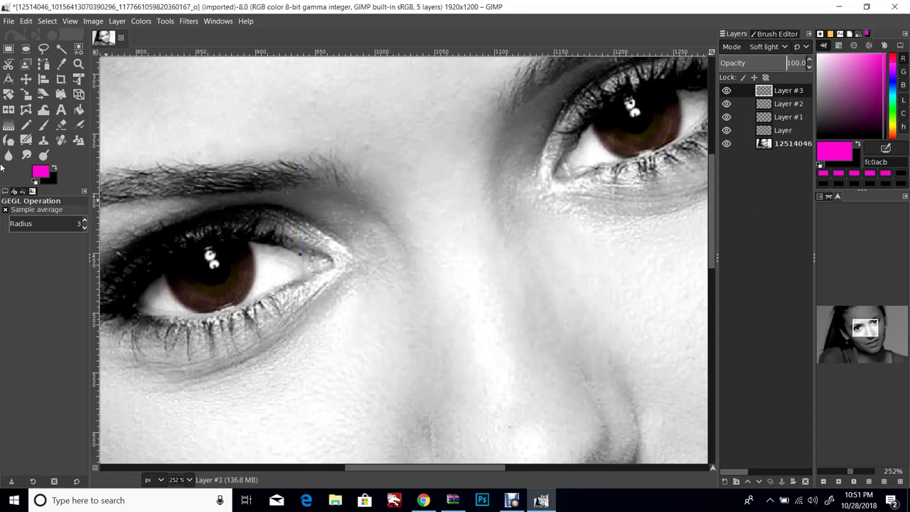
Step: Set up the Paintbrush with hardness 29, size 21 and opacity 41
{"action": "left_click", "coordinate": [43, 124]}
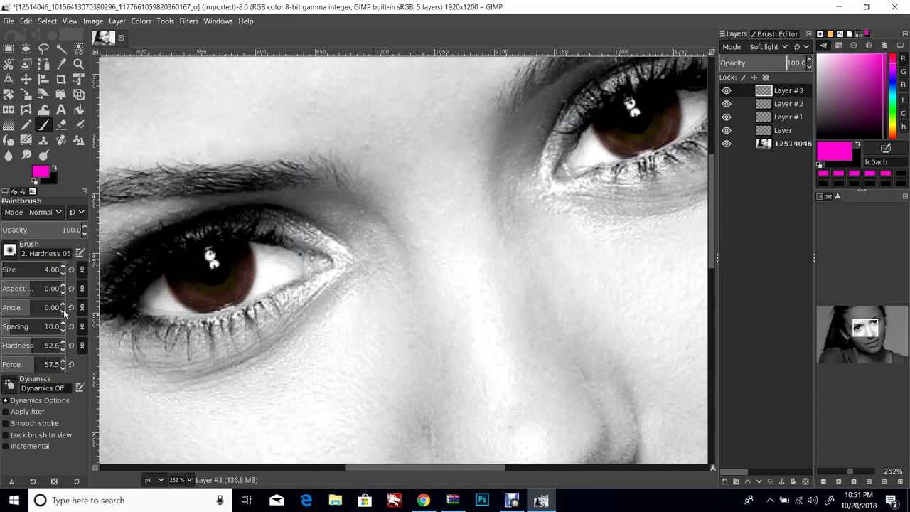
{"action": "left_click_drag", "start_coordinate": [62, 351], "coordinate": [64, 352]}
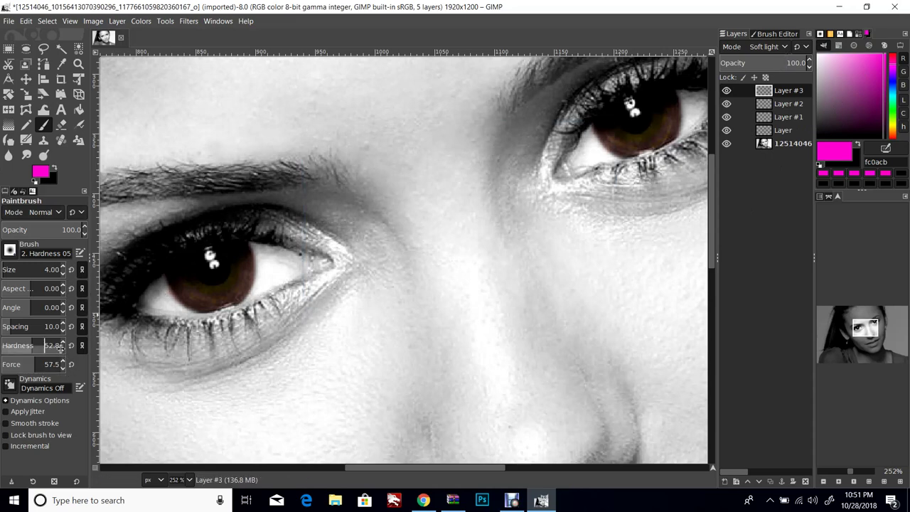
{"action": "scroll", "coordinate": [63, 348], "scroll_direction": "down", "scroll_amount": 10}
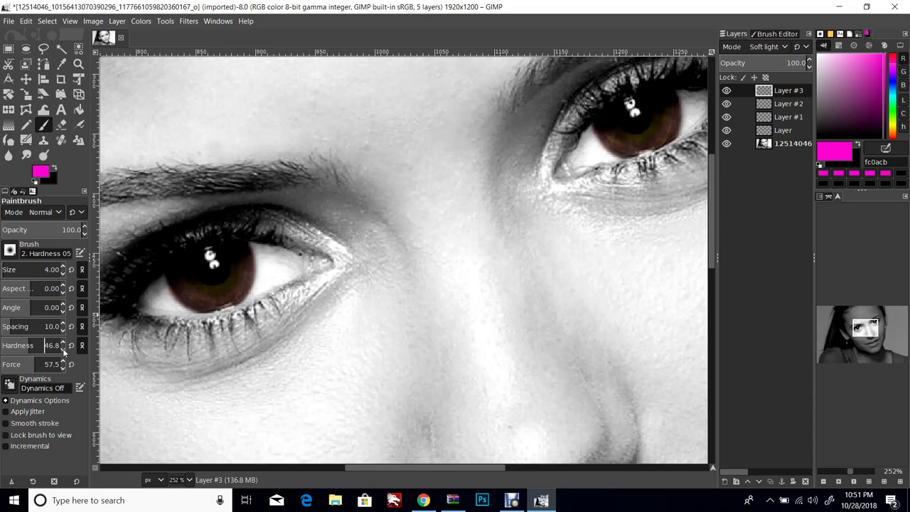
{"action": "scroll", "coordinate": [63, 347], "scroll_direction": "down", "scroll_amount": 10}
{"action": "scroll", "coordinate": [63, 346], "scroll_direction": "down", "scroll_amount": 2}
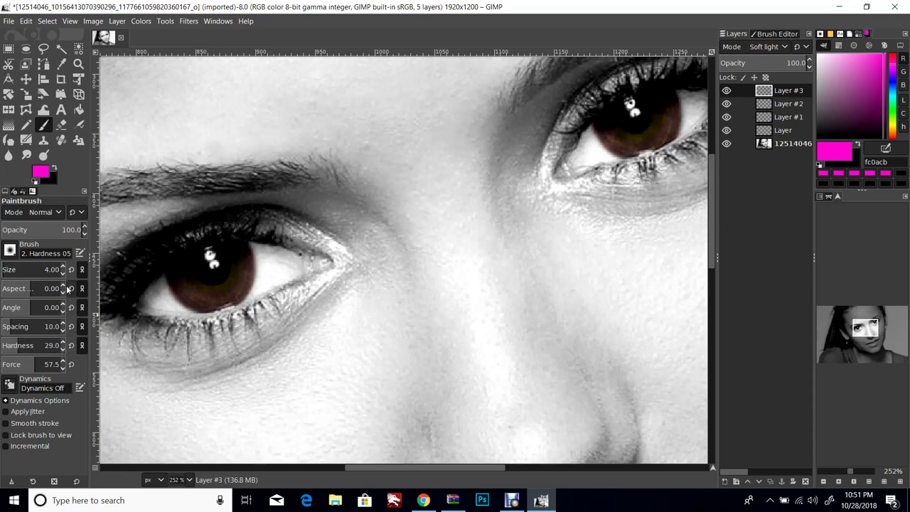
{"action": "scroll", "coordinate": [63, 268], "scroll_direction": "down", "scroll_amount": 5}
{"action": "scroll", "coordinate": [63, 268], "scroll_direction": "up", "scroll_amount": 9}
{"action": "scroll", "coordinate": [63, 269], "scroll_direction": "up", "scroll_amount": 20}
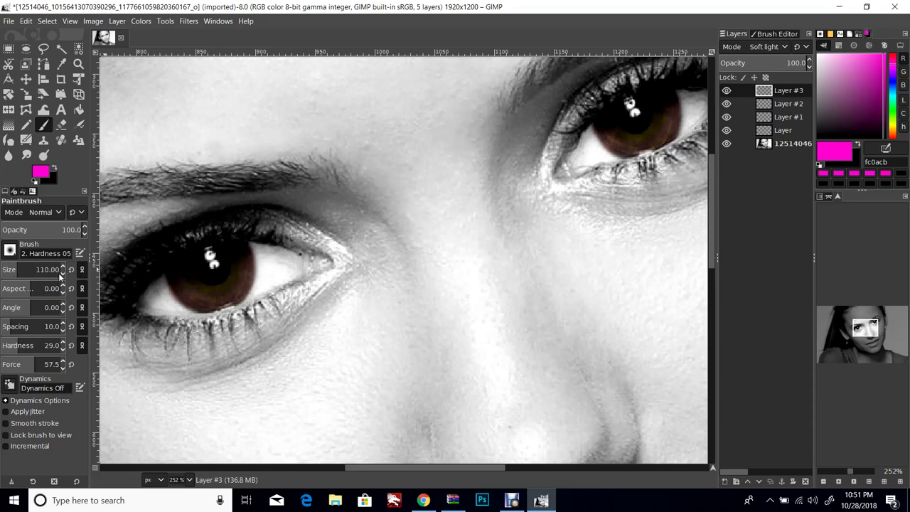
{"action": "scroll", "coordinate": [61, 274], "scroll_direction": "down", "scroll_amount": 11}
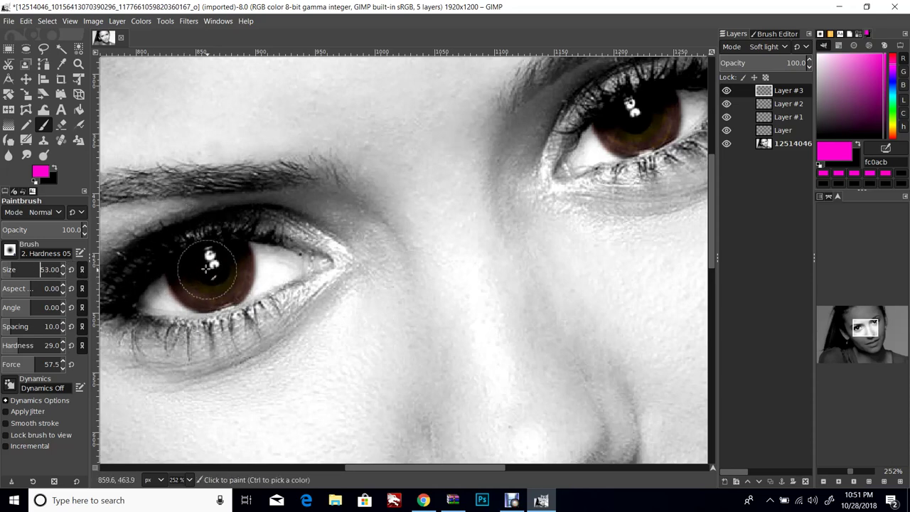
{"action": "scroll", "coordinate": [62, 272], "scroll_direction": "down", "scroll_amount": 20}
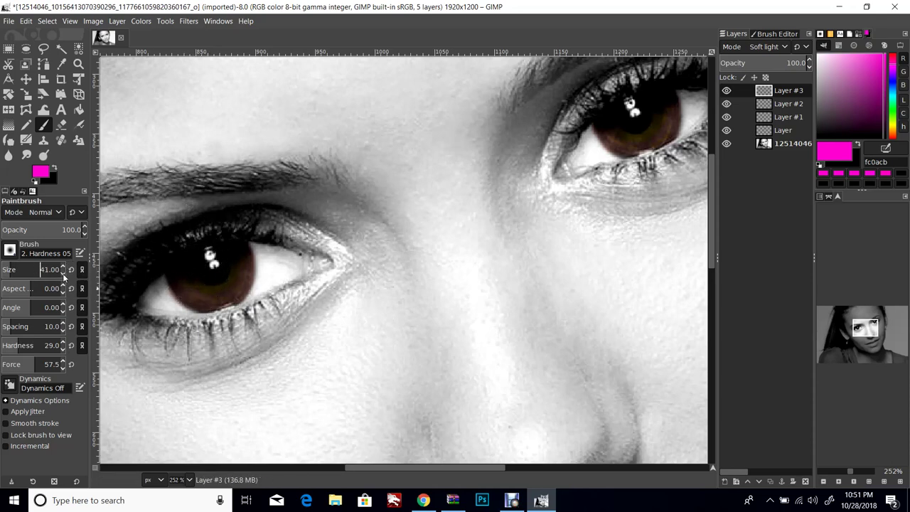
{"action": "scroll", "coordinate": [86, 233], "scroll_direction": "down", "scroll_amount": 20}
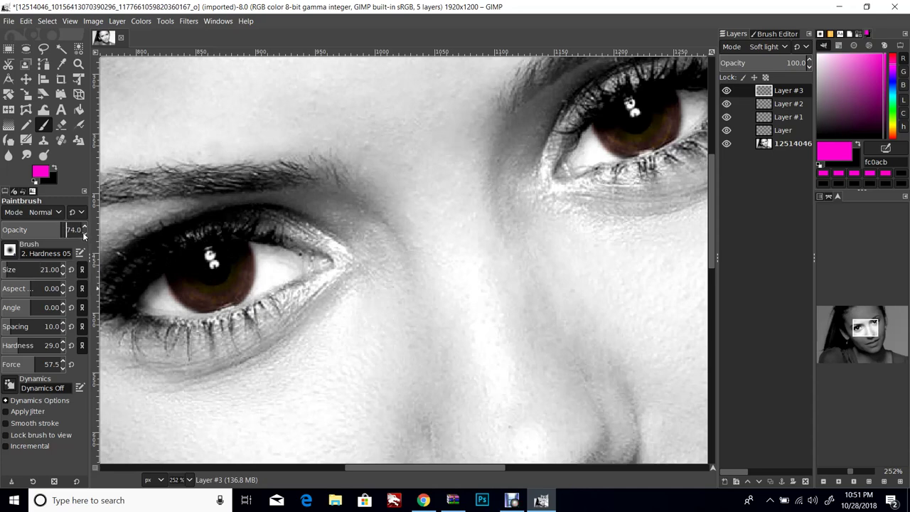
{"action": "scroll", "coordinate": [84, 233], "scroll_direction": "down", "scroll_amount": 9}
{"action": "scroll", "coordinate": [85, 233], "scroll_direction": "down", "scroll_amount": 2}
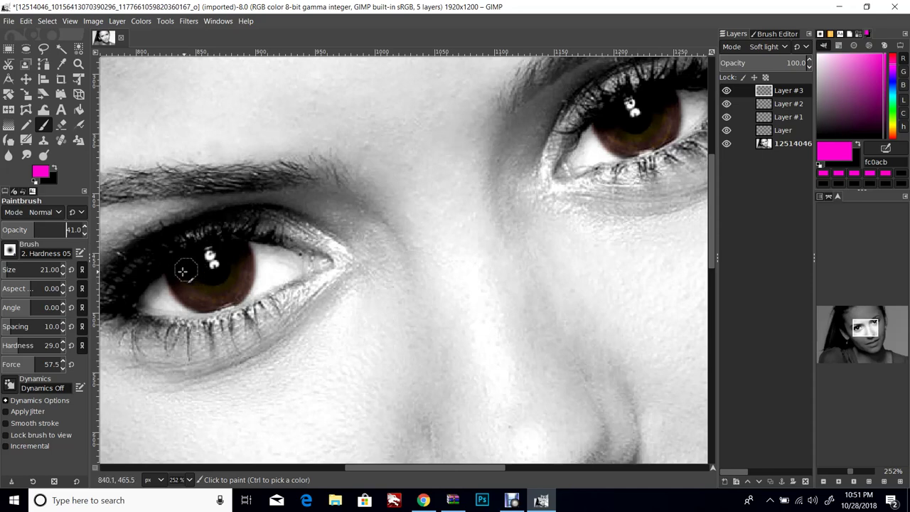
Step: Paint soft magenta (fc0acb) over the coloured part of both irises on the new layer
{"action": "mouse_move", "coordinate": [189, 283]}
{"action": "left_mouse_down"}
{"action": "mouse_move", "coordinate": [217, 297]}
{"action": "mouse_move", "coordinate": [217, 286]}
{"action": "mouse_move", "coordinate": [203, 291]}
{"action": "mouse_move", "coordinate": [178, 276]}
{"action": "mouse_move", "coordinate": [211, 293]}
{"action": "mouse_move", "coordinate": [234, 278]}
{"action": "mouse_move", "coordinate": [236, 249]}
{"action": "mouse_move", "coordinate": [234, 288]}
{"action": "left_mouse_up"}
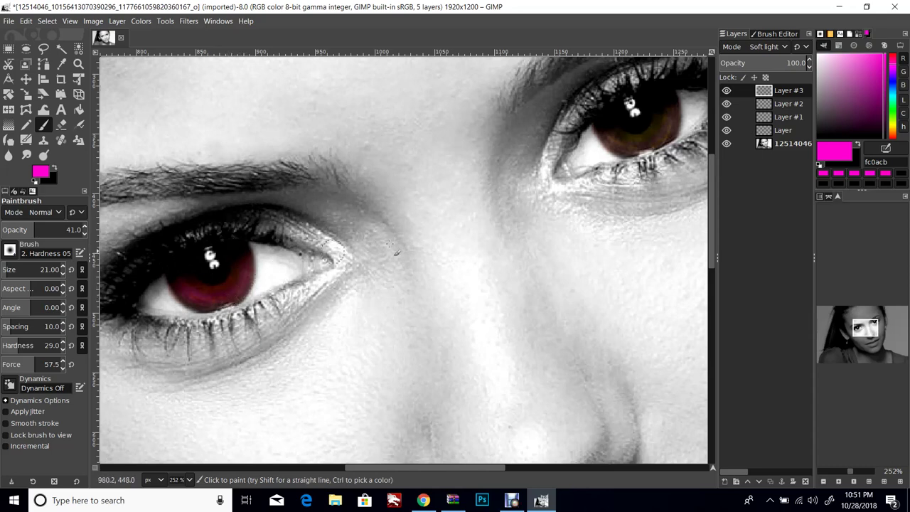
{"action": "mouse_move", "coordinate": [610, 122]}
{"action": "left_mouse_down"}
{"action": "mouse_move", "coordinate": [639, 142]}
{"action": "mouse_move", "coordinate": [662, 123]}
{"action": "mouse_move", "coordinate": [663, 96]}
{"action": "mouse_move", "coordinate": [674, 117]}
{"action": "mouse_move", "coordinate": [662, 136]}
{"action": "mouse_move", "coordinate": [611, 135]}
{"action": "mouse_move", "coordinate": [645, 140]}
{"action": "mouse_move", "coordinate": [668, 102]}
{"action": "mouse_move", "coordinate": [650, 130]}
{"action": "left_mouse_up"}
{"action": "mouse_move", "coordinate": [224, 272]}
{"action": "left_mouse_down"}
{"action": "mouse_move", "coordinate": [189, 298]}
{"action": "mouse_move", "coordinate": [199, 305]}
{"action": "mouse_move", "coordinate": [235, 294]}
{"action": "mouse_move", "coordinate": [238, 249]}
{"action": "left_mouse_up"}
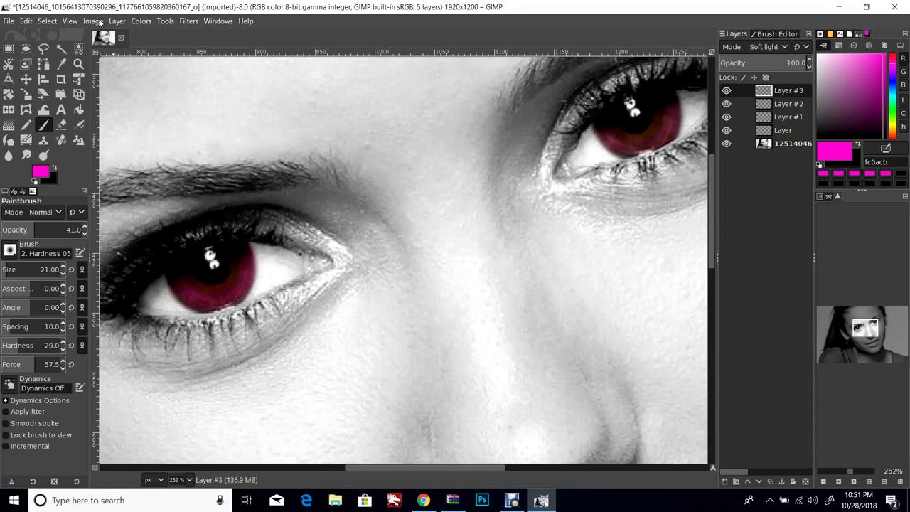
Step: Start a Hue-Saturation adjustment on the new iris layer and shift its hue to 51.4
{"action": "left_click", "coordinate": [141, 21]}
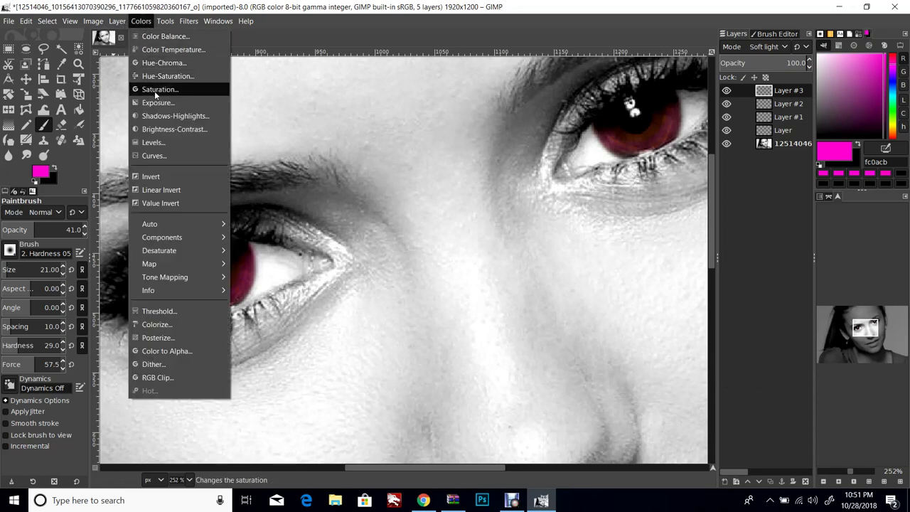
{"action": "left_click", "coordinate": [163, 76]}
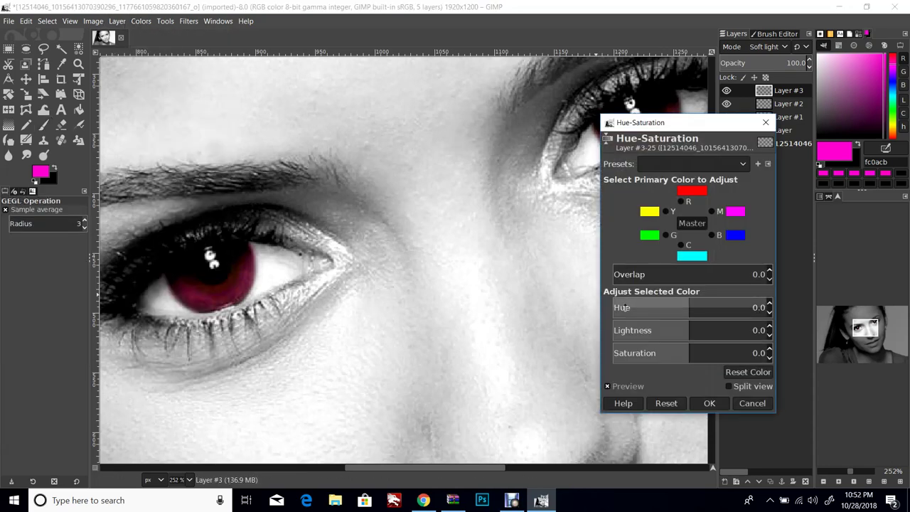
{"action": "left_click_drag", "start_coordinate": [692, 311], "coordinate": [694, 309]}
{"action": "left_click", "coordinate": [770, 304]}
{"action": "scroll", "coordinate": [771, 304], "scroll_direction": "up", "scroll_amount": 20}
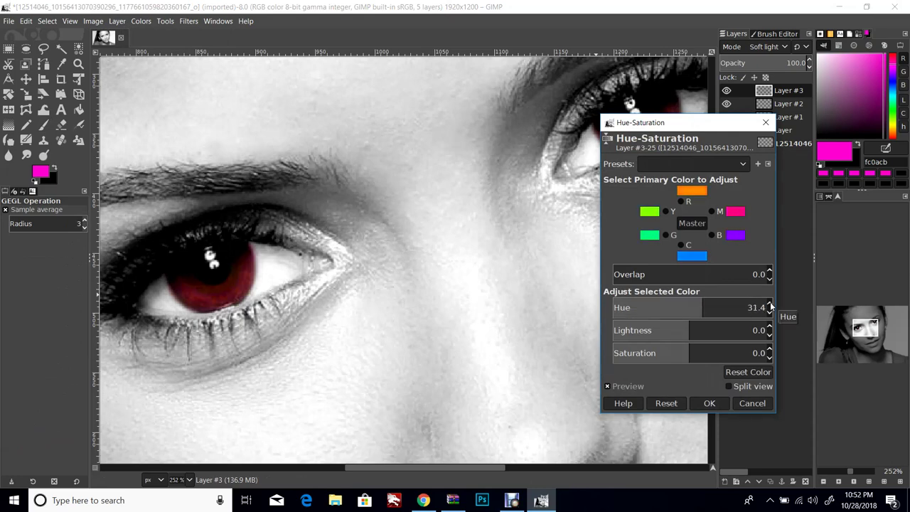
{"action": "scroll", "coordinate": [770, 304], "scroll_direction": "up", "scroll_amount": 8}
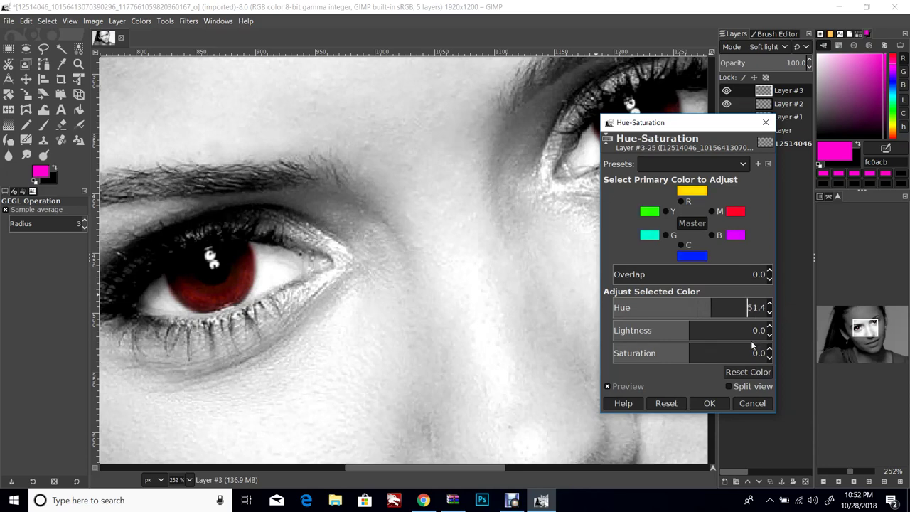
Step: Reduce the iris layer's saturation to -68 and its lightness to -30 in the adjustment
{"action": "scroll", "coordinate": [772, 359], "scroll_direction": "down", "scroll_amount": 3}
{"action": "scroll", "coordinate": [772, 360], "scroll_direction": "down", "scroll_amount": 18}
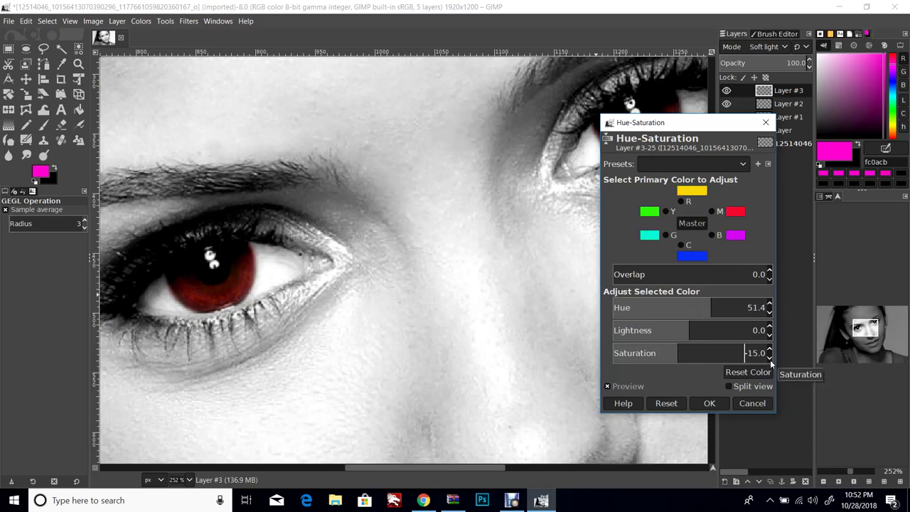
{"action": "scroll", "coordinate": [771, 363], "scroll_direction": "down", "scroll_amount": 6}
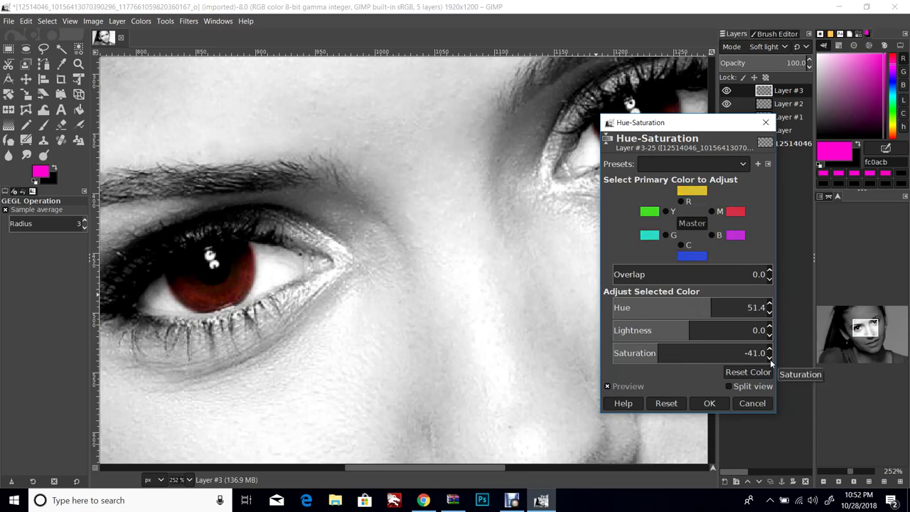
{"action": "scroll", "coordinate": [772, 363], "scroll_direction": "down", "scroll_amount": 4}
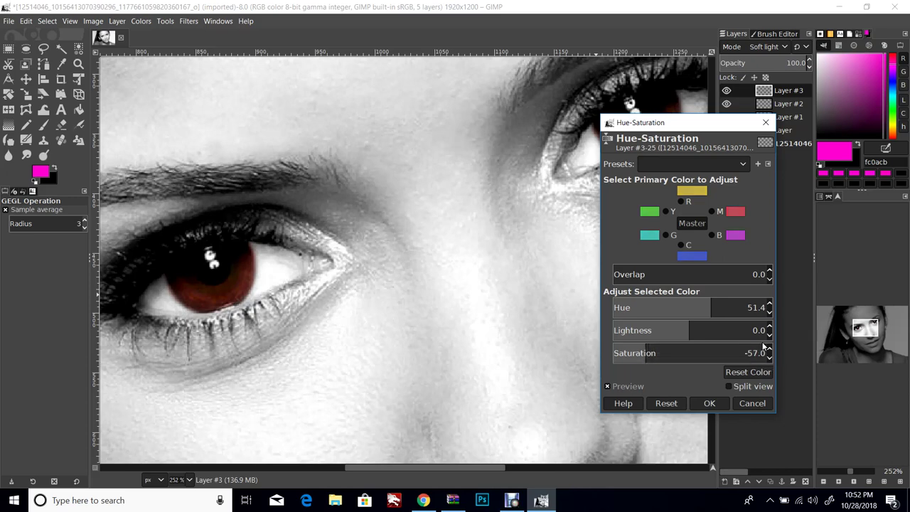
{"action": "scroll", "coordinate": [771, 363], "scroll_direction": "down", "scroll_amount": 11}
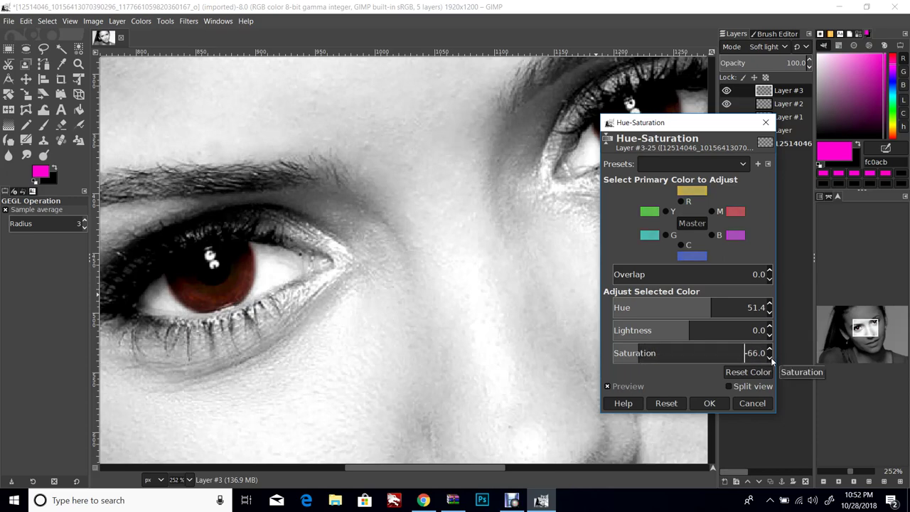
{"action": "scroll", "coordinate": [769, 340], "scroll_direction": "down", "scroll_amount": 1}
{"action": "scroll", "coordinate": [769, 339], "scroll_direction": "down", "scroll_amount": 13}
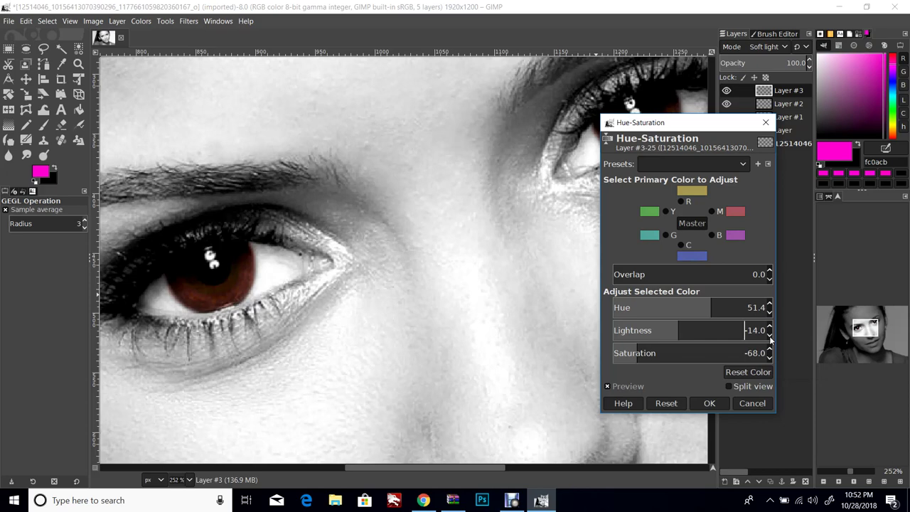
{"action": "scroll", "coordinate": [772, 335], "scroll_direction": "down", "scroll_amount": 13}
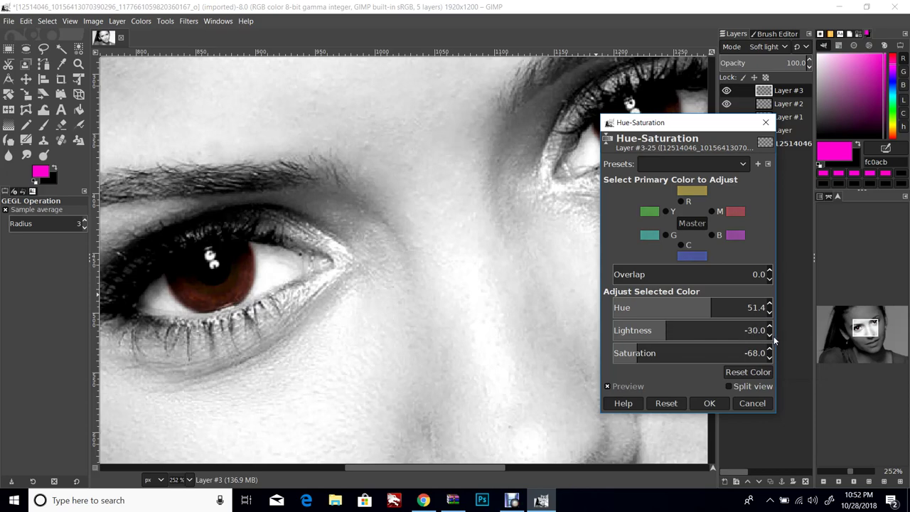
Step: Fine-tune the adjustment to hue 112.4 and lightness -29, and apply it to the iris layer
{"action": "scroll", "coordinate": [769, 336], "scroll_direction": "up", "scroll_amount": 1}
{"action": "scroll", "coordinate": [771, 305], "scroll_direction": "up", "scroll_amount": 4}
{"action": "scroll", "coordinate": [771, 302], "scroll_direction": "up", "scroll_amount": 12}
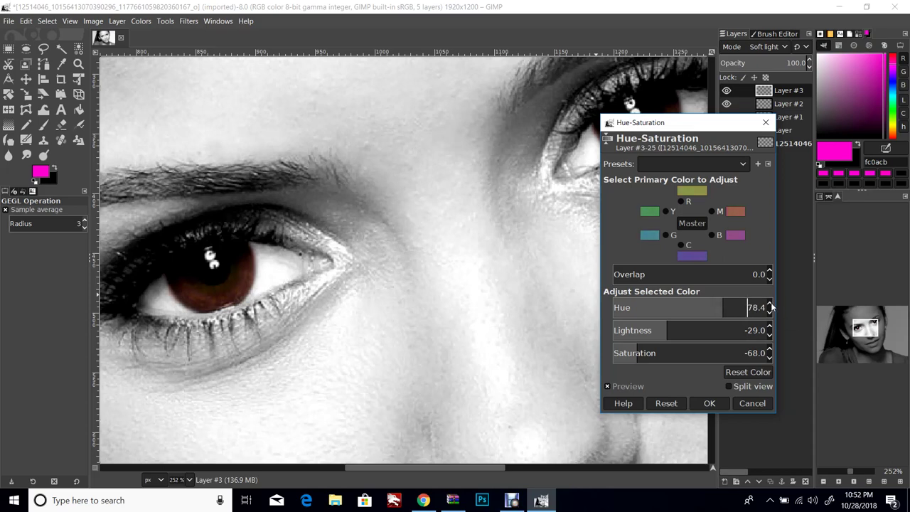
{"action": "scroll", "coordinate": [772, 306], "scroll_direction": "up", "scroll_amount": 7}
{"action": "scroll", "coordinate": [772, 307], "scroll_direction": "up", "scroll_amount": 16}
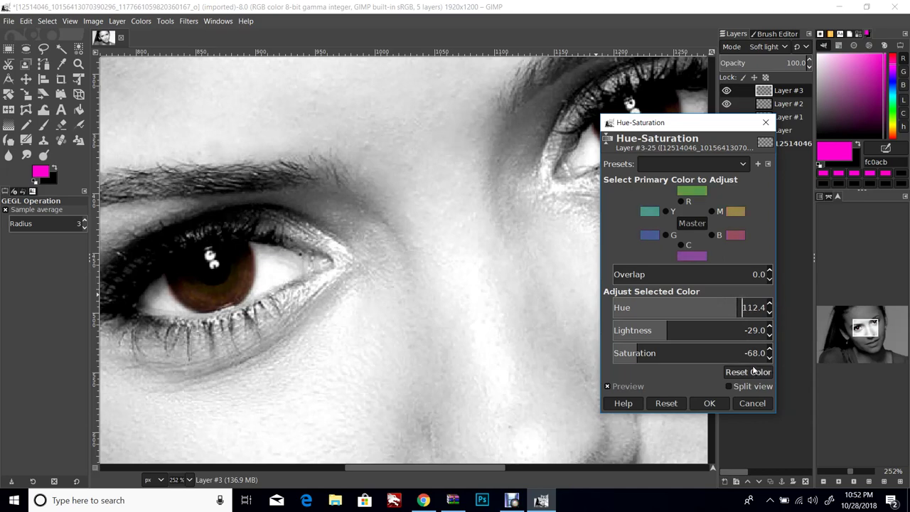
{"action": "scroll", "coordinate": [772, 317], "scroll_direction": "down", "scroll_amount": 3}
{"action": "left_click", "coordinate": [709, 403]}
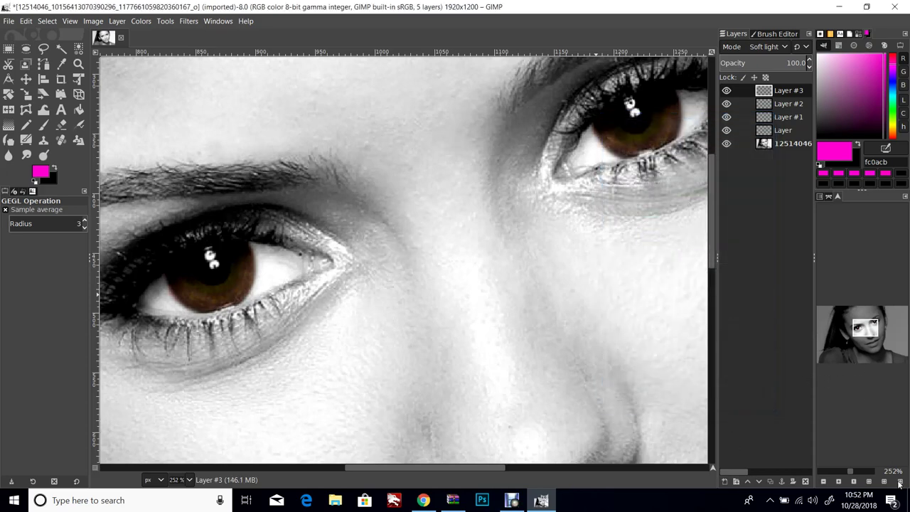
Step: Add a new 1920 x 1200 transparent layer in Soft light mode above the iris layers
{"action": "left_click_drag", "start_coordinate": [848, 472], "coordinate": [843, 469]}
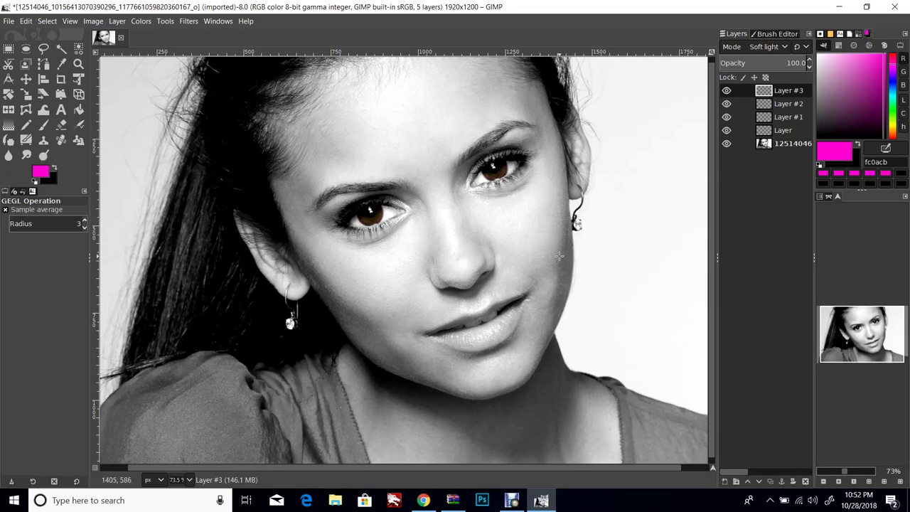
{"action": "left_click", "coordinate": [117, 21]}
{"action": "left_click", "coordinate": [130, 35]}
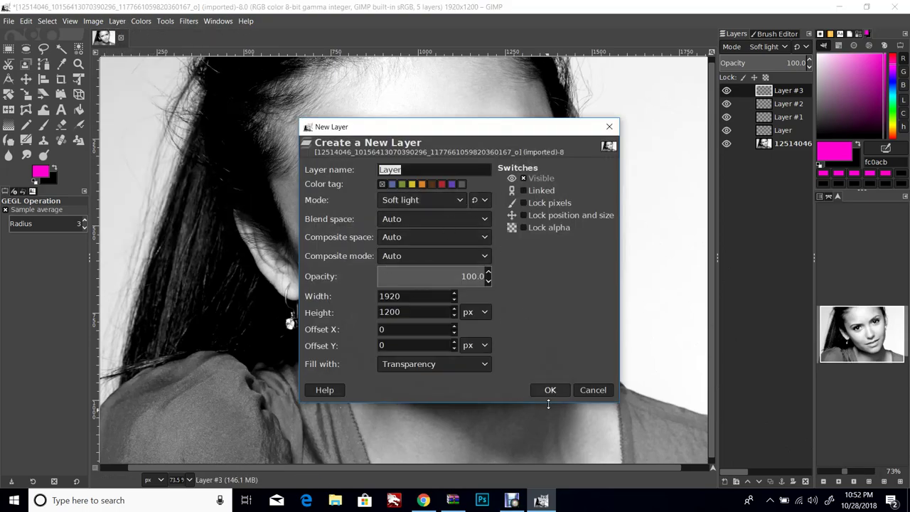
{"action": "left_click", "coordinate": [551, 390]}
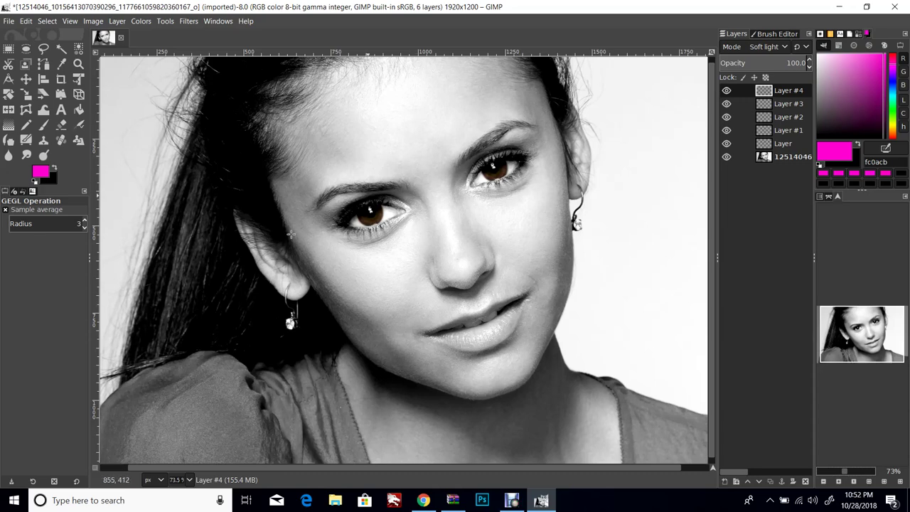
Step: Paint magenta (fc0acb) over the forehead with the Paintbrush at opacity 100, size 76 and hardness 43
{"action": "left_click", "coordinate": [43, 125]}
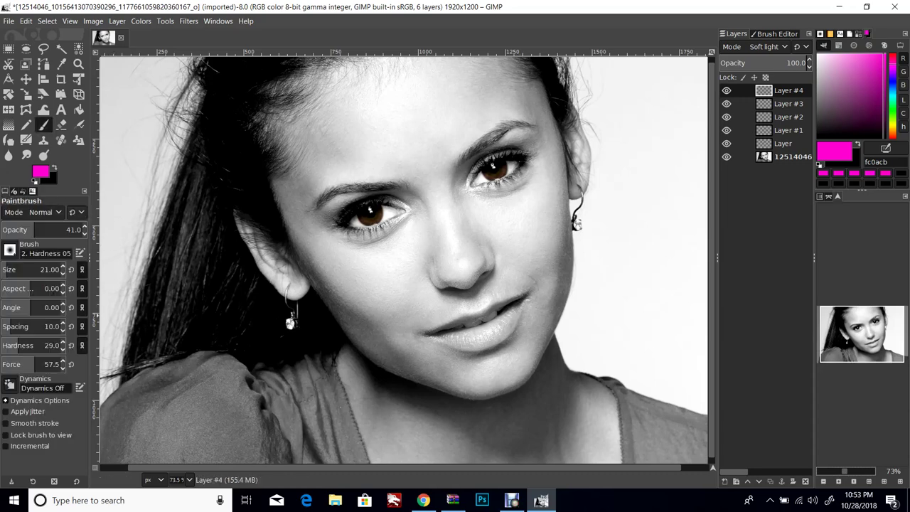
{"action": "left_click", "coordinate": [64, 343]}
{"action": "left_click", "coordinate": [83, 228]}
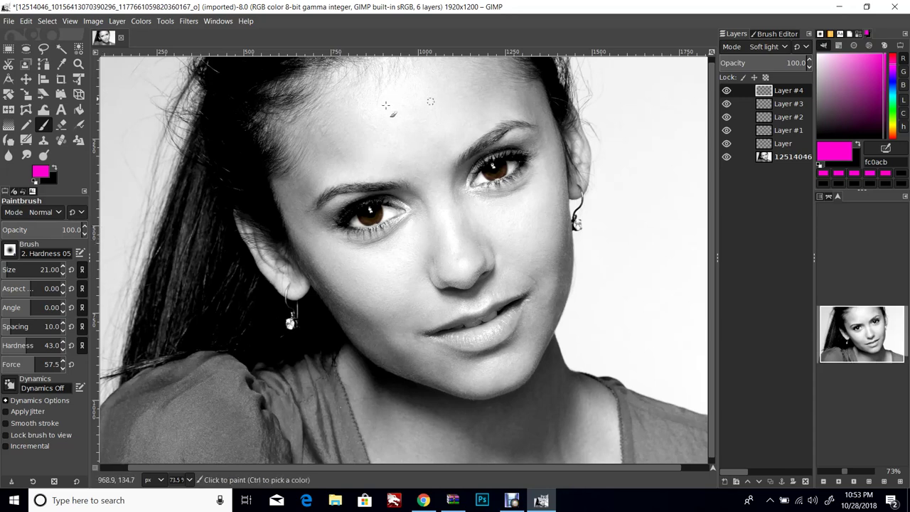
{"action": "left_click", "coordinate": [63, 266]}
{"action": "mouse_move", "coordinate": [306, 146]}
{"action": "left_mouse_down"}
{"action": "mouse_move", "coordinate": [262, 119]}
{"action": "mouse_move", "coordinate": [293, 145]}
{"action": "mouse_move", "coordinate": [298, 165]}
{"action": "mouse_move", "coordinate": [292, 172]}
{"action": "mouse_move", "coordinate": [285, 155]}
{"action": "mouse_move", "coordinate": [282, 188]}
{"action": "mouse_move", "coordinate": [296, 215]}
{"action": "mouse_move", "coordinate": [302, 178]}
{"action": "mouse_move", "coordinate": [302, 192]}
{"action": "mouse_move", "coordinate": [346, 173]}
{"action": "mouse_move", "coordinate": [412, 172]}
{"action": "mouse_move", "coordinate": [415, 163]}
{"action": "mouse_move", "coordinate": [378, 137]}
{"action": "left_mouse_up"}
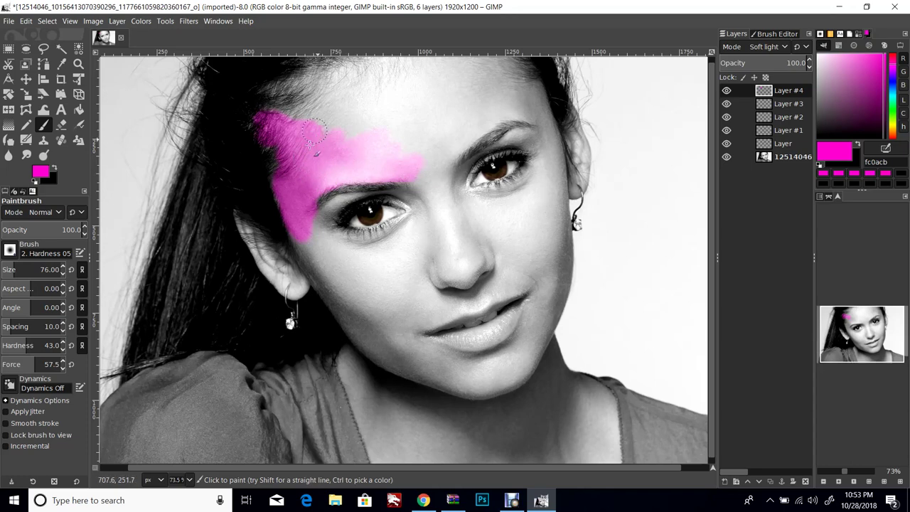
{"action": "mouse_move", "coordinate": [286, 125]}
{"action": "left_mouse_down"}
{"action": "mouse_move", "coordinate": [314, 111]}
{"action": "mouse_move", "coordinate": [300, 111]}
{"action": "mouse_move", "coordinate": [322, 105]}
{"action": "mouse_move", "coordinate": [322, 87]}
{"action": "mouse_move", "coordinate": [279, 89]}
{"action": "mouse_move", "coordinate": [323, 104]}
{"action": "left_mouse_up"}
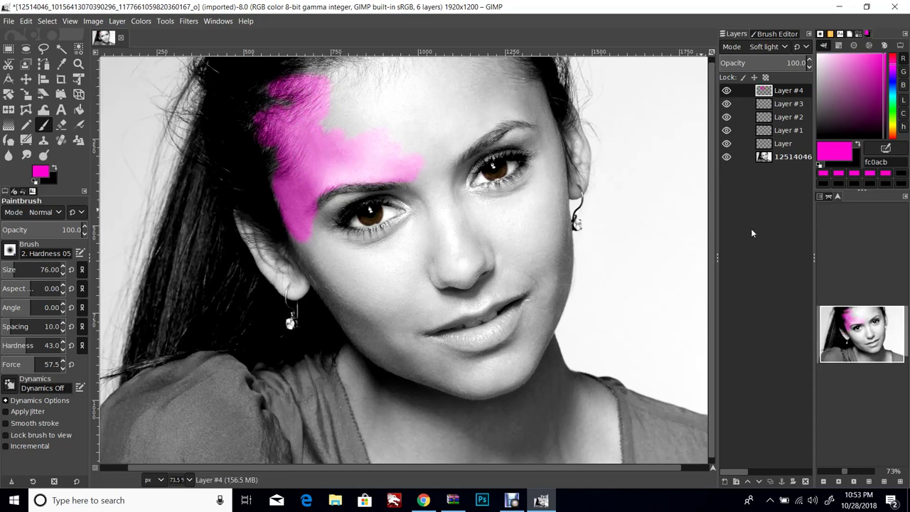
{"action": "scroll", "coordinate": [711, 258], "scroll_direction": "up", "scroll_amount": 1}
{"action": "mouse_move", "coordinate": [316, 84]}
{"action": "left_mouse_down"}
{"action": "mouse_move", "coordinate": [382, 64]}
{"action": "mouse_move", "coordinate": [393, 76]}
{"action": "mouse_move", "coordinate": [439, 64]}
{"action": "mouse_move", "coordinate": [514, 73]}
{"action": "mouse_move", "coordinate": [520, 86]}
{"action": "mouse_move", "coordinate": [509, 64]}
{"action": "mouse_move", "coordinate": [497, 72]}
{"action": "mouse_move", "coordinate": [525, 92]}
{"action": "mouse_move", "coordinate": [422, 119]}
{"action": "mouse_move", "coordinate": [345, 122]}
{"action": "mouse_move", "coordinate": [338, 105]}
{"action": "mouse_move", "coordinate": [355, 82]}
{"action": "mouse_move", "coordinate": [340, 102]}
{"action": "mouse_move", "coordinate": [433, 90]}
{"action": "left_mouse_up"}
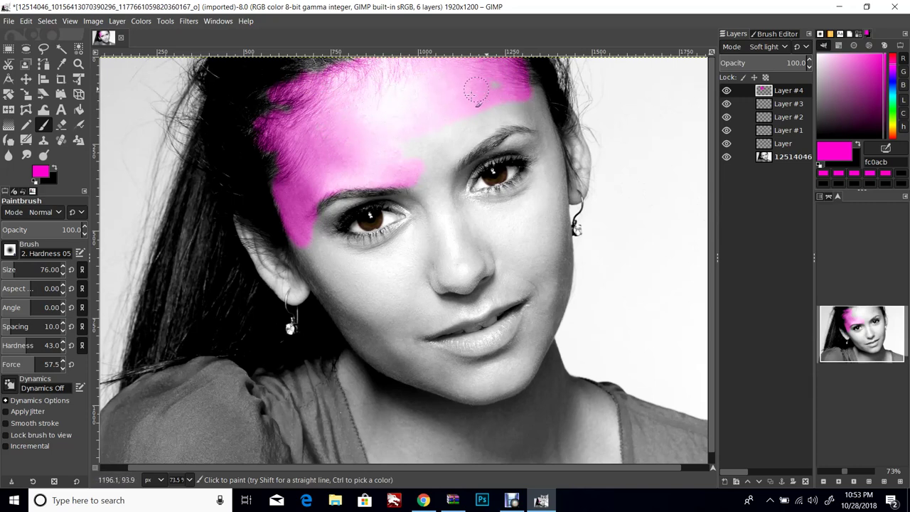
Step: Paint the skin around the eye on the image's right side, including its temple, and fill the area between the eyebrows
{"action": "mouse_move", "coordinate": [531, 85]}
{"action": "left_mouse_down"}
{"action": "mouse_move", "coordinate": [556, 197]}
{"action": "mouse_move", "coordinate": [556, 162]}
{"action": "mouse_move", "coordinate": [525, 195]}
{"action": "mouse_move", "coordinate": [532, 176]}
{"action": "mouse_move", "coordinate": [469, 204]}
{"action": "mouse_move", "coordinate": [504, 217]}
{"action": "mouse_move", "coordinate": [539, 202]}
{"action": "left_mouse_up"}
{"action": "mouse_move", "coordinate": [539, 162]}
{"action": "left_mouse_down"}
{"action": "mouse_move", "coordinate": [518, 144]}
{"action": "mouse_move", "coordinate": [539, 144]}
{"action": "mouse_move", "coordinate": [482, 157]}
{"action": "mouse_move", "coordinate": [465, 182]}
{"action": "mouse_move", "coordinate": [487, 156]}
{"action": "mouse_move", "coordinate": [516, 147]}
{"action": "mouse_move", "coordinate": [537, 163]}
{"action": "mouse_move", "coordinate": [548, 144]}
{"action": "left_mouse_up"}
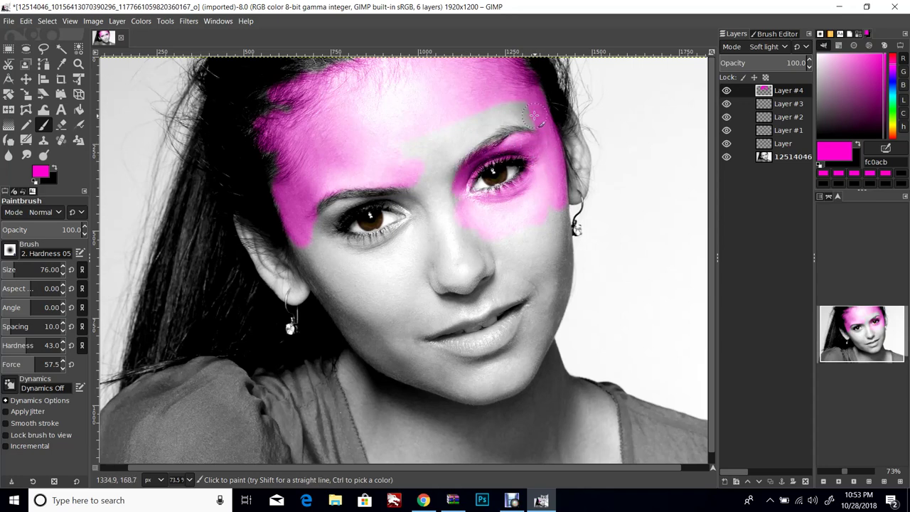
{"action": "left_click_drag", "start_coordinate": [481, 128], "coordinate": [453, 154]}
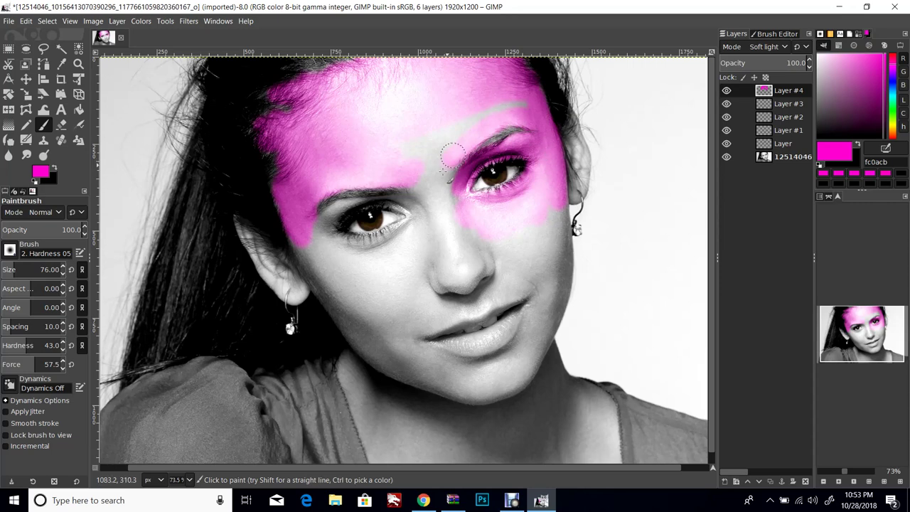
{"action": "left_click_drag", "start_coordinate": [503, 107], "coordinate": [528, 103]}
{"action": "mouse_move", "coordinate": [461, 115]}
{"action": "left_mouse_down"}
{"action": "mouse_move", "coordinate": [439, 116]}
{"action": "mouse_move", "coordinate": [409, 137]}
{"action": "mouse_move", "coordinate": [424, 192]}
{"action": "left_mouse_up"}
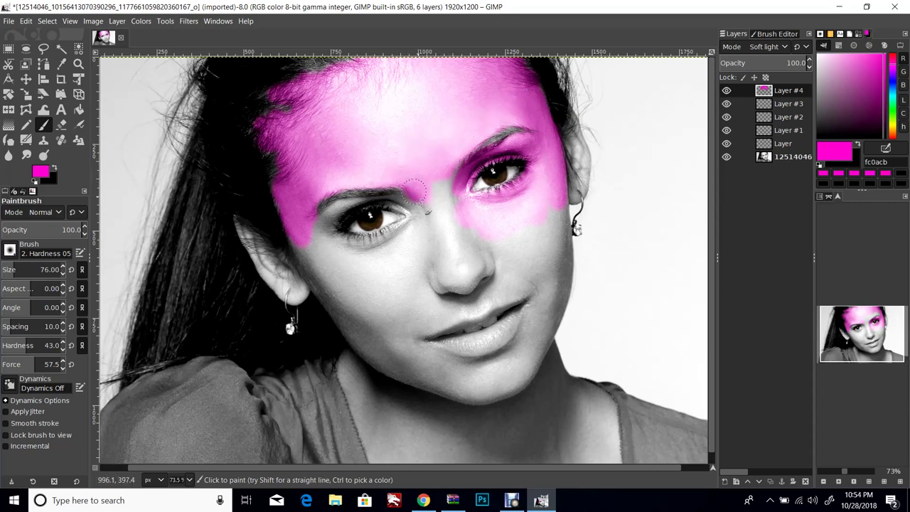
Step: Extend the magenta over the nose, both outer cheeks, the jaw edge and the eyebrows, keeping the irises uncovered
{"action": "mouse_move", "coordinate": [421, 209]}
{"action": "left_mouse_down"}
{"action": "mouse_move", "coordinate": [437, 225]}
{"action": "mouse_move", "coordinate": [458, 190]}
{"action": "mouse_move", "coordinate": [464, 281]}
{"action": "mouse_move", "coordinate": [467, 251]}
{"action": "mouse_move", "coordinate": [482, 263]}
{"action": "mouse_move", "coordinate": [493, 227]}
{"action": "mouse_move", "coordinate": [503, 257]}
{"action": "mouse_move", "coordinate": [537, 242]}
{"action": "left_mouse_up"}
{"action": "mouse_move", "coordinate": [556, 203]}
{"action": "left_mouse_down"}
{"action": "mouse_move", "coordinate": [557, 295]}
{"action": "mouse_move", "coordinate": [562, 240]}
{"action": "mouse_move", "coordinate": [521, 210]}
{"action": "mouse_move", "coordinate": [559, 214]}
{"action": "mouse_move", "coordinate": [543, 283]}
{"action": "left_mouse_up"}
{"action": "mouse_move", "coordinate": [287, 227]}
{"action": "left_mouse_down"}
{"action": "mouse_move", "coordinate": [322, 298]}
{"action": "mouse_move", "coordinate": [367, 349]}
{"action": "mouse_move", "coordinate": [335, 307]}
{"action": "left_mouse_up"}
{"action": "mouse_move", "coordinate": [313, 225]}
{"action": "left_mouse_down"}
{"action": "mouse_move", "coordinate": [324, 229]}
{"action": "mouse_move", "coordinate": [346, 207]}
{"action": "mouse_move", "coordinate": [340, 224]}
{"action": "mouse_move", "coordinate": [367, 199]}
{"action": "mouse_move", "coordinate": [415, 206]}
{"action": "left_mouse_up"}
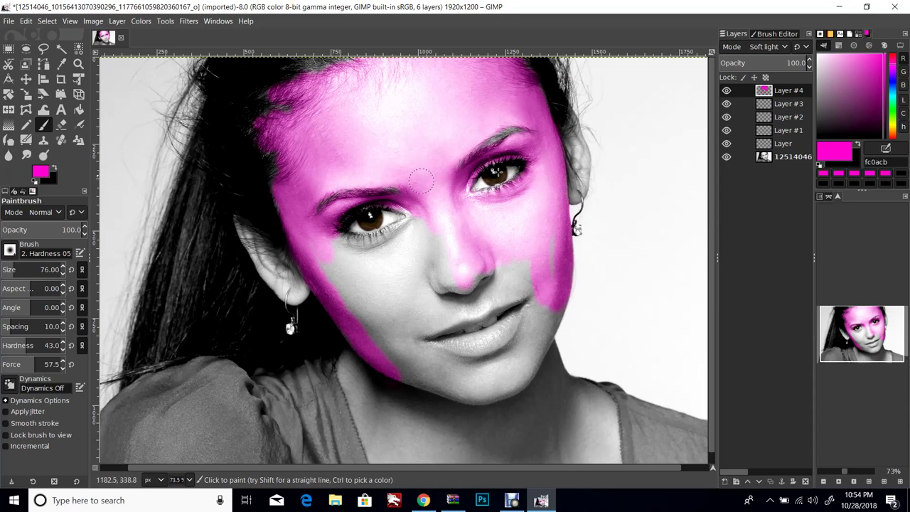
{"action": "left_click_drag", "start_coordinate": [475, 147], "coordinate": [511, 131]}
Step: Paint the remaining cheeks, upper lip area and chin in magenta, leaving the lips unpainted
{"action": "mouse_move", "coordinate": [328, 236]}
{"action": "left_mouse_down"}
{"action": "mouse_move", "coordinate": [381, 245]}
{"action": "mouse_move", "coordinate": [416, 217]}
{"action": "mouse_move", "coordinate": [427, 219]}
{"action": "mouse_move", "coordinate": [435, 245]}
{"action": "mouse_move", "coordinate": [446, 242]}
{"action": "mouse_move", "coordinate": [456, 265]}
{"action": "mouse_move", "coordinate": [451, 285]}
{"action": "mouse_move", "coordinate": [428, 292]}
{"action": "mouse_move", "coordinate": [390, 258]}
{"action": "mouse_move", "coordinate": [339, 266]}
{"action": "mouse_move", "coordinate": [328, 251]}
{"action": "mouse_move", "coordinate": [416, 287]}
{"action": "left_mouse_up"}
{"action": "left_click_drag", "start_coordinate": [414, 328], "coordinate": [467, 307]}
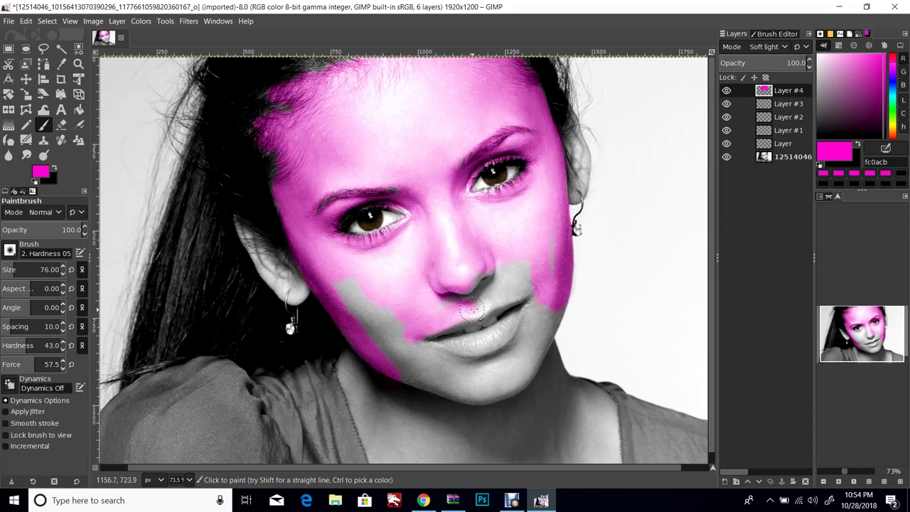
{"action": "left_click_drag", "start_coordinate": [514, 290], "coordinate": [456, 295]}
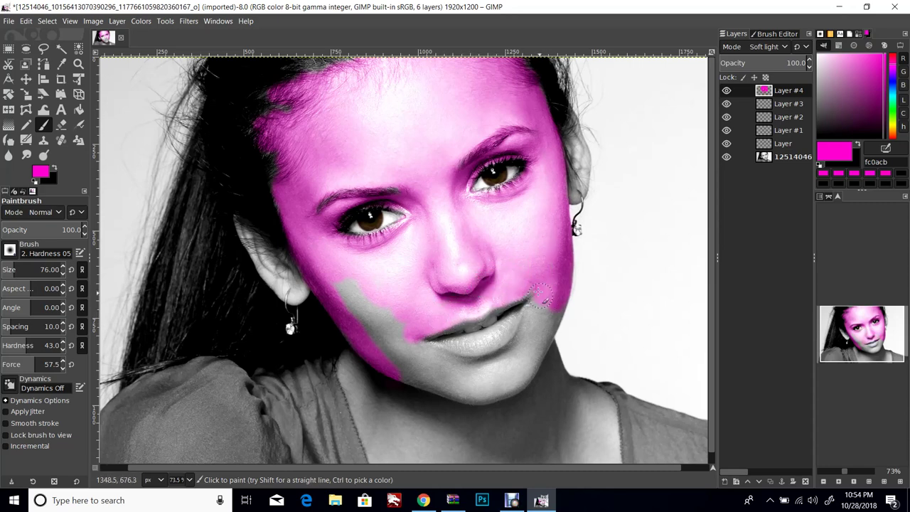
{"action": "mouse_move", "coordinate": [536, 302]}
{"action": "left_mouse_down"}
{"action": "mouse_move", "coordinate": [522, 347]}
{"action": "mouse_move", "coordinate": [534, 311]}
{"action": "mouse_move", "coordinate": [544, 334]}
{"action": "left_mouse_up"}
{"action": "mouse_move", "coordinate": [557, 303]}
{"action": "left_mouse_down"}
{"action": "mouse_move", "coordinate": [532, 378]}
{"action": "mouse_move", "coordinate": [543, 325]}
{"action": "left_mouse_up"}
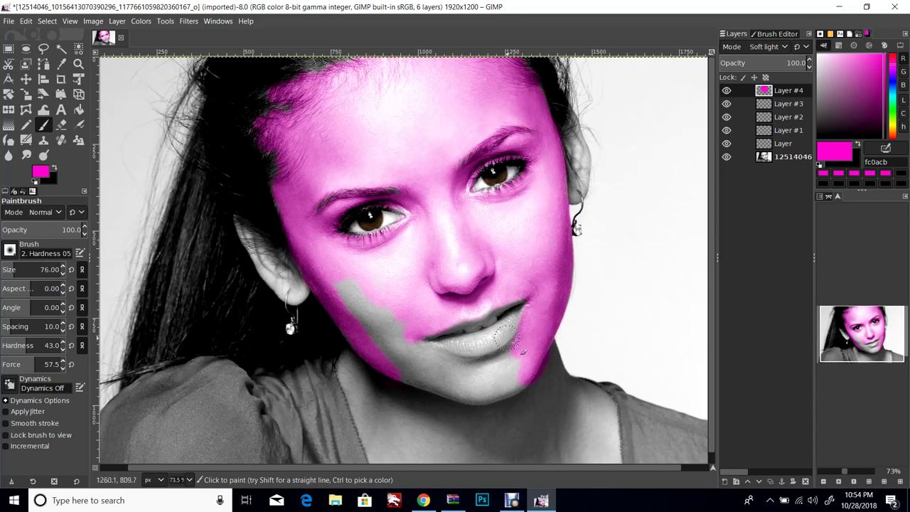
{"action": "mouse_move", "coordinate": [509, 352]}
{"action": "left_mouse_down"}
{"action": "mouse_move", "coordinate": [485, 366]}
{"action": "mouse_move", "coordinate": [456, 368]}
{"action": "mouse_move", "coordinate": [416, 349]}
{"action": "left_mouse_up"}
{"action": "mouse_move", "coordinate": [382, 288]}
{"action": "left_mouse_down"}
{"action": "mouse_move", "coordinate": [398, 352]}
{"action": "mouse_move", "coordinate": [363, 334]}
{"action": "mouse_move", "coordinate": [405, 377]}
{"action": "mouse_move", "coordinate": [372, 343]}
{"action": "mouse_move", "coordinate": [448, 398]}
{"action": "mouse_move", "coordinate": [483, 402]}
{"action": "mouse_move", "coordinate": [515, 380]}
{"action": "mouse_move", "coordinate": [473, 411]}
{"action": "left_mouse_up"}
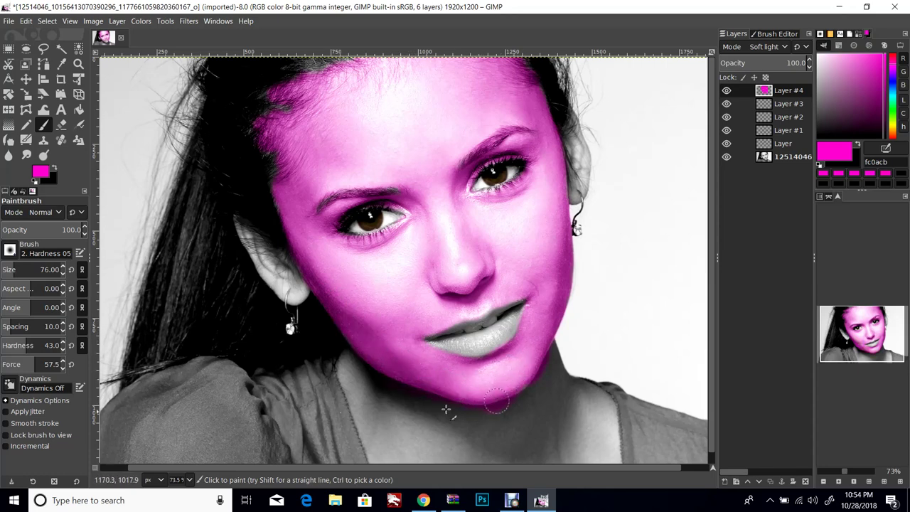
Step: Paint the neck and upper chest up to the edges of the shirt, undoing any stray stroke
{"action": "mouse_move", "coordinate": [366, 361]}
{"action": "left_mouse_down"}
{"action": "mouse_move", "coordinate": [373, 425]}
{"action": "mouse_move", "coordinate": [371, 397]}
{"action": "mouse_move", "coordinate": [394, 386]}
{"action": "mouse_move", "coordinate": [443, 450]}
{"action": "mouse_move", "coordinate": [434, 406]}
{"action": "mouse_move", "coordinate": [477, 459]}
{"action": "mouse_move", "coordinate": [479, 423]}
{"action": "mouse_move", "coordinate": [514, 430]}
{"action": "left_mouse_up"}
{"action": "scroll", "coordinate": [710, 408], "scroll_direction": "down", "scroll_amount": 1}
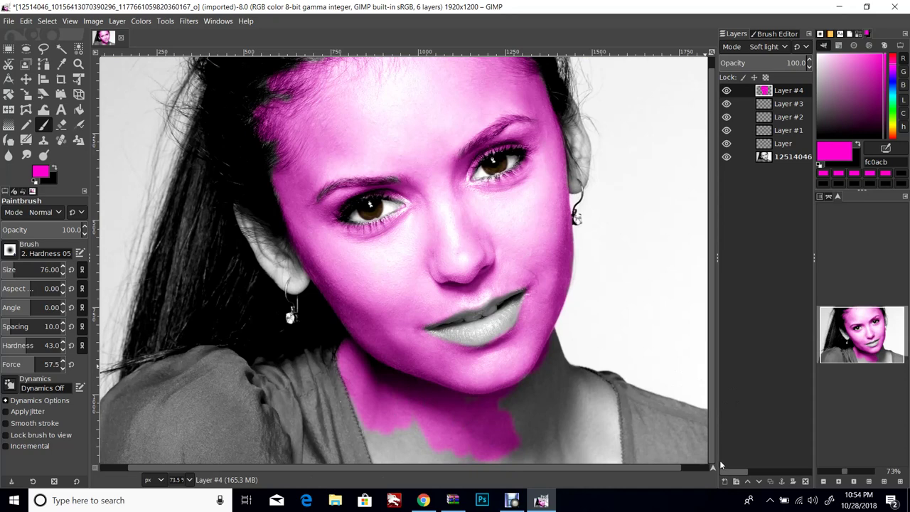
{"action": "mouse_move", "coordinate": [371, 419]}
{"action": "left_mouse_down"}
{"action": "mouse_move", "coordinate": [378, 458]}
{"action": "mouse_move", "coordinate": [374, 439]}
{"action": "mouse_move", "coordinate": [397, 426]}
{"action": "mouse_move", "coordinate": [448, 477]}
{"action": "mouse_move", "coordinate": [462, 434]}
{"action": "mouse_move", "coordinate": [505, 474]}
{"action": "mouse_move", "coordinate": [526, 473]}
{"action": "mouse_move", "coordinate": [539, 433]}
{"action": "mouse_move", "coordinate": [572, 465]}
{"action": "mouse_move", "coordinate": [583, 467]}
{"action": "mouse_move", "coordinate": [598, 450]}
{"action": "mouse_move", "coordinate": [614, 461]}
{"action": "mouse_move", "coordinate": [605, 420]}
{"action": "left_mouse_up"}
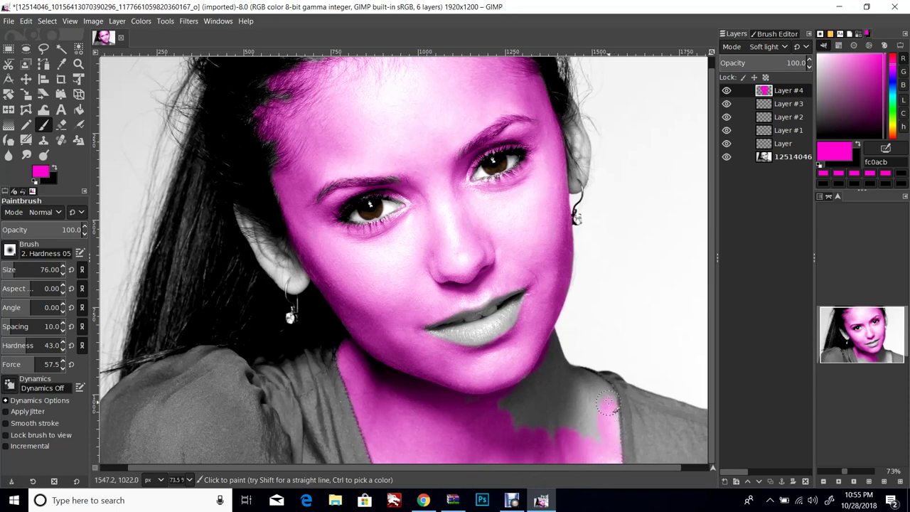
{"action": "mouse_move", "coordinate": [601, 388]}
{"action": "left_mouse_down"}
{"action": "mouse_move", "coordinate": [557, 396]}
{"action": "mouse_move", "coordinate": [559, 434]}
{"action": "mouse_move", "coordinate": [579, 436]}
{"action": "mouse_move", "coordinate": [598, 407]}
{"action": "left_mouse_up"}
{"action": "key", "text": "ctrl+z"}
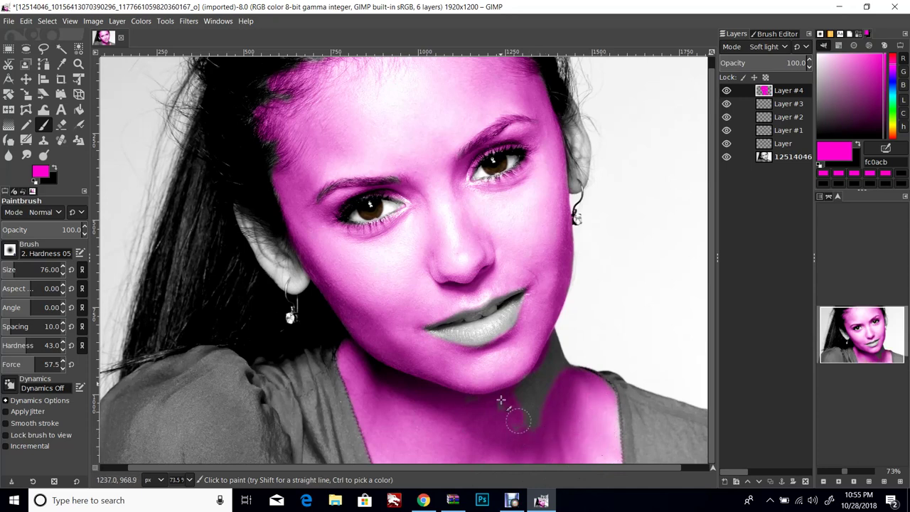
{"action": "mouse_move", "coordinate": [520, 370]}
{"action": "left_mouse_down"}
{"action": "mouse_move", "coordinate": [543, 404]}
{"action": "mouse_move", "coordinate": [544, 334]}
{"action": "mouse_move", "coordinate": [565, 377]}
{"action": "mouse_move", "coordinate": [575, 376]}
{"action": "left_mouse_up"}
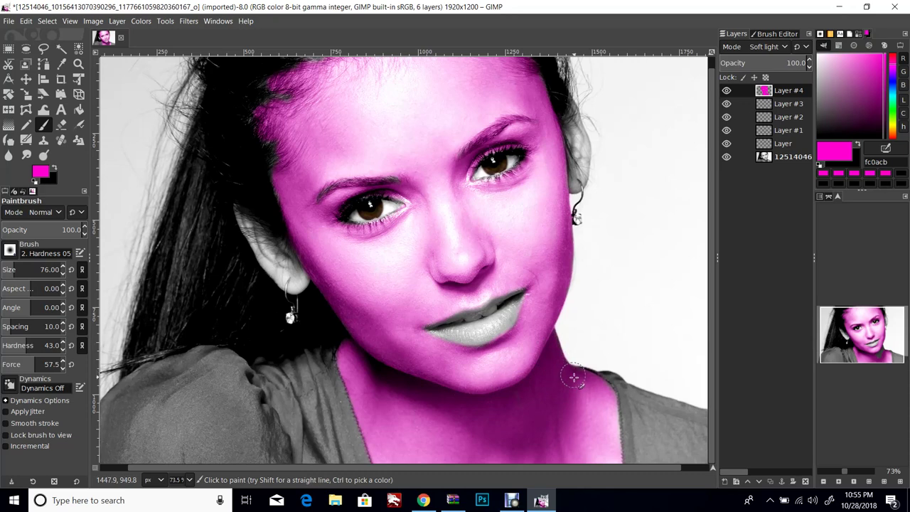
{"action": "left_click", "coordinate": [62, 274]}
{"action": "left_click", "coordinate": [63, 343]}
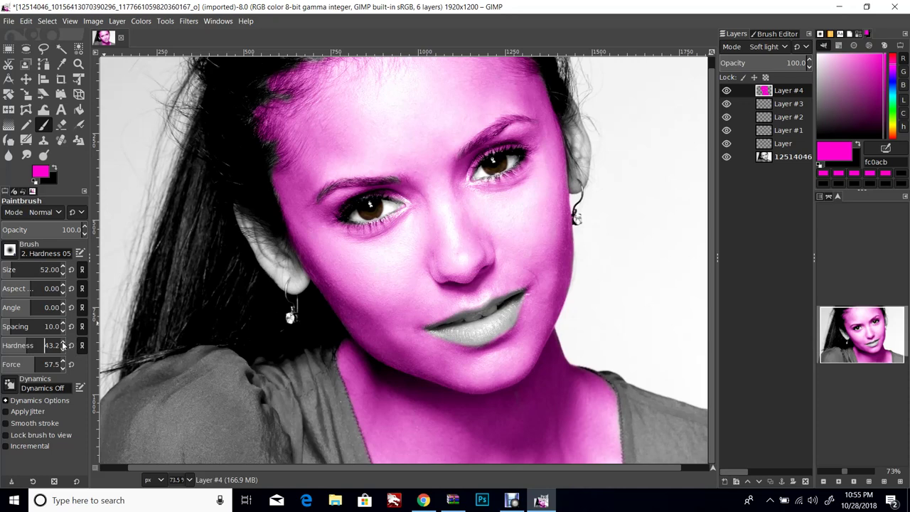
{"action": "left_click", "coordinate": [61, 345]}
{"action": "mouse_move", "coordinate": [572, 114]}
{"action": "left_mouse_down"}
{"action": "mouse_move", "coordinate": [575, 98]}
{"action": "mouse_move", "coordinate": [576, 112]}
{"action": "left_mouse_up"}
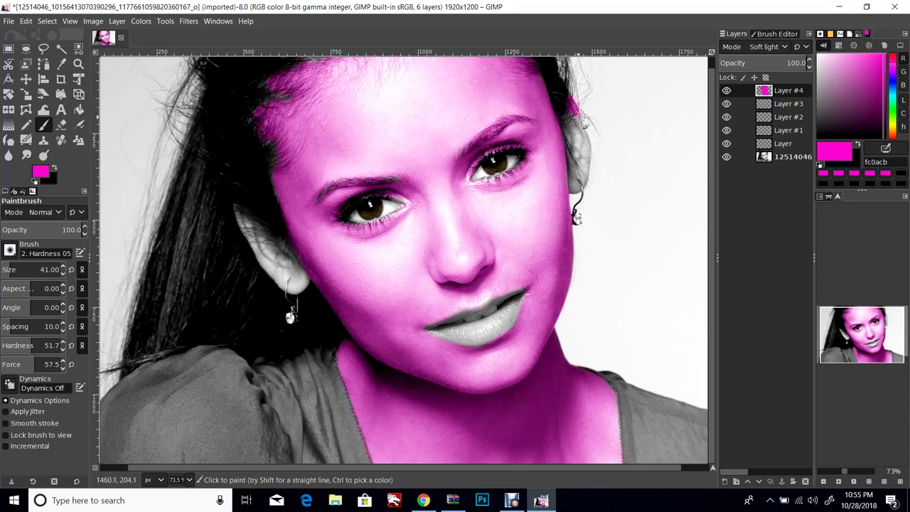
{"action": "left_click", "coordinate": [28, 21]}
{"action": "left_click", "coordinate": [35, 38]}
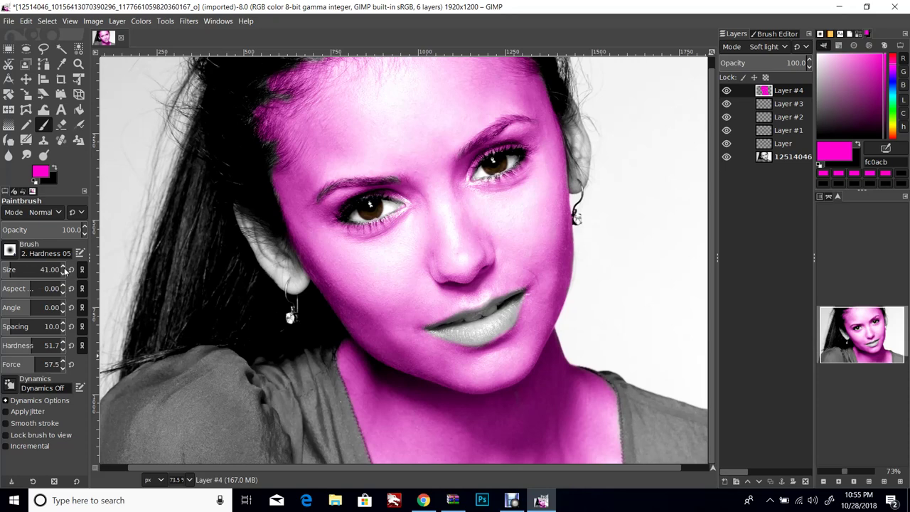
Step: Paint the ear on the image's right side in magenta with brush size 18 and hardness 53.1, keeping the earring uncoloured
{"action": "scroll", "coordinate": [62, 275], "scroll_direction": "down", "scroll_amount": 14}
{"action": "scroll", "coordinate": [852, 475], "scroll_direction": "up", "scroll_amount": 5}
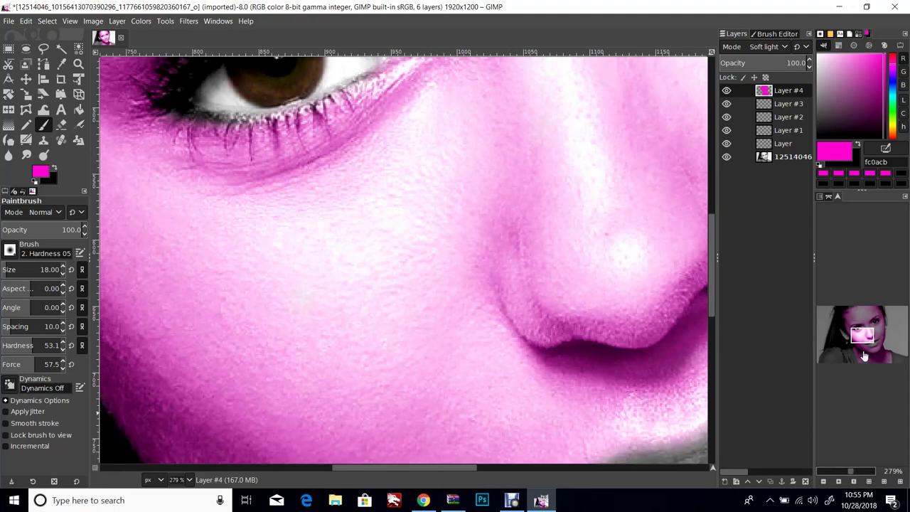
{"action": "left_click_drag", "start_coordinate": [864, 334], "coordinate": [881, 321]}
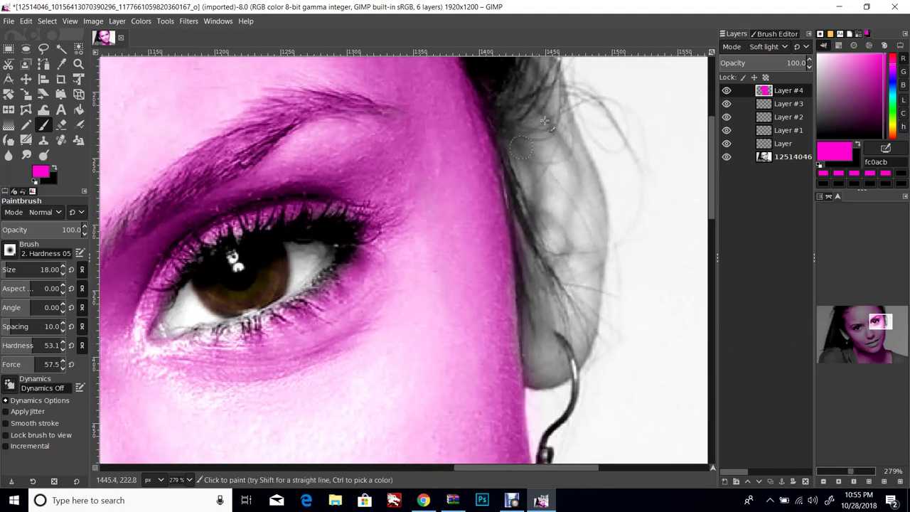
{"action": "mouse_move", "coordinate": [511, 138]}
{"action": "left_mouse_down"}
{"action": "mouse_move", "coordinate": [531, 192]}
{"action": "mouse_move", "coordinate": [559, 188]}
{"action": "mouse_move", "coordinate": [561, 162]}
{"action": "mouse_move", "coordinate": [571, 168]}
{"action": "mouse_move", "coordinate": [543, 128]}
{"action": "mouse_move", "coordinate": [523, 117]}
{"action": "mouse_move", "coordinate": [515, 136]}
{"action": "mouse_move", "coordinate": [507, 101]}
{"action": "mouse_move", "coordinate": [515, 92]}
{"action": "mouse_move", "coordinate": [528, 93]}
{"action": "mouse_move", "coordinate": [538, 250]}
{"action": "mouse_move", "coordinate": [528, 283]}
{"action": "mouse_move", "coordinate": [532, 378]}
{"action": "mouse_move", "coordinate": [562, 375]}
{"action": "mouse_move", "coordinate": [541, 321]}
{"action": "mouse_move", "coordinate": [547, 365]}
{"action": "mouse_move", "coordinate": [550, 290]}
{"action": "mouse_move", "coordinate": [580, 354]}
{"action": "mouse_move", "coordinate": [593, 292]}
{"action": "mouse_move", "coordinate": [597, 210]}
{"action": "mouse_move", "coordinate": [568, 146]}
{"action": "mouse_move", "coordinate": [576, 174]}
{"action": "mouse_move", "coordinate": [535, 194]}
{"action": "mouse_move", "coordinate": [549, 285]}
{"action": "mouse_move", "coordinate": [567, 265]}
{"action": "mouse_move", "coordinate": [579, 285]}
{"action": "left_mouse_up"}
{"action": "left_click_drag", "start_coordinate": [525, 328], "coordinate": [517, 372]}
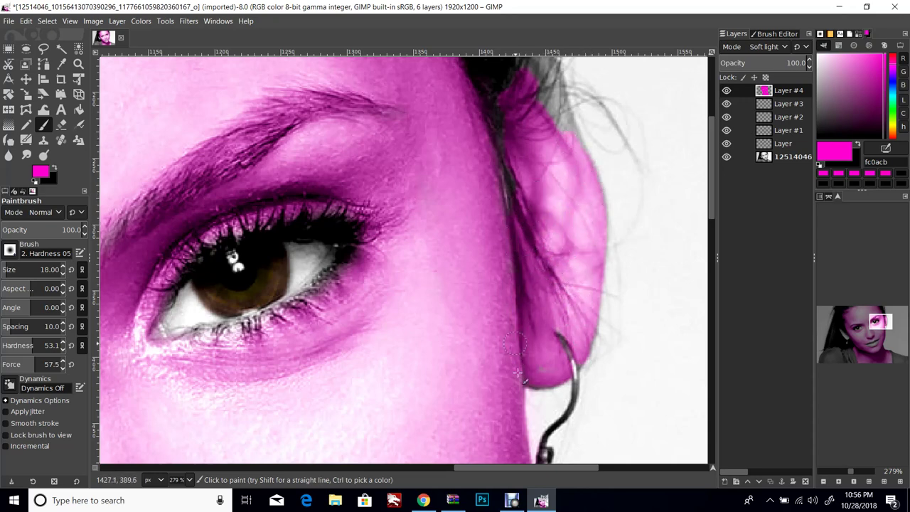
{"action": "scroll", "coordinate": [713, 186], "scroll_direction": "up", "scroll_amount": 3}
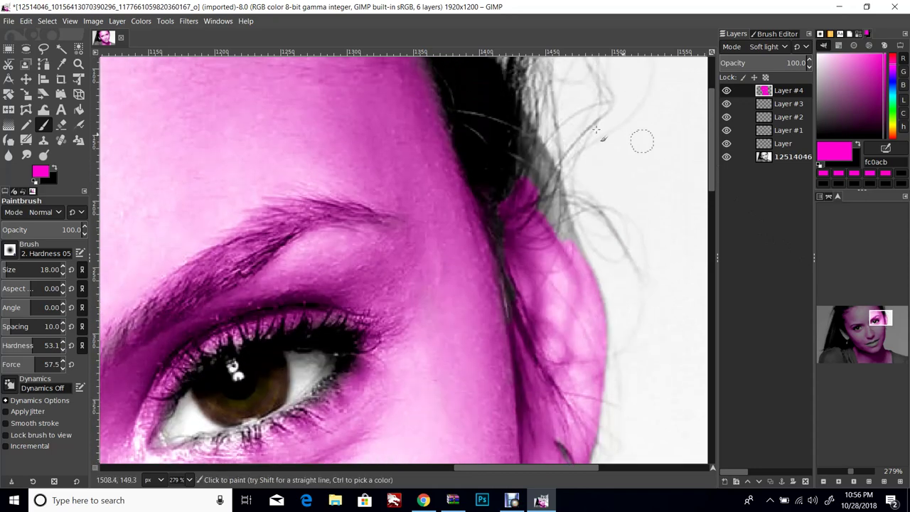
{"action": "mouse_move", "coordinate": [523, 123]}
{"action": "left_mouse_down"}
{"action": "mouse_move", "coordinate": [523, 173]}
{"action": "mouse_move", "coordinate": [527, 132]}
{"action": "mouse_move", "coordinate": [576, 272]}
{"action": "mouse_move", "coordinate": [540, 193]}
{"action": "left_mouse_up"}
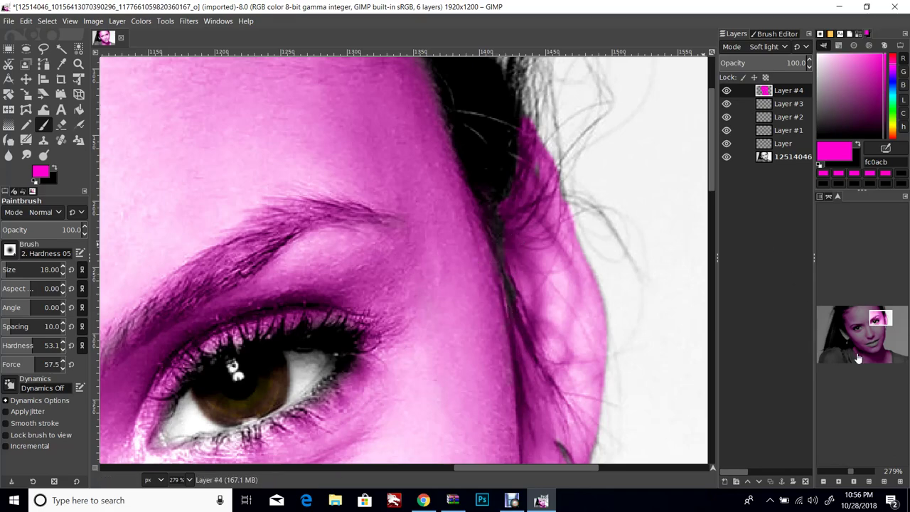
Step: Paint the ear on the image's left side from its tip down to the lobe, working around the earring hook
{"action": "left_click", "coordinate": [874, 319]}
{"action": "left_click_drag", "start_coordinate": [875, 319], "coordinate": [846, 332]}
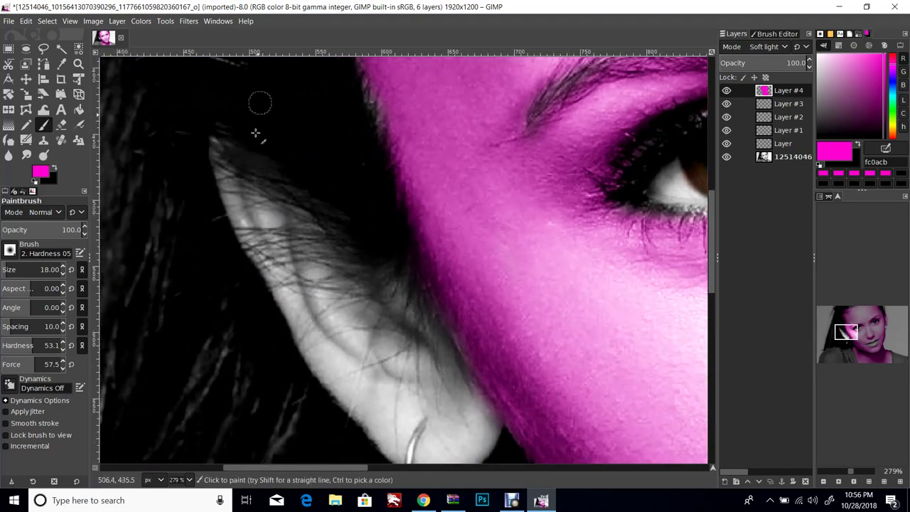
{"action": "mouse_move", "coordinate": [272, 168]}
{"action": "left_mouse_down"}
{"action": "mouse_move", "coordinate": [213, 143]}
{"action": "mouse_move", "coordinate": [224, 192]}
{"action": "mouse_move", "coordinate": [220, 131]}
{"action": "mouse_move", "coordinate": [242, 181]}
{"action": "mouse_move", "coordinate": [235, 187]}
{"action": "mouse_move", "coordinate": [256, 179]}
{"action": "mouse_move", "coordinate": [284, 187]}
{"action": "mouse_move", "coordinate": [337, 220]}
{"action": "mouse_move", "coordinate": [284, 174]}
{"action": "mouse_move", "coordinate": [231, 216]}
{"action": "mouse_move", "coordinate": [274, 274]}
{"action": "mouse_move", "coordinate": [306, 206]}
{"action": "mouse_move", "coordinate": [345, 260]}
{"action": "mouse_move", "coordinate": [306, 281]}
{"action": "mouse_move", "coordinate": [299, 313]}
{"action": "mouse_move", "coordinate": [356, 334]}
{"action": "mouse_move", "coordinate": [380, 313]}
{"action": "mouse_move", "coordinate": [349, 267]}
{"action": "mouse_move", "coordinate": [394, 297]}
{"action": "mouse_move", "coordinate": [410, 264]}
{"action": "mouse_move", "coordinate": [422, 305]}
{"action": "mouse_move", "coordinate": [485, 396]}
{"action": "mouse_move", "coordinate": [491, 432]}
{"action": "mouse_move", "coordinate": [478, 454]}
{"action": "left_mouse_up"}
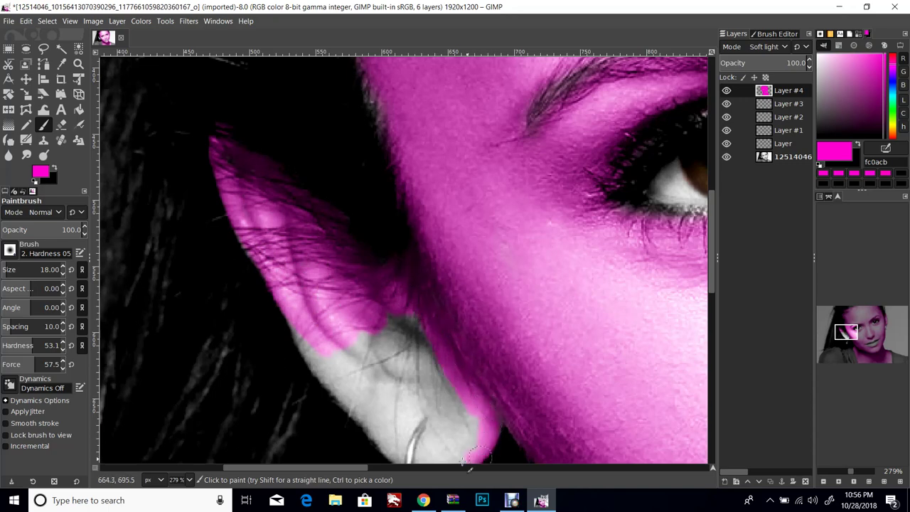
{"action": "mouse_move", "coordinate": [428, 466]}
{"action": "left_mouse_down"}
{"action": "mouse_move", "coordinate": [423, 427]}
{"action": "mouse_move", "coordinate": [436, 398]}
{"action": "mouse_move", "coordinate": [469, 419]}
{"action": "mouse_move", "coordinate": [408, 317]}
{"action": "mouse_move", "coordinate": [402, 366]}
{"action": "mouse_move", "coordinate": [381, 322]}
{"action": "mouse_move", "coordinate": [374, 370]}
{"action": "mouse_move", "coordinate": [355, 383]}
{"action": "mouse_move", "coordinate": [294, 329]}
{"action": "mouse_move", "coordinate": [395, 459]}
{"action": "mouse_move", "coordinate": [406, 426]}
{"action": "left_mouse_up"}
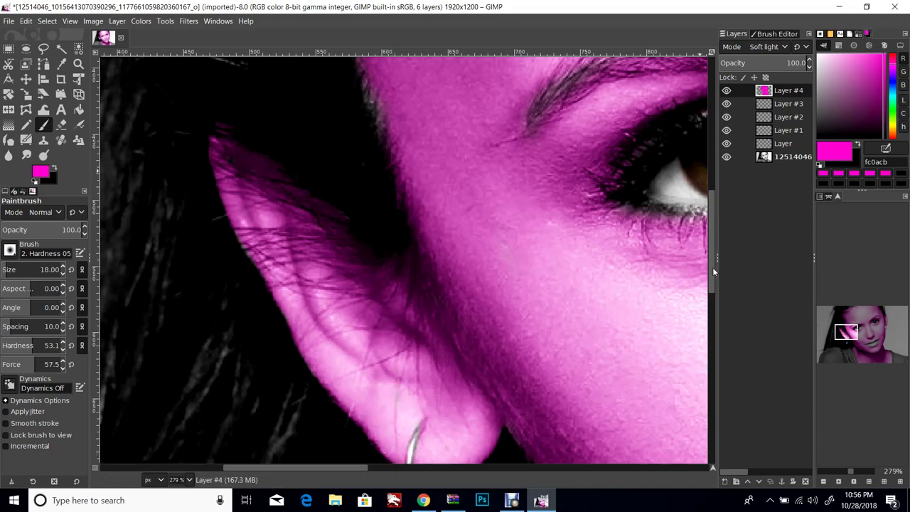
{"action": "left_click_drag", "start_coordinate": [714, 264], "coordinate": [720, 307]}
{"action": "left_click_drag", "start_coordinate": [421, 285], "coordinate": [441, 292]}
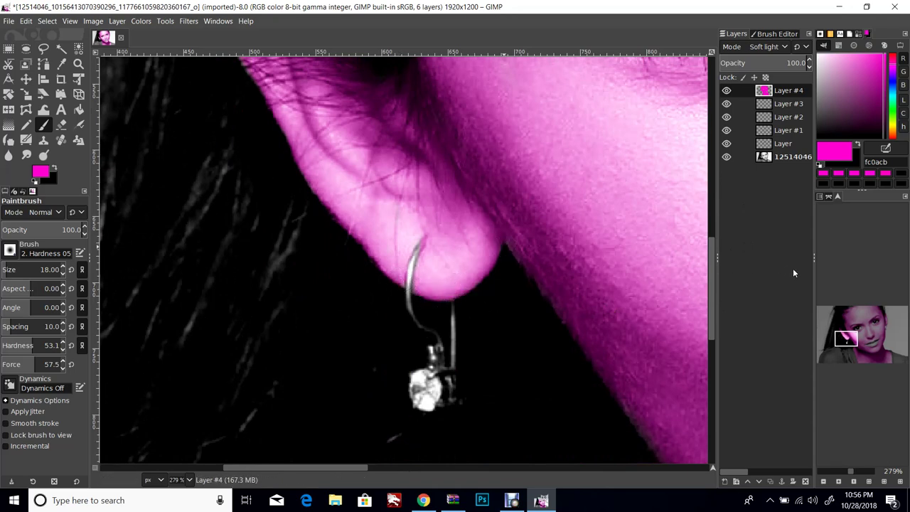
Step: Set the paintbrush to 48 opacity and size 65 for softer work on the magenta skin layer
{"action": "mouse_move", "coordinate": [854, 473]}
{"action": "left_mouse_down"}
{"action": "mouse_move", "coordinate": [873, 472]}
{"action": "mouse_move", "coordinate": [844, 475]}
{"action": "mouse_move", "coordinate": [845, 458]}
{"action": "left_mouse_up"}
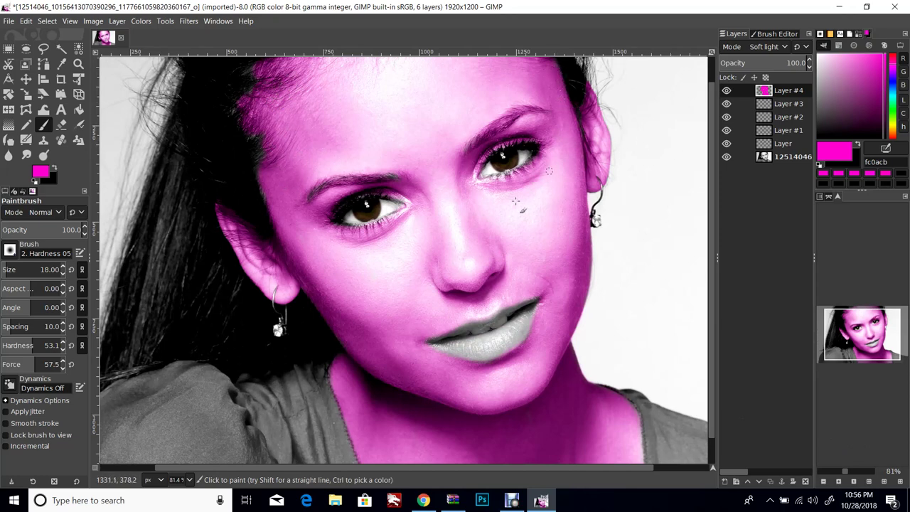
{"action": "left_click_drag", "start_coordinate": [82, 229], "coordinate": [56, 229]}
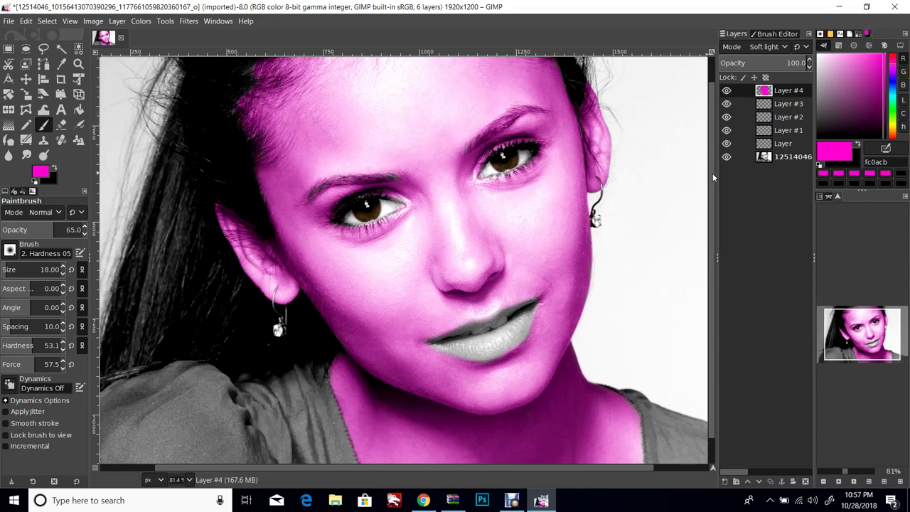
{"action": "scroll", "coordinate": [707, 169], "scroll_direction": "up", "scroll_amount": 1}
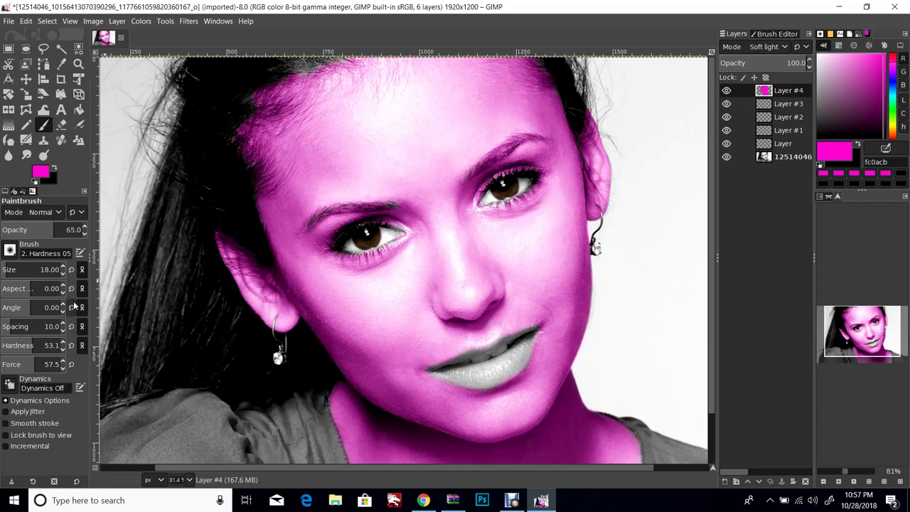
{"action": "left_click_drag", "start_coordinate": [54, 230], "coordinate": [39, 229]}
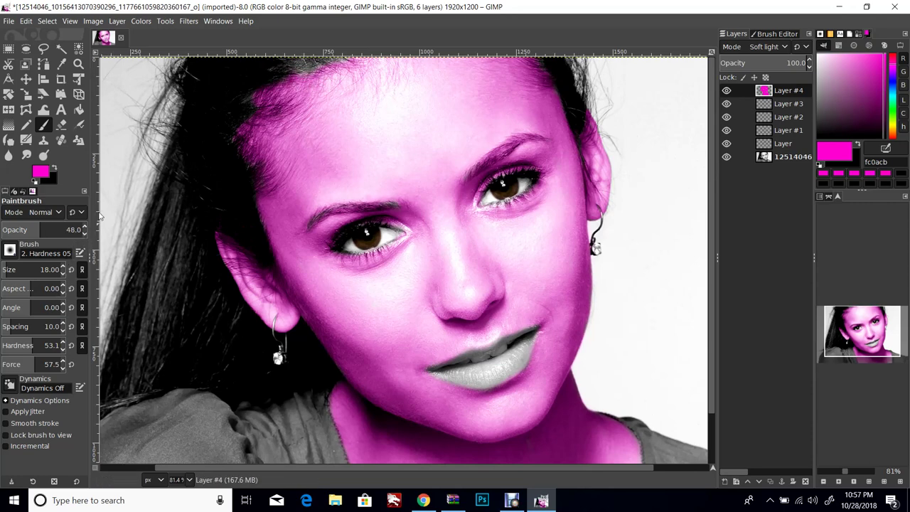
{"action": "left_click_drag", "start_coordinate": [29, 270], "coordinate": [36, 269]}
{"action": "scroll", "coordinate": [63, 268], "scroll_direction": "up", "scroll_amount": 8}
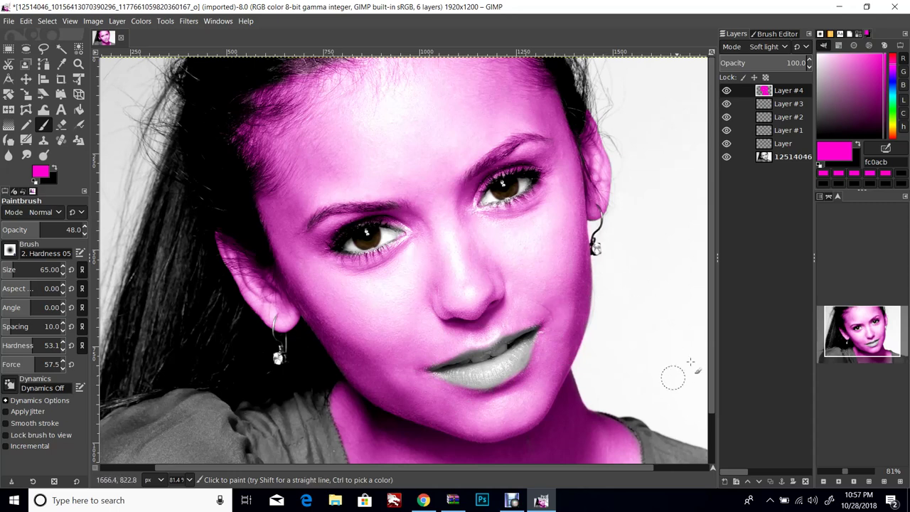
Step: Shift the magenta skin layer's hue to 66.8 with Hue-Saturation, giving it an orange-brown tone
{"action": "left_click", "coordinate": [140, 21]}
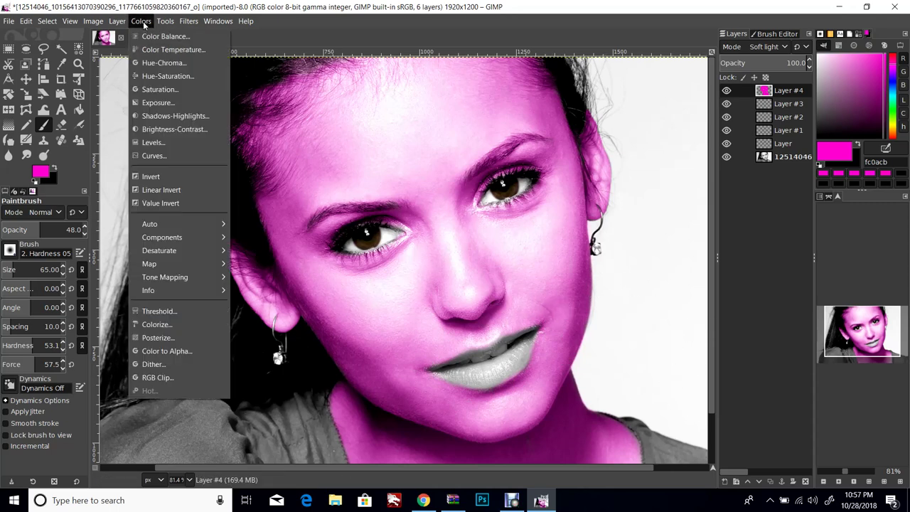
{"action": "left_click", "coordinate": [169, 76]}
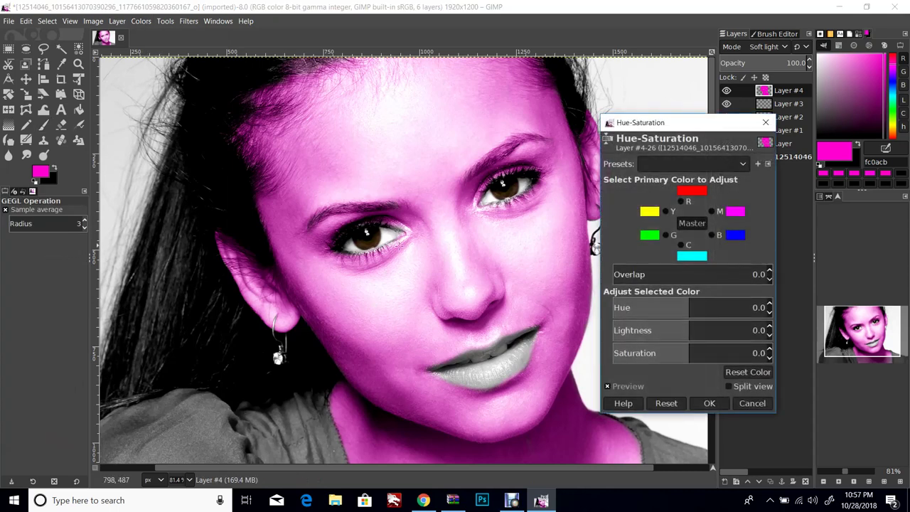
{"action": "left_click_drag", "start_coordinate": [687, 313], "coordinate": [692, 313]}
{"action": "left_click_drag", "start_coordinate": [771, 304], "coordinate": [791, 320]}
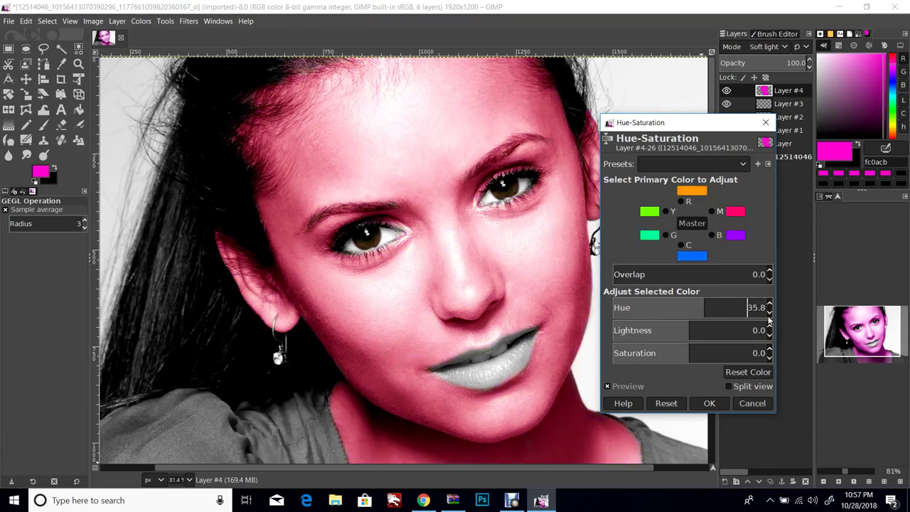
{"action": "left_click_drag", "start_coordinate": [772, 306], "coordinate": [772, 307]}
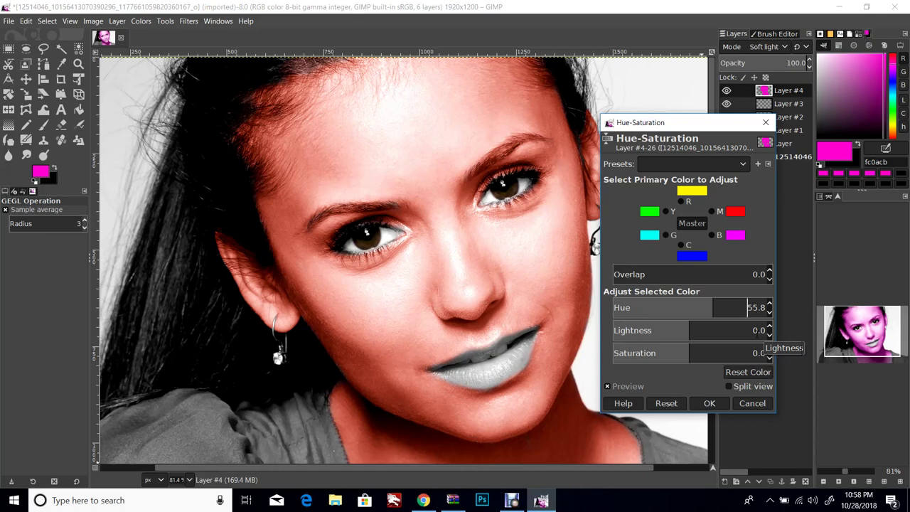
{"action": "scroll", "coordinate": [770, 306], "scroll_direction": "up", "scroll_amount": 11}
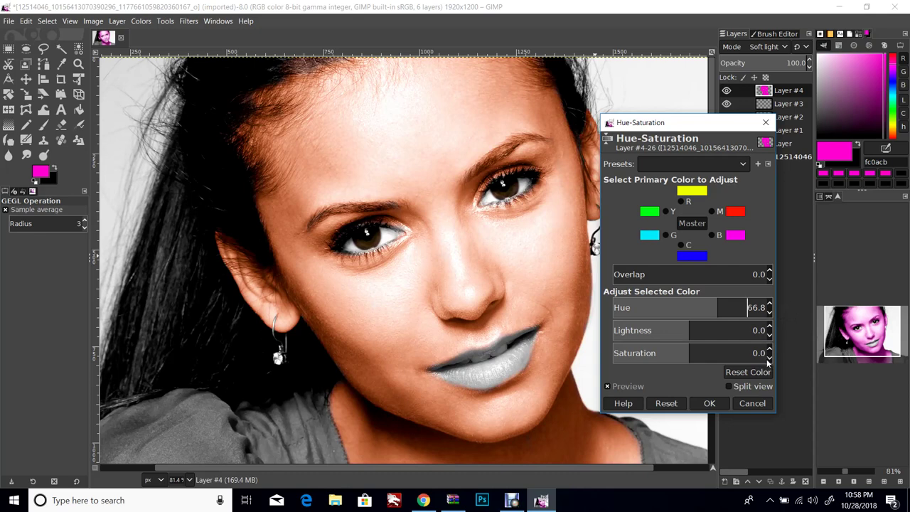
Step: Lower the skin layer's saturation to -38 and apply the Hue-Saturation adjustment
{"action": "scroll", "coordinate": [771, 355], "scroll_direction": "down", "scroll_amount": 20}
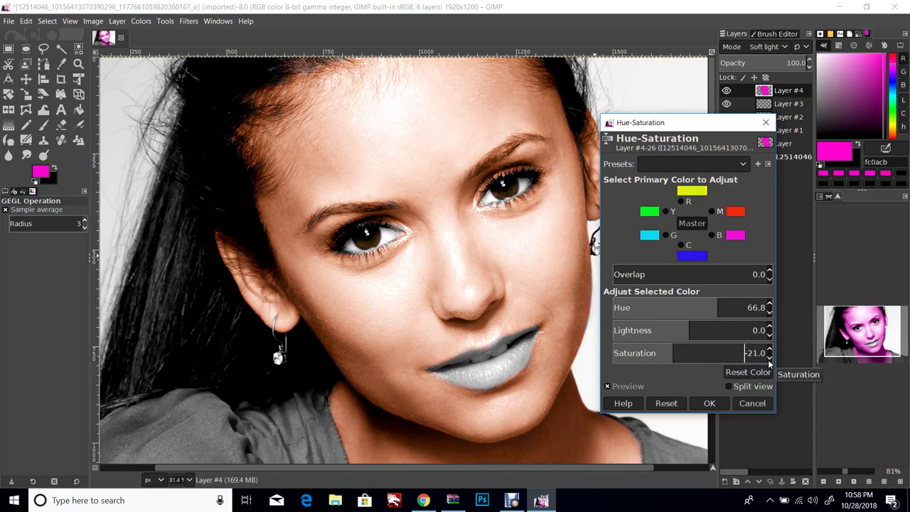
{"action": "scroll", "coordinate": [771, 356], "scroll_direction": "down", "scroll_amount": 4}
{"action": "scroll", "coordinate": [771, 362], "scroll_direction": "down", "scroll_amount": 6}
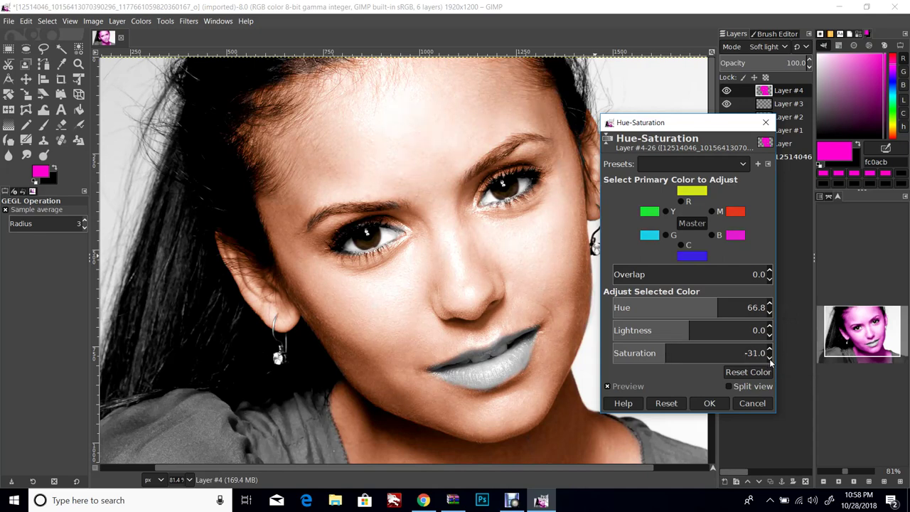
{"action": "scroll", "coordinate": [772, 361], "scroll_direction": "down", "scroll_amount": 5}
{"action": "scroll", "coordinate": [772, 363], "scroll_direction": "down", "scroll_amount": 2}
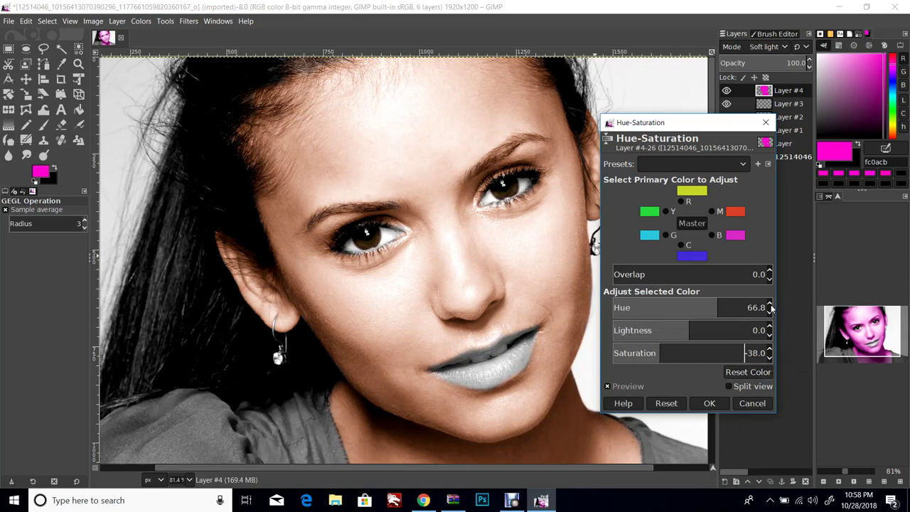
{"action": "left_click", "coordinate": [709, 403]}
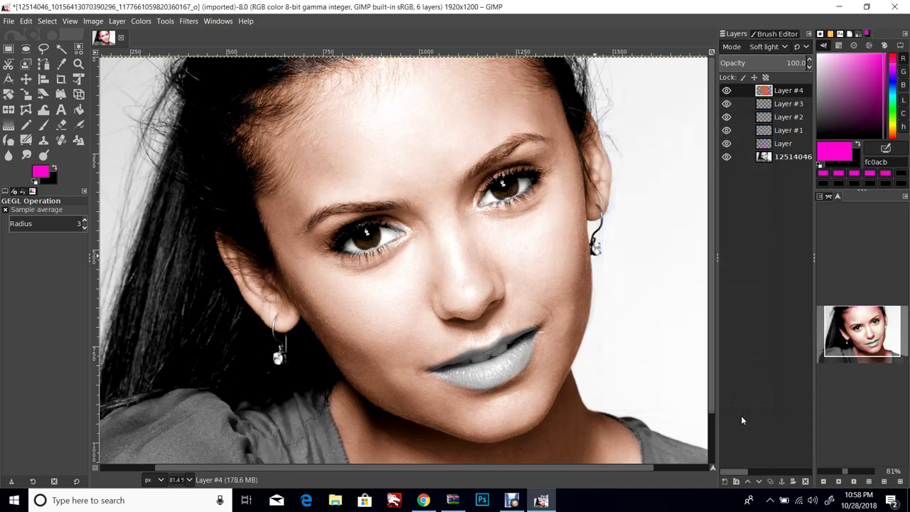
Step: Duplicate the recoloured skin layer and start a Hue-Saturation adjustment on the copy
{"action": "right_click", "coordinate": [795, 93]}
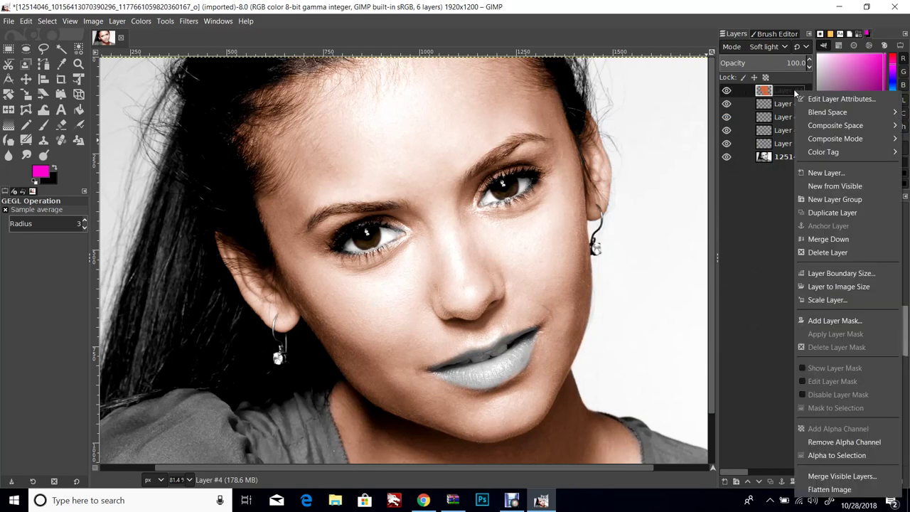
{"action": "left_click", "coordinate": [833, 211]}
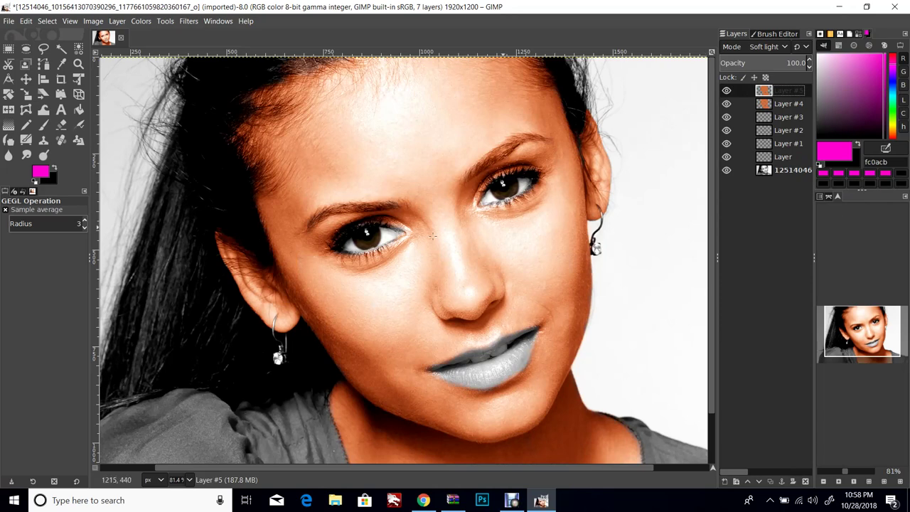
{"action": "left_click", "coordinate": [163, 22]}
{"action": "mouse_move", "coordinate": [141, 21]}
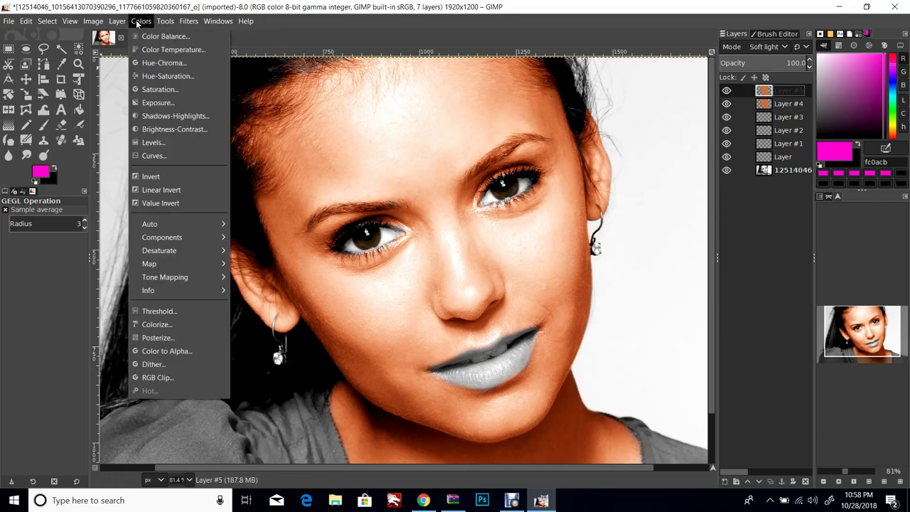
{"action": "left_click", "coordinate": [181, 78]}
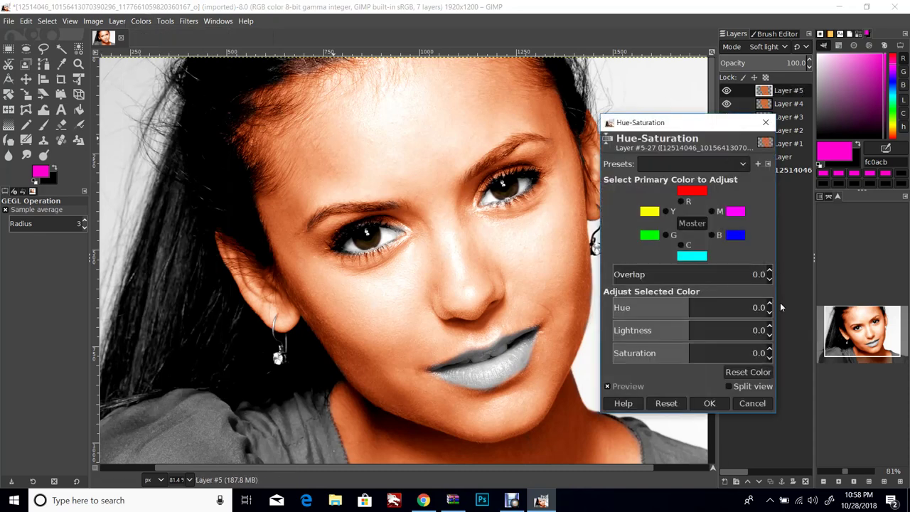
Step: Try yellower hues on the duplicated skin layer, and settle on a reddish hue value of -14
{"action": "left_click", "coordinate": [770, 303]}
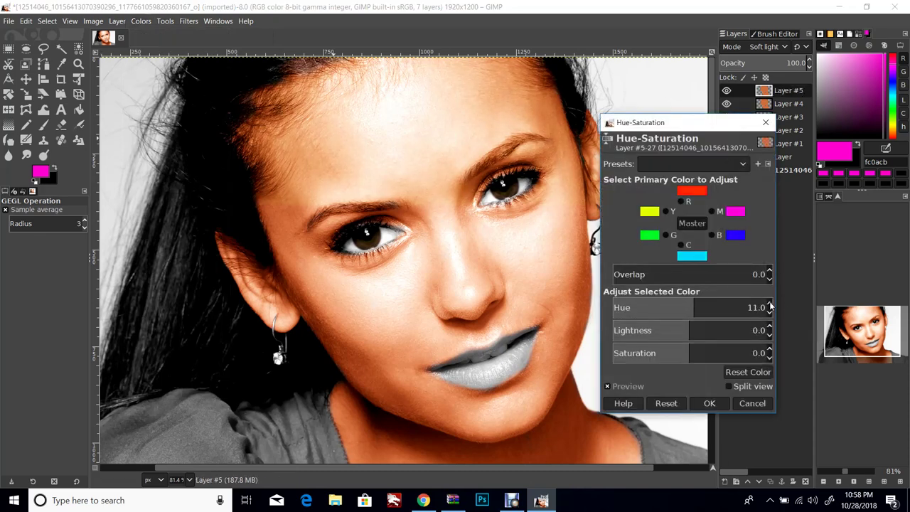
{"action": "scroll", "coordinate": [770, 306], "scroll_direction": "up", "scroll_amount": 14}
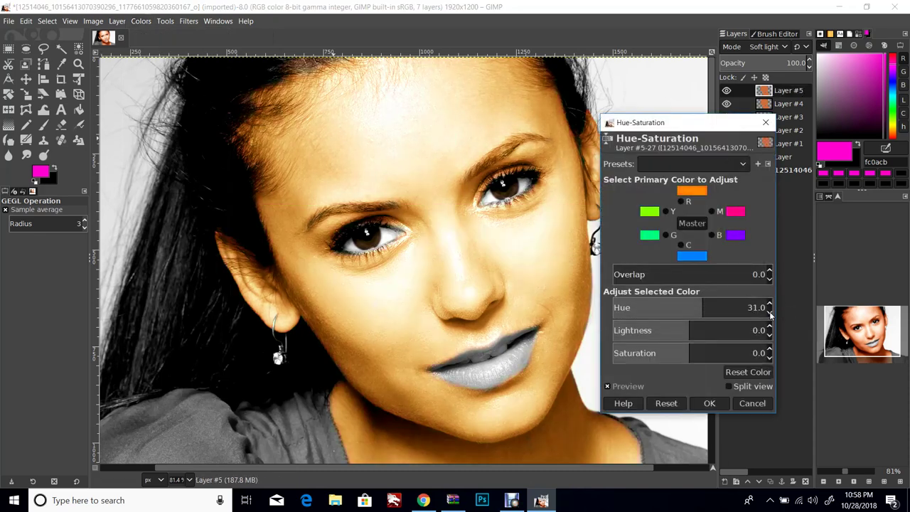
{"action": "scroll", "coordinate": [770, 305], "scroll_direction": "up", "scroll_amount": 15}
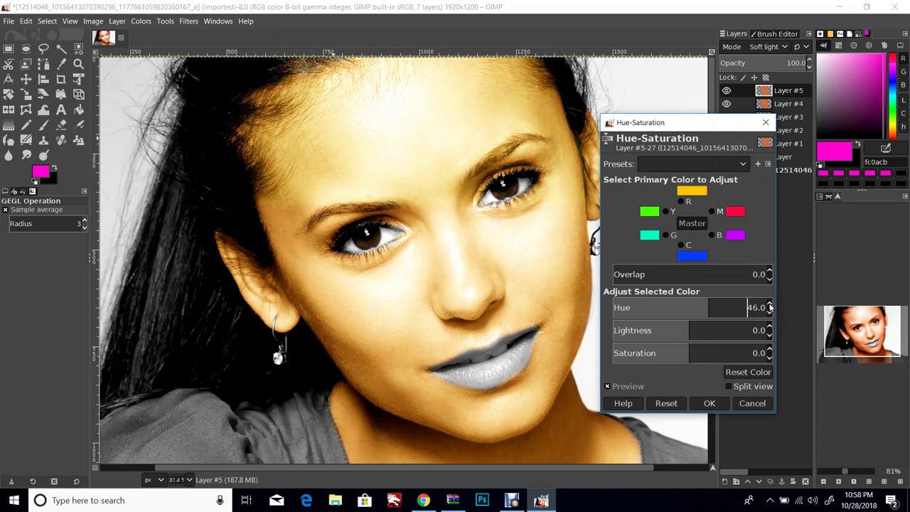
{"action": "scroll", "coordinate": [770, 306], "scroll_direction": "up", "scroll_amount": 11}
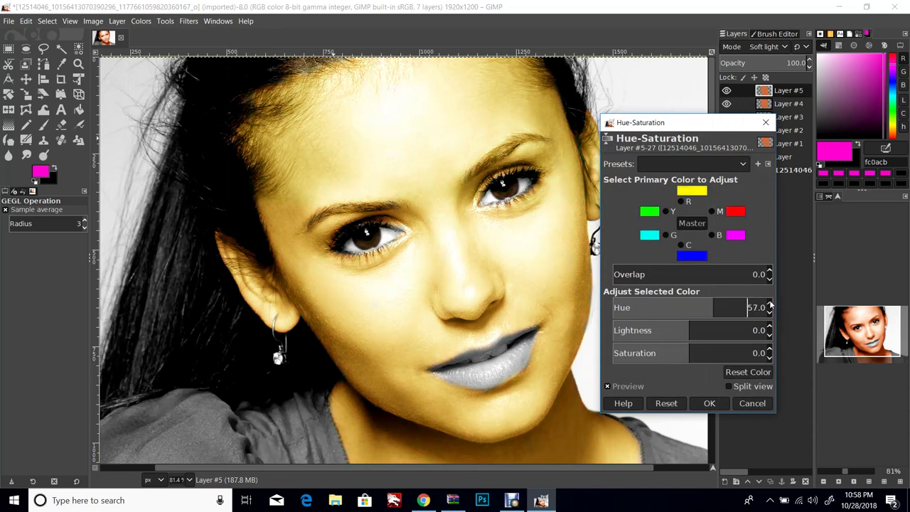
{"action": "scroll", "coordinate": [770, 307], "scroll_direction": "up", "scroll_amount": 2}
{"action": "scroll", "coordinate": [771, 318], "scroll_direction": "down", "scroll_amount": 20}
{"action": "scroll", "coordinate": [770, 317], "scroll_direction": "down", "scroll_amount": 20}
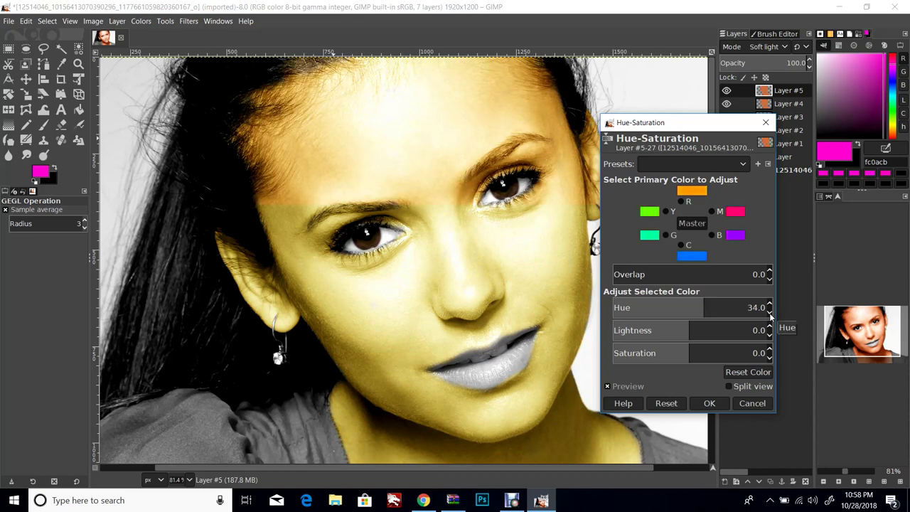
{"action": "scroll", "coordinate": [771, 317], "scroll_direction": "down", "scroll_amount": 12}
{"action": "scroll", "coordinate": [770, 317], "scroll_direction": "down", "scroll_amount": 8}
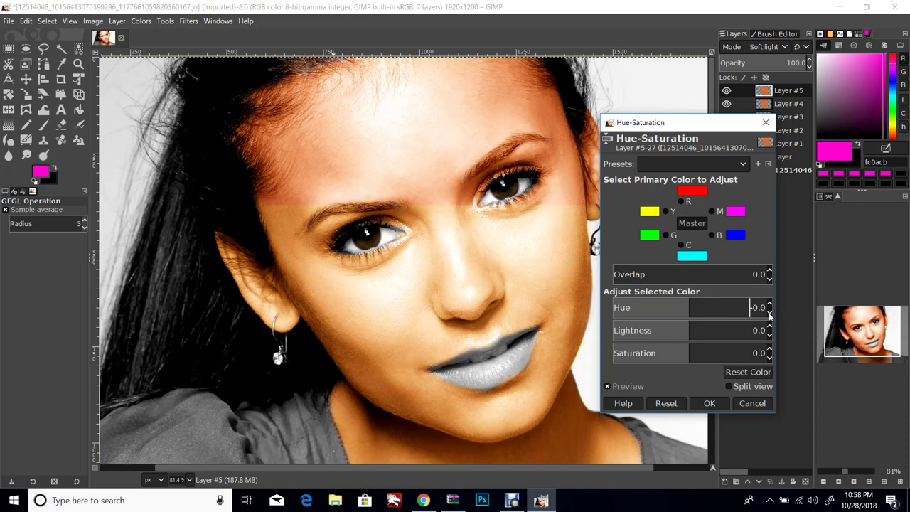
{"action": "scroll", "coordinate": [770, 316], "scroll_direction": "down", "scroll_amount": 12}
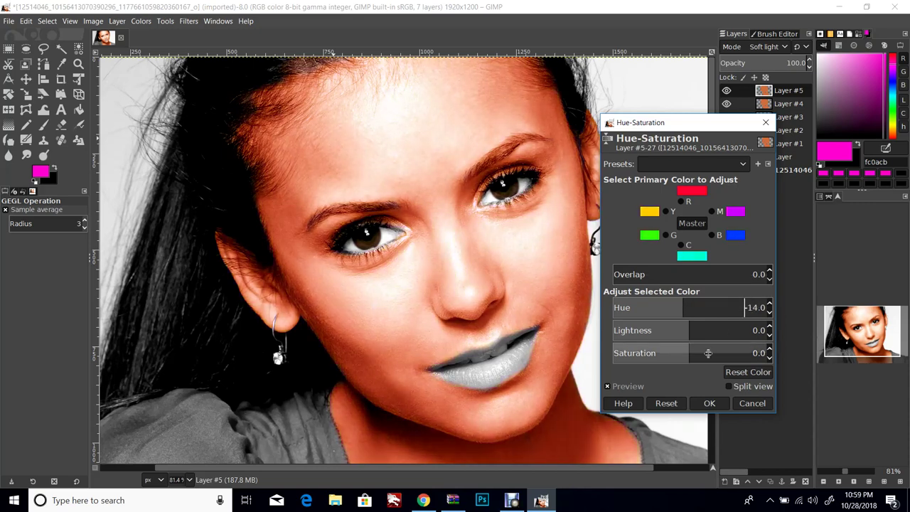
Step: Reduce the duplicated skin layer's saturation to -58
{"action": "scroll", "coordinate": [768, 361], "scroll_direction": "down", "scroll_amount": 17}
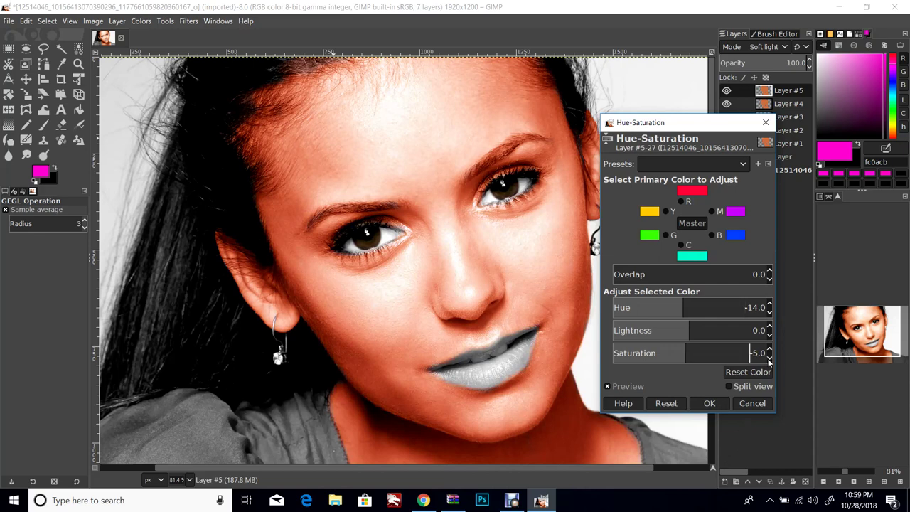
{"action": "scroll", "coordinate": [769, 362], "scroll_direction": "down", "scroll_amount": 13}
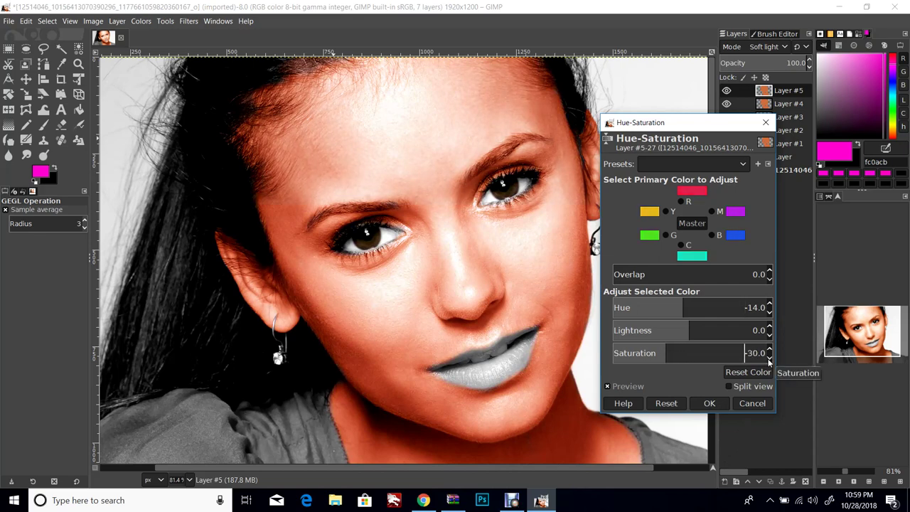
{"action": "scroll", "coordinate": [769, 362], "scroll_direction": "down", "scroll_amount": 6}
{"action": "scroll", "coordinate": [768, 362], "scroll_direction": "down", "scroll_amount": 2}
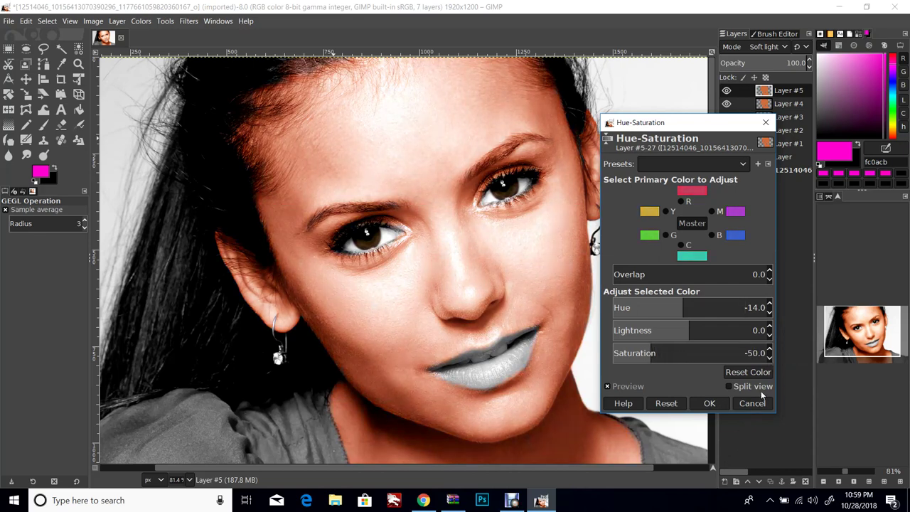
{"action": "scroll", "coordinate": [769, 358], "scroll_direction": "down", "scroll_amount": 8}
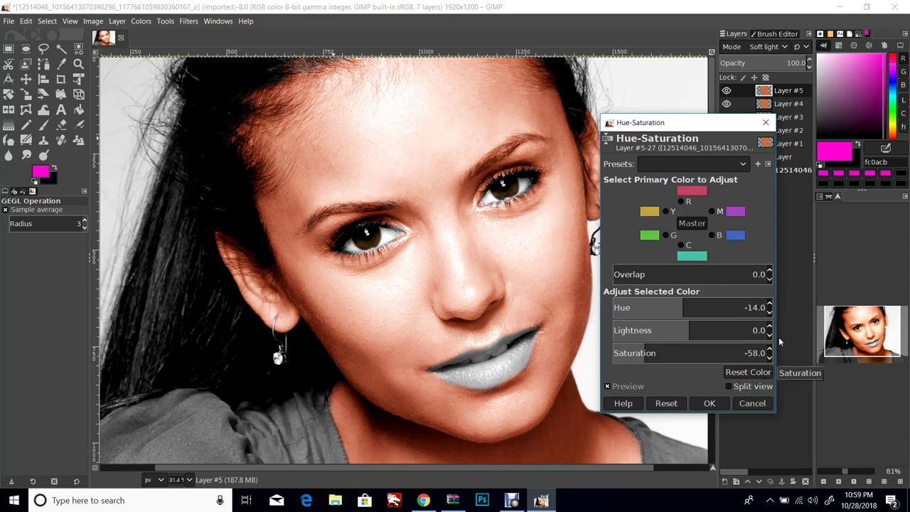
Step: Raise the duplicated skin layer's lightness to 48
{"action": "scroll", "coordinate": [771, 326], "scroll_direction": "up", "scroll_amount": 4}
{"action": "scroll", "coordinate": [772, 326], "scroll_direction": "up", "scroll_amount": 20}
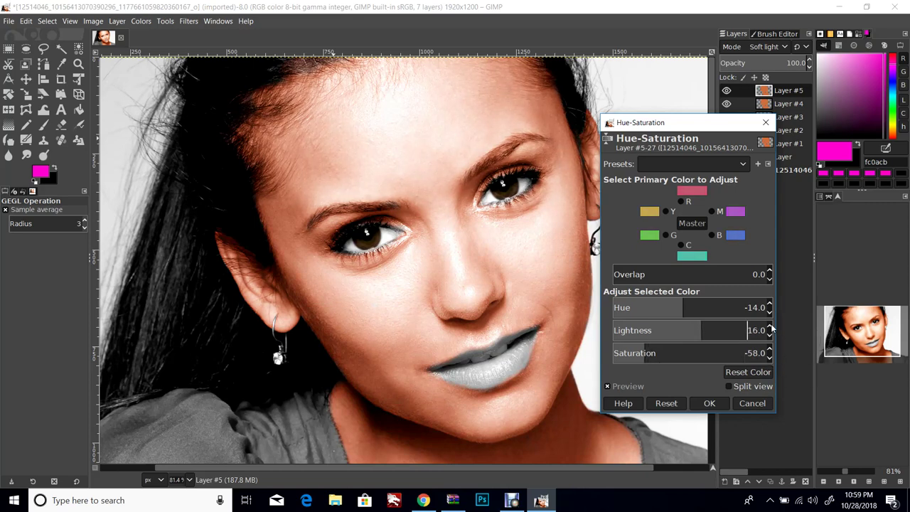
{"action": "scroll", "coordinate": [771, 324], "scroll_direction": "up", "scroll_amount": 8}
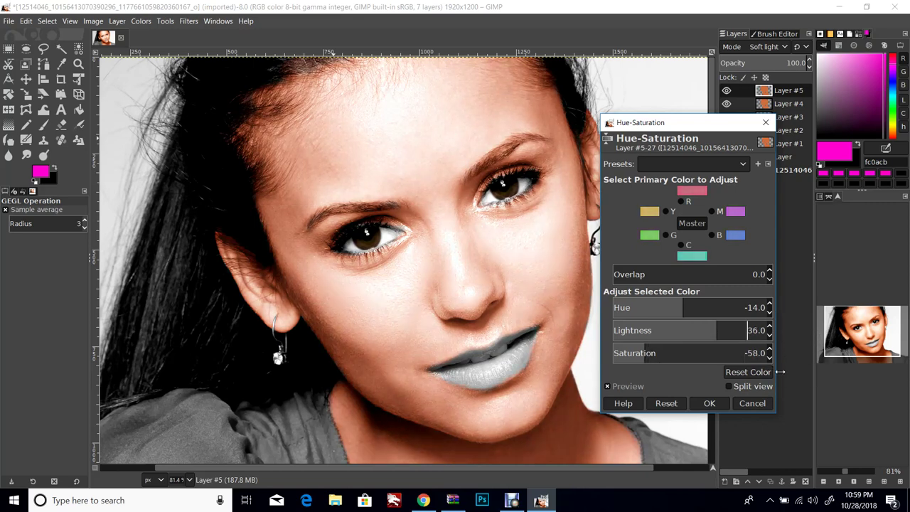
{"action": "scroll", "coordinate": [768, 329], "scroll_direction": "up", "scroll_amount": 9}
{"action": "scroll", "coordinate": [771, 326], "scroll_direction": "up", "scroll_amount": 3}
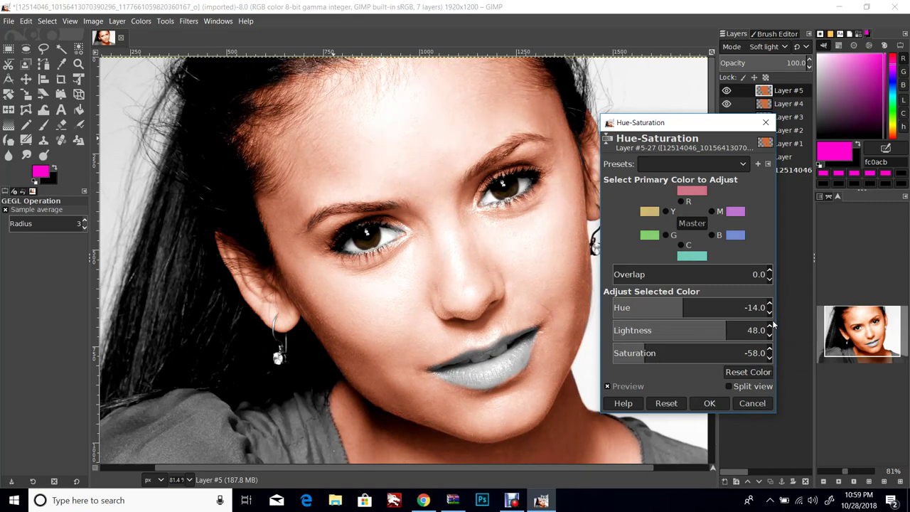
Step: Fine-tune the duplicated skin layer to saturation -65 and lightness 57, and apply the adjustment
{"action": "scroll", "coordinate": [770, 361], "scroll_direction": "down", "scroll_amount": 1}
{"action": "left_click", "coordinate": [769, 359]}
{"action": "scroll", "coordinate": [769, 361], "scroll_direction": "down", "scroll_amount": 3}
{"action": "scroll", "coordinate": [772, 328], "scroll_direction": "up", "scroll_amount": 2}
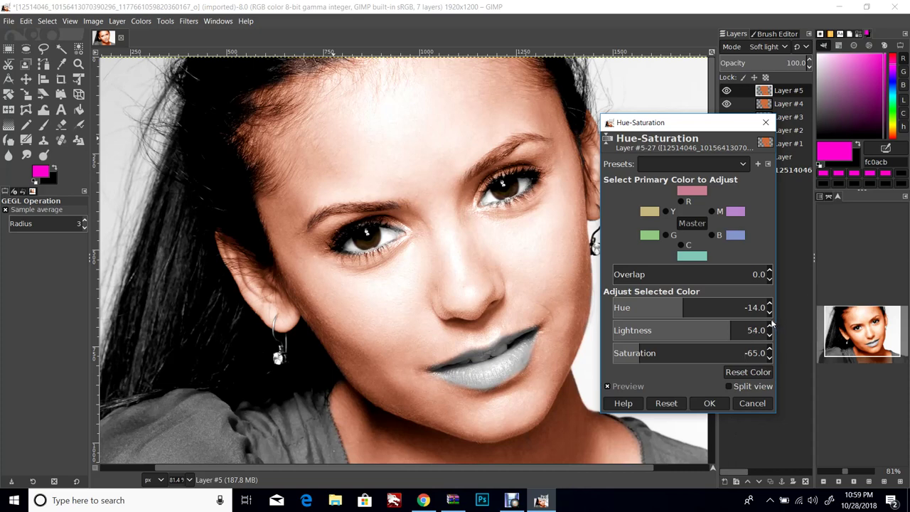
{"action": "scroll", "coordinate": [771, 327], "scroll_direction": "up", "scroll_amount": 1}
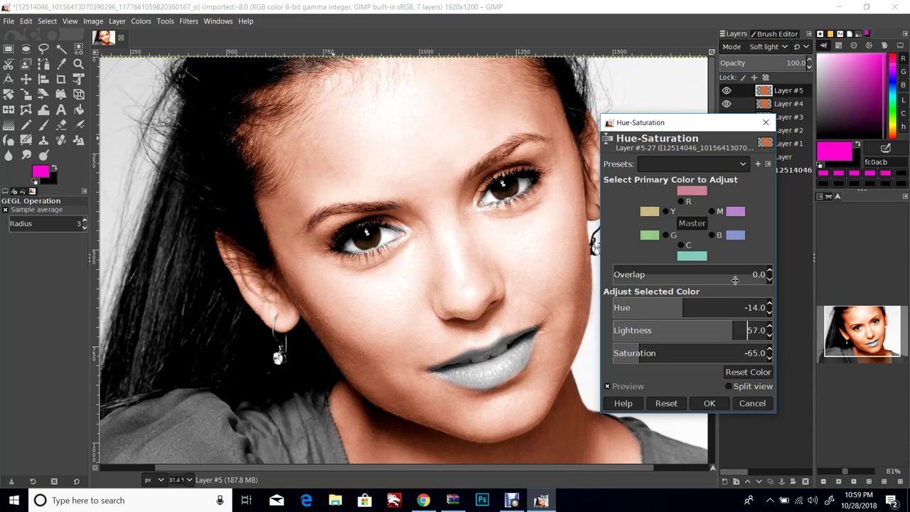
{"action": "left_click", "coordinate": [709, 403]}
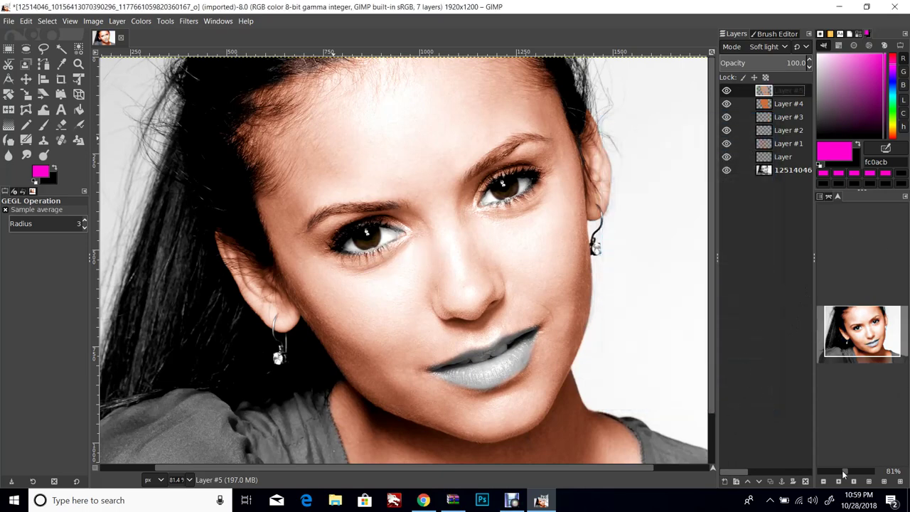
Step: Examine the recoloured skin up close and across the whole portrait, ending on the face at 100%
{"action": "scroll", "coordinate": [843, 467], "scroll_direction": "up", "scroll_amount": 10}
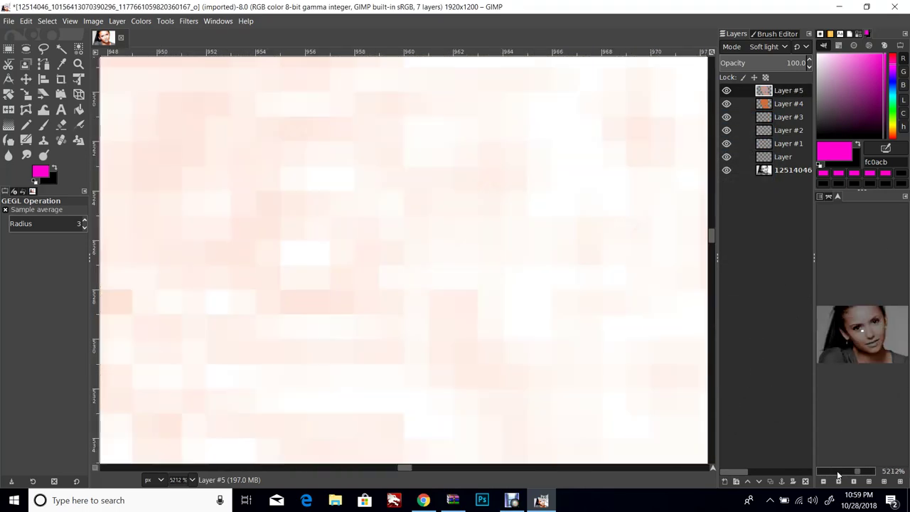
{"action": "scroll", "coordinate": [857, 473], "scroll_direction": "down", "scroll_amount": 3}
{"action": "scroll", "coordinate": [856, 474], "scroll_direction": "down", "scroll_amount": 3}
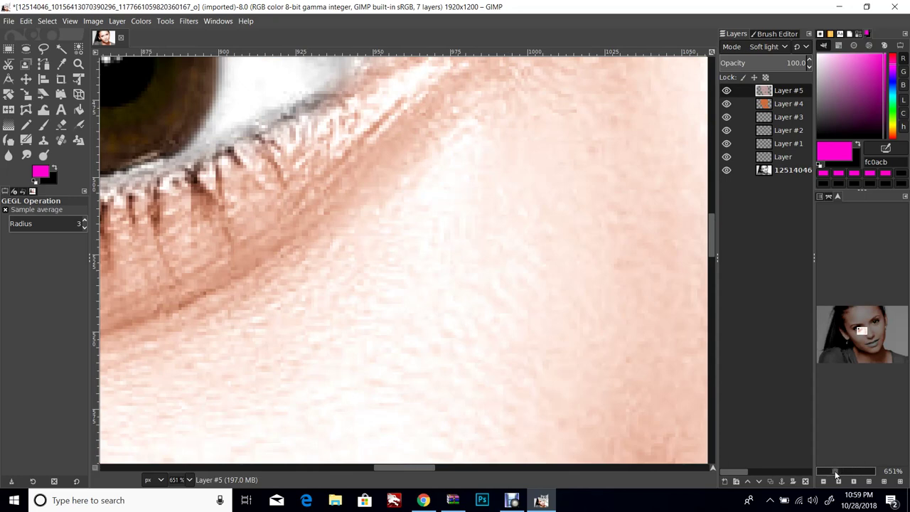
{"action": "scroll", "coordinate": [839, 478], "scroll_direction": "down", "scroll_amount": 12}
{"action": "left_click_drag", "start_coordinate": [823, 472], "coordinate": [839, 473]}
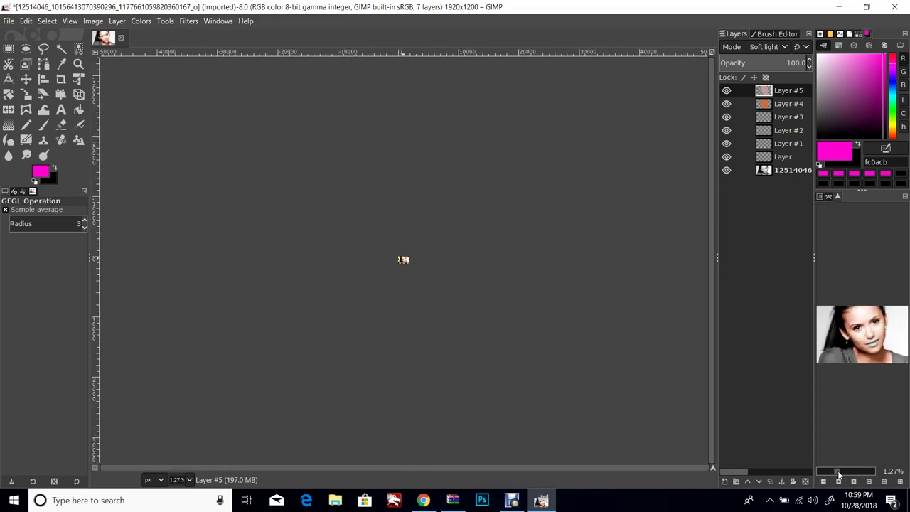
{"action": "scroll", "coordinate": [843, 474], "scroll_direction": "up", "scroll_amount": 3}
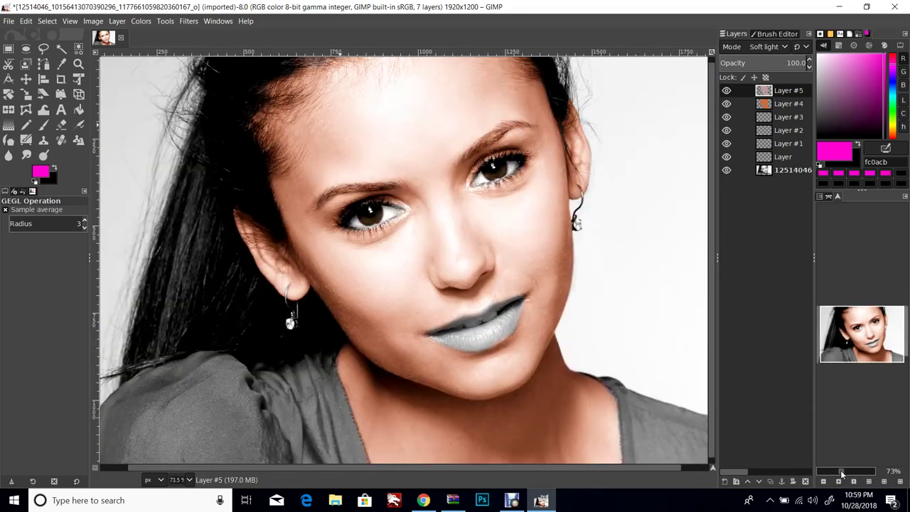
{"action": "scroll", "coordinate": [839, 475], "scroll_direction": "down", "scroll_amount": 3}
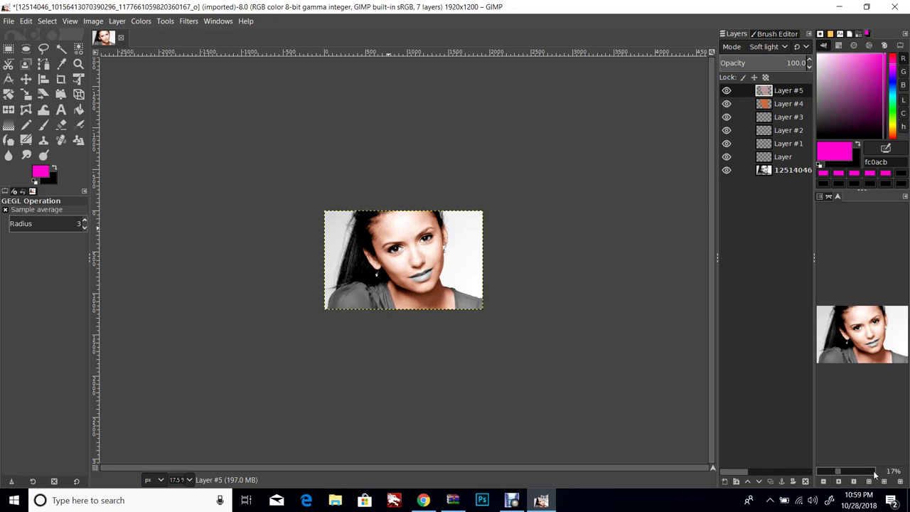
{"action": "left_click", "coordinate": [854, 481]}
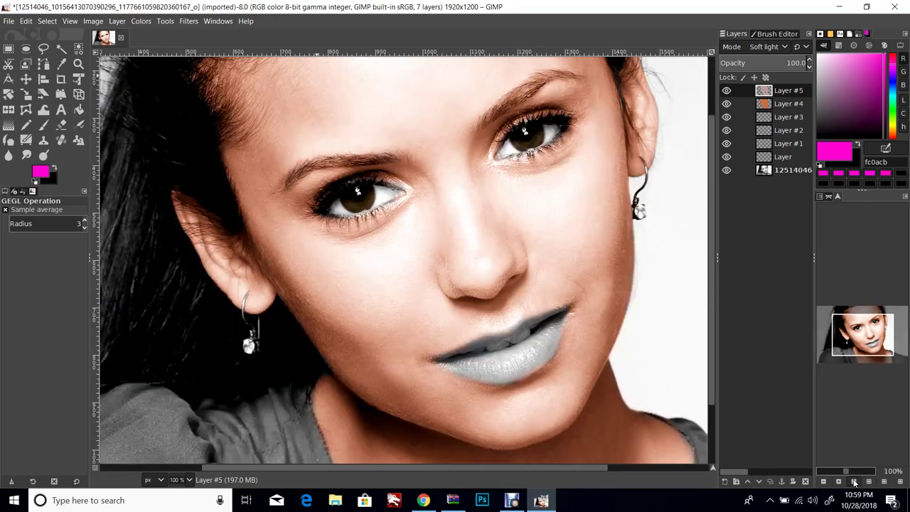
{"action": "mouse_move", "coordinate": [867, 335]}
{"action": "left_mouse_down"}
{"action": "mouse_move", "coordinate": [863, 319]}
{"action": "mouse_move", "coordinate": [864, 343]}
{"action": "mouse_move", "coordinate": [886, 351]}
{"action": "mouse_move", "coordinate": [871, 334]}
{"action": "left_mouse_up"}
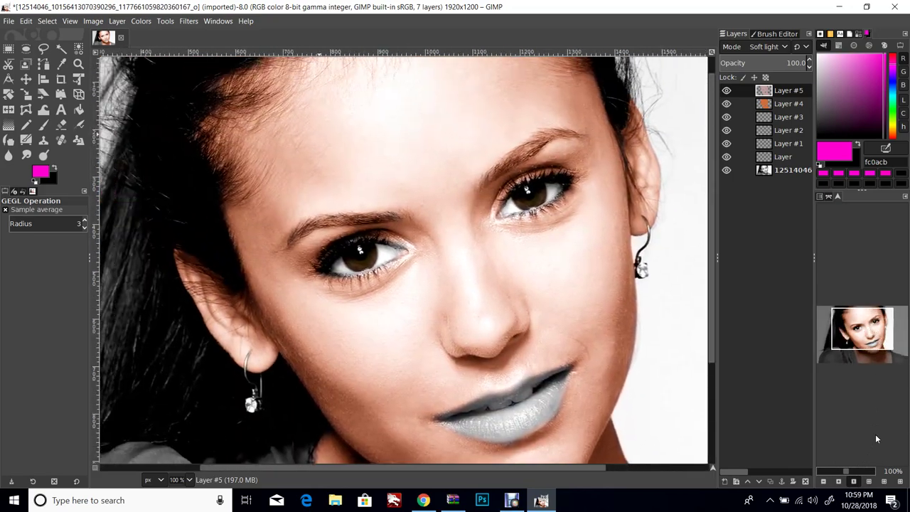
Step: Add a new transparent 1920 x 1200 px layer in Soft light mode above the skin layers
{"action": "left_click", "coordinate": [118, 20]}
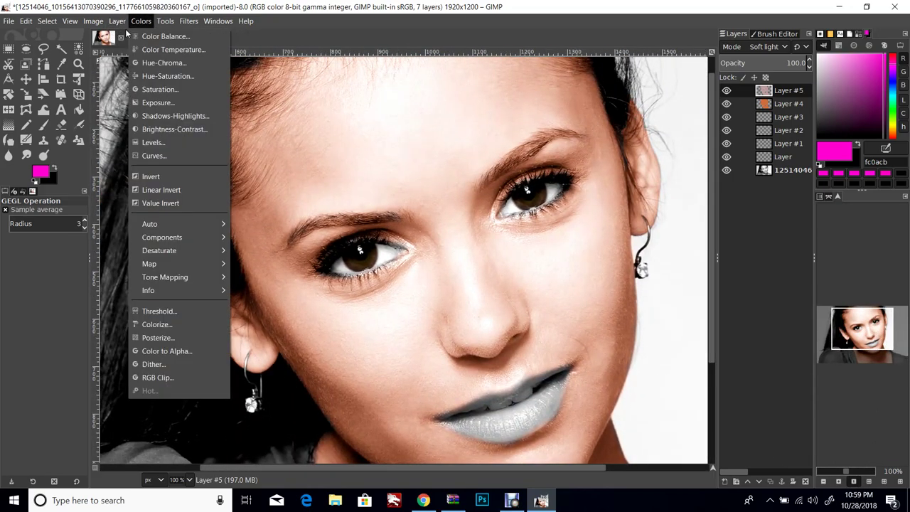
{"action": "left_click", "coordinate": [124, 36]}
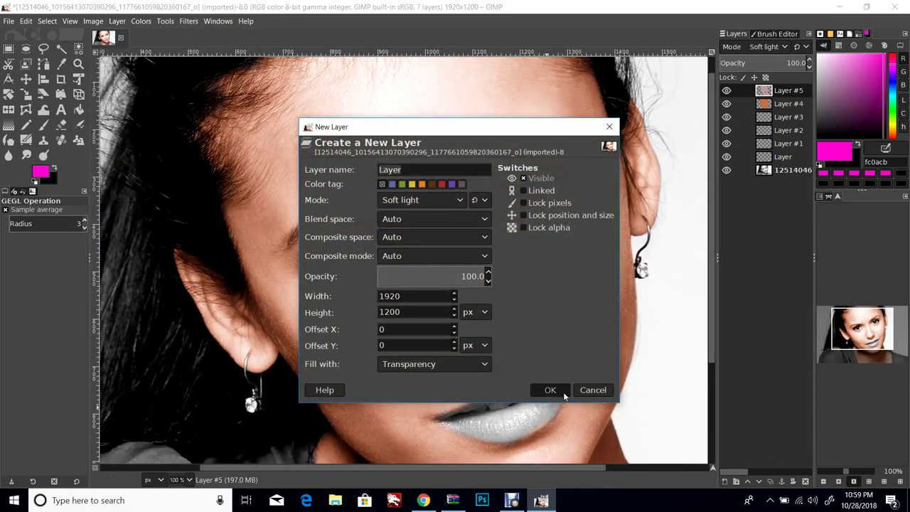
{"action": "left_click", "coordinate": [549, 391]}
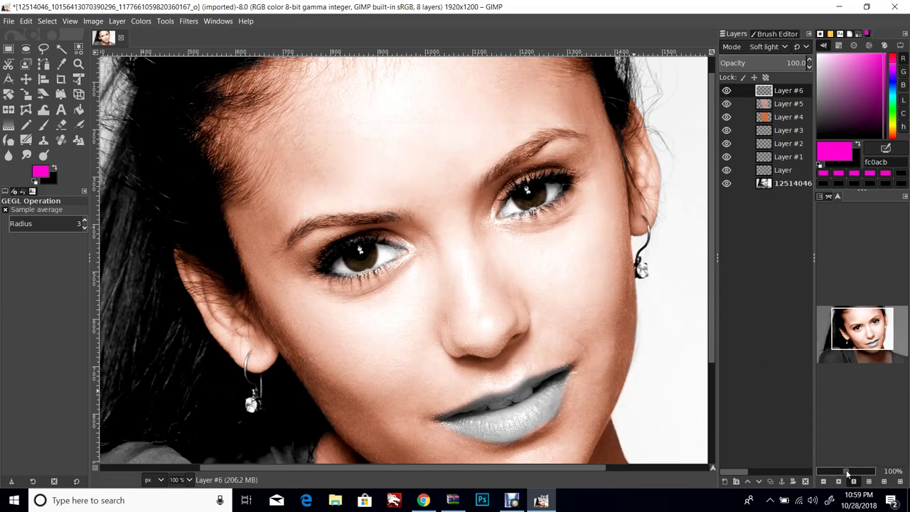
Step: Paint the lower waterline, inner corner and upper inner rim of the left-hand eye magenta with a size 5 paintbrush
{"action": "left_click", "coordinate": [855, 473]}
{"action": "left_click_drag", "start_coordinate": [851, 473], "coordinate": [851, 474]}
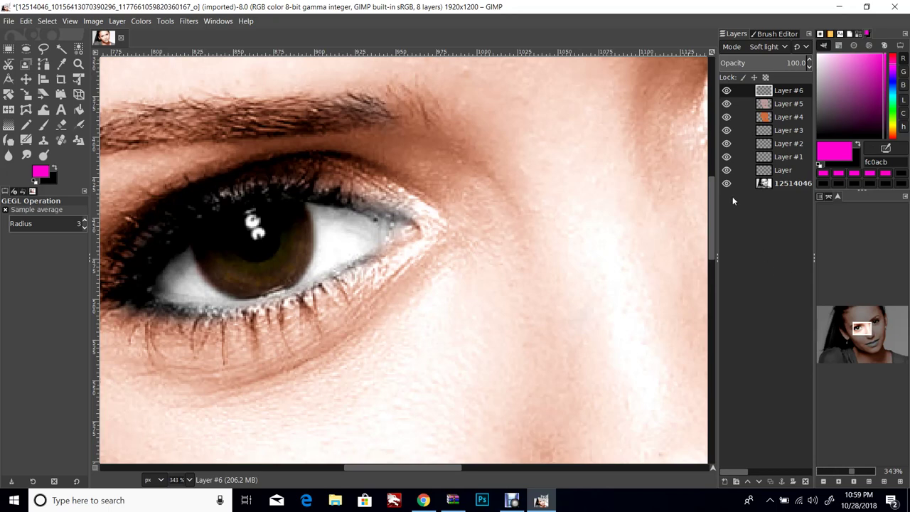
{"action": "left_click", "coordinate": [43, 124]}
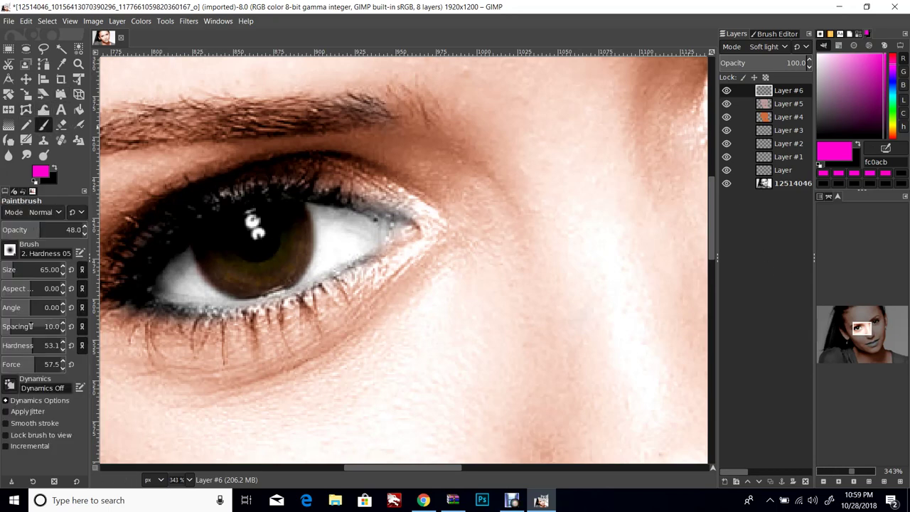
{"action": "left_click_drag", "start_coordinate": [62, 273], "coordinate": [64, 276]}
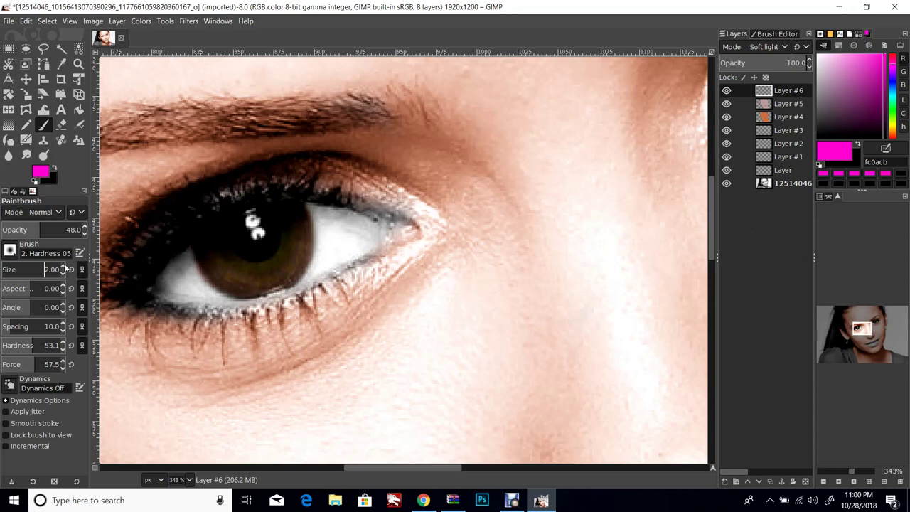
{"action": "key", "text": "bracketright"}
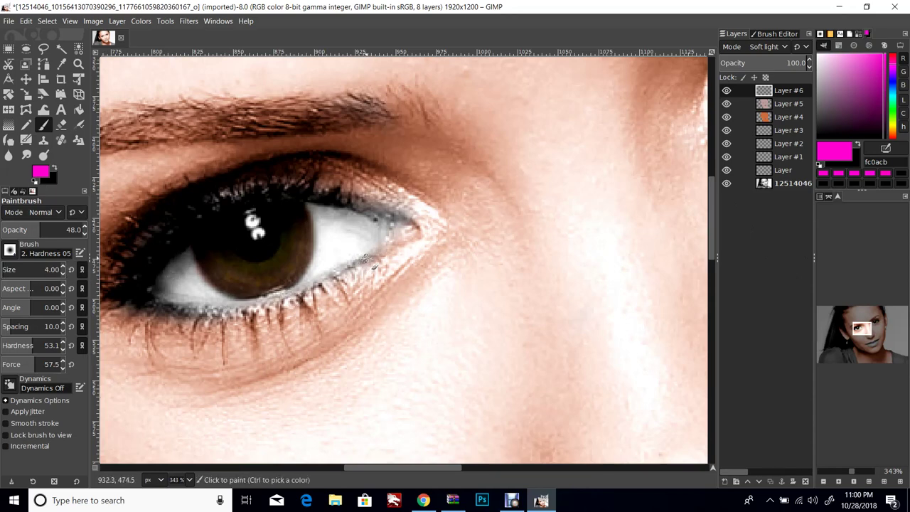
{"action": "left_click", "coordinate": [64, 266]}
{"action": "left_click_drag", "start_coordinate": [373, 256], "coordinate": [304, 288]}
{"action": "left_click_drag", "start_coordinate": [377, 253], "coordinate": [299, 288]}
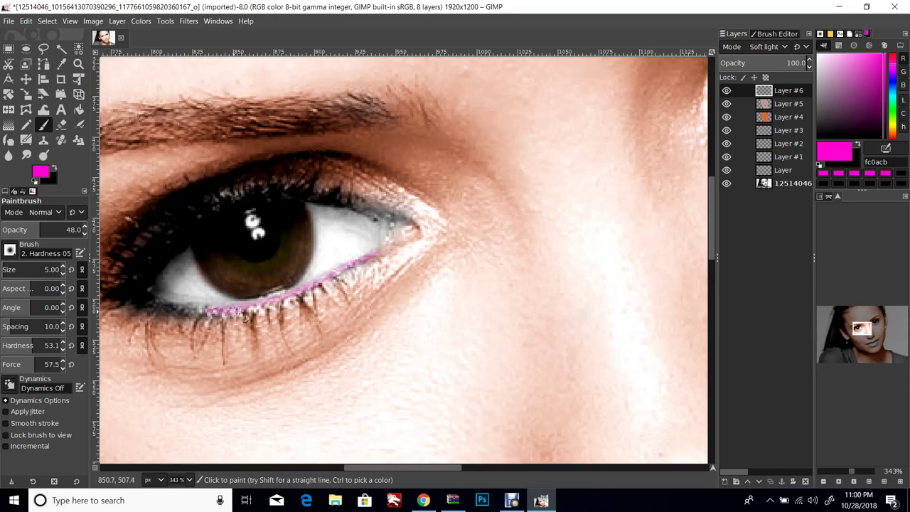
{"action": "mouse_move", "coordinate": [282, 304]}
{"action": "left_mouse_down"}
{"action": "mouse_move", "coordinate": [225, 329]}
{"action": "mouse_move", "coordinate": [233, 320]}
{"action": "mouse_move", "coordinate": [155, 303]}
{"action": "left_mouse_up"}
{"action": "left_click_drag", "start_coordinate": [407, 219], "coordinate": [371, 207]}
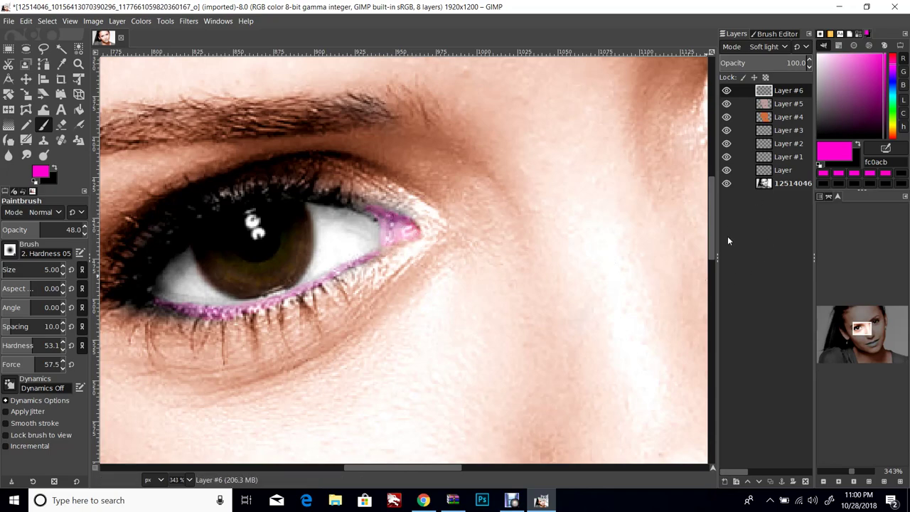
Step: Paint the waterline and inner corner of the right-hand eye with the same magenta brush
{"action": "left_click_drag", "start_coordinate": [871, 335], "coordinate": [882, 328]}
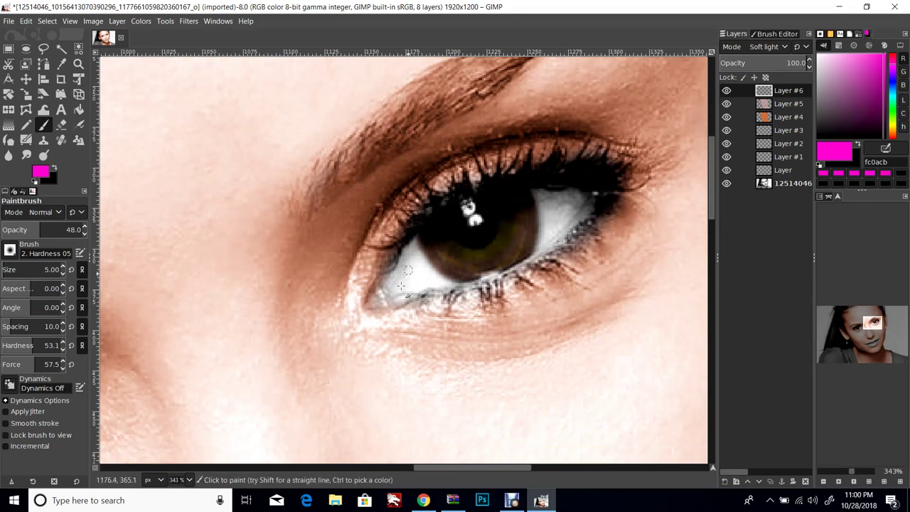
{"action": "mouse_move", "coordinate": [384, 304]}
{"action": "left_mouse_down"}
{"action": "mouse_move", "coordinate": [383, 283]}
{"action": "mouse_move", "coordinate": [381, 294]}
{"action": "mouse_move", "coordinate": [405, 302]}
{"action": "mouse_move", "coordinate": [394, 301]}
{"action": "mouse_move", "coordinate": [466, 290]}
{"action": "left_mouse_up"}
{"action": "left_click_drag", "start_coordinate": [590, 204], "coordinate": [571, 227]}
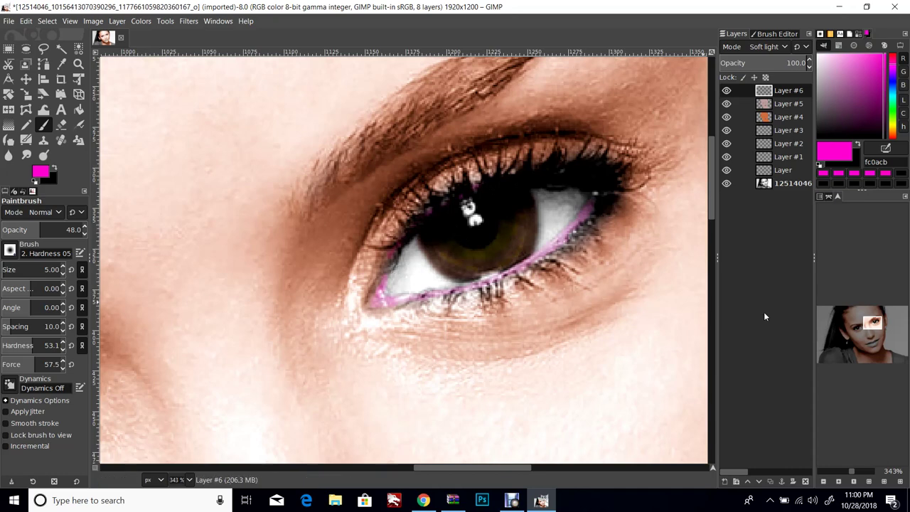
Step: Start a Hue-Saturation adjustment on the painted eye-rim layer and reduce its saturation to -43.5
{"action": "left_click_drag", "start_coordinate": [874, 331], "coordinate": [859, 328]}
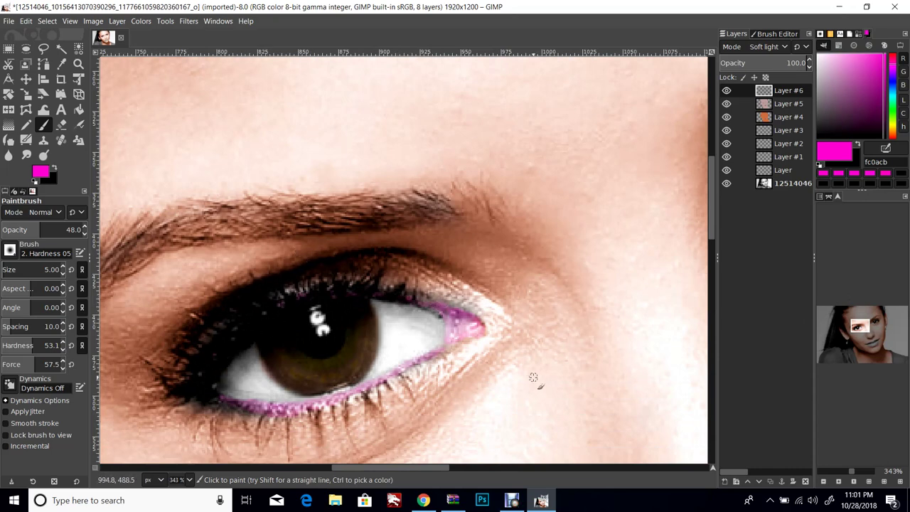
{"action": "left_click", "coordinate": [117, 20]}
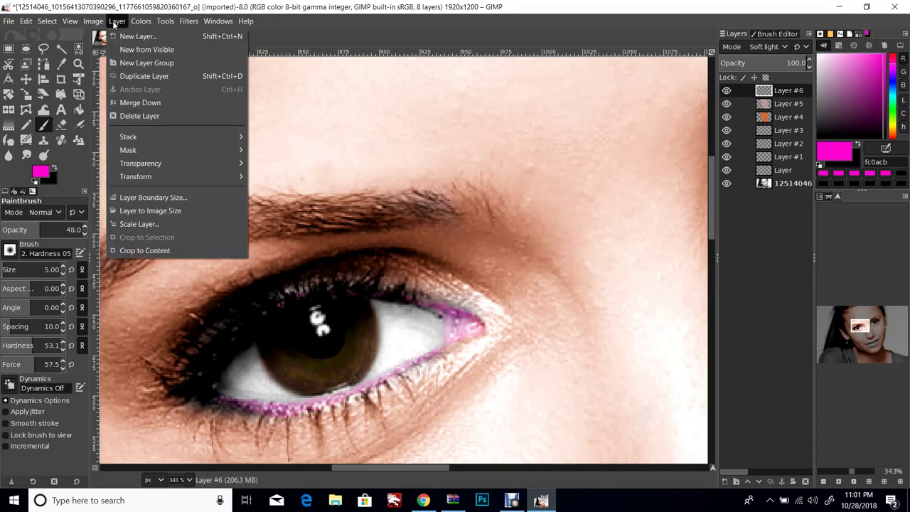
{"action": "mouse_move", "coordinate": [141, 21]}
{"action": "left_click", "coordinate": [161, 76]}
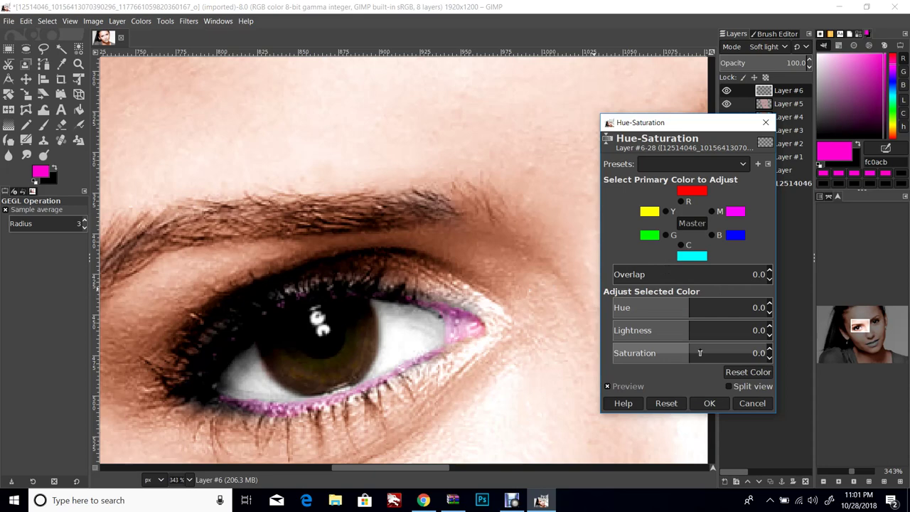
{"action": "left_click_drag", "start_coordinate": [690, 355], "coordinate": [650, 359]}
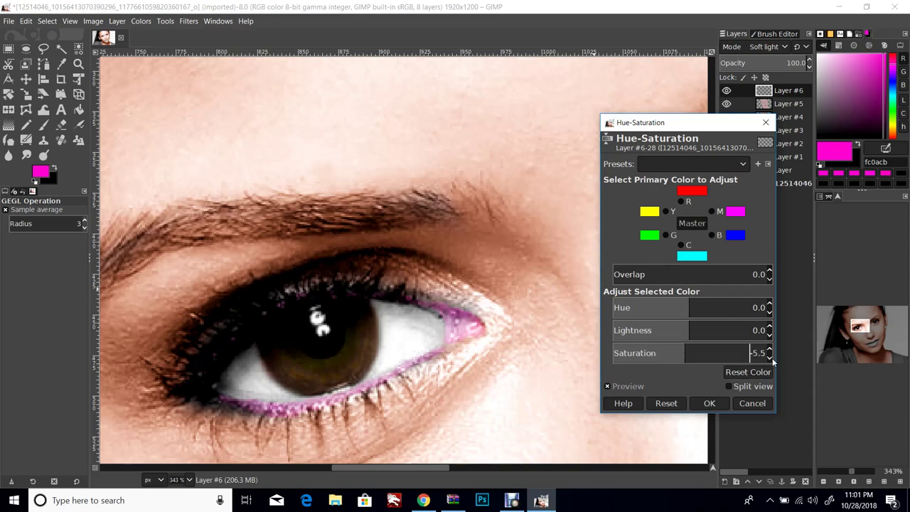
{"action": "scroll", "coordinate": [769, 360], "scroll_direction": "down", "scroll_amount": 7}
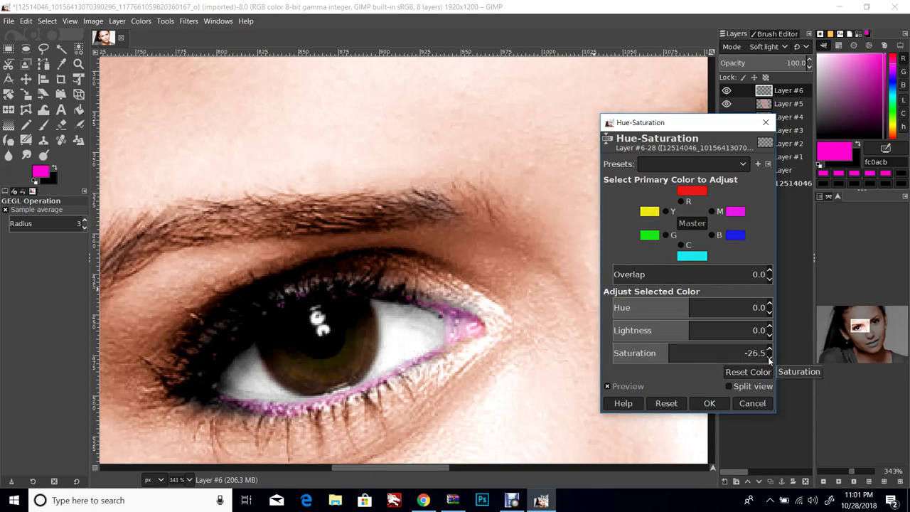
{"action": "scroll", "coordinate": [769, 361], "scroll_direction": "down", "scroll_amount": 11}
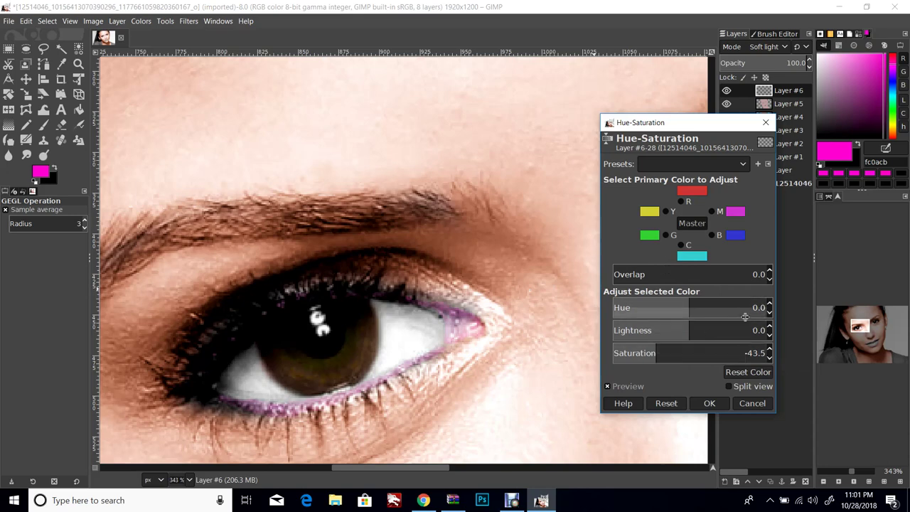
Step: Set the eye-rim layer's lightness to 24 and hue to 35, and apply the adjustment
{"action": "scroll", "coordinate": [769, 332], "scroll_direction": "up", "scroll_amount": 16}
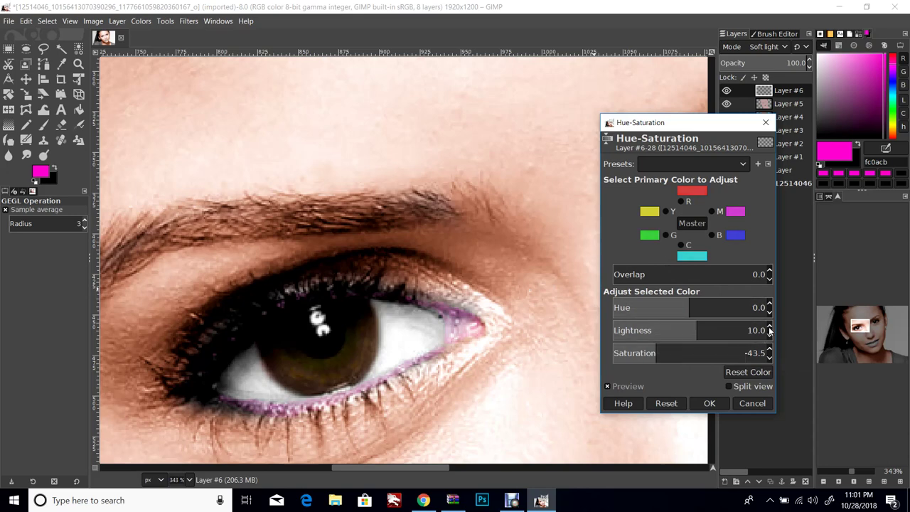
{"action": "scroll", "coordinate": [769, 331], "scroll_direction": "up", "scroll_amount": 8}
{"action": "scroll", "coordinate": [769, 307], "scroll_direction": "up", "scroll_amount": 1}
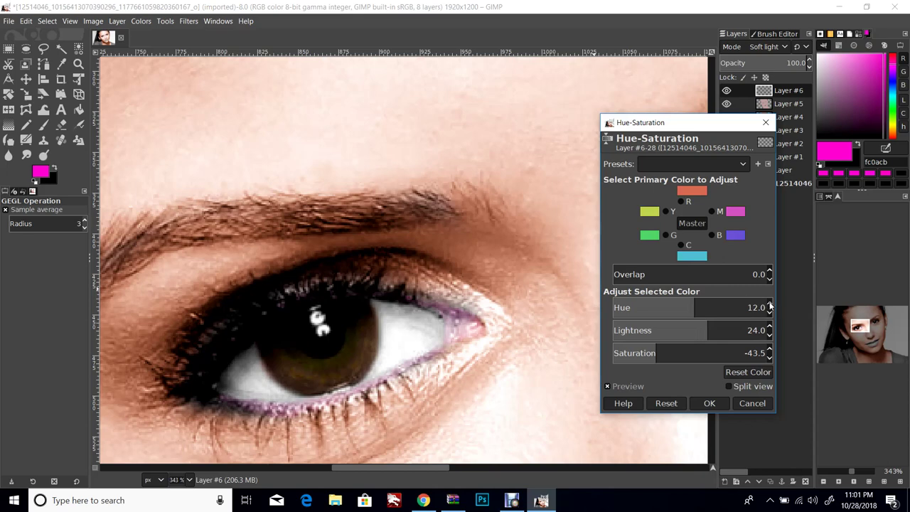
{"action": "scroll", "coordinate": [771, 305], "scroll_direction": "up", "scroll_amount": 6}
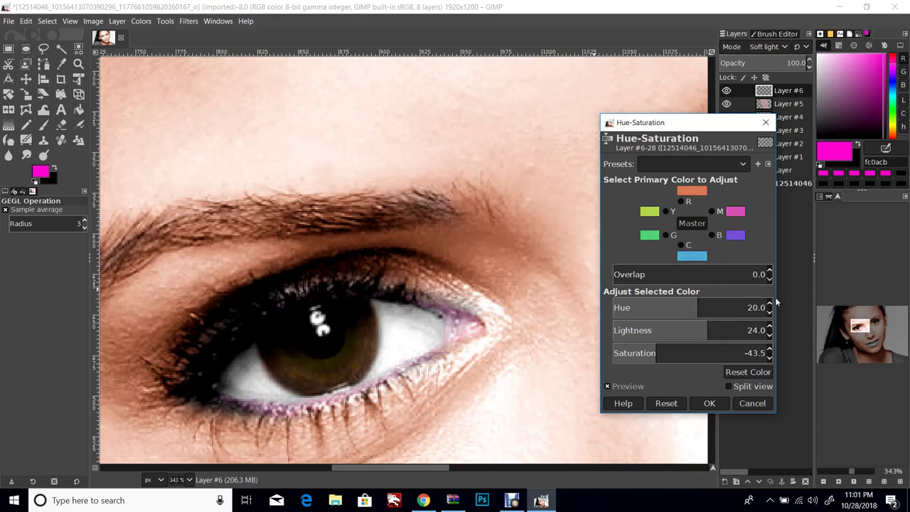
{"action": "scroll", "coordinate": [772, 306], "scroll_direction": "up", "scroll_amount": 6}
{"action": "scroll", "coordinate": [772, 306], "scroll_direction": "up", "scroll_amount": 1}
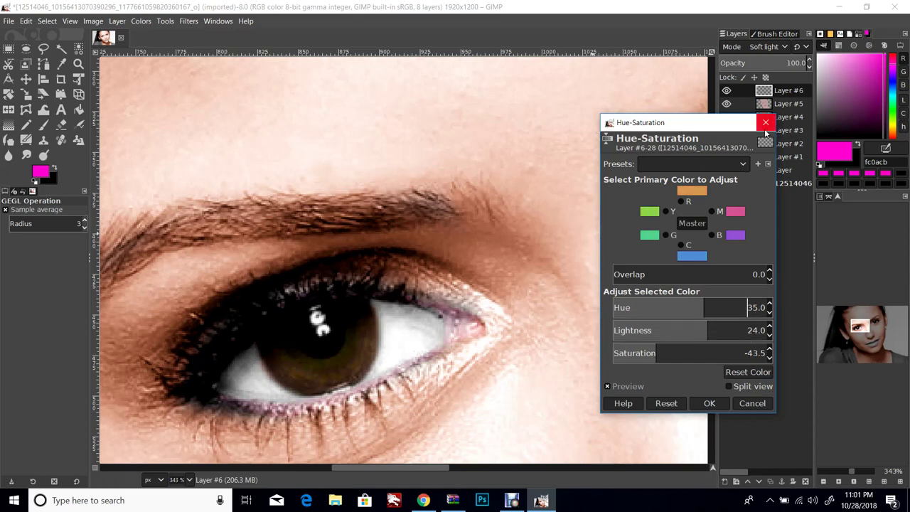
{"action": "left_click", "coordinate": [725, 407]}
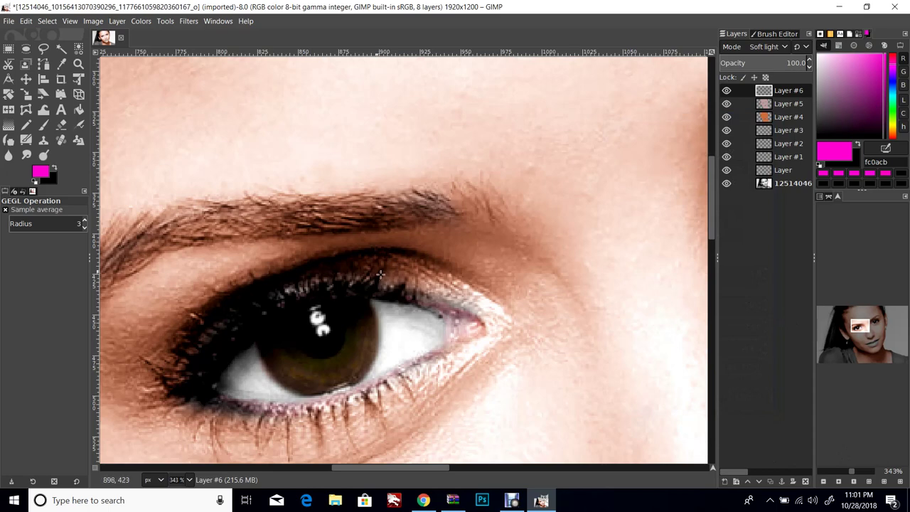
{"action": "left_click", "coordinate": [846, 475]}
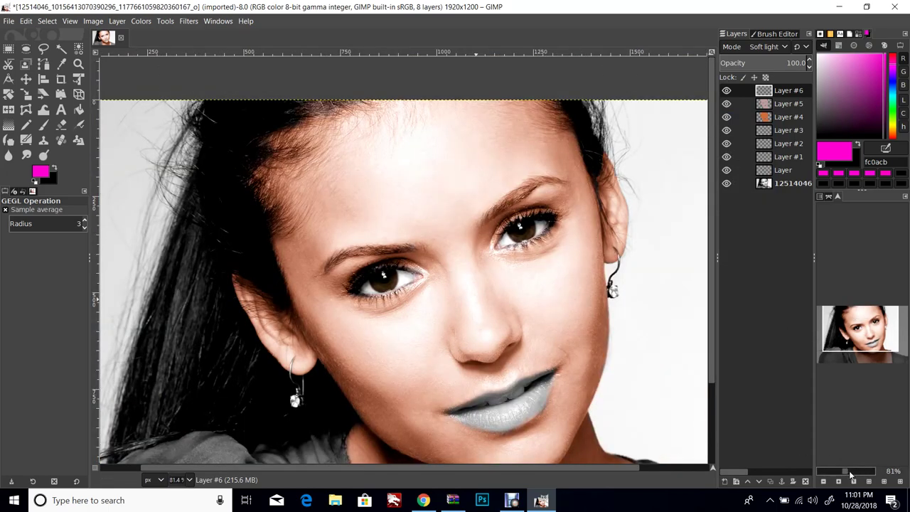
Step: Add a new transparent 1920 × 1200 px layer in Soft light mode above Layer #6
{"action": "left_click", "coordinate": [851, 475]}
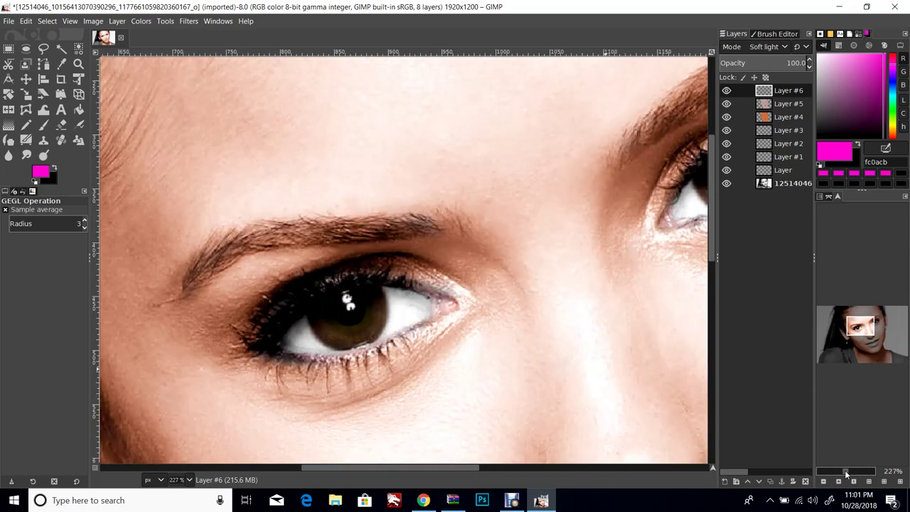
{"action": "left_click_drag", "start_coordinate": [846, 474], "coordinate": [844, 482]}
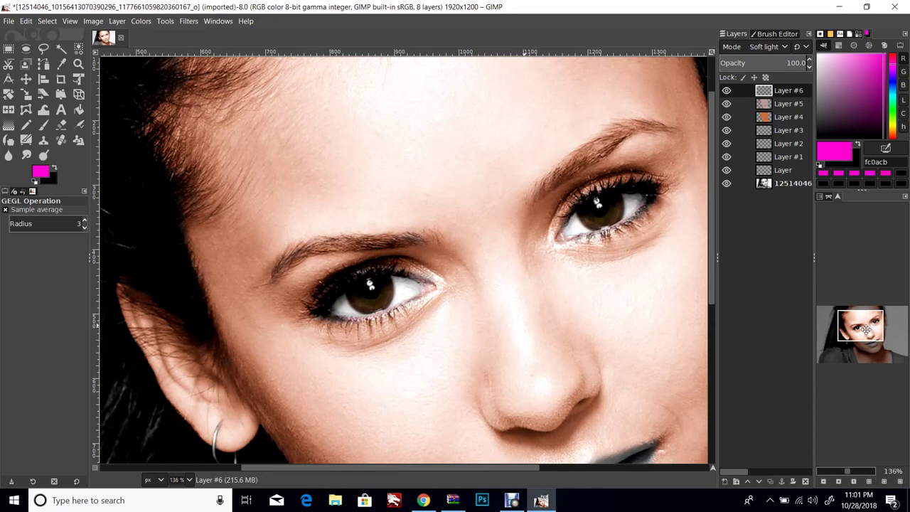
{"action": "left_click", "coordinate": [840, 473]}
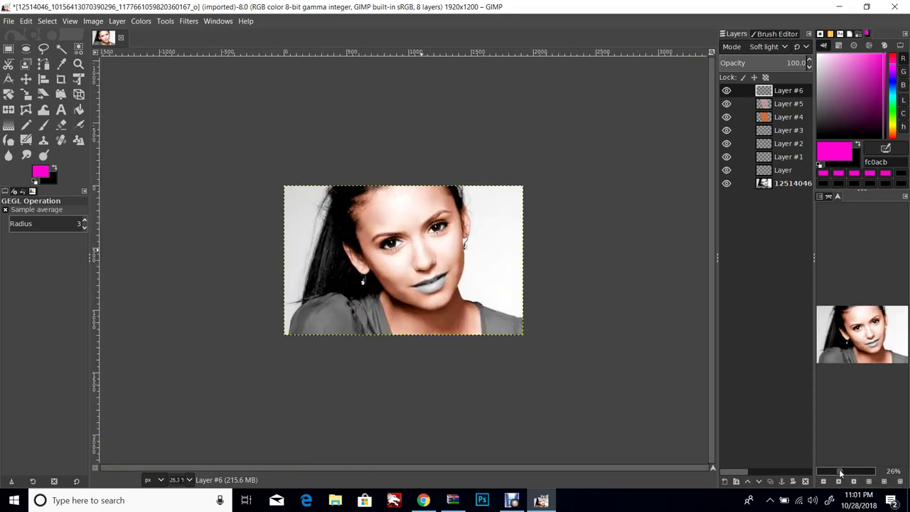
{"action": "scroll", "coordinate": [841, 473], "scroll_direction": "up", "scroll_amount": 1}
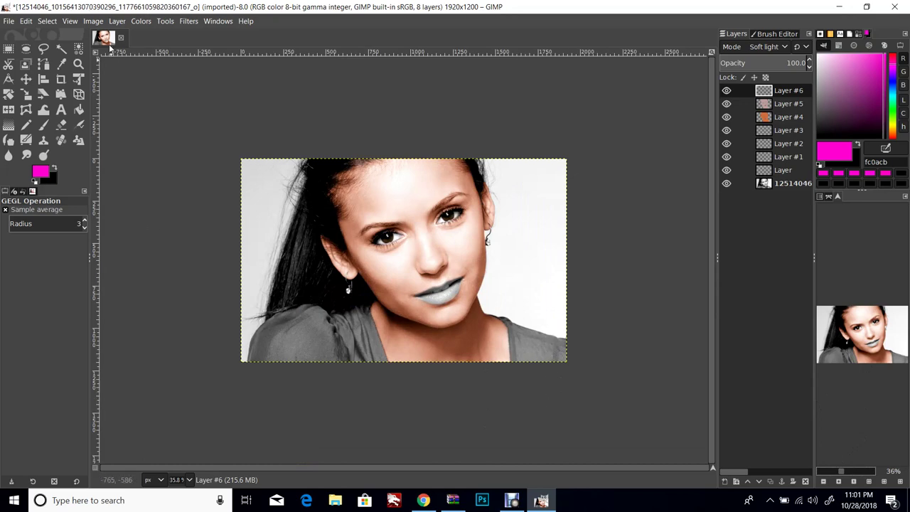
{"action": "left_click", "coordinate": [117, 20]}
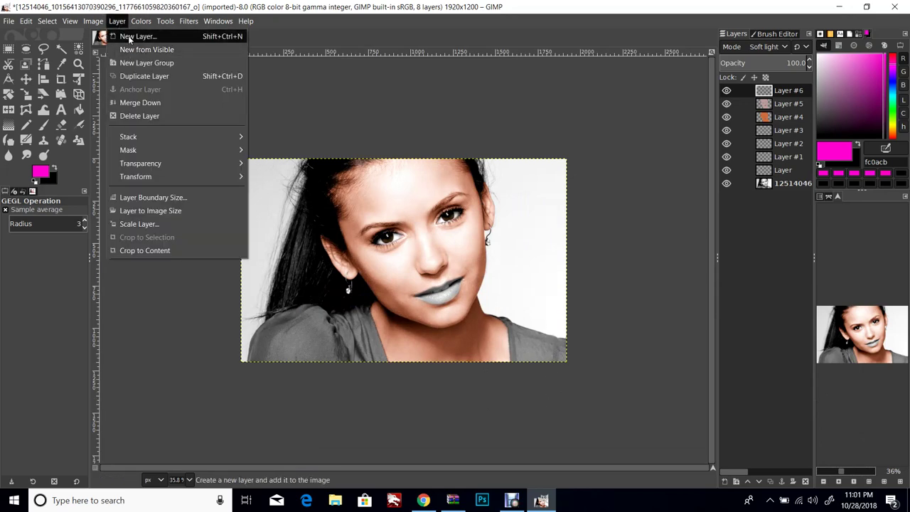
{"action": "left_click", "coordinate": [134, 35]}
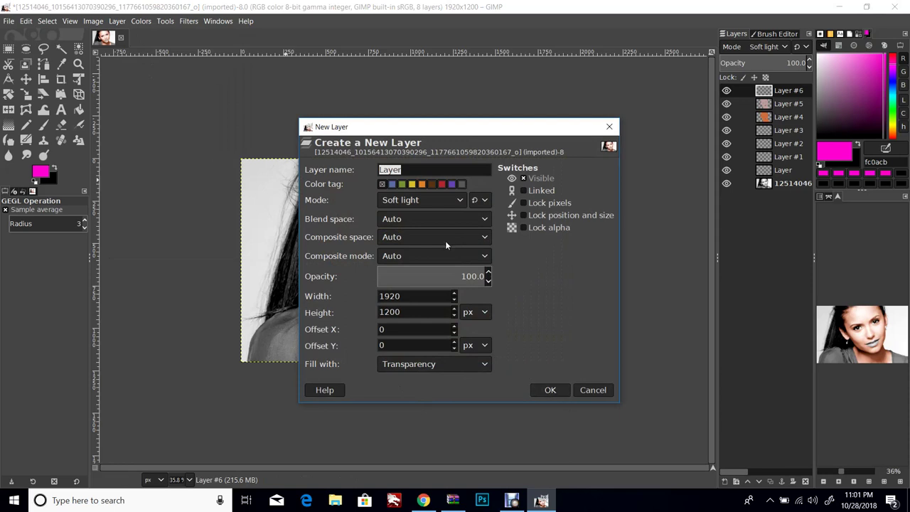
{"action": "left_click", "coordinate": [550, 391]}
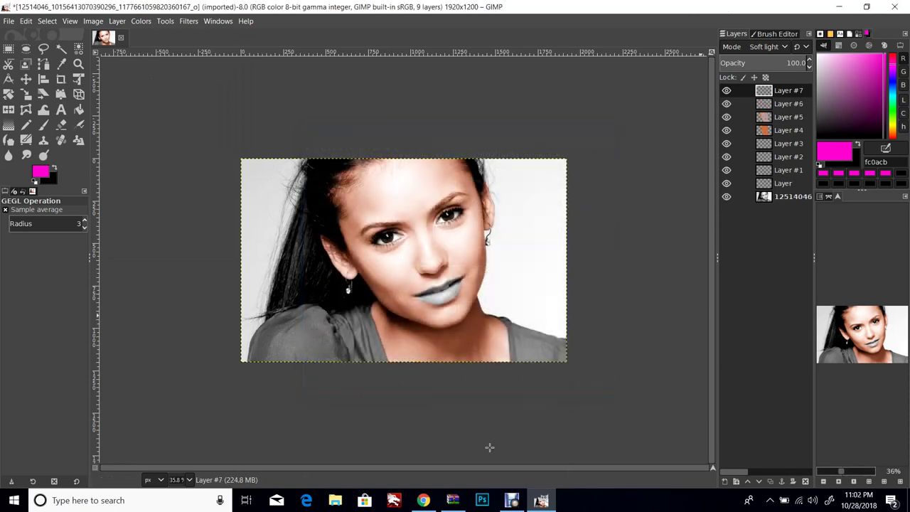
Step: Paint the blouse shoulder beneath the long hair magenta with the Paintbrush at size 77 and opacity 100
{"action": "mouse_move", "coordinate": [849, 473]}
{"action": "left_mouse_down"}
{"action": "mouse_move", "coordinate": [862, 472]}
{"action": "mouse_move", "coordinate": [854, 472]}
{"action": "left_mouse_up"}
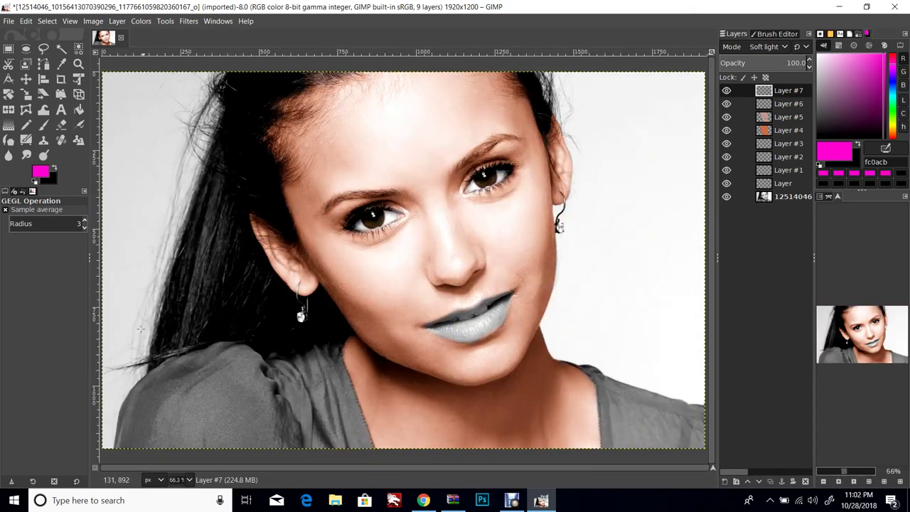
{"action": "left_click", "coordinate": [43, 125]}
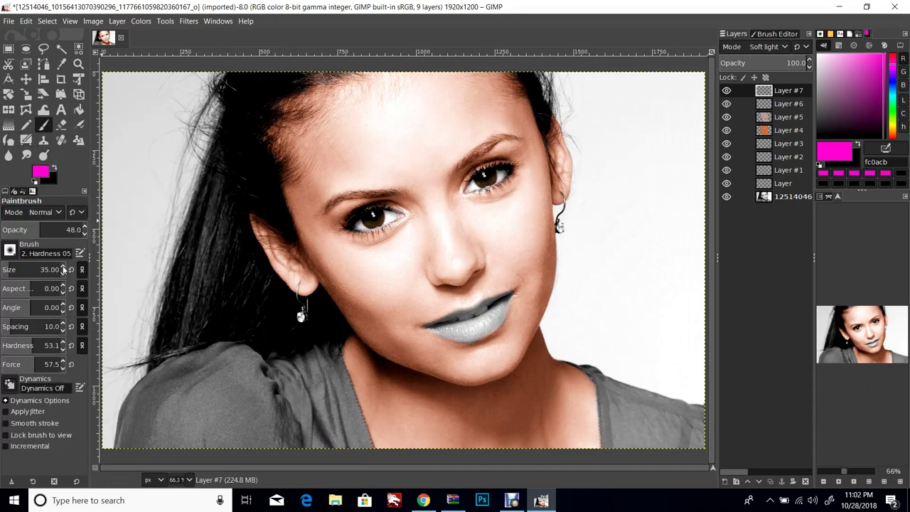
{"action": "scroll", "coordinate": [63, 269], "scroll_direction": "up", "scroll_amount": 10}
{"action": "scroll", "coordinate": [83, 232], "scroll_direction": "up", "scroll_amount": 20}
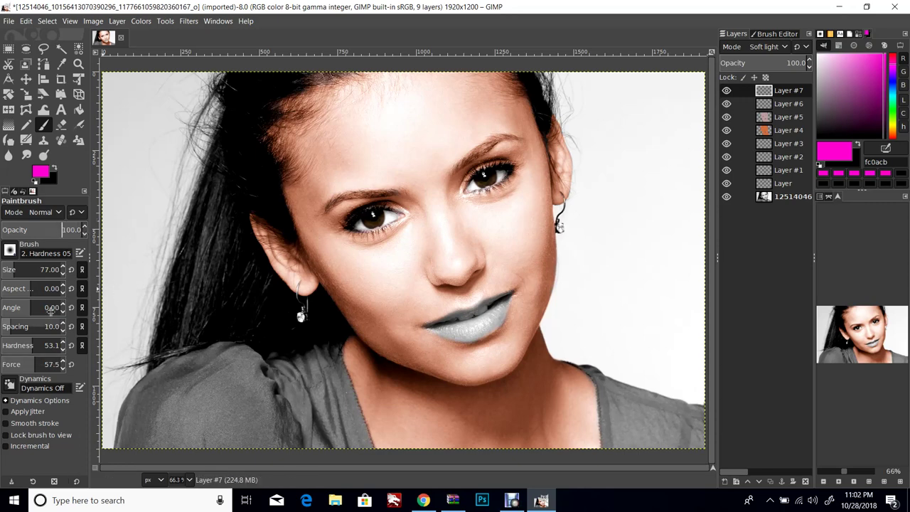
{"action": "mouse_move", "coordinate": [231, 367]}
{"action": "left_mouse_down"}
{"action": "mouse_move", "coordinate": [157, 374]}
{"action": "mouse_move", "coordinate": [131, 408]}
{"action": "mouse_move", "coordinate": [122, 441]}
{"action": "mouse_move", "coordinate": [141, 404]}
{"action": "mouse_move", "coordinate": [164, 452]}
{"action": "mouse_move", "coordinate": [180, 401]}
{"action": "mouse_move", "coordinate": [190, 399]}
{"action": "mouse_move", "coordinate": [199, 457]}
{"action": "mouse_move", "coordinate": [226, 392]}
{"action": "mouse_move", "coordinate": [235, 449]}
{"action": "mouse_move", "coordinate": [247, 438]}
{"action": "mouse_move", "coordinate": [270, 446]}
{"action": "mouse_move", "coordinate": [302, 411]}
{"action": "mouse_move", "coordinate": [306, 451]}
{"action": "mouse_move", "coordinate": [340, 417]}
{"action": "mouse_move", "coordinate": [336, 440]}
{"action": "mouse_move", "coordinate": [317, 358]}
{"action": "mouse_move", "coordinate": [272, 359]}
{"action": "mouse_move", "coordinate": [255, 399]}
{"action": "mouse_move", "coordinate": [274, 413]}
{"action": "mouse_move", "coordinate": [287, 374]}
{"action": "mouse_move", "coordinate": [292, 404]}
{"action": "mouse_move", "coordinate": [306, 409]}
{"action": "mouse_move", "coordinate": [279, 375]}
{"action": "mouse_move", "coordinate": [241, 384]}
{"action": "mouse_move", "coordinate": [244, 368]}
{"action": "mouse_move", "coordinate": [264, 367]}
{"action": "mouse_move", "coordinate": [245, 351]}
{"action": "mouse_move", "coordinate": [225, 352]}
{"action": "mouse_move", "coordinate": [206, 375]}
{"action": "mouse_move", "coordinate": [172, 387]}
{"action": "left_mouse_up"}
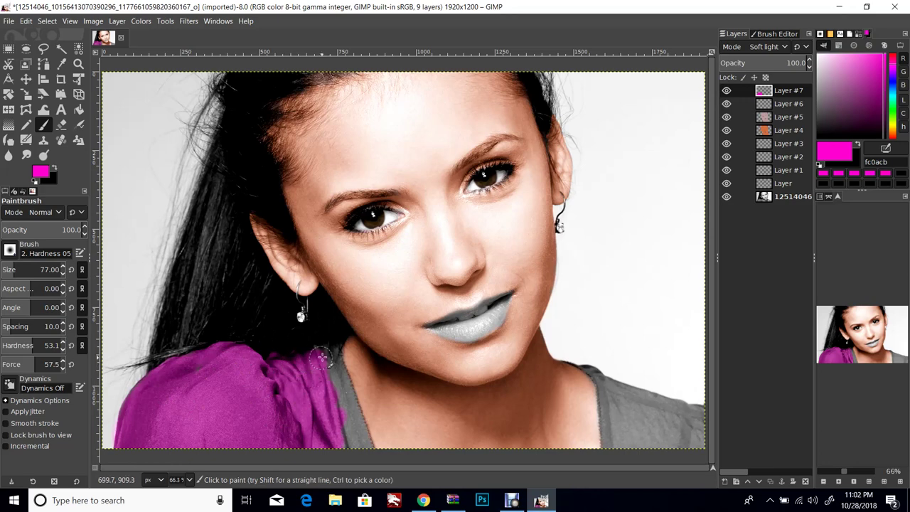
{"action": "mouse_move", "coordinate": [332, 347]}
{"action": "left_mouse_down"}
{"action": "mouse_move", "coordinate": [341, 404]}
{"action": "mouse_move", "coordinate": [335, 360]}
{"action": "mouse_move", "coordinate": [363, 440]}
{"action": "mouse_move", "coordinate": [342, 382]}
{"action": "mouse_move", "coordinate": [348, 444]}
{"action": "mouse_move", "coordinate": [363, 443]}
{"action": "mouse_move", "coordinate": [362, 421]}
{"action": "left_mouse_up"}
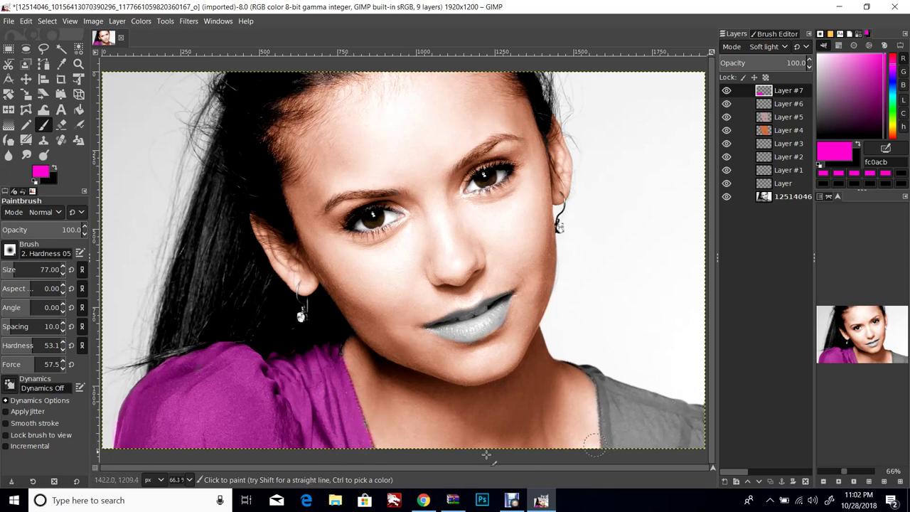
Step: Paint the blouse's other shoulder magenta up to the neckline with the Paintbrush at size 42
{"action": "scroll", "coordinate": [64, 273], "scroll_direction": "down", "scroll_amount": 20}
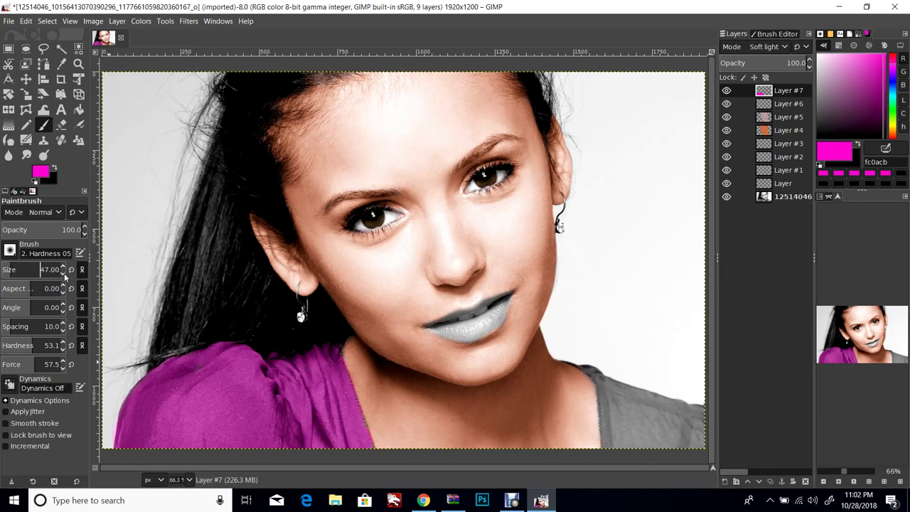
{"action": "mouse_move", "coordinate": [589, 373]}
{"action": "left_mouse_down"}
{"action": "mouse_move", "coordinate": [615, 420]}
{"action": "mouse_move", "coordinate": [598, 379]}
{"action": "mouse_move", "coordinate": [607, 449]}
{"action": "mouse_move", "coordinate": [627, 451]}
{"action": "mouse_move", "coordinate": [615, 441]}
{"action": "mouse_move", "coordinate": [695, 452]}
{"action": "mouse_move", "coordinate": [667, 449]}
{"action": "mouse_move", "coordinate": [684, 442]}
{"action": "mouse_move", "coordinate": [671, 436]}
{"action": "mouse_move", "coordinate": [683, 443]}
{"action": "mouse_move", "coordinate": [698, 433]}
{"action": "mouse_move", "coordinate": [684, 428]}
{"action": "mouse_move", "coordinate": [705, 413]}
{"action": "mouse_move", "coordinate": [664, 404]}
{"action": "mouse_move", "coordinate": [686, 407]}
{"action": "mouse_move", "coordinate": [660, 406]}
{"action": "mouse_move", "coordinate": [653, 420]}
{"action": "mouse_move", "coordinate": [676, 429]}
{"action": "left_mouse_up"}
{"action": "mouse_move", "coordinate": [622, 436]}
{"action": "left_mouse_down"}
{"action": "mouse_move", "coordinate": [604, 400]}
{"action": "mouse_move", "coordinate": [628, 428]}
{"action": "mouse_move", "coordinate": [672, 406]}
{"action": "mouse_move", "coordinate": [603, 378]}
{"action": "mouse_move", "coordinate": [656, 396]}
{"action": "mouse_move", "coordinate": [614, 408]}
{"action": "mouse_move", "coordinate": [624, 405]}
{"action": "mouse_move", "coordinate": [615, 395]}
{"action": "mouse_move", "coordinate": [646, 406]}
{"action": "left_mouse_up"}
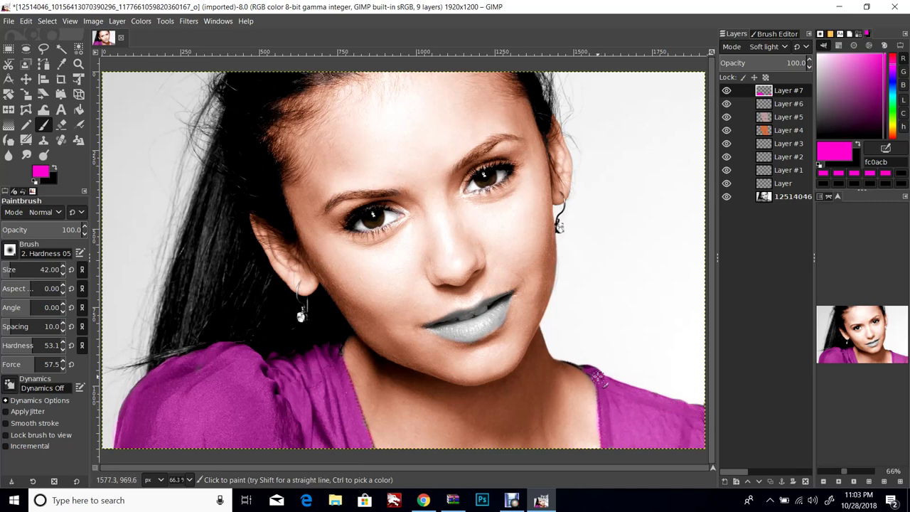
{"action": "mouse_move", "coordinate": [568, 366]}
{"action": "left_mouse_down"}
{"action": "mouse_move", "coordinate": [590, 380]}
{"action": "mouse_move", "coordinate": [556, 359]}
{"action": "mouse_move", "coordinate": [583, 376]}
{"action": "left_mouse_up"}
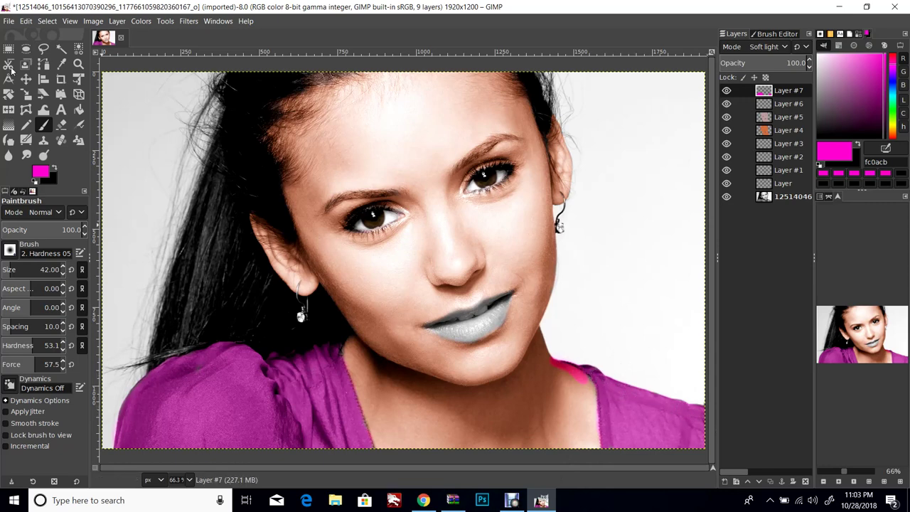
Step: Erase the magenta overspill on the neck beside the collar and touch up the opposite sleeve with the Paintbrush
{"action": "left_click", "coordinate": [61, 125]}
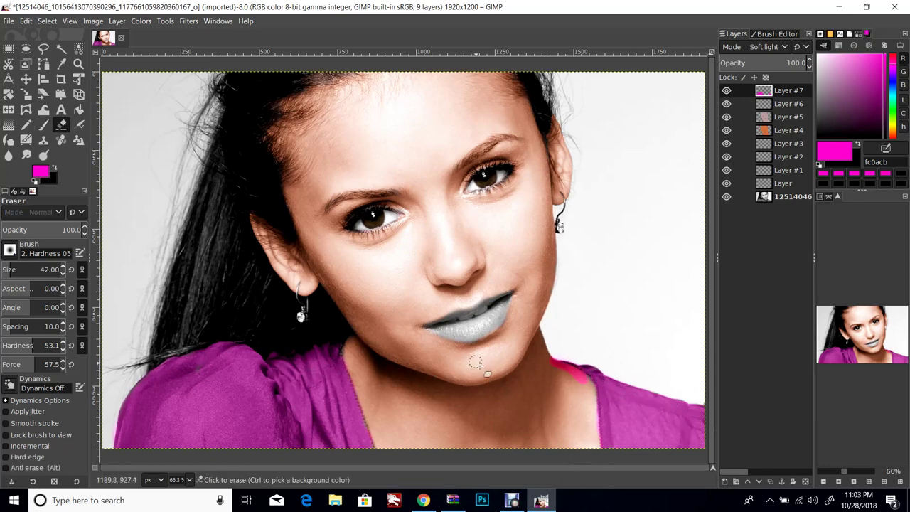
{"action": "mouse_move", "coordinate": [556, 374]}
{"action": "left_mouse_down"}
{"action": "mouse_move", "coordinate": [548, 360]}
{"action": "mouse_move", "coordinate": [590, 388]}
{"action": "left_mouse_up"}
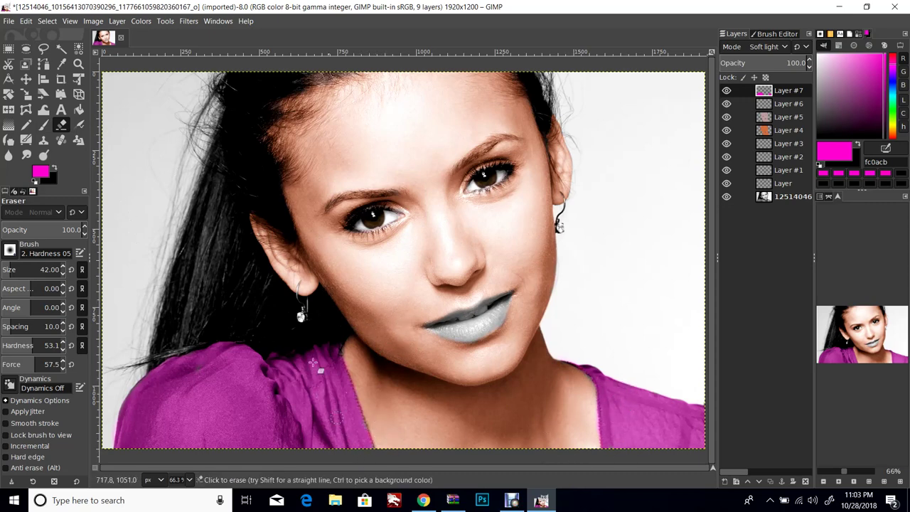
{"action": "key", "text": "p"}
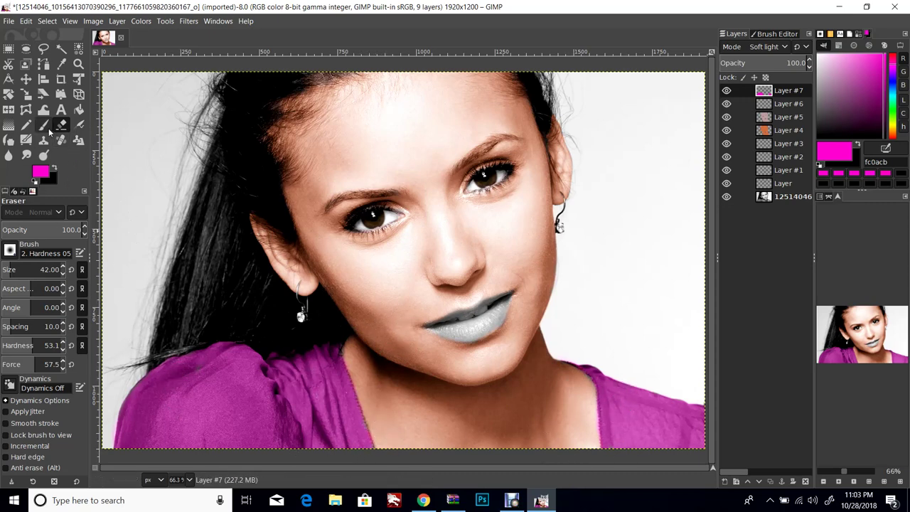
{"action": "left_click", "coordinate": [241, 416]}
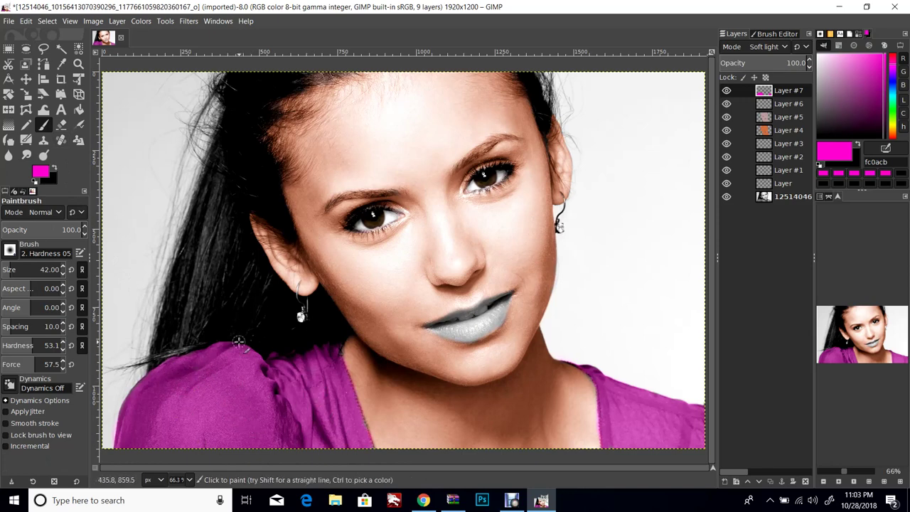
Step: Try a hue shift of -30 on the blouse color layer with Hue-Saturation
{"action": "left_click", "coordinate": [141, 21]}
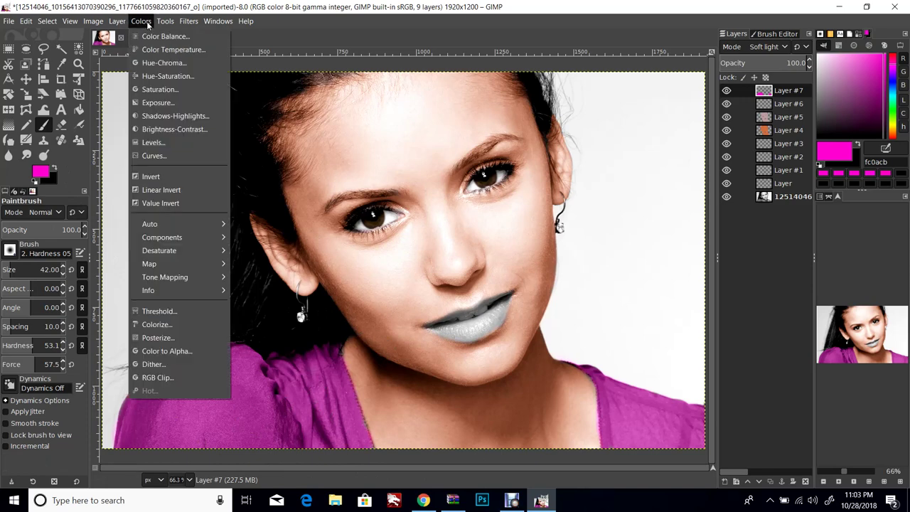
{"action": "left_click", "coordinate": [158, 76]}
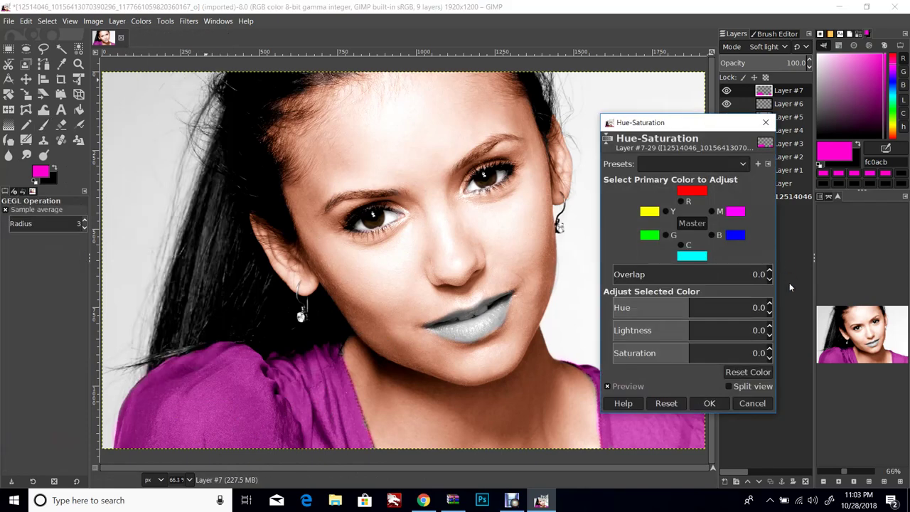
{"action": "left_click", "coordinate": [769, 304]}
{"action": "left_click", "coordinate": [769, 313]}
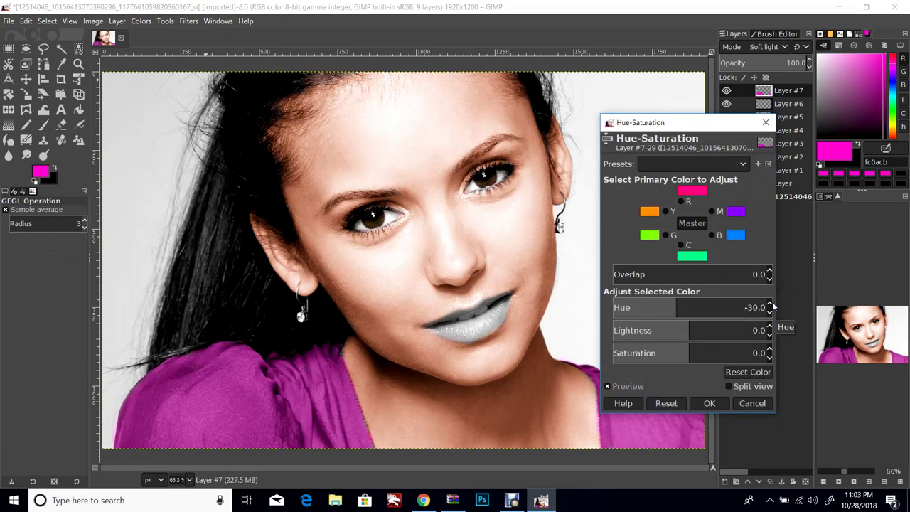
{"action": "left_click", "coordinate": [709, 403]}
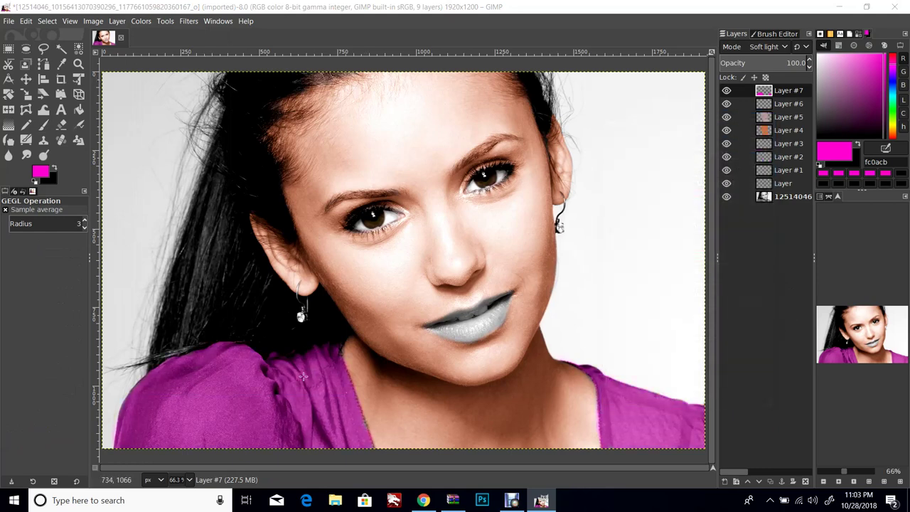
Step: Shift the blouse layer to blue with Hue-Saturation, setting the hue to -86
{"action": "left_click", "coordinate": [43, 124]}
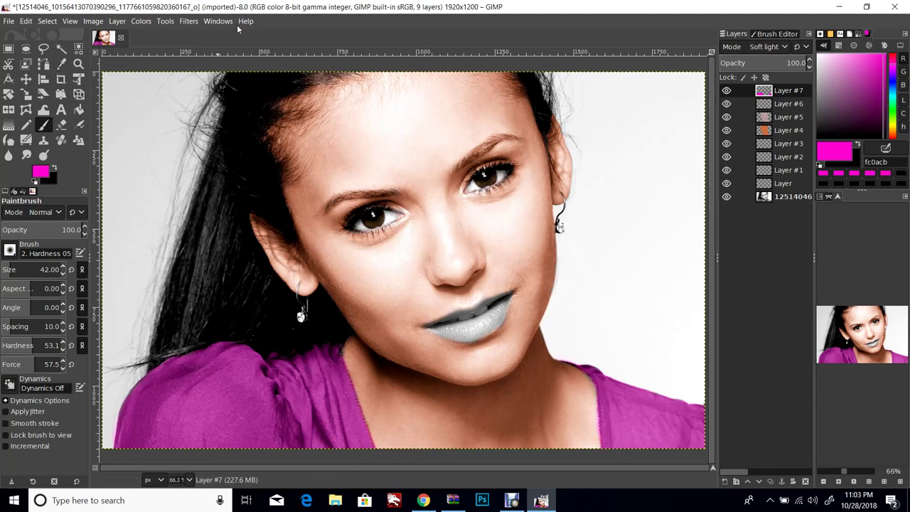
{"action": "left_click", "coordinate": [141, 21]}
{"action": "left_click", "coordinate": [152, 78]}
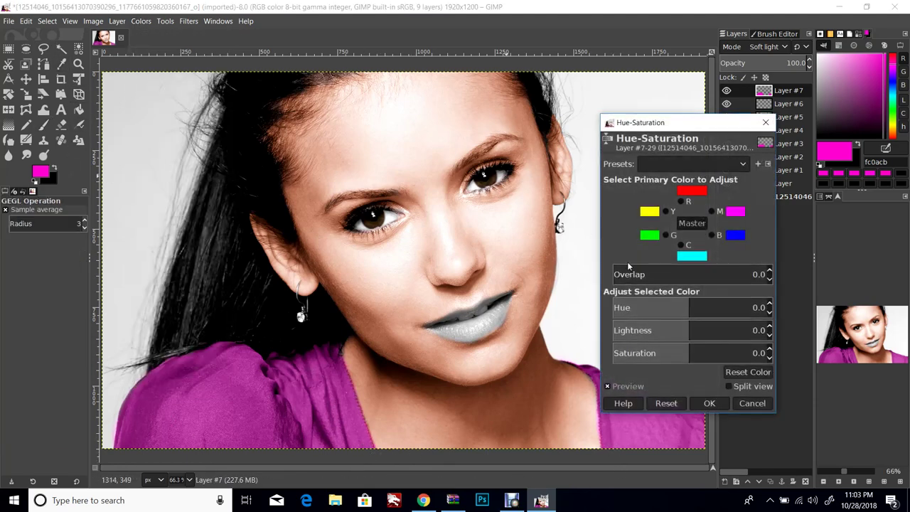
{"action": "scroll", "coordinate": [769, 313], "scroll_direction": "down", "scroll_amount": 20}
{"action": "scroll", "coordinate": [769, 314], "scroll_direction": "down", "scroll_amount": 15}
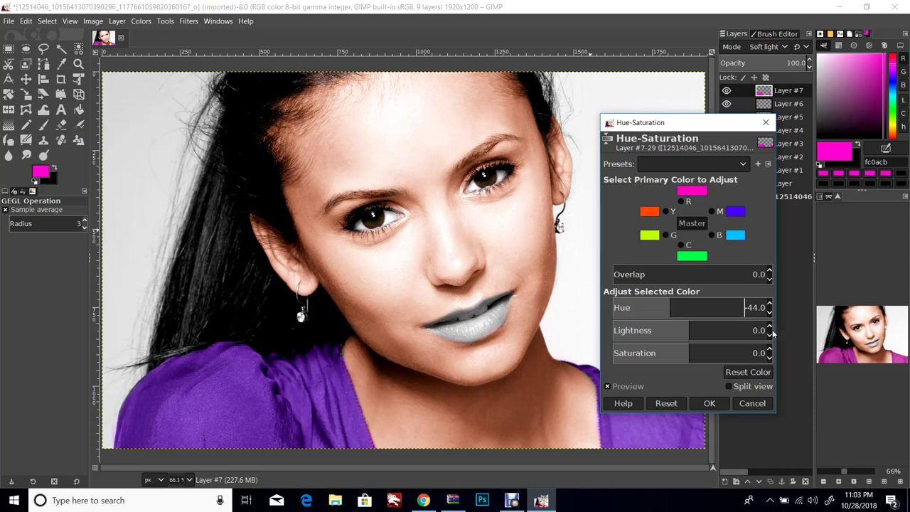
{"action": "scroll", "coordinate": [769, 317], "scroll_direction": "down", "scroll_amount": 19}
{"action": "scroll", "coordinate": [772, 318], "scroll_direction": "down", "scroll_amount": 16}
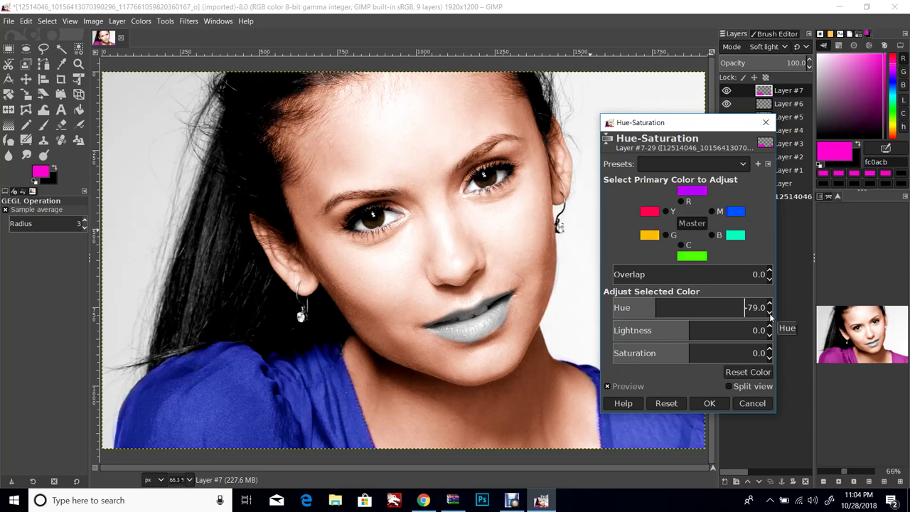
{"action": "scroll", "coordinate": [770, 317], "scroll_direction": "down", "scroll_amount": 7}
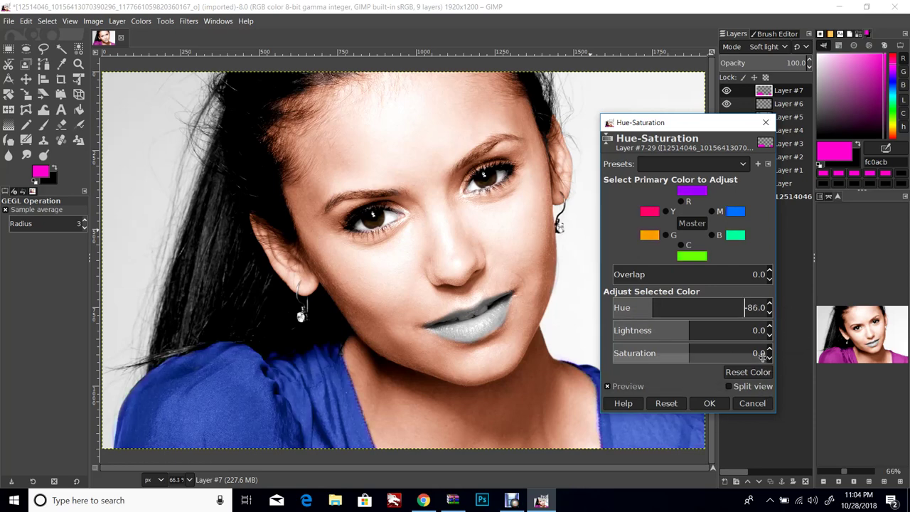
Step: Set the blouse layer's saturation to -8 and its lightness to -20
{"action": "scroll", "coordinate": [770, 358], "scroll_direction": "down", "scroll_amount": 5}
{"action": "scroll", "coordinate": [770, 357], "scroll_direction": "down", "scroll_amount": 3}
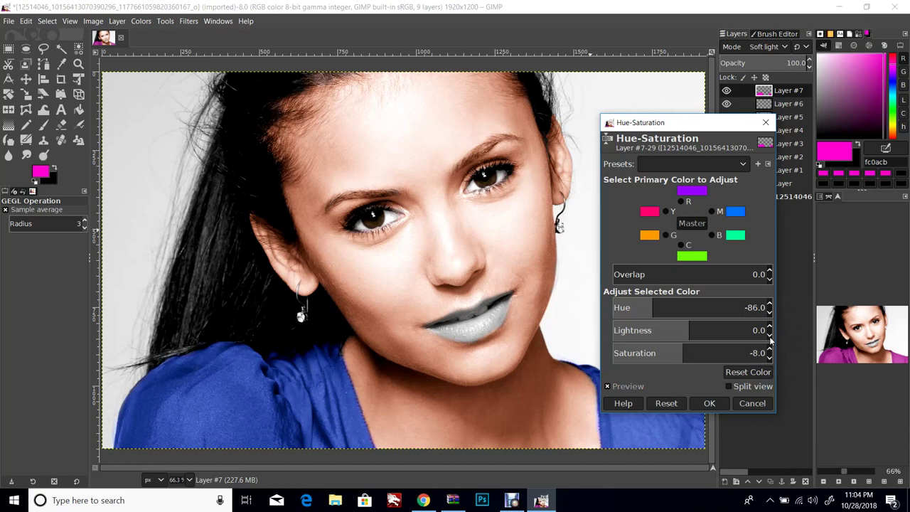
{"action": "scroll", "coordinate": [770, 336], "scroll_direction": "down", "scroll_amount": 10}
{"action": "scroll", "coordinate": [771, 336], "scroll_direction": "down", "scroll_amount": 1}
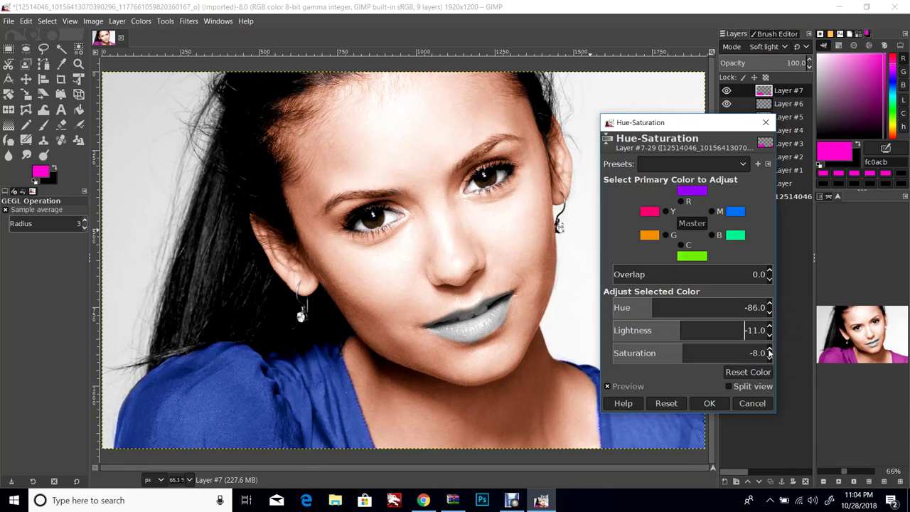
{"action": "scroll", "coordinate": [770, 327], "scroll_direction": "up", "scroll_amount": 4}
{"action": "scroll", "coordinate": [770, 335], "scroll_direction": "down", "scroll_amount": 5}
Step: Set the blouse layer's hue to -107 for a greener blue
{"action": "scroll", "coordinate": [769, 312], "scroll_direction": "down", "scroll_amount": 1}
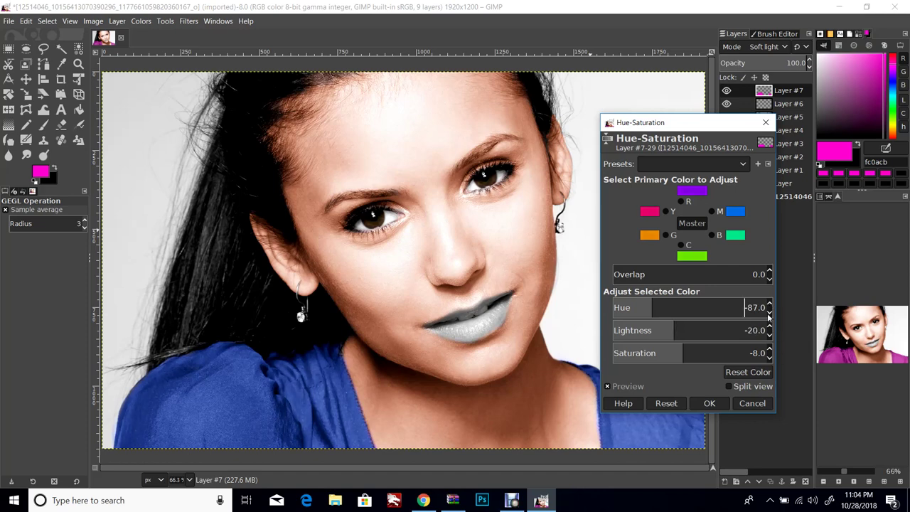
{"action": "scroll", "coordinate": [769, 316], "scroll_direction": "down", "scroll_amount": 9}
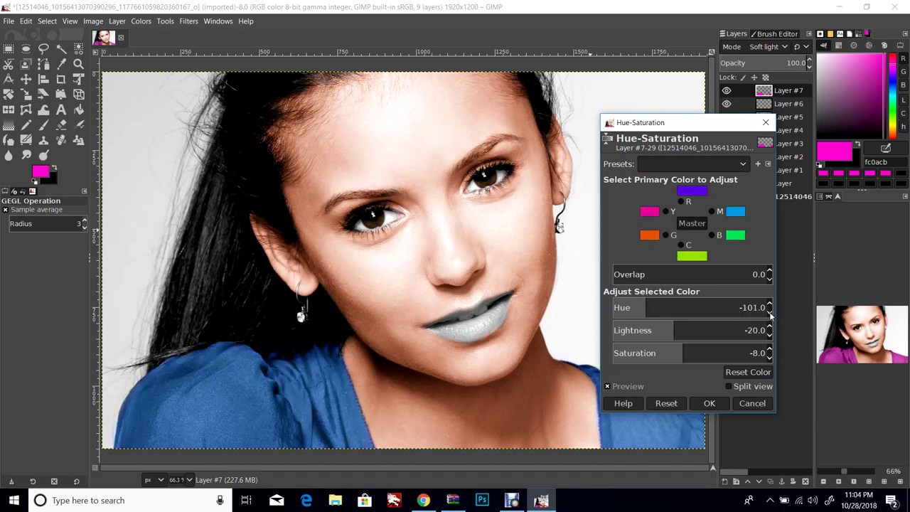
{"action": "scroll", "coordinate": [771, 315], "scroll_direction": "down", "scroll_amount": 3}
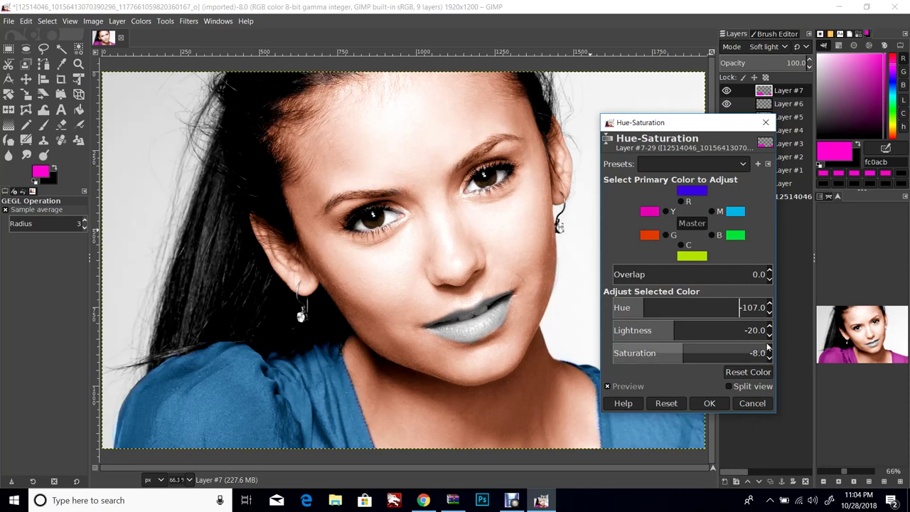
Step: Set the blouse layer's saturation to 12 and its lightness to -33
{"action": "scroll", "coordinate": [770, 353], "scroll_direction": "up", "scroll_amount": 4}
{"action": "scroll", "coordinate": [770, 353], "scroll_direction": "up", "scroll_amount": 10}
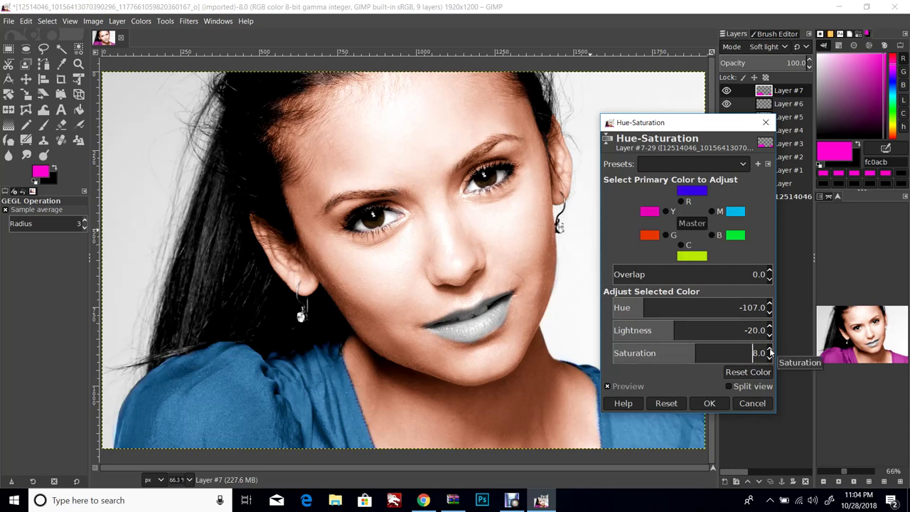
{"action": "scroll", "coordinate": [771, 337], "scroll_direction": "down", "scroll_amount": 1}
{"action": "scroll", "coordinate": [770, 338], "scroll_direction": "down", "scroll_amount": 8}
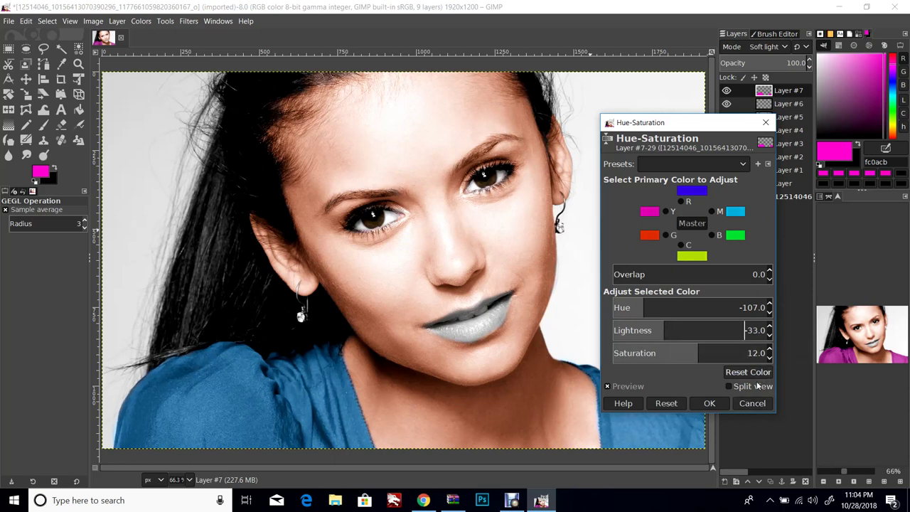
Step: Set the blouse layer's lightness to -43 and apply the Hue-Saturation adjustment
{"action": "scroll", "coordinate": [770, 337], "scroll_direction": "down", "scroll_amount": 8}
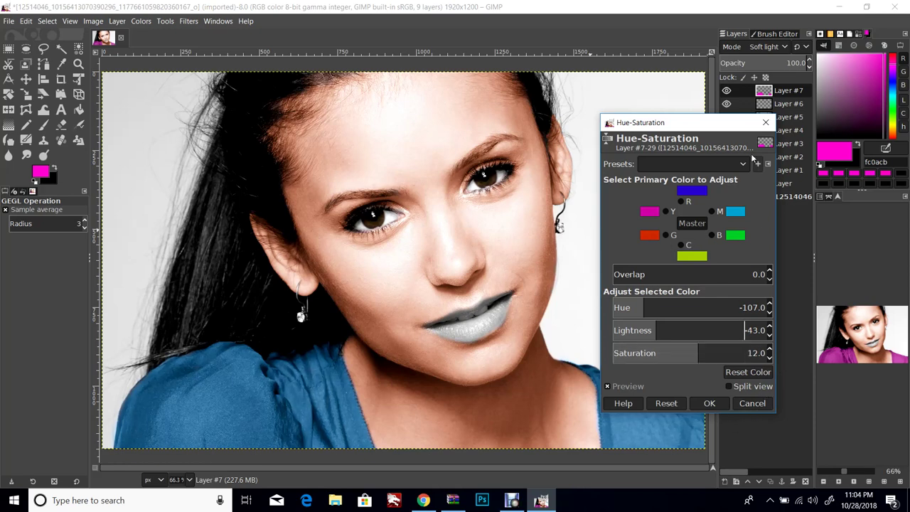
{"action": "left_click", "coordinate": [710, 403]}
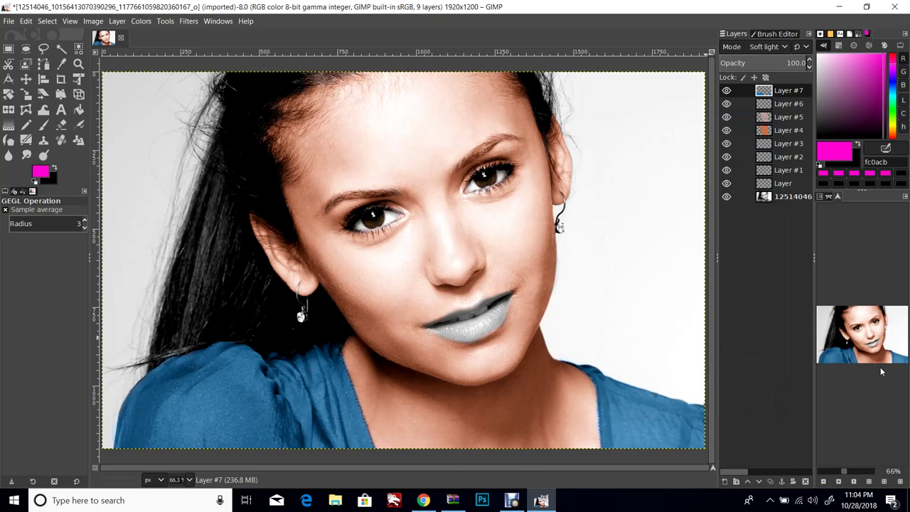
Step: Add a new transparent layer in Soft light mode above the blouse layer
{"action": "left_click", "coordinate": [118, 21]}
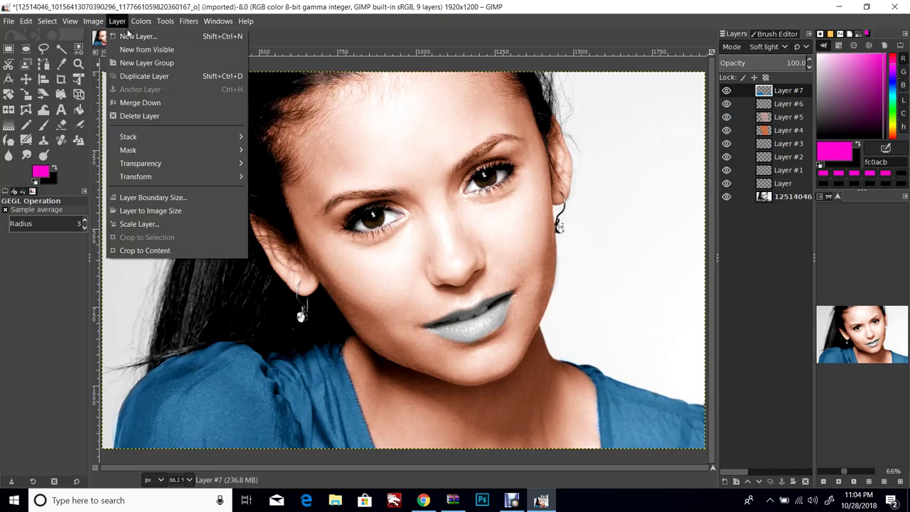
{"action": "left_click", "coordinate": [135, 36]}
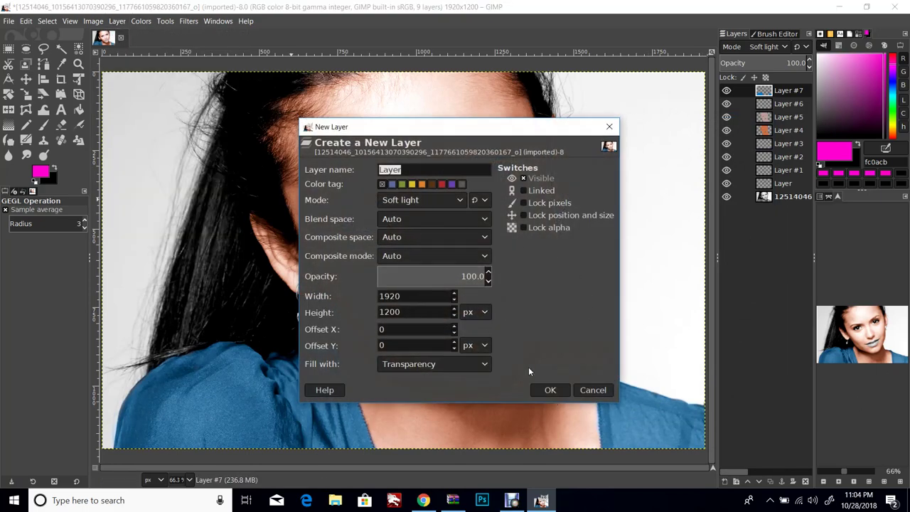
{"action": "left_click", "coordinate": [552, 390]}
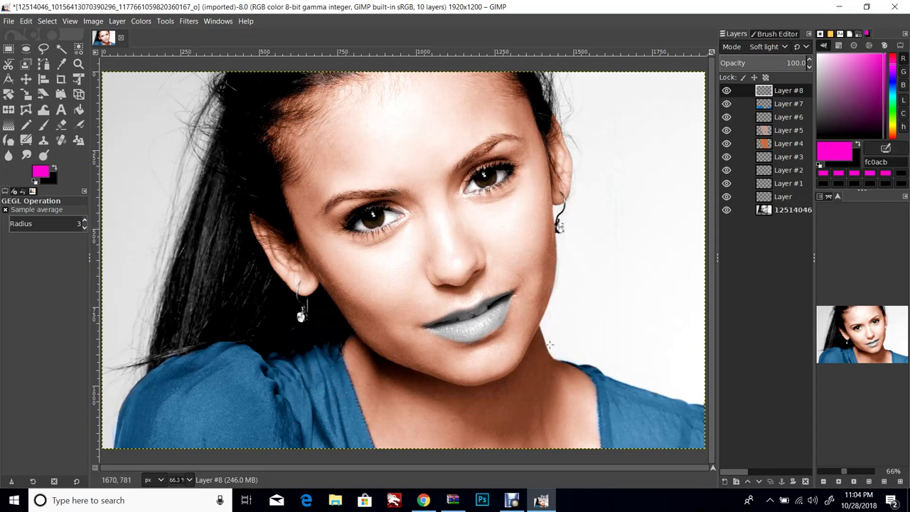
Step: Paint the upper lip magenta with the Paintbrush at size 11, staying off the teeth
{"action": "left_click", "coordinate": [44, 124]}
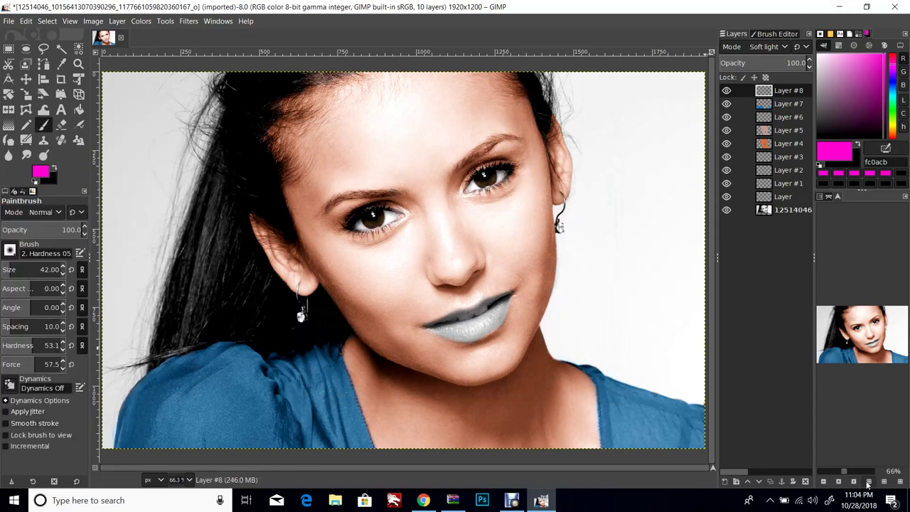
{"action": "left_click_drag", "start_coordinate": [846, 472], "coordinate": [848, 473]}
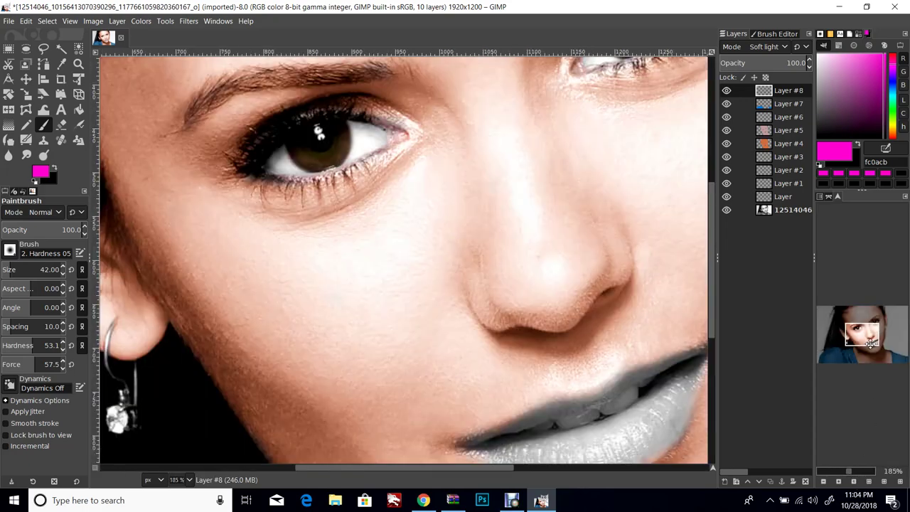
{"action": "mouse_move", "coordinate": [870, 332]}
{"action": "left_mouse_down"}
{"action": "mouse_move", "coordinate": [870, 341]}
{"action": "mouse_move", "coordinate": [881, 340]}
{"action": "left_mouse_up"}
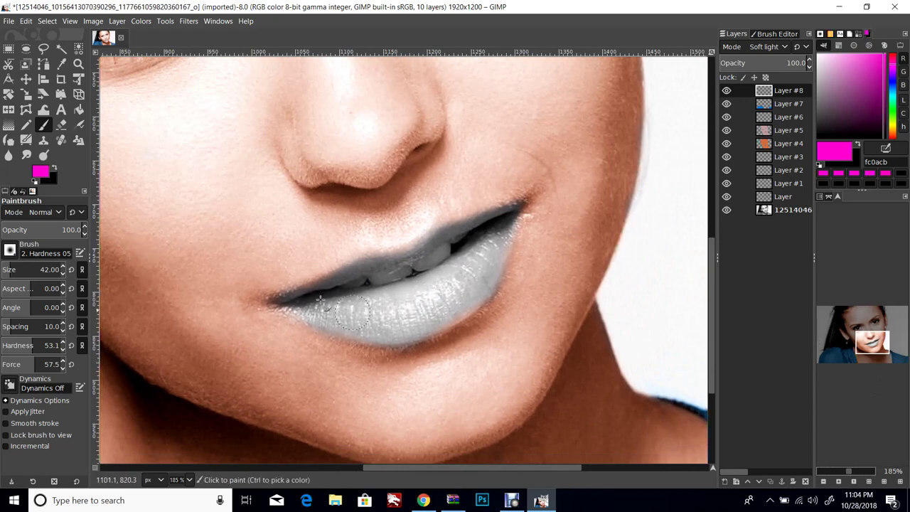
{"action": "scroll", "coordinate": [63, 276], "scroll_direction": "down", "scroll_amount": 6}
{"action": "scroll", "coordinate": [62, 276], "scroll_direction": "down", "scroll_amount": 17}
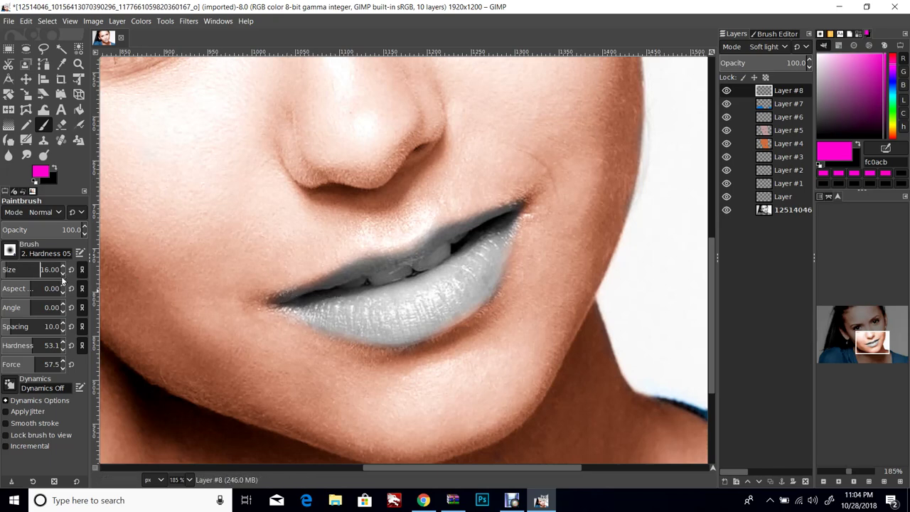
{"action": "scroll", "coordinate": [62, 278], "scroll_direction": "down", "scroll_amount": 2}
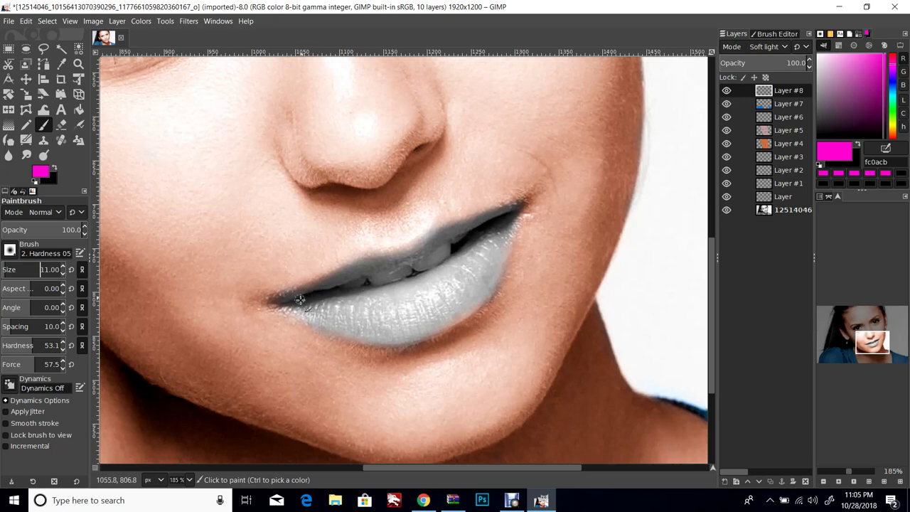
{"action": "mouse_move", "coordinate": [283, 298]}
{"action": "left_mouse_down"}
{"action": "mouse_move", "coordinate": [361, 260]}
{"action": "mouse_move", "coordinate": [401, 254]}
{"action": "mouse_move", "coordinate": [441, 226]}
{"action": "mouse_move", "coordinate": [518, 206]}
{"action": "mouse_move", "coordinate": [415, 258]}
{"action": "mouse_move", "coordinate": [465, 228]}
{"action": "mouse_move", "coordinate": [453, 224]}
{"action": "mouse_move", "coordinate": [517, 208]}
{"action": "mouse_move", "coordinate": [468, 222]}
{"action": "left_mouse_up"}
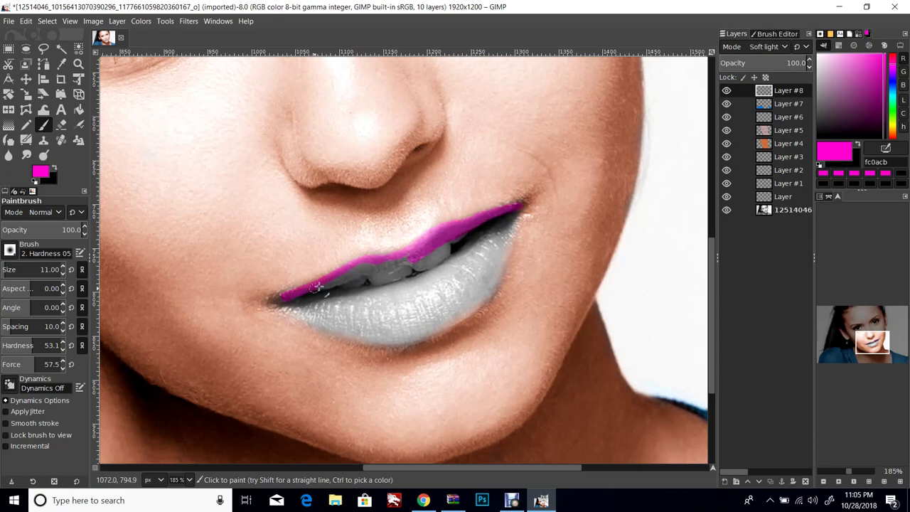
{"action": "mouse_move", "coordinate": [329, 284]}
{"action": "left_mouse_down"}
{"action": "mouse_move", "coordinate": [417, 253]}
{"action": "mouse_move", "coordinate": [366, 263]}
{"action": "mouse_move", "coordinate": [276, 301]}
{"action": "left_mouse_up"}
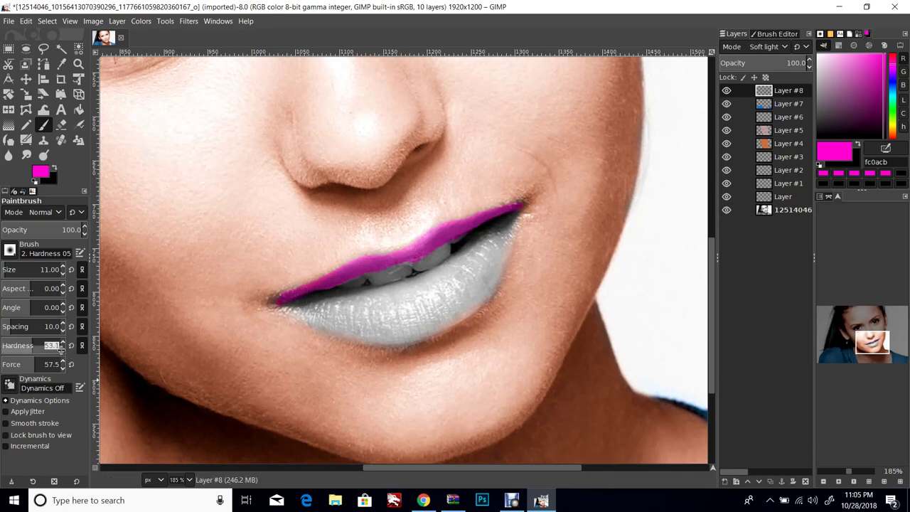
Step: Lower the brush hardness to 35 and paint the entire lower lip magenta
{"action": "left_click_drag", "start_coordinate": [65, 348], "coordinate": [65, 354]}
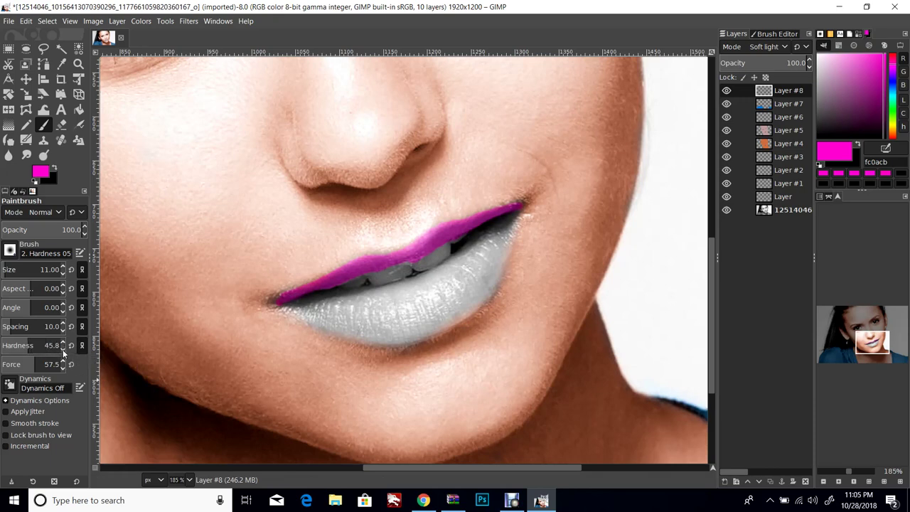
{"action": "left_click_drag", "start_coordinate": [62, 351], "coordinate": [61, 351]}
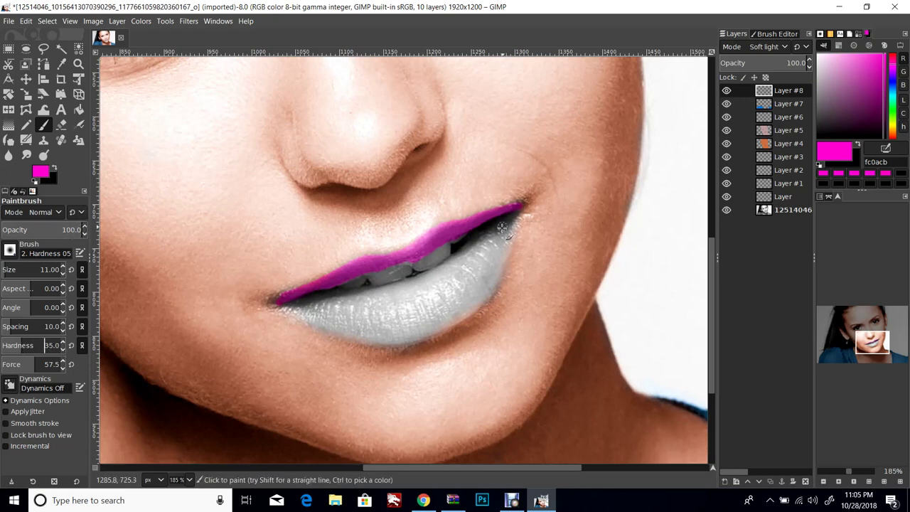
{"action": "mouse_move", "coordinate": [505, 243]}
{"action": "left_mouse_down"}
{"action": "mouse_move", "coordinate": [510, 219]}
{"action": "mouse_move", "coordinate": [471, 246]}
{"action": "mouse_move", "coordinate": [498, 241]}
{"action": "mouse_move", "coordinate": [494, 257]}
{"action": "mouse_move", "coordinate": [513, 228]}
{"action": "mouse_move", "coordinate": [508, 244]}
{"action": "mouse_move", "coordinate": [515, 241]}
{"action": "mouse_move", "coordinate": [520, 217]}
{"action": "mouse_move", "coordinate": [482, 299]}
{"action": "mouse_move", "coordinate": [496, 252]}
{"action": "left_mouse_up"}
{"action": "mouse_move", "coordinate": [448, 270]}
{"action": "left_mouse_down"}
{"action": "mouse_move", "coordinate": [456, 258]}
{"action": "mouse_move", "coordinate": [409, 290]}
{"action": "left_mouse_up"}
{"action": "mouse_move", "coordinate": [464, 270]}
{"action": "left_mouse_down"}
{"action": "mouse_move", "coordinate": [434, 307]}
{"action": "mouse_move", "coordinate": [476, 298]}
{"action": "mouse_move", "coordinate": [463, 310]}
{"action": "mouse_move", "coordinate": [492, 289]}
{"action": "left_mouse_up"}
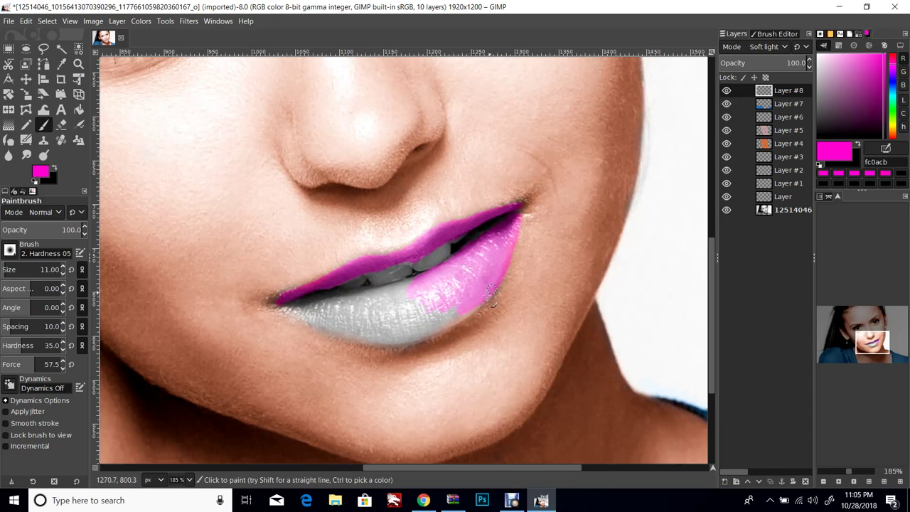
{"action": "left_click_drag", "start_coordinate": [396, 343], "coordinate": [379, 345]}
{"action": "mouse_move", "coordinate": [293, 304]}
{"action": "left_mouse_down"}
{"action": "mouse_move", "coordinate": [384, 345]}
{"action": "mouse_move", "coordinate": [356, 338]}
{"action": "mouse_move", "coordinate": [402, 343]}
{"action": "mouse_move", "coordinate": [416, 341]}
{"action": "mouse_move", "coordinate": [378, 343]}
{"action": "mouse_move", "coordinate": [432, 333]}
{"action": "left_mouse_up"}
{"action": "mouse_move", "coordinate": [468, 294]}
{"action": "left_mouse_down"}
{"action": "mouse_move", "coordinate": [427, 263]}
{"action": "mouse_move", "coordinate": [412, 295]}
{"action": "mouse_move", "coordinate": [423, 288]}
{"action": "mouse_move", "coordinate": [389, 291]}
{"action": "mouse_move", "coordinate": [412, 285]}
{"action": "mouse_move", "coordinate": [389, 290]}
{"action": "left_mouse_up"}
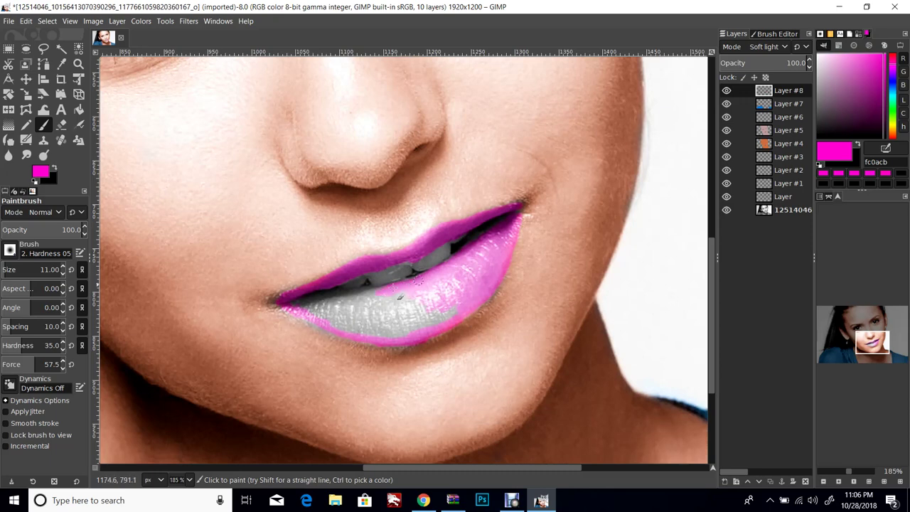
{"action": "mouse_move", "coordinate": [334, 295]}
{"action": "left_mouse_down"}
{"action": "mouse_move", "coordinate": [298, 305]}
{"action": "mouse_move", "coordinate": [433, 287]}
{"action": "left_mouse_up"}
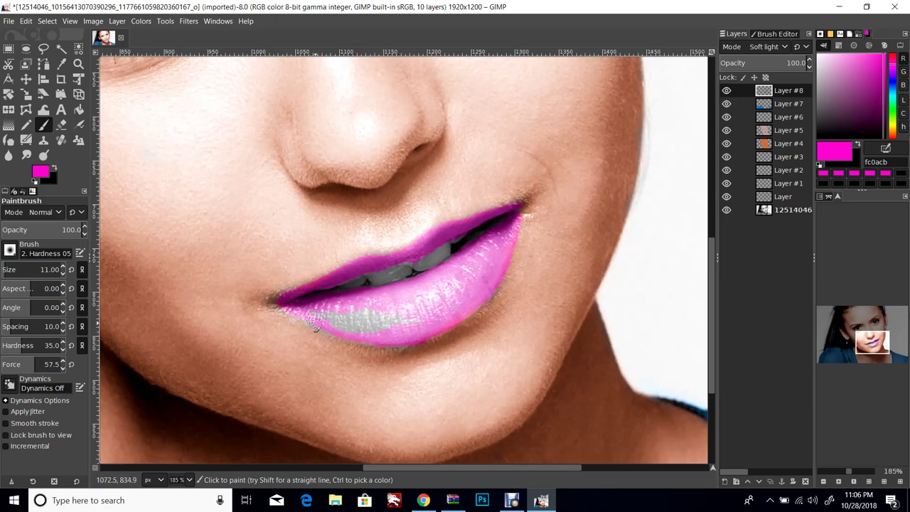
{"action": "mouse_move", "coordinate": [328, 329]}
{"action": "left_mouse_down"}
{"action": "mouse_move", "coordinate": [350, 326]}
{"action": "mouse_move", "coordinate": [323, 314]}
{"action": "mouse_move", "coordinate": [346, 327]}
{"action": "left_mouse_up"}
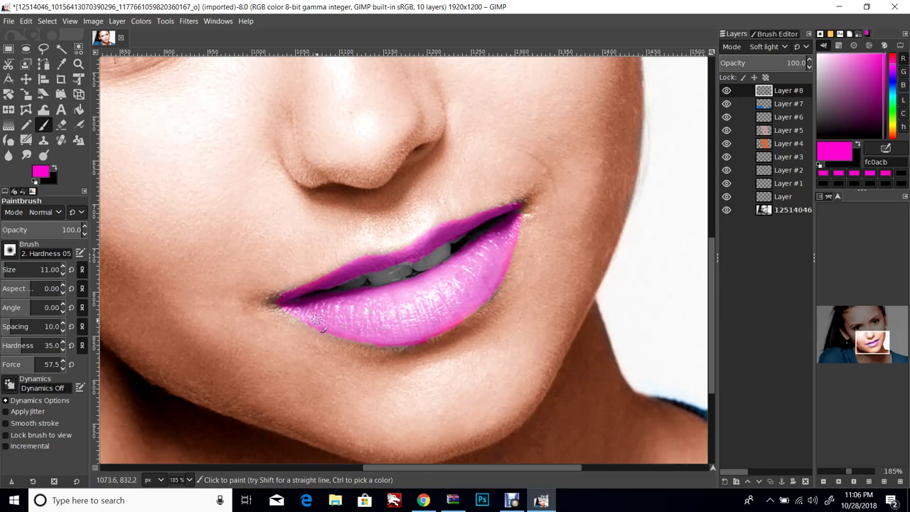
Step: Shift the lip layer toward pink with Hue-Saturation, setting the hue to 34
{"action": "left_click", "coordinate": [141, 21]}
{"action": "left_click", "coordinate": [161, 74]}
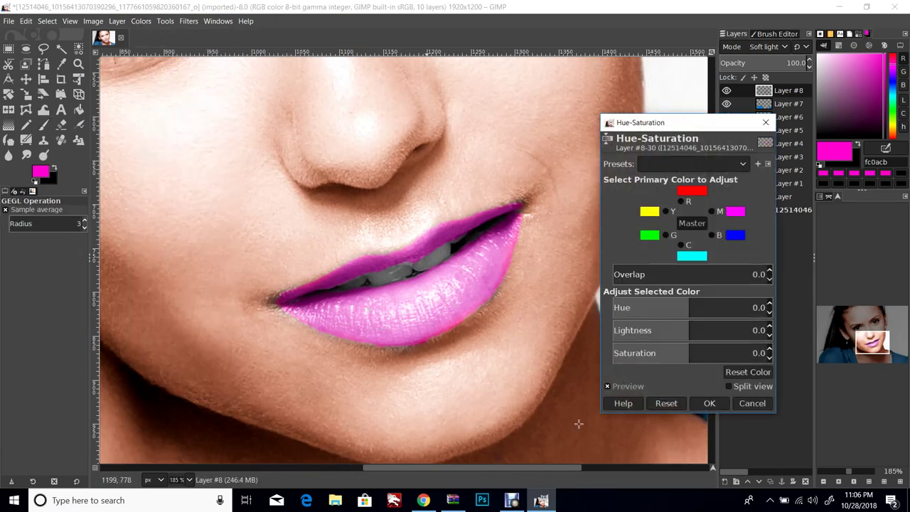
{"action": "left_click_drag", "start_coordinate": [770, 307], "coordinate": [786, 317]}
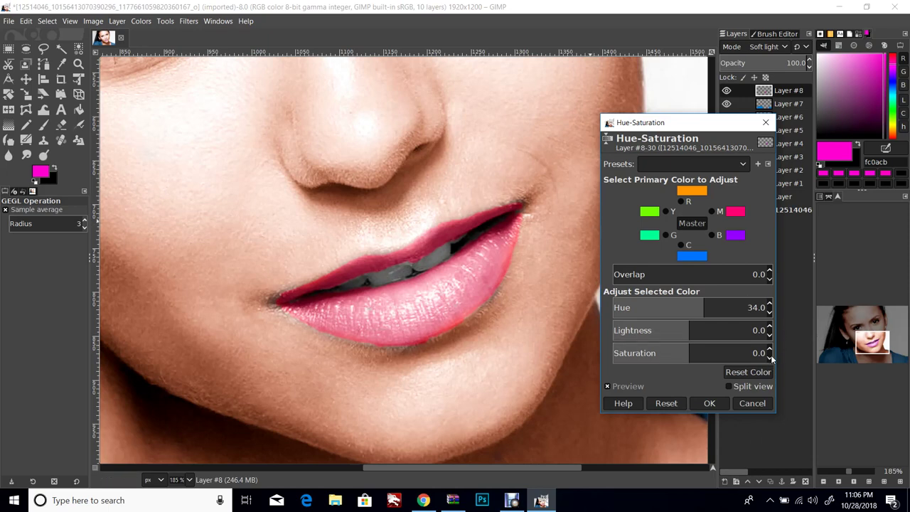
Step: Set the lip layer's saturation to -23 and lightness to -24, and apply the adjustment
{"action": "scroll", "coordinate": [769, 360], "scroll_direction": "down", "scroll_amount": 10}
{"action": "scroll", "coordinate": [769, 360], "scroll_direction": "down", "scroll_amount": 7}
{"action": "scroll", "coordinate": [771, 351], "scroll_direction": "up", "scroll_amount": 11}
{"action": "scroll", "coordinate": [770, 334], "scroll_direction": "down", "scroll_amount": 6}
{"action": "scroll", "coordinate": [770, 338], "scroll_direction": "down", "scroll_amount": 20}
{"action": "scroll", "coordinate": [770, 332], "scroll_direction": "up", "scroll_amount": 10}
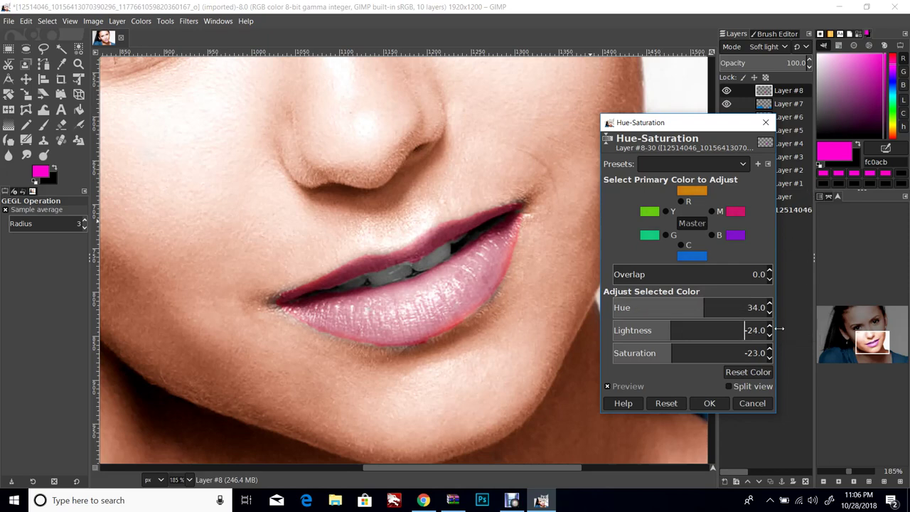
{"action": "left_click", "coordinate": [714, 403]}
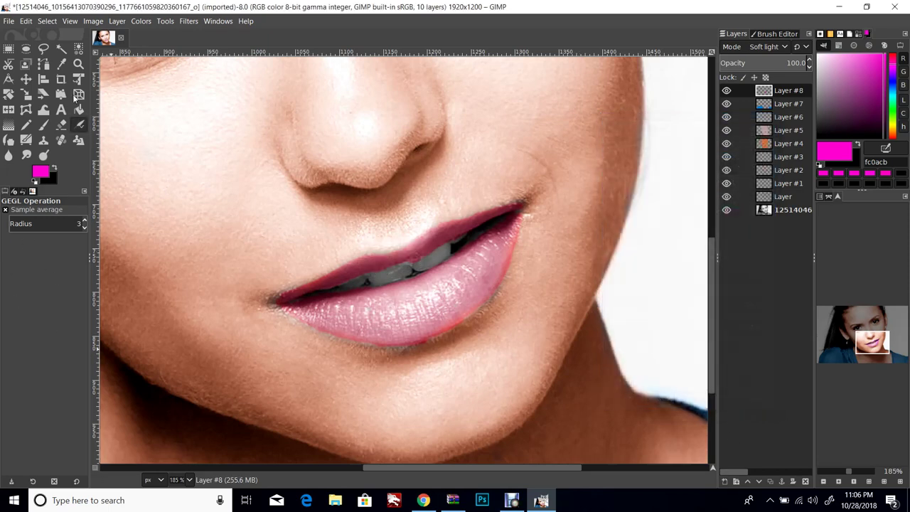
Step: Soften the color along the outer edges of both lips with the Eraser at 32 opacity
{"action": "left_click", "coordinate": [61, 124]}
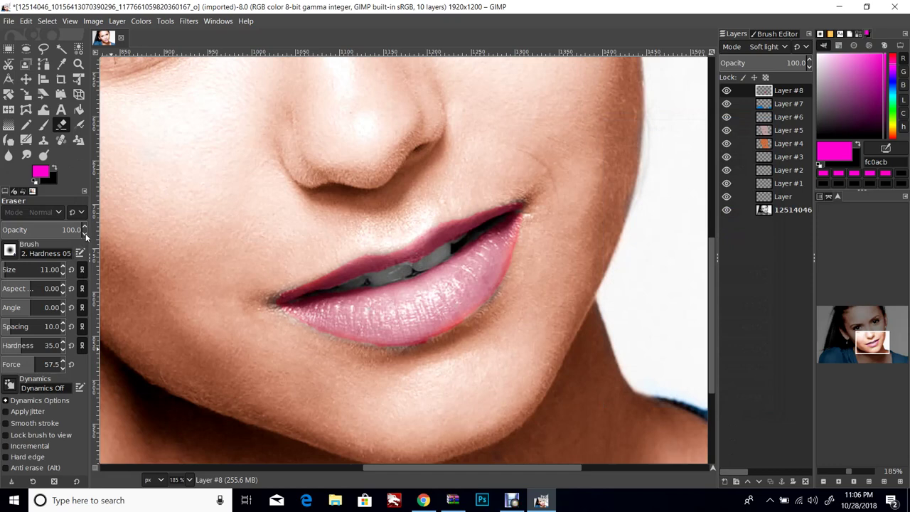
{"action": "scroll", "coordinate": [85, 235], "scroll_direction": "down", "scroll_amount": 20}
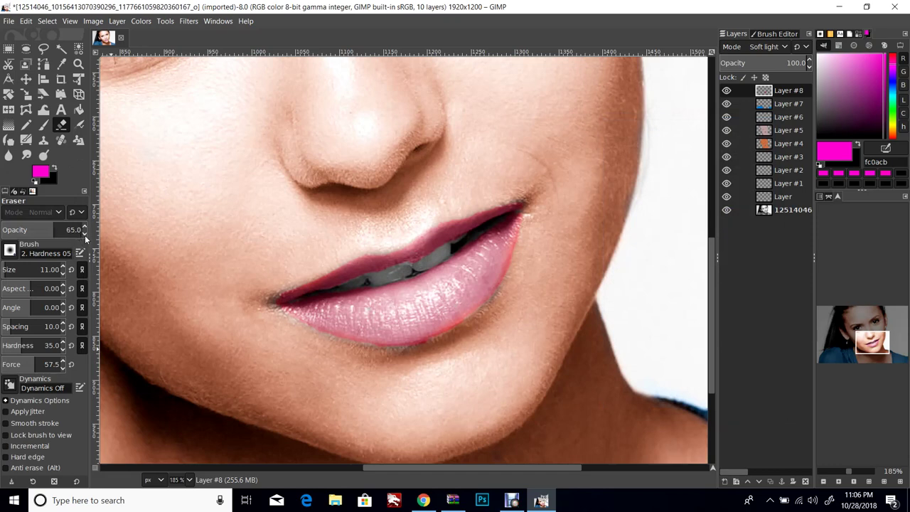
{"action": "scroll", "coordinate": [85, 235], "scroll_direction": "down", "scroll_amount": 20}
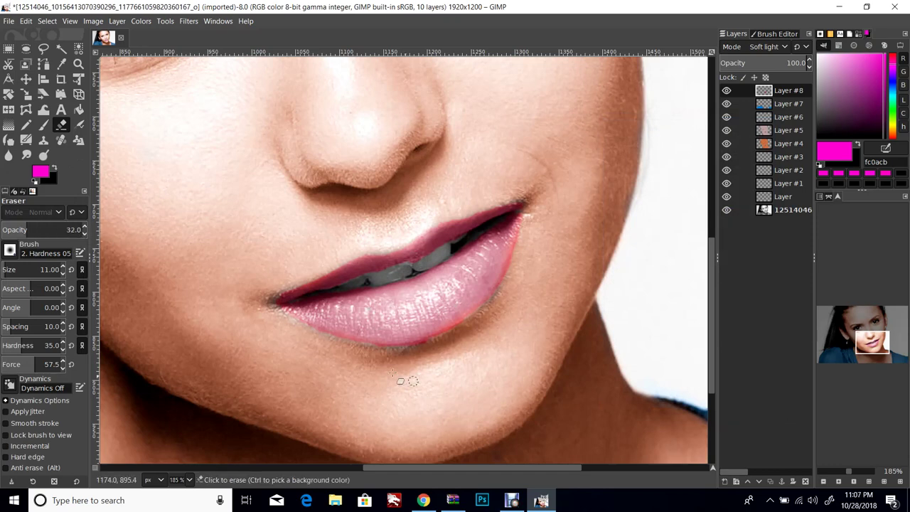
{"action": "mouse_move", "coordinate": [313, 337]}
{"action": "left_mouse_down"}
{"action": "mouse_move", "coordinate": [299, 324]}
{"action": "mouse_move", "coordinate": [325, 340]}
{"action": "mouse_move", "coordinate": [409, 351]}
{"action": "mouse_move", "coordinate": [485, 326]}
{"action": "mouse_move", "coordinate": [425, 341]}
{"action": "mouse_move", "coordinate": [462, 324]}
{"action": "mouse_move", "coordinate": [402, 346]}
{"action": "mouse_move", "coordinate": [485, 306]}
{"action": "left_mouse_up"}
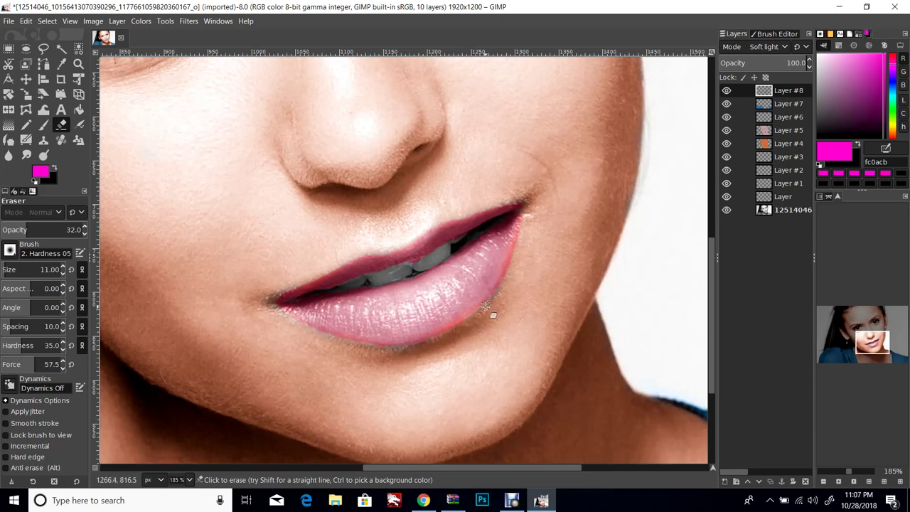
{"action": "mouse_move", "coordinate": [521, 254]}
{"action": "left_mouse_down"}
{"action": "mouse_move", "coordinate": [510, 275]}
{"action": "mouse_move", "coordinate": [527, 221]}
{"action": "mouse_move", "coordinate": [481, 308]}
{"action": "mouse_move", "coordinate": [444, 330]}
{"action": "mouse_move", "coordinate": [445, 315]}
{"action": "mouse_move", "coordinate": [463, 339]}
{"action": "mouse_move", "coordinate": [387, 354]}
{"action": "mouse_move", "coordinate": [353, 343]}
{"action": "mouse_move", "coordinate": [294, 325]}
{"action": "mouse_move", "coordinate": [314, 300]}
{"action": "mouse_move", "coordinate": [274, 297]}
{"action": "mouse_move", "coordinate": [306, 278]}
{"action": "mouse_move", "coordinate": [273, 295]}
{"action": "mouse_move", "coordinate": [323, 269]}
{"action": "mouse_move", "coordinate": [282, 294]}
{"action": "left_mouse_up"}
{"action": "mouse_move", "coordinate": [404, 248]}
{"action": "left_mouse_down"}
{"action": "mouse_move", "coordinate": [434, 225]}
{"action": "mouse_move", "coordinate": [488, 207]}
{"action": "left_mouse_up"}
{"action": "left_click_drag", "start_coordinate": [537, 260], "coordinate": [504, 278]}
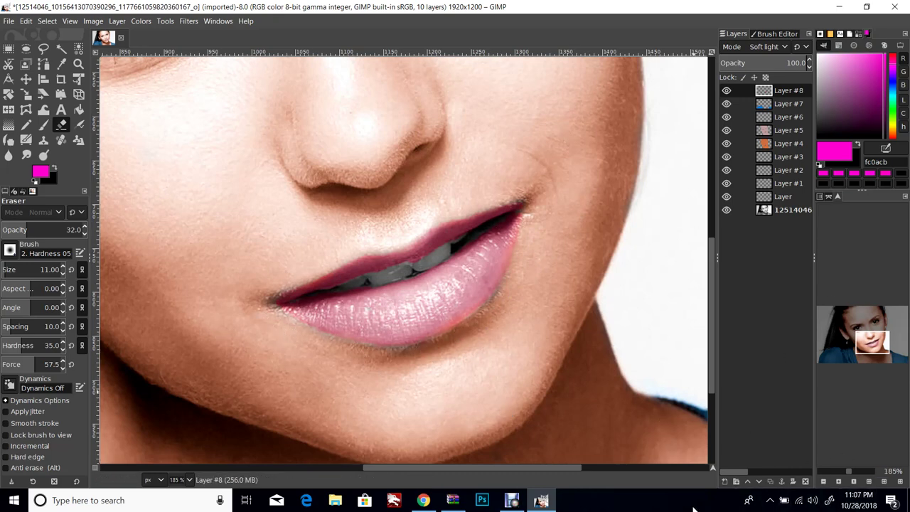
Step: Add another transparent Soft light layer above the lip color layer
{"action": "left_click", "coordinate": [118, 20]}
{"action": "left_click", "coordinate": [142, 34]}
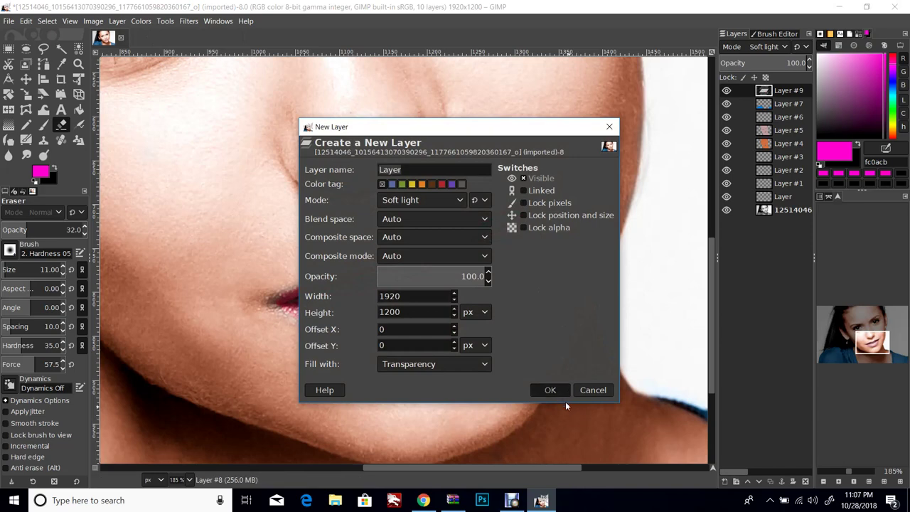
{"action": "left_click", "coordinate": [551, 390]}
Step: Paint magenta over the gray skin gaps around the lip outline and mouth corners with the size 11 Paintbrush
{"action": "key", "text": "p"}
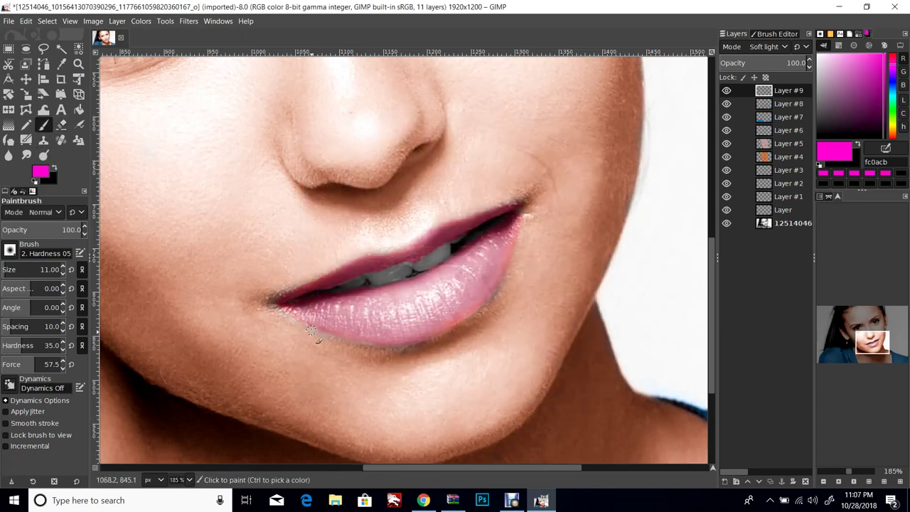
{"action": "left_click_drag", "start_coordinate": [308, 331], "coordinate": [300, 325]}
{"action": "left_click_drag", "start_coordinate": [347, 343], "coordinate": [428, 346]}
{"action": "left_click_drag", "start_coordinate": [506, 282], "coordinate": [483, 309]}
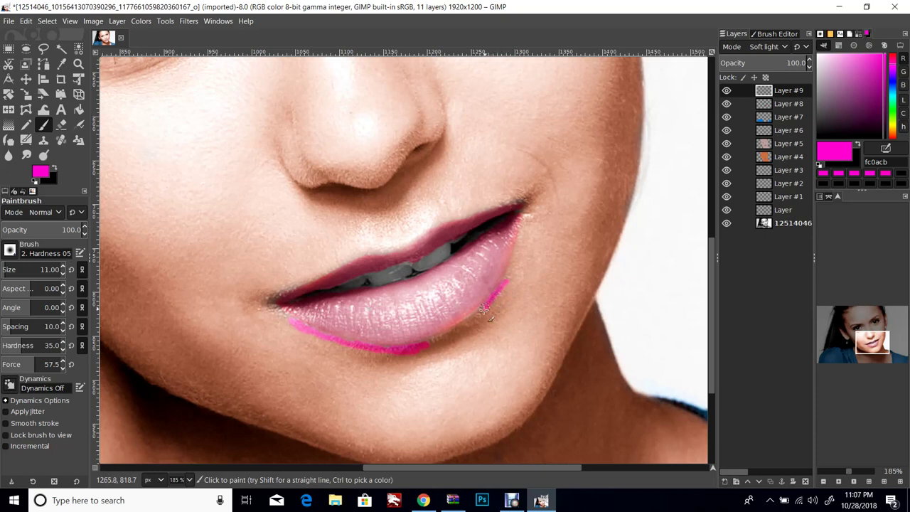
{"action": "left_click_drag", "start_coordinate": [370, 250], "coordinate": [430, 231]}
{"action": "mouse_move", "coordinate": [297, 283]}
{"action": "left_mouse_down"}
{"action": "mouse_move", "coordinate": [272, 297]}
{"action": "mouse_move", "coordinate": [281, 315]}
{"action": "mouse_move", "coordinate": [268, 301]}
{"action": "left_mouse_up"}
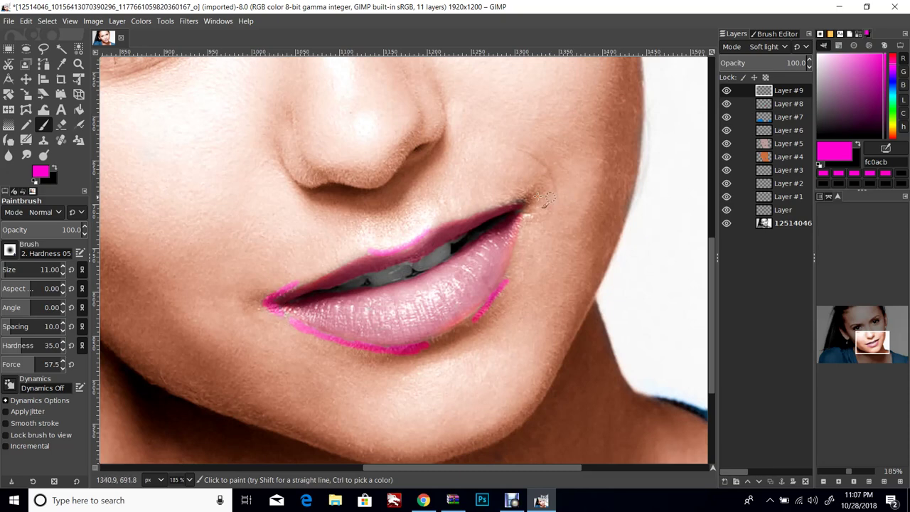
{"action": "left_click_drag", "start_coordinate": [509, 198], "coordinate": [529, 198]}
Step: Blend the lip outline layer into the skin with Hue-Saturation, applying hue 58.4, lightness 18 and saturation -75
{"action": "left_click", "coordinate": [141, 21]}
{"action": "left_click", "coordinate": [192, 73]}
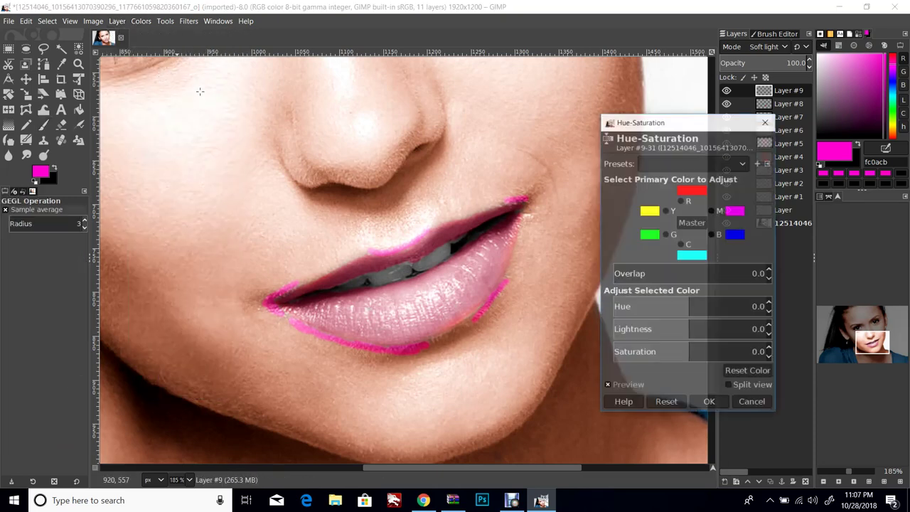
{"action": "left_click", "coordinate": [769, 305]}
{"action": "left_click", "coordinate": [768, 304]}
{"action": "left_click_drag", "start_coordinate": [724, 311], "coordinate": [760, 307]}
{"action": "left_click_drag", "start_coordinate": [770, 359], "coordinate": [770, 360]}
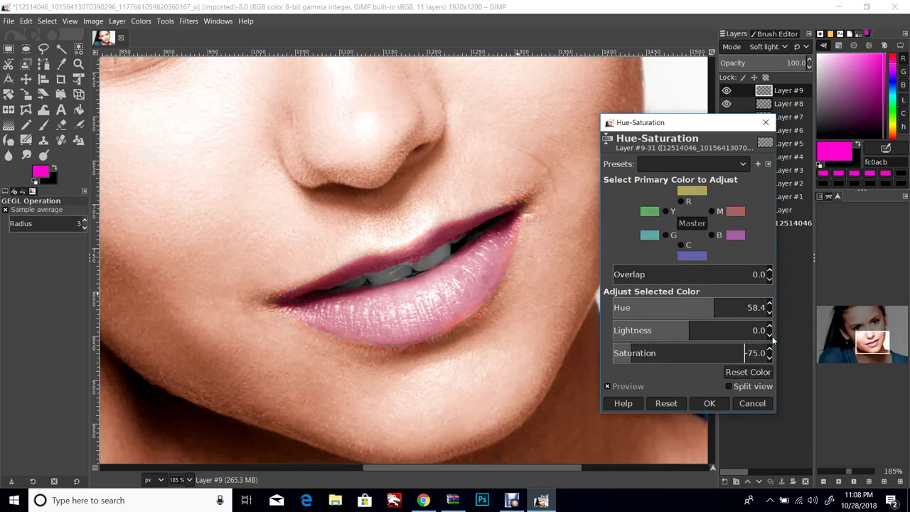
{"action": "left_click_drag", "start_coordinate": [770, 327], "coordinate": [770, 327]}
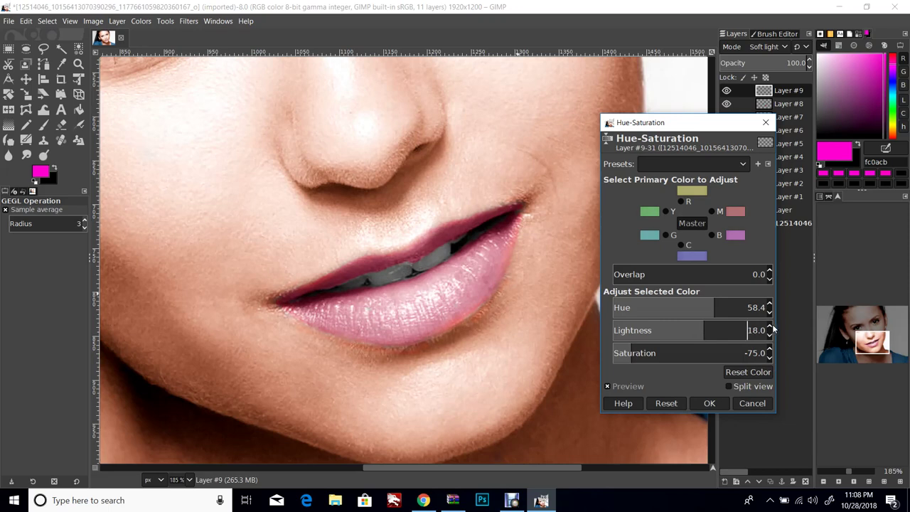
{"action": "left_click", "coordinate": [723, 403]}
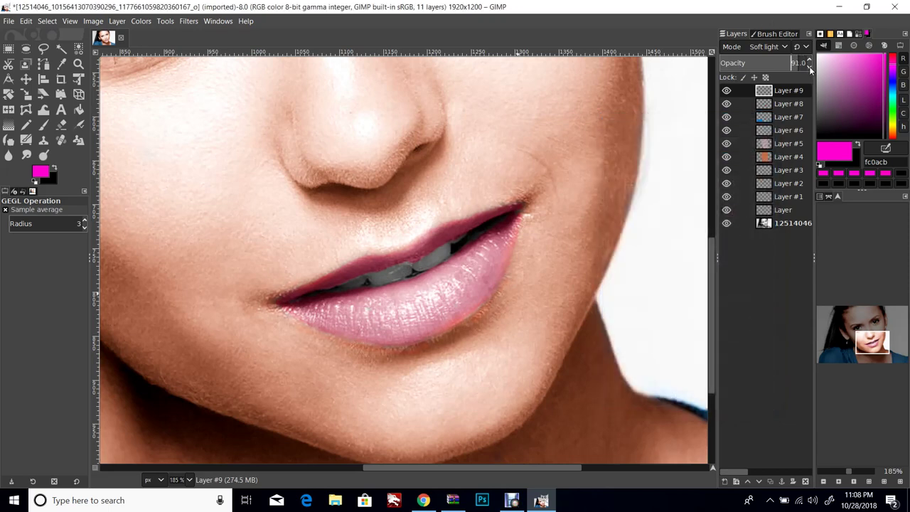
Step: Reduce the lip outline layer's opacity to 57
{"action": "left_click_drag", "start_coordinate": [809, 66], "coordinate": [811, 67]}
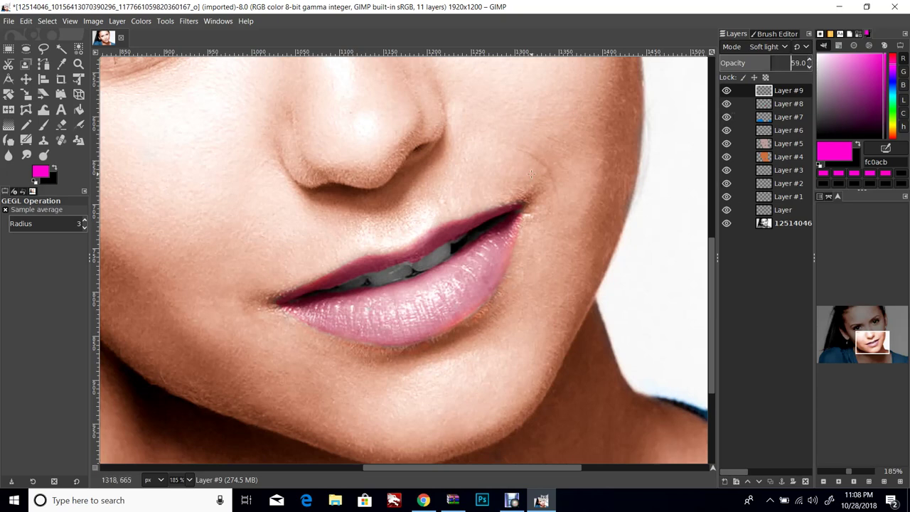
{"action": "left_click", "coordinate": [810, 66]}
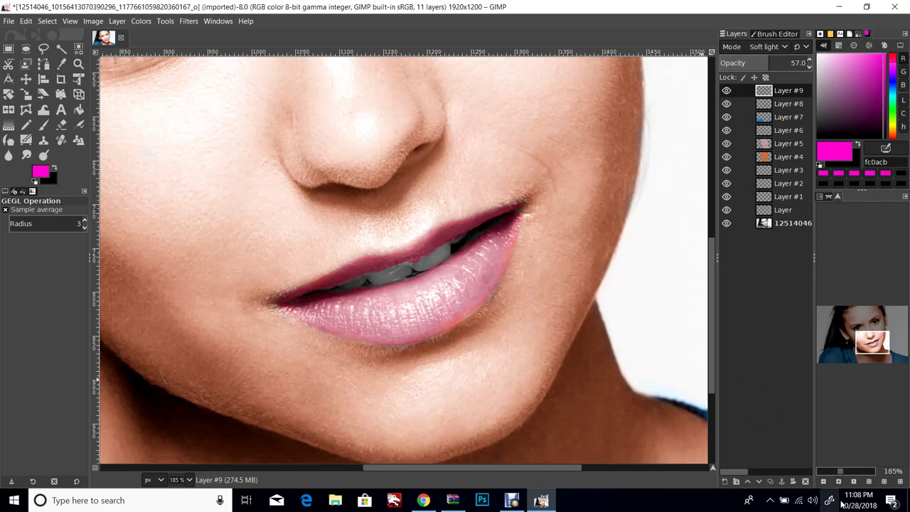
{"action": "key", "text": "grave"}
{"action": "left_click_drag", "start_coordinate": [842, 470], "coordinate": [844, 469]}
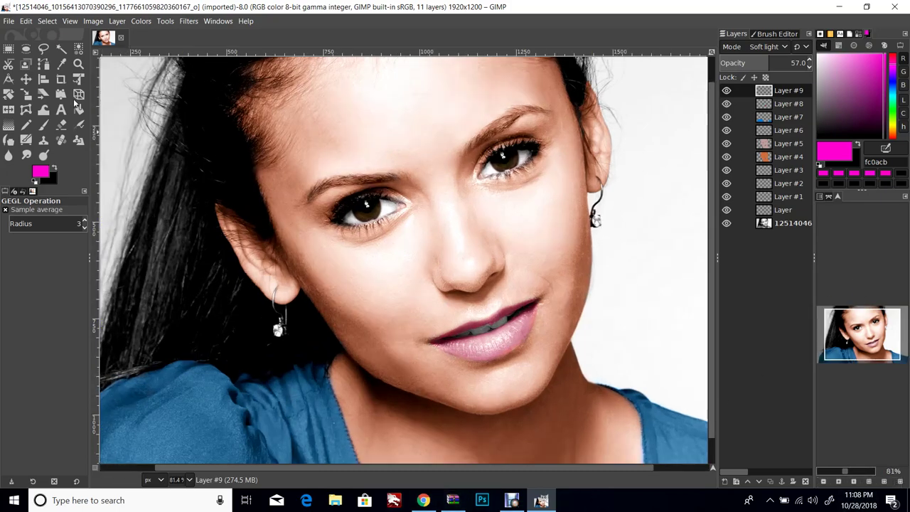
Step: Add a transparent Soft light layer above the lip outline layer
{"action": "left_click", "coordinate": [118, 20]}
{"action": "left_click", "coordinate": [127, 37]}
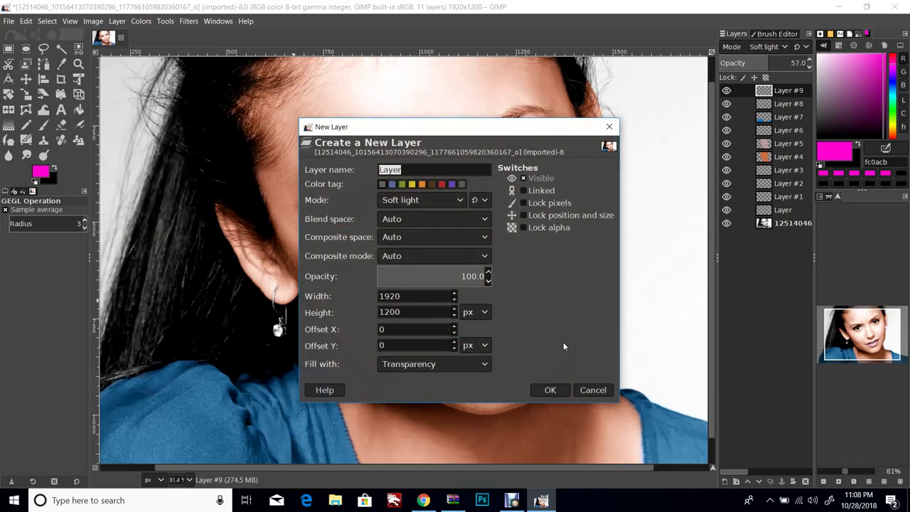
{"action": "left_click", "coordinate": [550, 390]}
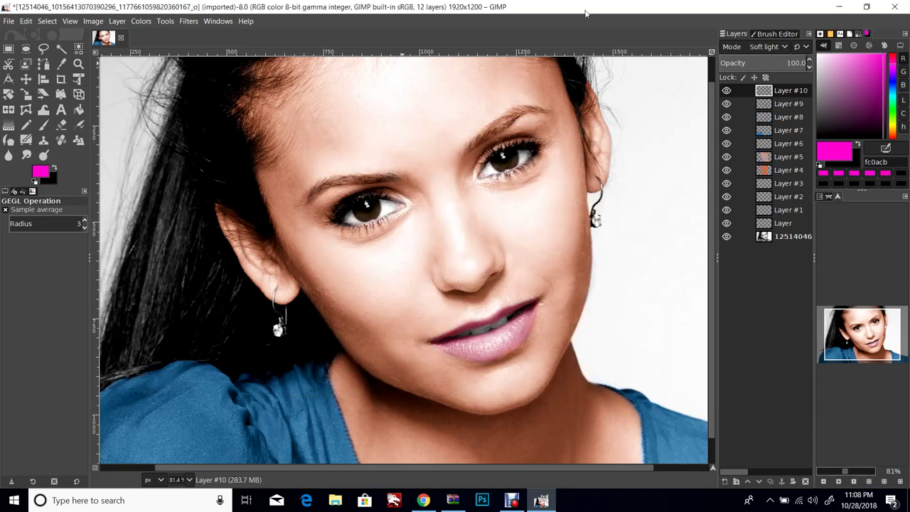
Step: Paint magenta over the long hair behind the shoulder with the size 121 Paintbrush at full opacity
{"action": "left_click", "coordinate": [842, 472]}
{"action": "left_click_drag", "start_coordinate": [845, 474], "coordinate": [849, 475]}
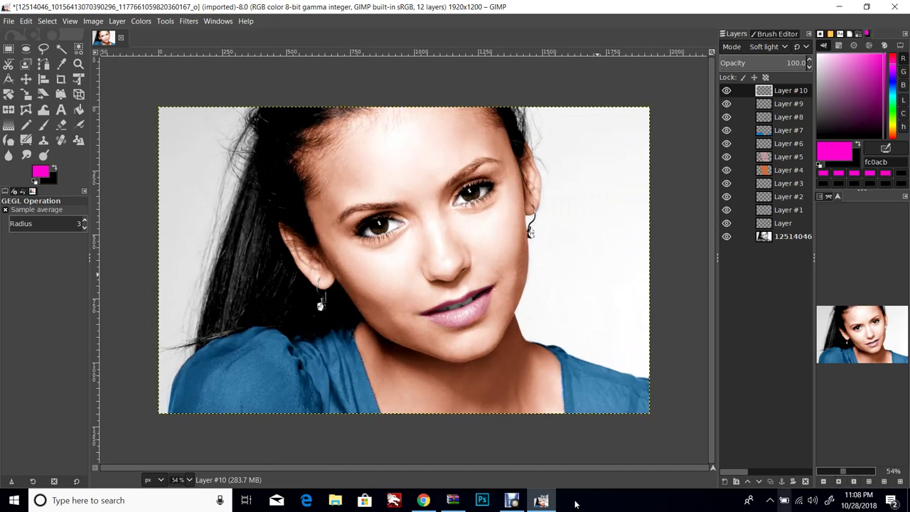
{"action": "left_click", "coordinate": [43, 124]}
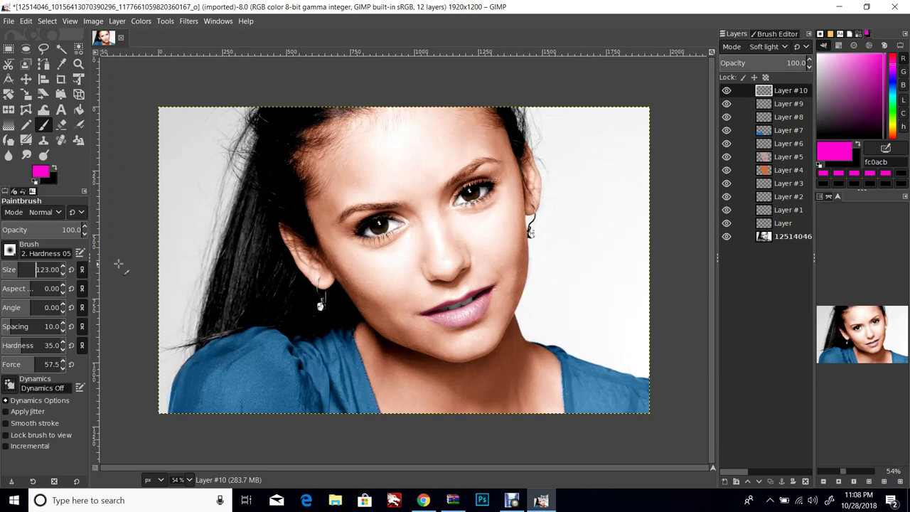
{"action": "left_click", "coordinate": [63, 273]}
{"action": "left_click_drag", "start_coordinate": [258, 170], "coordinate": [203, 333]}
{"action": "mouse_move", "coordinate": [263, 300]}
{"action": "left_mouse_down"}
{"action": "mouse_move", "coordinate": [251, 218]}
{"action": "mouse_move", "coordinate": [263, 257]}
{"action": "mouse_move", "coordinate": [274, 257]}
{"action": "mouse_move", "coordinate": [298, 307]}
{"action": "left_mouse_up"}
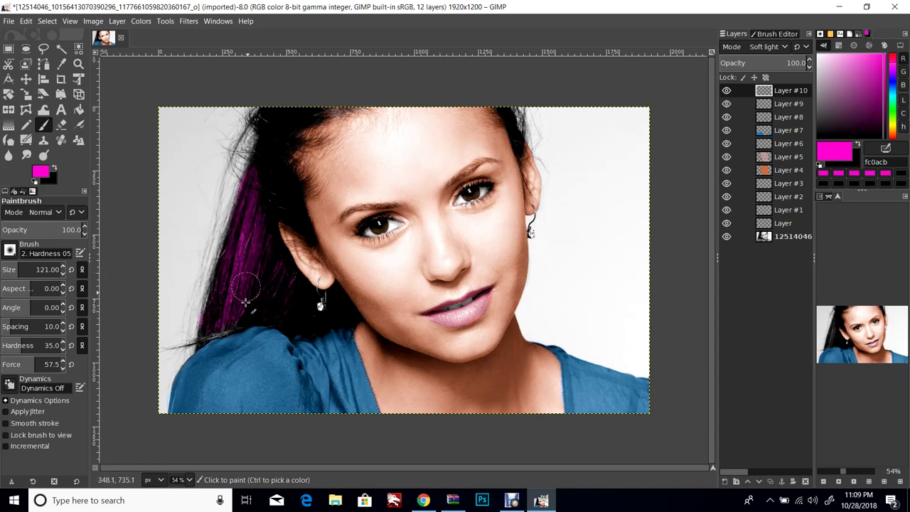
Step: Paint magenta over the thin hair ends above the blue shoulder with the Paintbrush at size 39 and opacity 75
{"action": "left_click", "coordinate": [62, 274]}
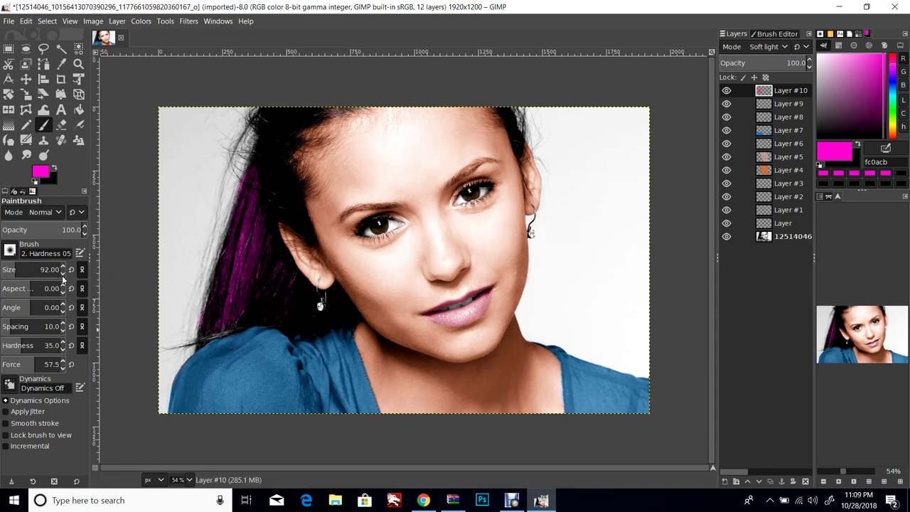
{"action": "left_click", "coordinate": [63, 274]}
{"action": "left_click_drag", "start_coordinate": [180, 346], "coordinate": [222, 330]}
{"action": "left_click", "coordinate": [27, 22]}
{"action": "key", "text": "Escape"}
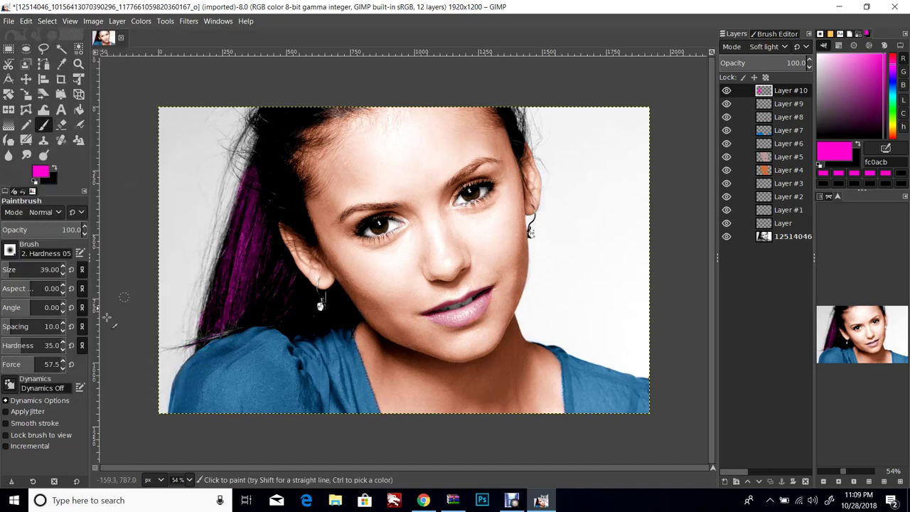
{"action": "type", "text": "75"}
{"action": "key", "text": "Return"}
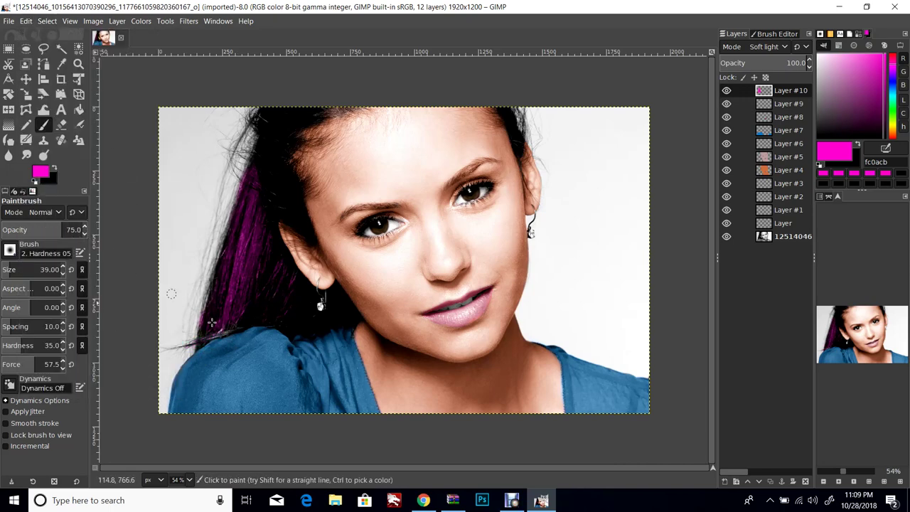
{"action": "mouse_move", "coordinate": [183, 343]}
{"action": "left_mouse_down"}
{"action": "mouse_move", "coordinate": [229, 332]}
{"action": "mouse_move", "coordinate": [200, 330]}
{"action": "mouse_move", "coordinate": [202, 341]}
{"action": "mouse_move", "coordinate": [227, 331]}
{"action": "left_mouse_up"}
Step: Paint magenta over the crown, hairline and remaining hair around both ears with the size 39 Paintbrush at opacity 49
{"action": "left_click", "coordinate": [84, 229]}
{"action": "left_click_drag", "start_coordinate": [80, 229], "coordinate": [66, 229]}
{"action": "left_click", "coordinate": [25, 21]}
{"action": "left_click", "coordinate": [39, 34]}
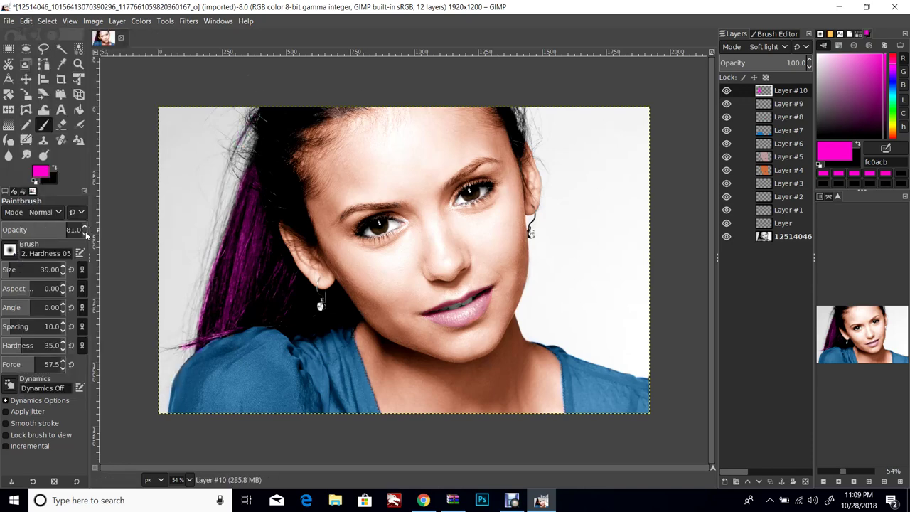
{"action": "left_click_drag", "start_coordinate": [84, 239], "coordinate": [72, 232]}
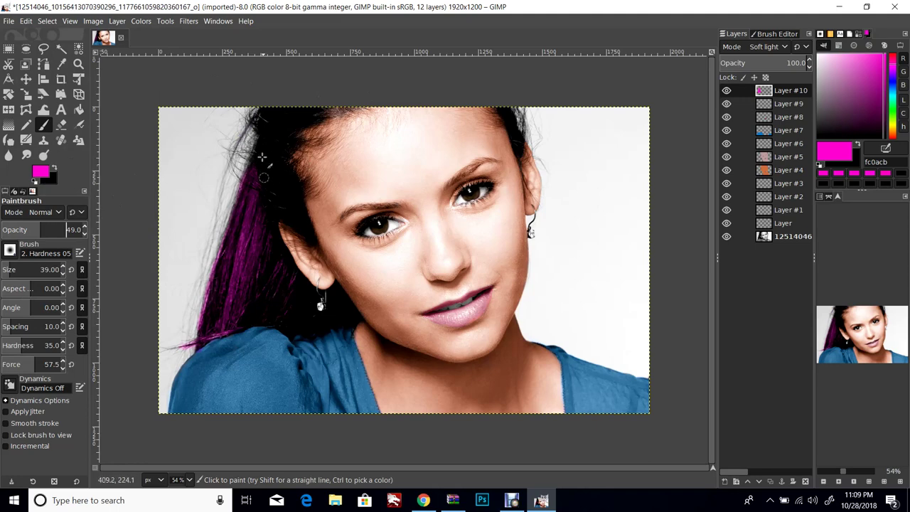
{"action": "mouse_move", "coordinate": [243, 146]}
{"action": "left_mouse_down"}
{"action": "mouse_move", "coordinate": [262, 141]}
{"action": "mouse_move", "coordinate": [256, 119]}
{"action": "mouse_move", "coordinate": [270, 136]}
{"action": "mouse_move", "coordinate": [253, 164]}
{"action": "mouse_move", "coordinate": [260, 129]}
{"action": "left_mouse_up"}
{"action": "mouse_move", "coordinate": [342, 111]}
{"action": "left_mouse_down"}
{"action": "mouse_move", "coordinate": [307, 115]}
{"action": "mouse_move", "coordinate": [310, 130]}
{"action": "mouse_move", "coordinate": [295, 134]}
{"action": "mouse_move", "coordinate": [287, 157]}
{"action": "mouse_move", "coordinate": [299, 203]}
{"action": "left_mouse_up"}
{"action": "mouse_move", "coordinate": [515, 127]}
{"action": "left_mouse_down"}
{"action": "mouse_move", "coordinate": [520, 140]}
{"action": "mouse_move", "coordinate": [514, 109]}
{"action": "mouse_move", "coordinate": [502, 111]}
{"action": "mouse_move", "coordinate": [522, 158]}
{"action": "left_mouse_up"}
{"action": "mouse_move", "coordinate": [269, 145]}
{"action": "left_mouse_down"}
{"action": "mouse_move", "coordinate": [261, 278]}
{"action": "mouse_move", "coordinate": [283, 338]}
{"action": "mouse_move", "coordinate": [303, 302]}
{"action": "mouse_move", "coordinate": [269, 251]}
{"action": "mouse_move", "coordinate": [267, 283]}
{"action": "mouse_move", "coordinate": [294, 315]}
{"action": "mouse_move", "coordinate": [291, 323]}
{"action": "mouse_move", "coordinate": [261, 319]}
{"action": "mouse_move", "coordinate": [330, 302]}
{"action": "left_mouse_up"}
{"action": "mouse_move", "coordinate": [266, 205]}
{"action": "left_mouse_down"}
{"action": "mouse_move", "coordinate": [285, 209]}
{"action": "mouse_move", "coordinate": [280, 199]}
{"action": "mouse_move", "coordinate": [265, 209]}
{"action": "mouse_move", "coordinate": [278, 138]}
{"action": "mouse_move", "coordinate": [264, 126]}
{"action": "mouse_move", "coordinate": [281, 132]}
{"action": "left_mouse_up"}
Step: Shift the painted hair layer's hue to 69 with Hue-Saturation
{"action": "left_click", "coordinate": [142, 21]}
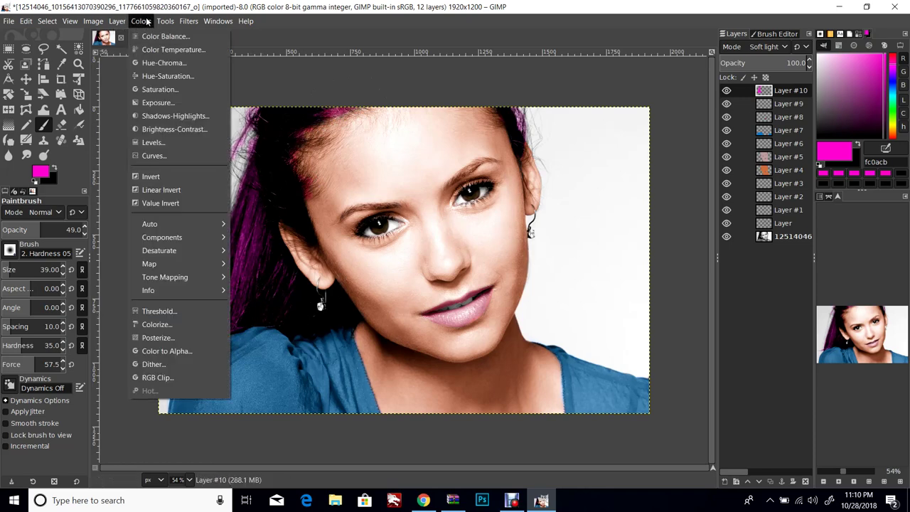
{"action": "left_click", "coordinate": [160, 76]}
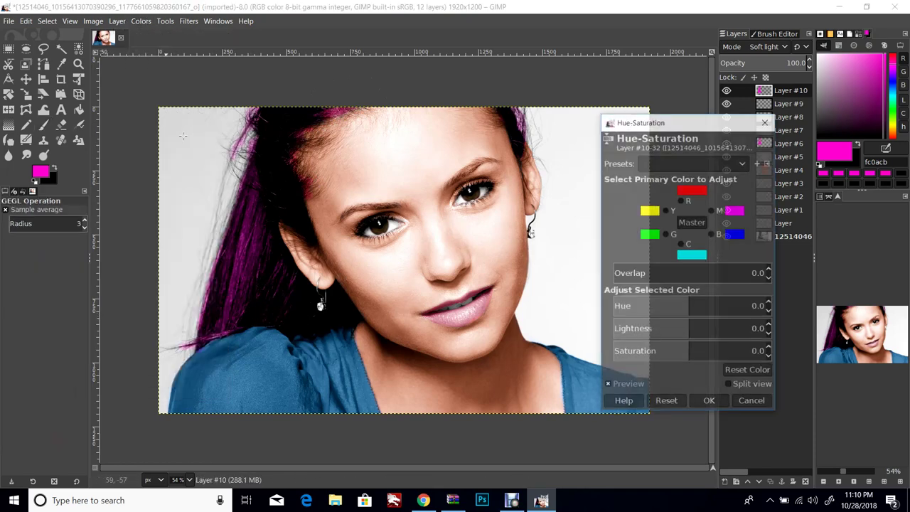
{"action": "left_click", "coordinate": [769, 304]}
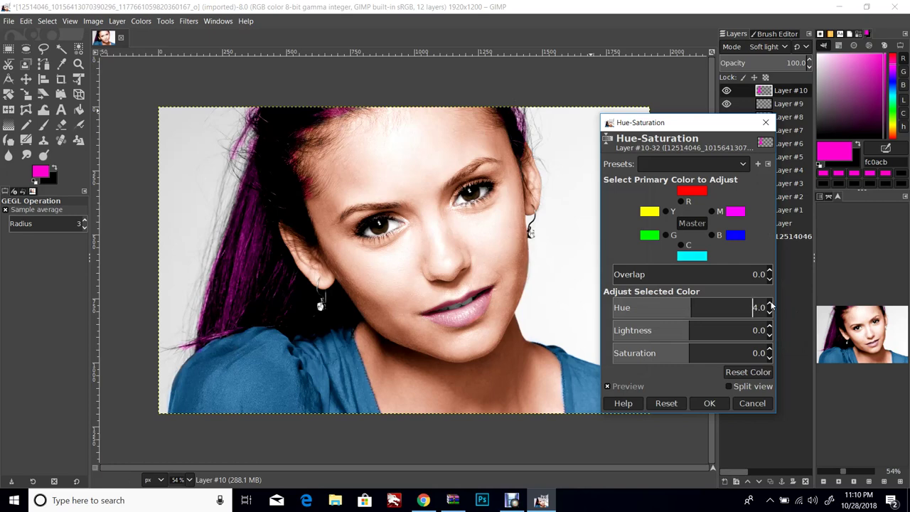
{"action": "left_click_drag", "start_coordinate": [770, 304], "coordinate": [770, 304]}
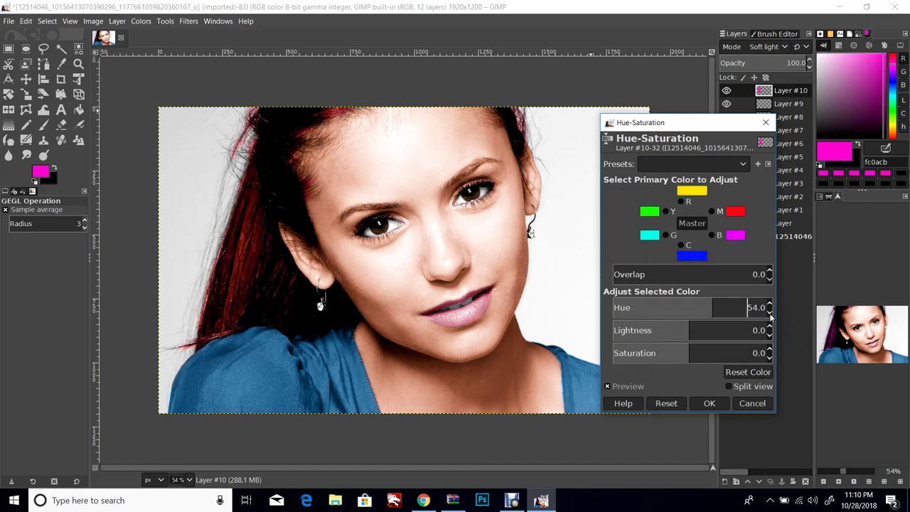
{"action": "left_click_drag", "start_coordinate": [771, 305], "coordinate": [770, 305]}
{"action": "left_click", "coordinate": [769, 314]}
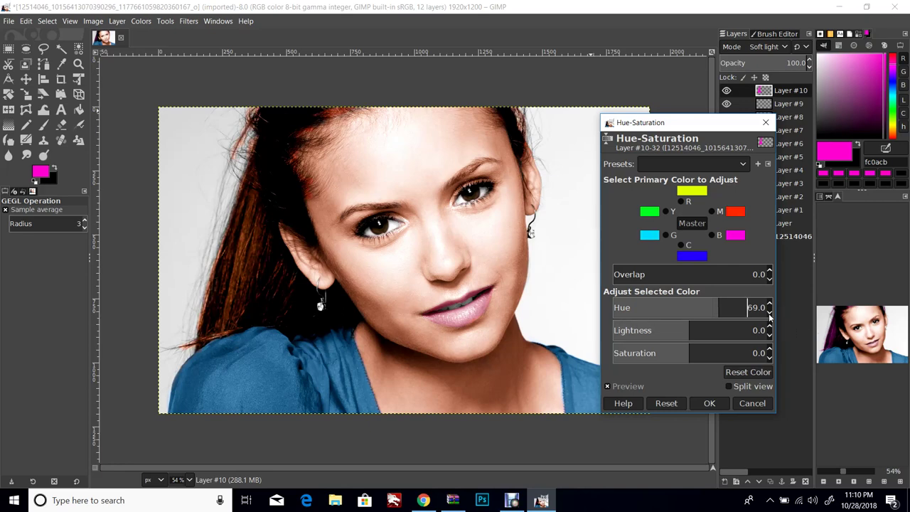
Step: Reduce the hair layer's lightness to -100 and saturation to about -20, and apply the Hue-Saturation adjustment
{"action": "left_click_drag", "start_coordinate": [771, 336], "coordinate": [770, 338]}
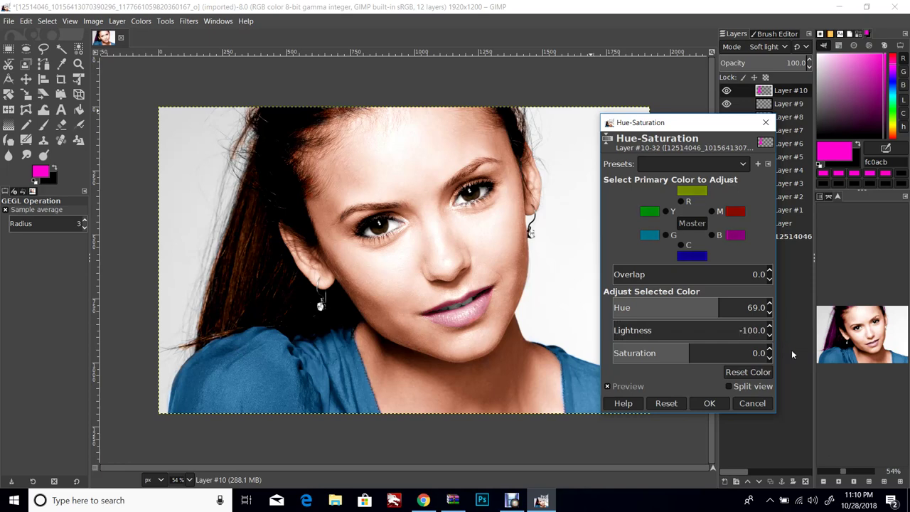
{"action": "left_click", "coordinate": [769, 358]}
{"action": "left_click_drag", "start_coordinate": [770, 360], "coordinate": [773, 359]}
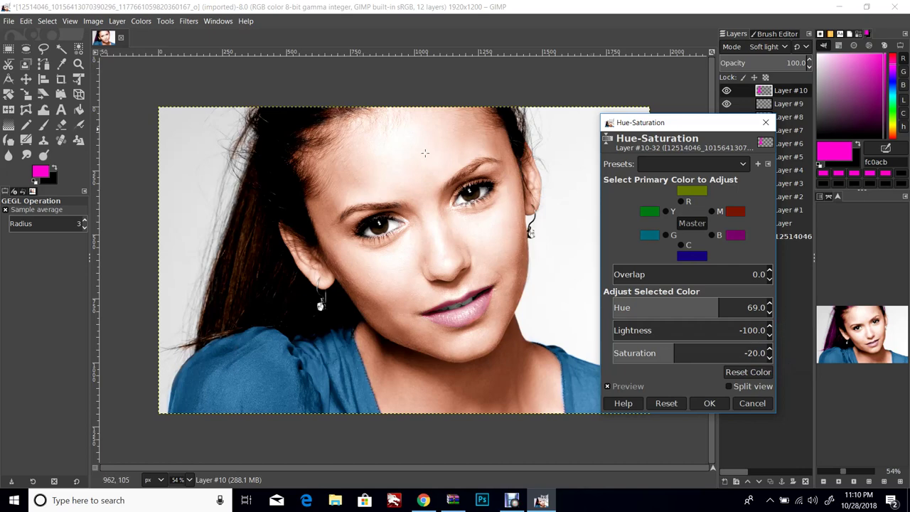
{"action": "left_click", "coordinate": [770, 359]}
{"action": "left_click", "coordinate": [709, 403]}
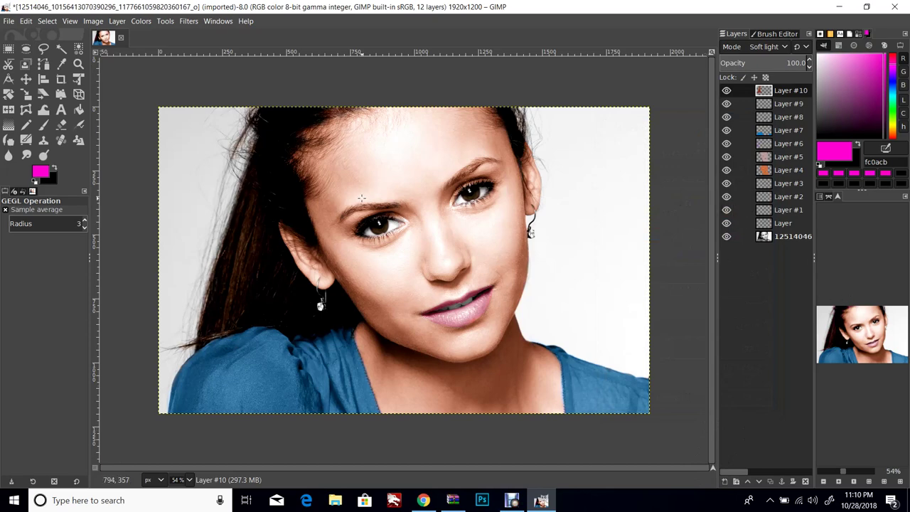
Step: Add a transparent Soft light layer above the hair color layer
{"action": "left_click", "coordinate": [119, 22]}
{"action": "left_click", "coordinate": [138, 34]}
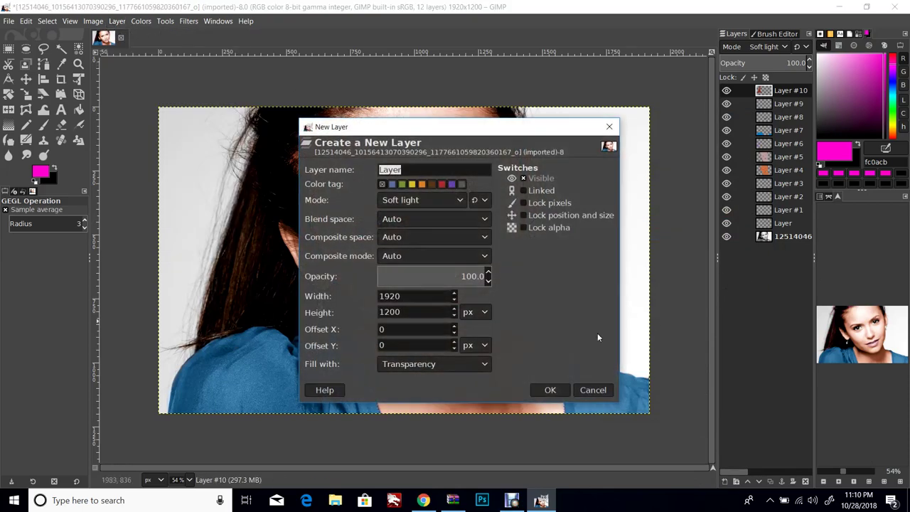
{"action": "left_click", "coordinate": [555, 390]}
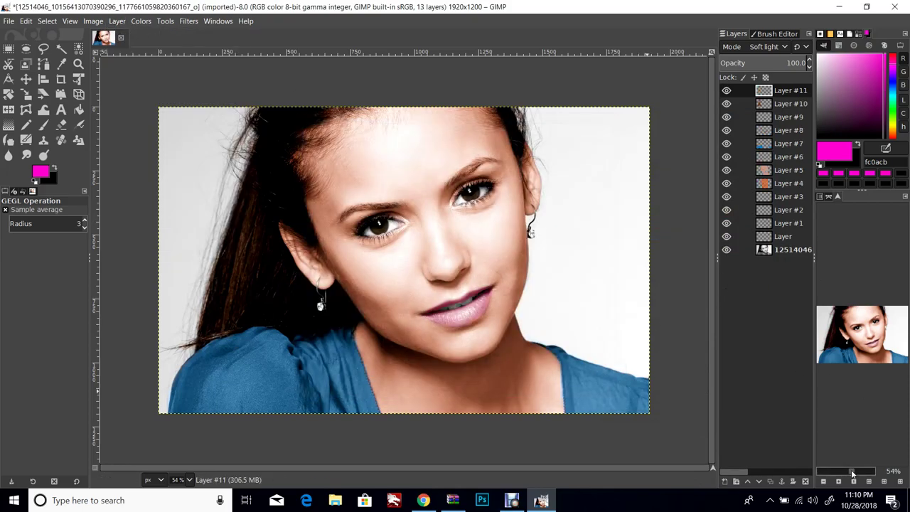
Step: Paint magenta over the left eyebrow in the picture with the Paintbrush at size 15, hardness 27 and opacity 25
{"action": "left_click", "coordinate": [859, 470]}
{"action": "left_click_drag", "start_coordinate": [861, 335], "coordinate": [857, 323]}
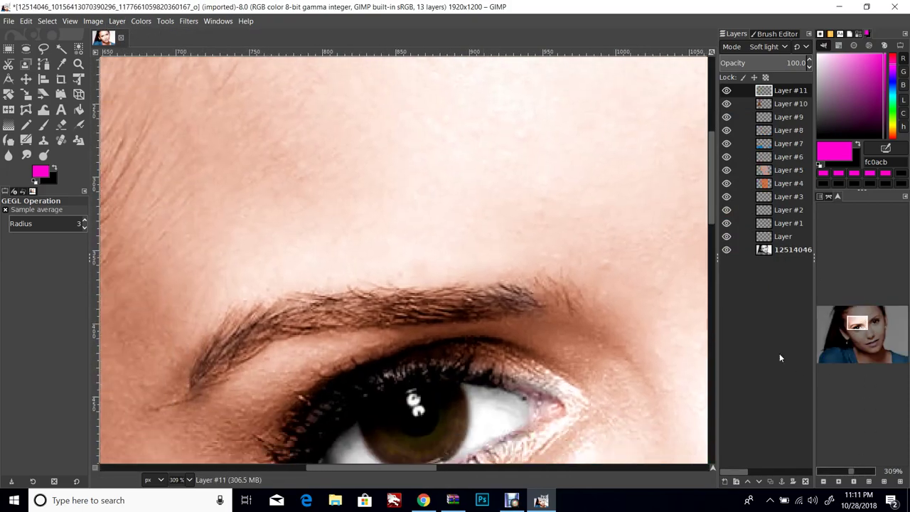
{"action": "left_click", "coordinate": [43, 125]}
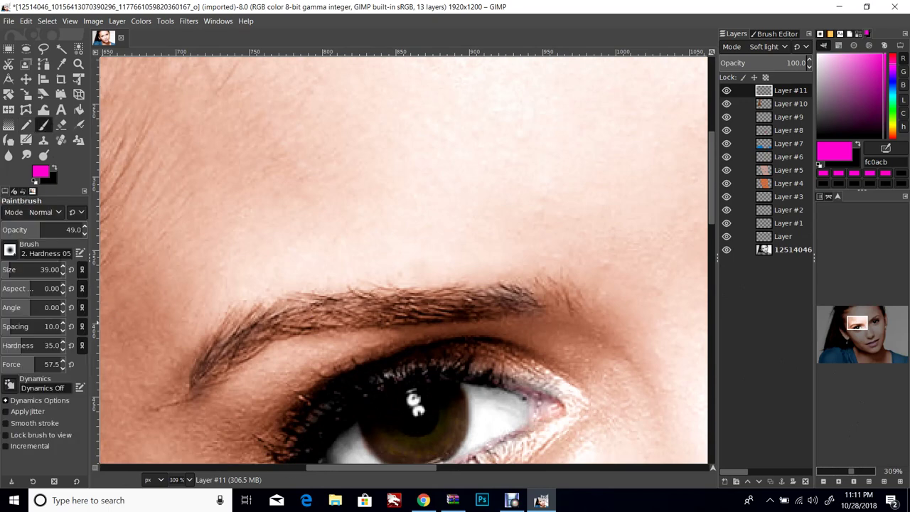
{"action": "left_click", "coordinate": [62, 349]}
{"action": "left_click_drag", "start_coordinate": [61, 349], "coordinate": [62, 349]}
{"action": "left_click_drag", "start_coordinate": [85, 237], "coordinate": [90, 245]}
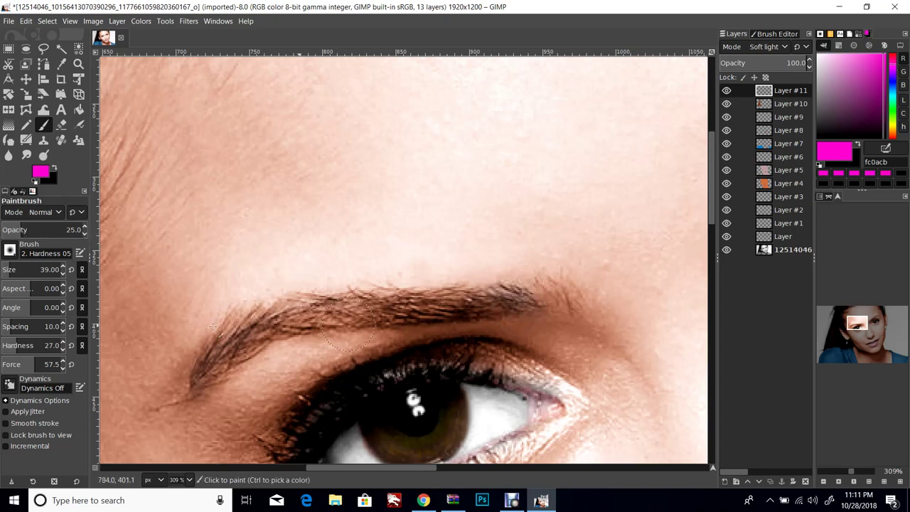
{"action": "left_click_drag", "start_coordinate": [61, 275], "coordinate": [61, 275]}
{"action": "mouse_move", "coordinate": [534, 295]}
{"action": "left_mouse_down"}
{"action": "mouse_move", "coordinate": [479, 306]}
{"action": "mouse_move", "coordinate": [499, 307]}
{"action": "mouse_move", "coordinate": [418, 301]}
{"action": "mouse_move", "coordinate": [465, 296]}
{"action": "mouse_move", "coordinate": [477, 302]}
{"action": "mouse_move", "coordinate": [364, 293]}
{"action": "mouse_move", "coordinate": [270, 315]}
{"action": "mouse_move", "coordinate": [220, 350]}
{"action": "mouse_move", "coordinate": [242, 342]}
{"action": "left_mouse_up"}
{"action": "mouse_move", "coordinate": [369, 313]}
{"action": "left_mouse_down"}
{"action": "mouse_move", "coordinate": [471, 310]}
{"action": "mouse_move", "coordinate": [296, 316]}
{"action": "mouse_move", "coordinate": [296, 326]}
{"action": "mouse_move", "coordinate": [450, 313]}
{"action": "left_mouse_up"}
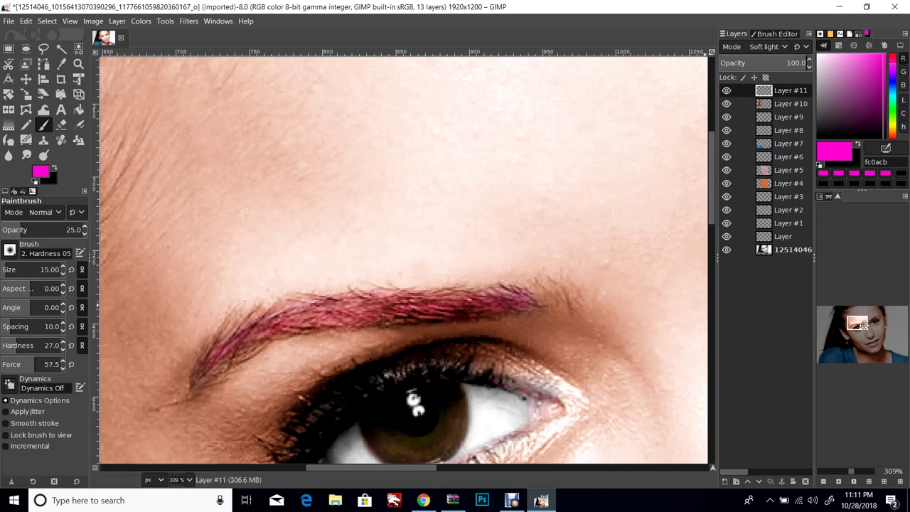
Step: Paint magenta along the full length of the other eyebrow with the same size 15 Paintbrush
{"action": "scroll", "coordinate": [698, 307], "scroll_direction": "right", "scroll_amount": 10}
{"action": "scroll", "coordinate": [698, 307], "scroll_direction": "up", "scroll_amount": 2}
{"action": "mouse_move", "coordinate": [357, 228]}
{"action": "left_mouse_down"}
{"action": "mouse_move", "coordinate": [386, 191]}
{"action": "mouse_move", "coordinate": [378, 229]}
{"action": "mouse_move", "coordinate": [420, 186]}
{"action": "mouse_move", "coordinate": [497, 140]}
{"action": "mouse_move", "coordinate": [411, 170]}
{"action": "mouse_move", "coordinate": [447, 134]}
{"action": "mouse_move", "coordinate": [533, 93]}
{"action": "mouse_move", "coordinate": [495, 119]}
{"action": "mouse_move", "coordinate": [519, 92]}
{"action": "mouse_move", "coordinate": [513, 128]}
{"action": "mouse_move", "coordinate": [551, 96]}
{"action": "mouse_move", "coordinate": [490, 128]}
{"action": "mouse_move", "coordinate": [534, 89]}
{"action": "mouse_move", "coordinate": [509, 93]}
{"action": "mouse_move", "coordinate": [567, 66]}
{"action": "mouse_move", "coordinate": [663, 77]}
{"action": "left_mouse_up"}
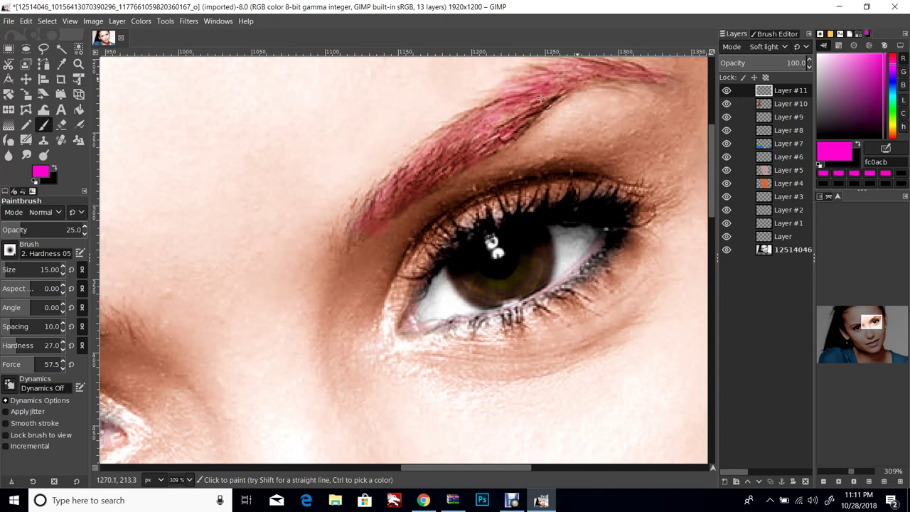
Step: Start a Hue-Saturation adjustment on the eyebrow layer and shift its hue to 68.9
{"action": "left_click", "coordinate": [845, 472]}
{"action": "left_click", "coordinate": [854, 481]}
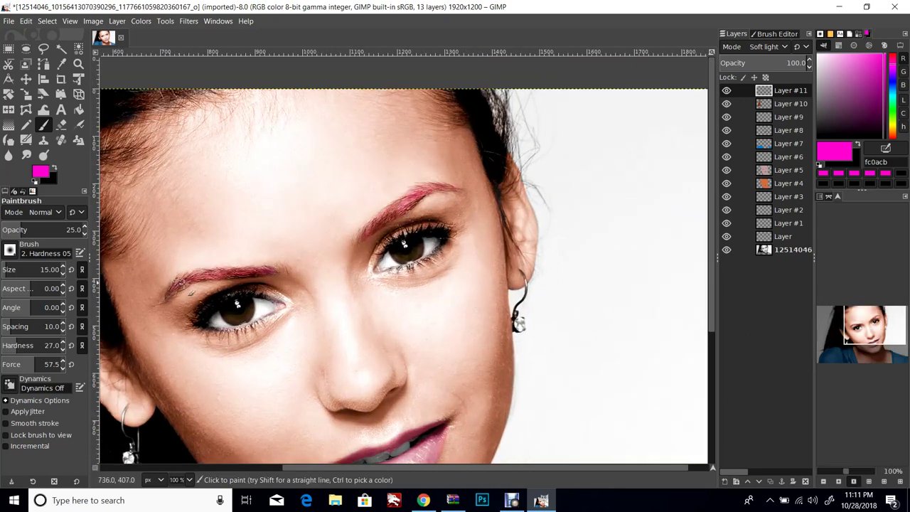
{"action": "left_click", "coordinate": [141, 20]}
{"action": "left_click", "coordinate": [162, 76]}
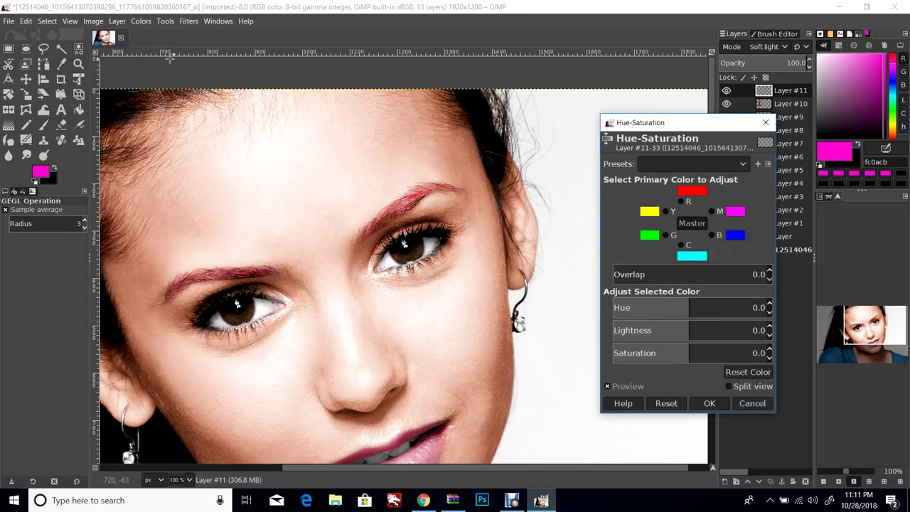
{"action": "left_click", "coordinate": [770, 300]}
{"action": "left_click_drag", "start_coordinate": [770, 300], "coordinate": [719, 310]}
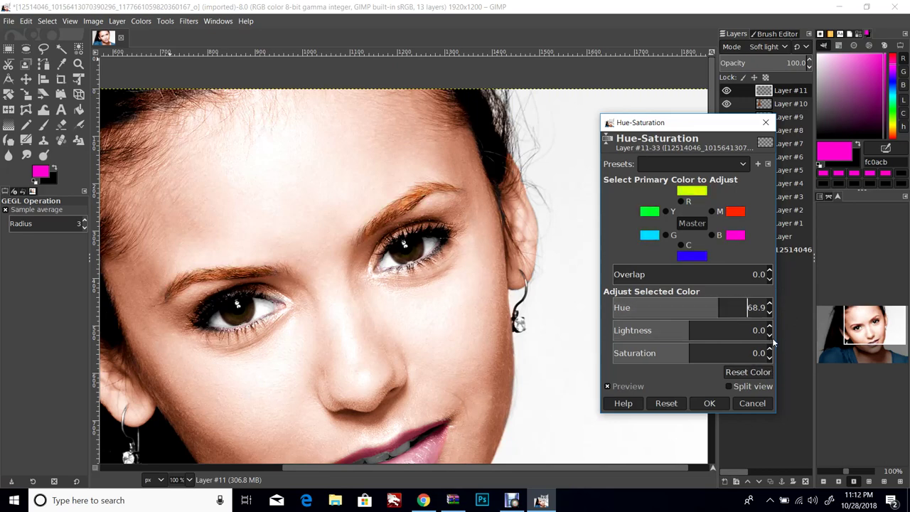
Step: Reduce the eyebrow layer's lightness to -100 and saturation to -38, and apply the Hue-Saturation adjustment
{"action": "scroll", "coordinate": [768, 339], "scroll_direction": "down", "scroll_amount": 19}
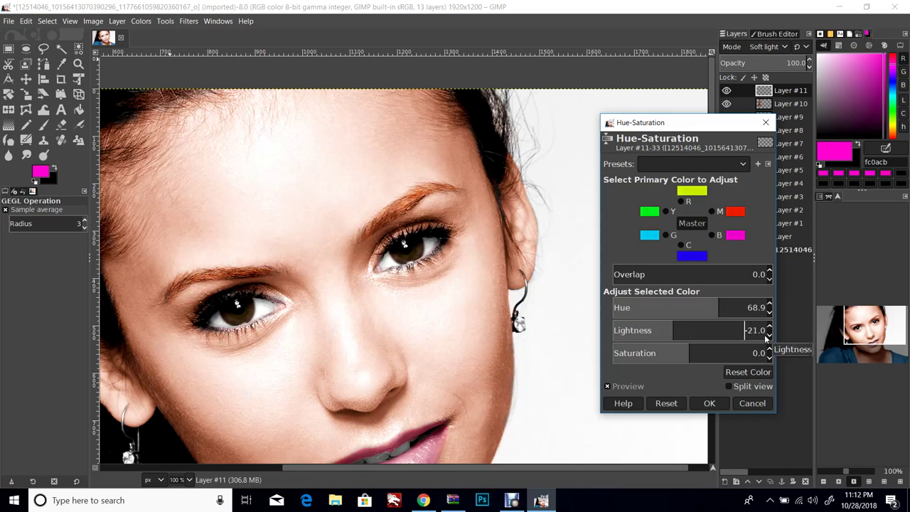
{"action": "scroll", "coordinate": [765, 338], "scroll_direction": "down", "scroll_amount": 20}
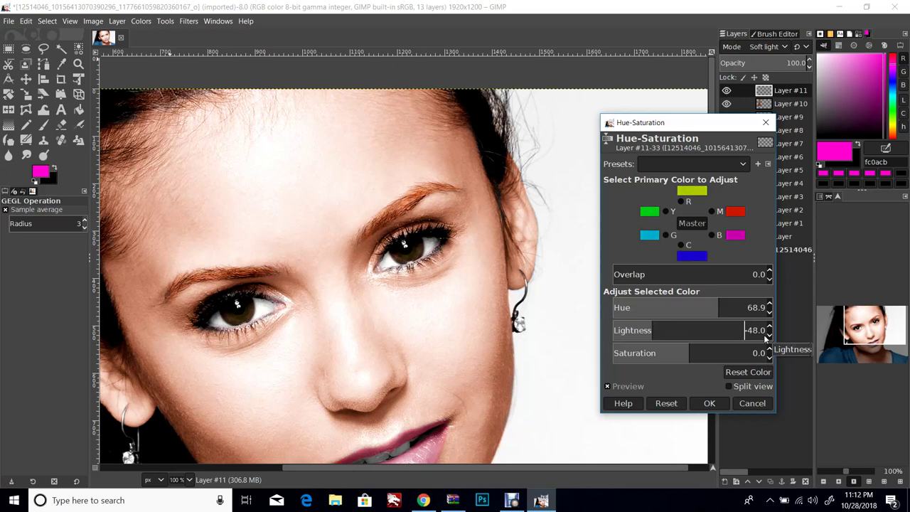
{"action": "scroll", "coordinate": [766, 339], "scroll_direction": "down", "scroll_amount": 20}
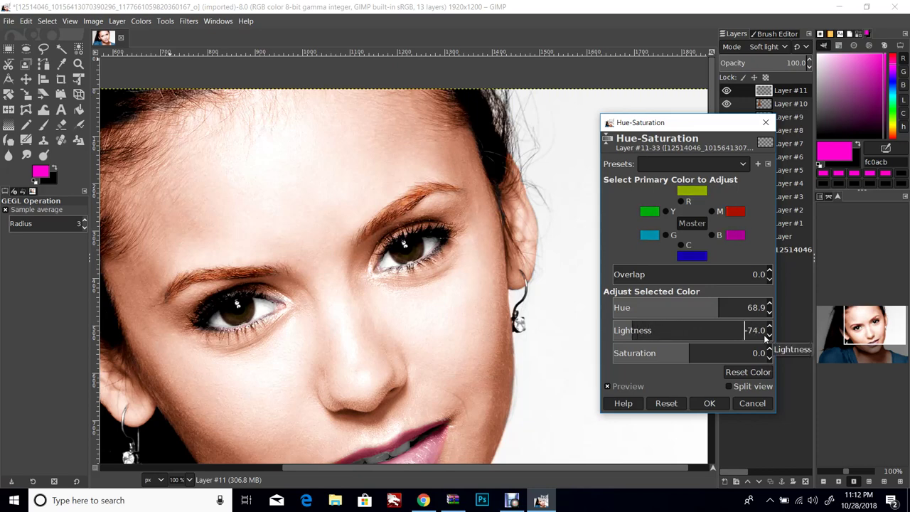
{"action": "scroll", "coordinate": [766, 338], "scroll_direction": "down", "scroll_amount": 6}
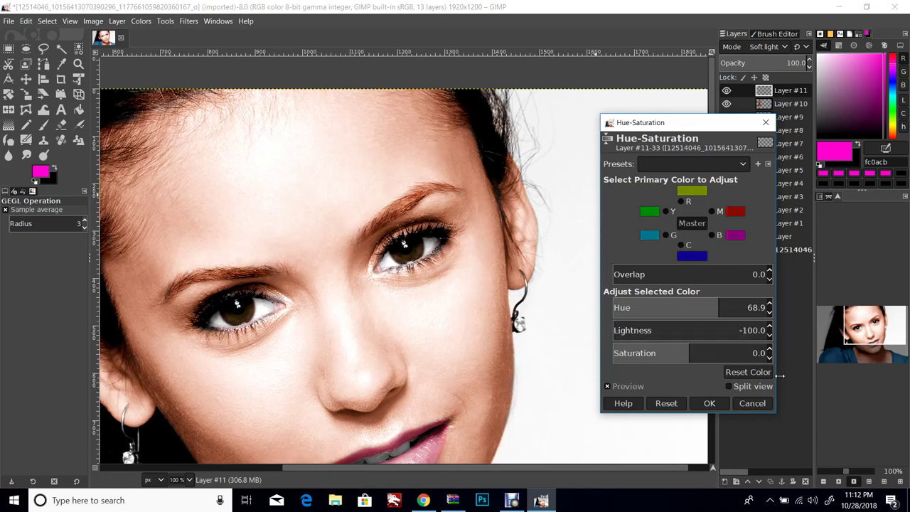
{"action": "scroll", "coordinate": [771, 359], "scroll_direction": "down", "scroll_amount": 17}
{"action": "scroll", "coordinate": [771, 359], "scroll_direction": "down", "scroll_amount": 15}
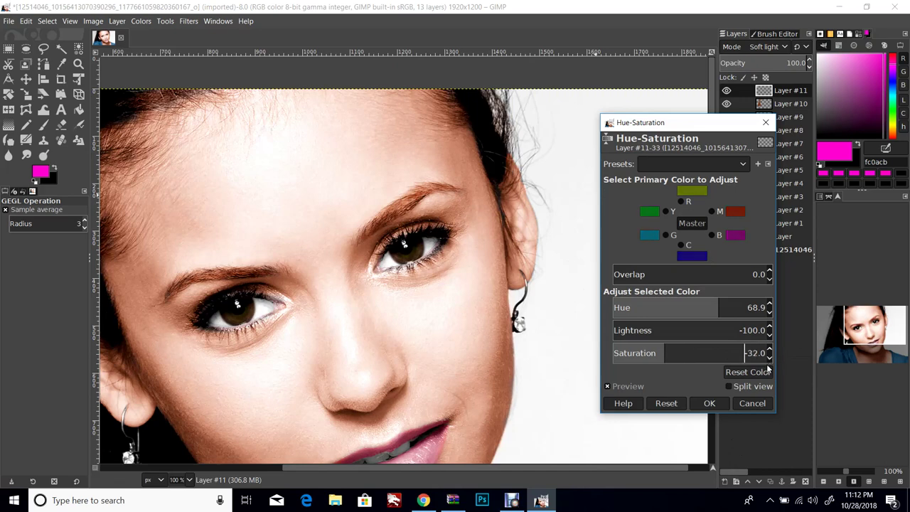
{"action": "scroll", "coordinate": [769, 359], "scroll_direction": "down", "scroll_amount": 5}
{"action": "left_click", "coordinate": [710, 403]}
Step: Lower the eyebrow layer's opacity to 61
{"action": "scroll", "coordinate": [811, 67], "scroll_direction": "down", "scroll_amount": 20}
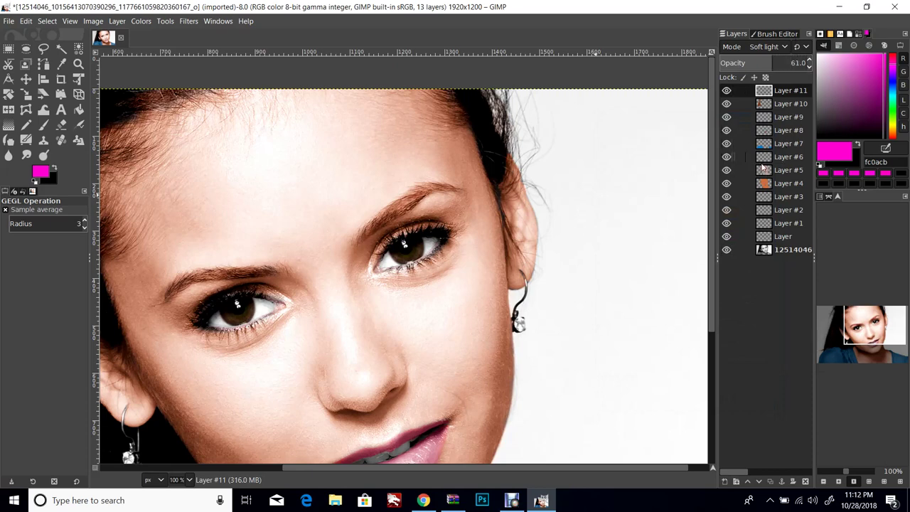
{"action": "left_click", "coordinate": [839, 473]}
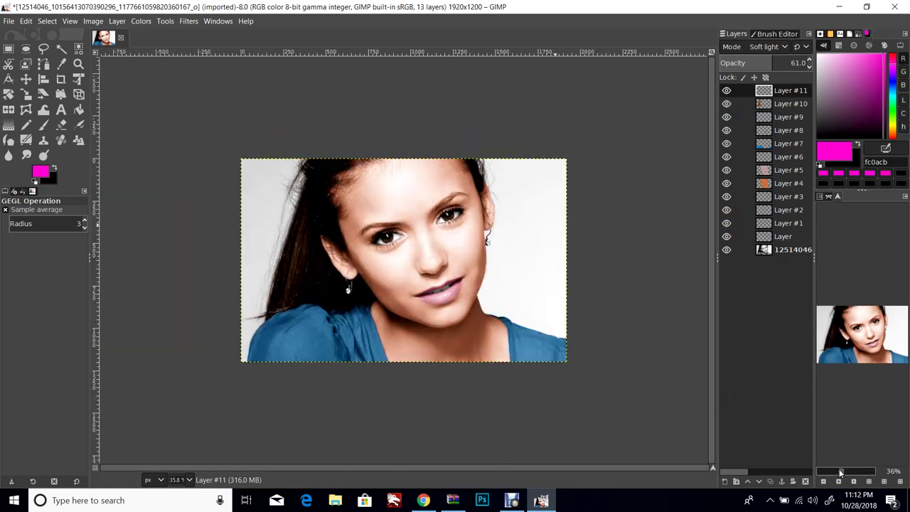
{"action": "left_click_drag", "start_coordinate": [840, 469], "coordinate": [843, 469]}
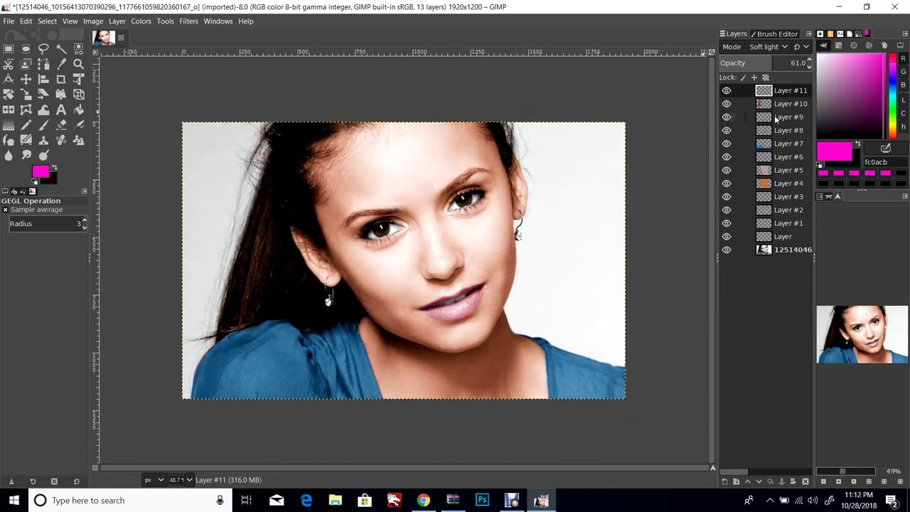
Step: Identify the lip layer by toggling the visibility of Layer #9 and Layer #8, and start a Hue-Saturation adjustment on Layer #8
{"action": "left_click", "coordinate": [727, 118]}
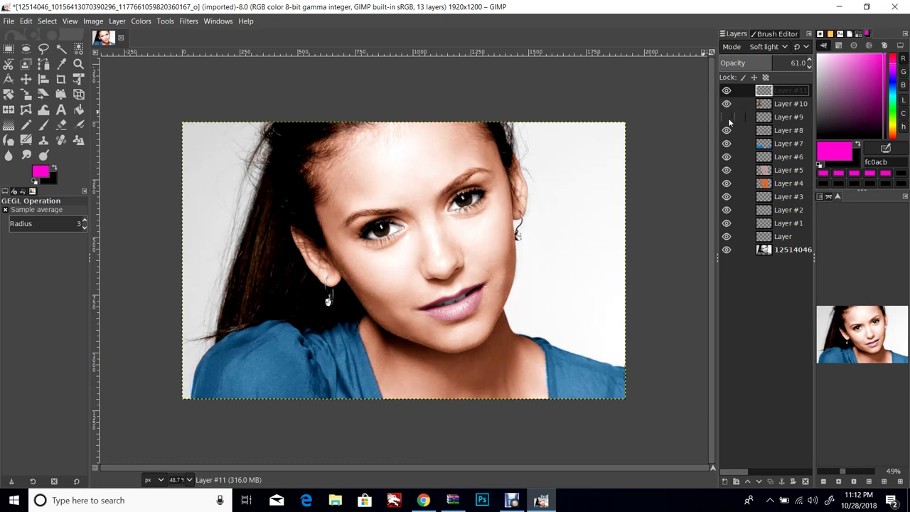
{"action": "left_click", "coordinate": [727, 117]}
{"action": "left_click", "coordinate": [727, 131]}
{"action": "left_click", "coordinate": [726, 131]}
{"action": "left_click", "coordinate": [787, 132]}
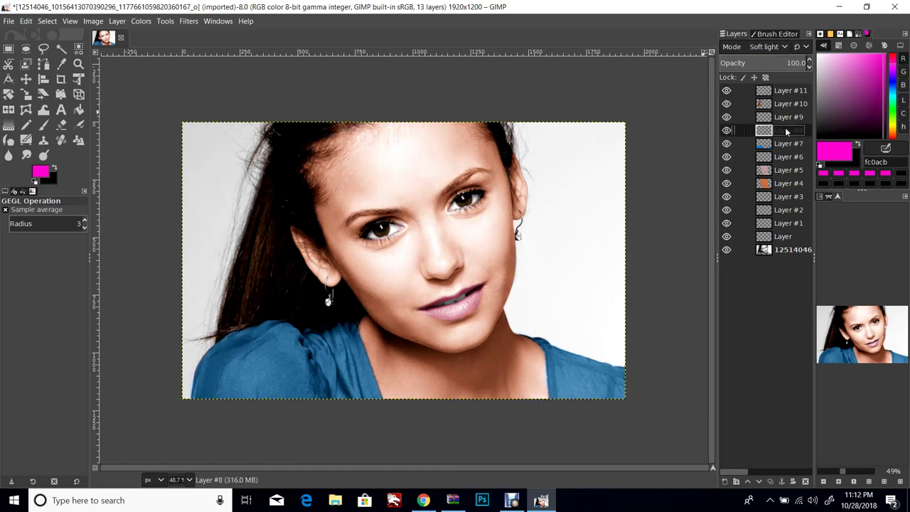
{"action": "left_click", "coordinate": [140, 21]}
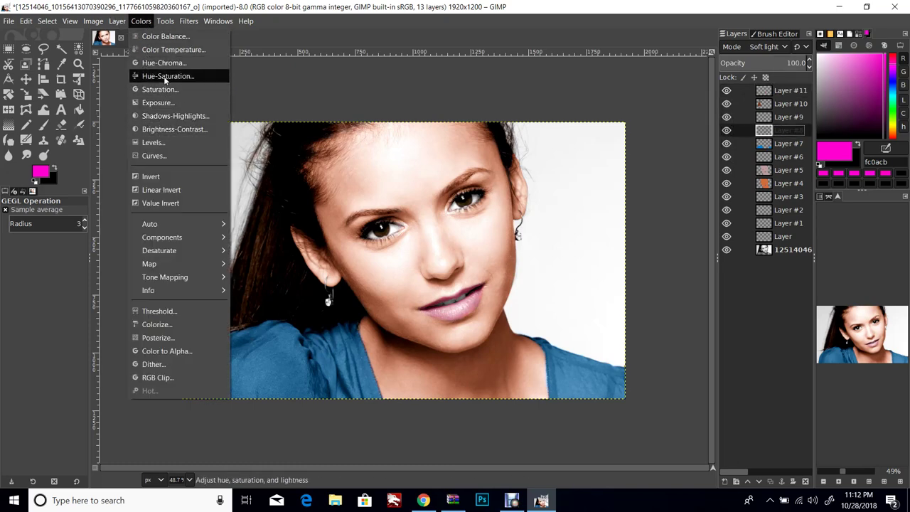
{"action": "left_click", "coordinate": [166, 74]}
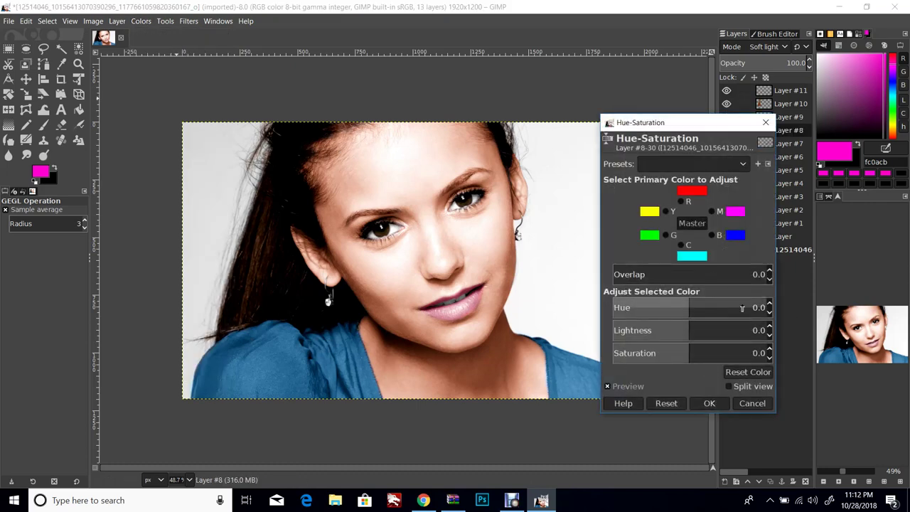
Step: Try lip hue shifts from 26 down through 17 and -10 in the Hue-Saturation adjustment
{"action": "scroll", "coordinate": [770, 306], "scroll_direction": "up", "scroll_amount": 20}
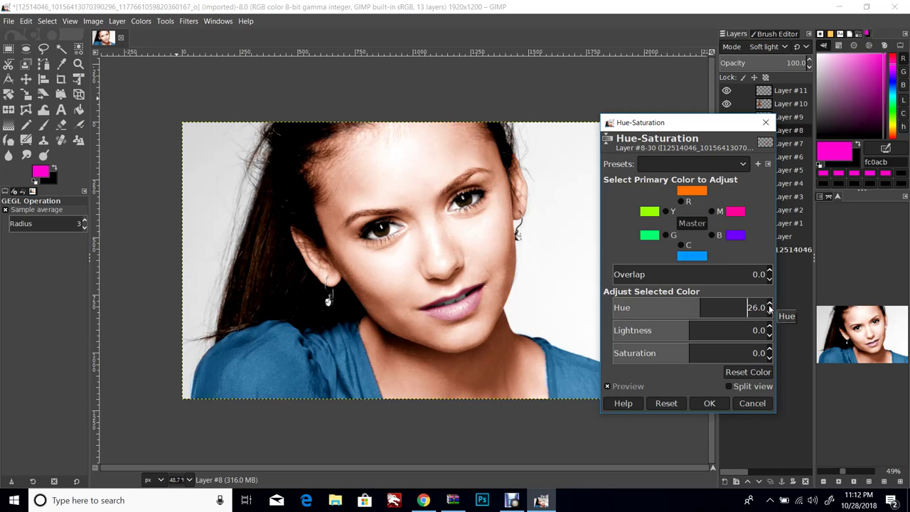
{"action": "scroll", "coordinate": [769, 309], "scroll_direction": "down", "scroll_amount": 20}
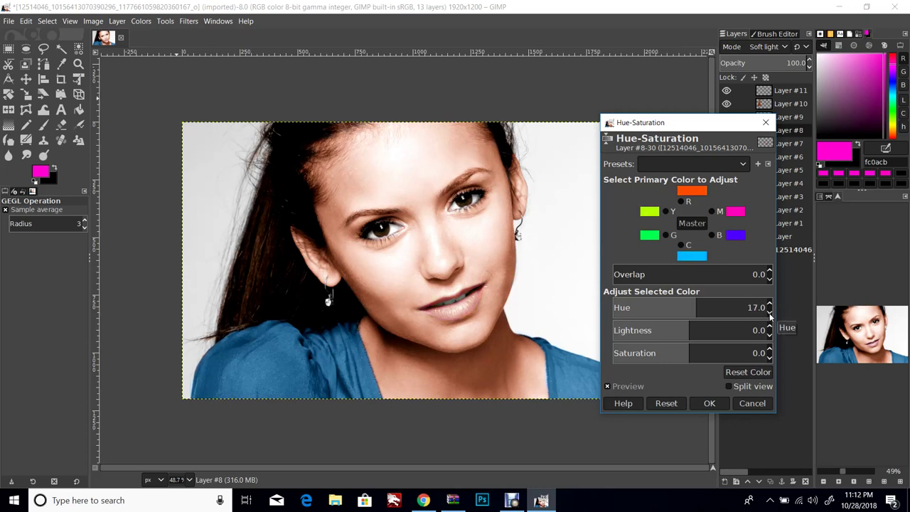
{"action": "scroll", "coordinate": [768, 317], "scroll_direction": "down", "scroll_amount": 15}
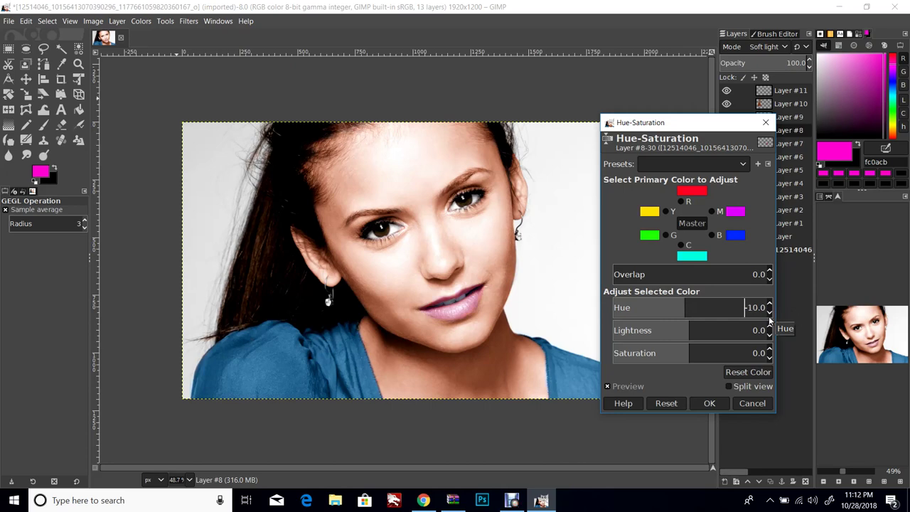
{"action": "scroll", "coordinate": [769, 316], "scroll_direction": "down", "scroll_amount": 17}
{"action": "scroll", "coordinate": [770, 317], "scroll_direction": "down", "scroll_amount": 13}
{"action": "left_click", "coordinate": [768, 307]}
Step: Try a lip color with saturation 34 and hue 5
{"action": "scroll", "coordinate": [769, 307], "scroll_direction": "up", "scroll_amount": 17}
{"action": "scroll", "coordinate": [769, 307], "scroll_direction": "up", "scroll_amount": 2}
{"action": "scroll", "coordinate": [769, 351], "scroll_direction": "up", "scroll_amount": 1}
{"action": "scroll", "coordinate": [770, 353], "scroll_direction": "up", "scroll_amount": 13}
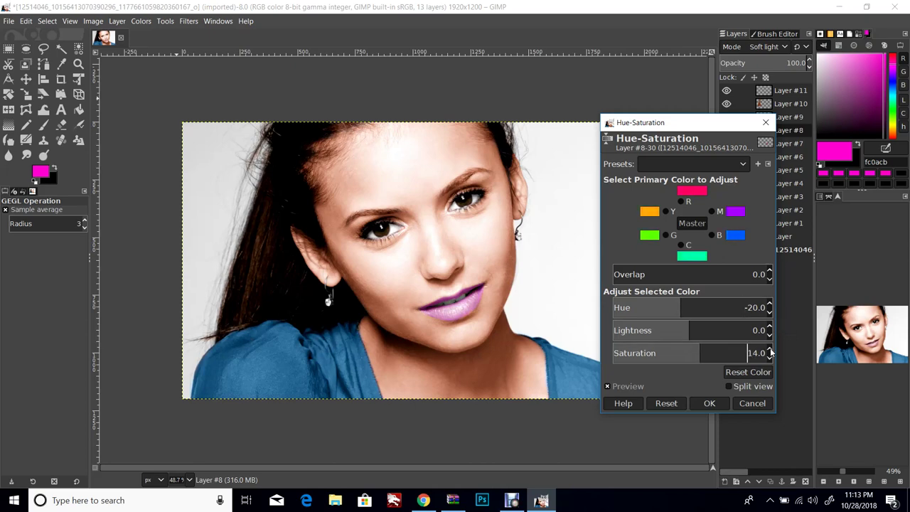
{"action": "scroll", "coordinate": [770, 353], "scroll_direction": "up", "scroll_amount": 8}
{"action": "scroll", "coordinate": [768, 308], "scroll_direction": "up", "scroll_amount": 8}
{"action": "scroll", "coordinate": [769, 308], "scroll_direction": "up", "scroll_amount": 17}
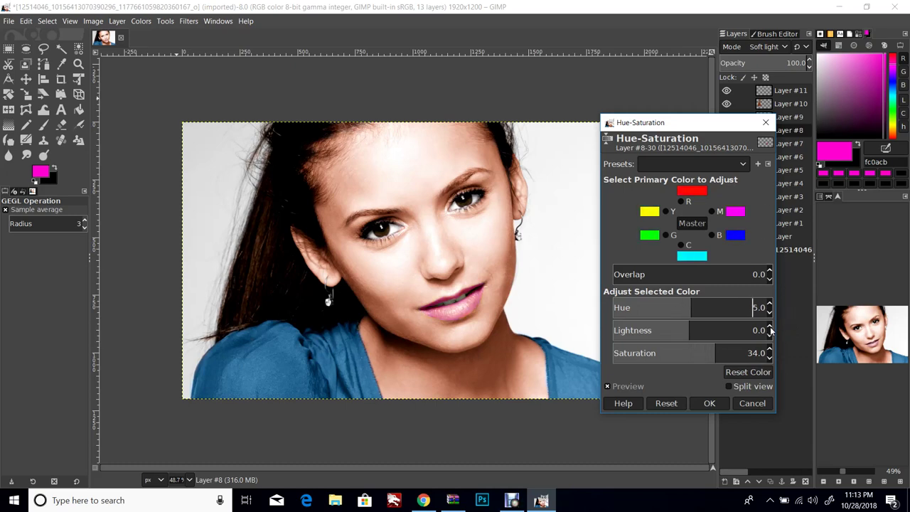
Step: Try darkening the lips to lightness -45 and raising their saturation to 58
{"action": "scroll", "coordinate": [770, 334], "scroll_direction": "down", "scroll_amount": 20}
{"action": "scroll", "coordinate": [771, 334], "scroll_direction": "down", "scroll_amount": 9}
{"action": "scroll", "coordinate": [770, 334], "scroll_direction": "down", "scroll_amount": 14}
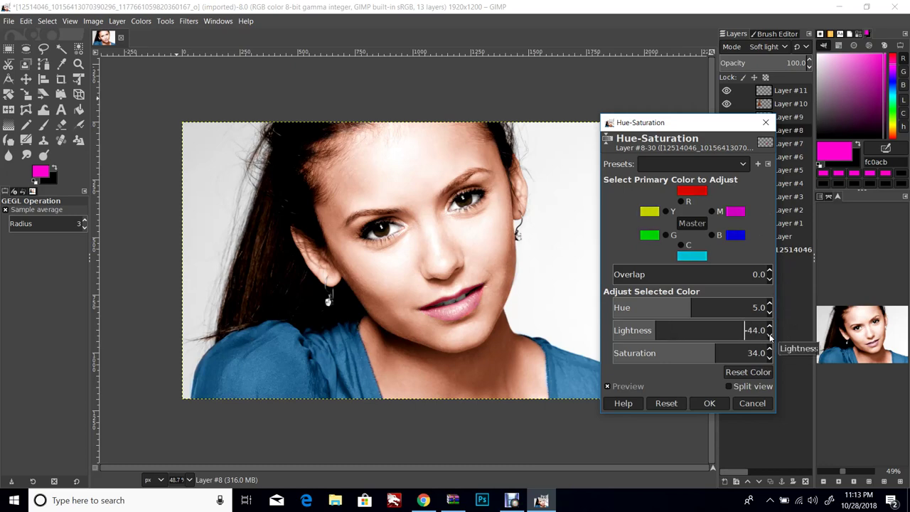
{"action": "scroll", "coordinate": [769, 350], "scroll_direction": "up", "scroll_amount": 18}
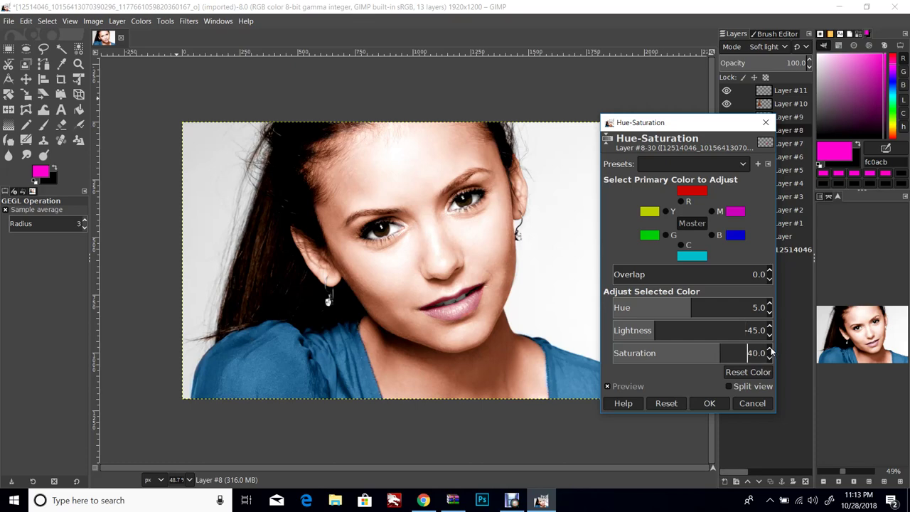
{"action": "scroll", "coordinate": [771, 351], "scroll_direction": "up", "scroll_amount": 6}
{"action": "scroll", "coordinate": [772, 327], "scroll_direction": "up", "scroll_amount": 14}
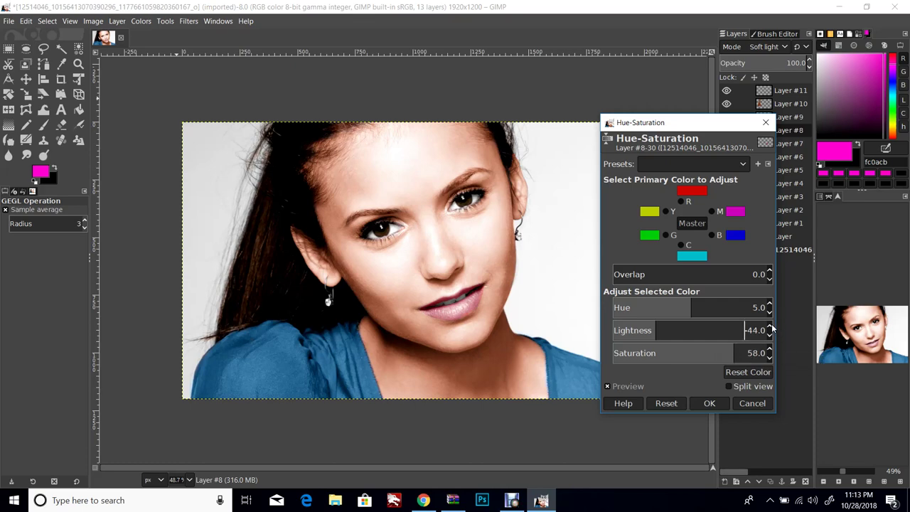
Step: Try lip lightness -29 with hue shifts of 18, 4, -10 and 11
{"action": "scroll", "coordinate": [770, 307], "scroll_direction": "up", "scroll_amount": 11}
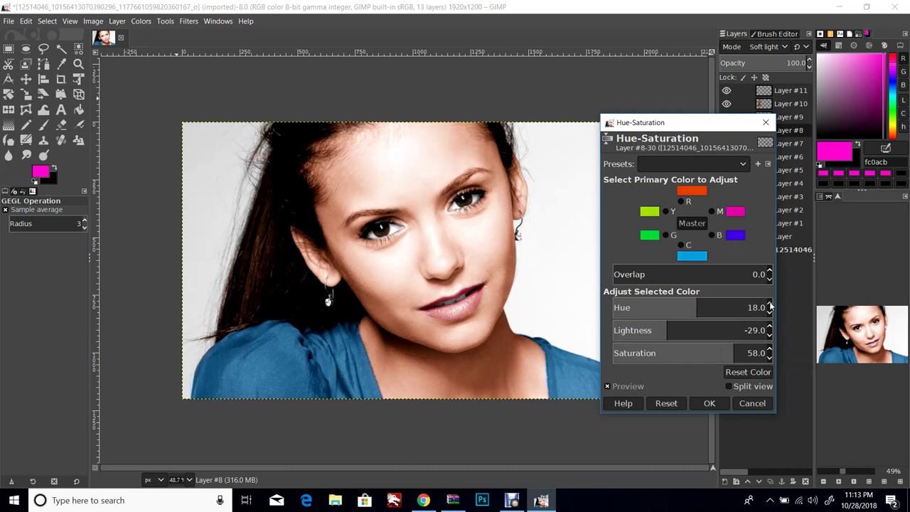
{"action": "scroll", "coordinate": [768, 311], "scroll_direction": "down", "scroll_amount": 7}
{"action": "scroll", "coordinate": [769, 313], "scroll_direction": "down", "scroll_amount": 2}
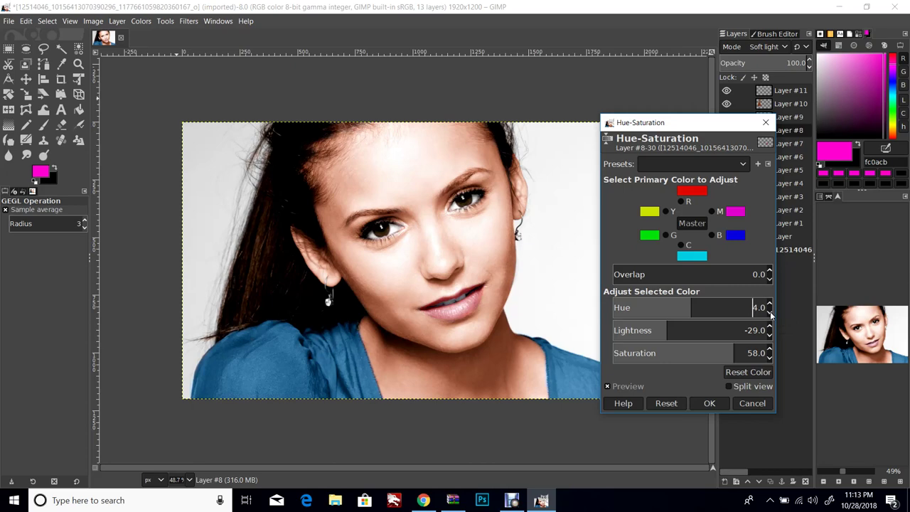
{"action": "scroll", "coordinate": [770, 314], "scroll_direction": "down", "scroll_amount": 6}
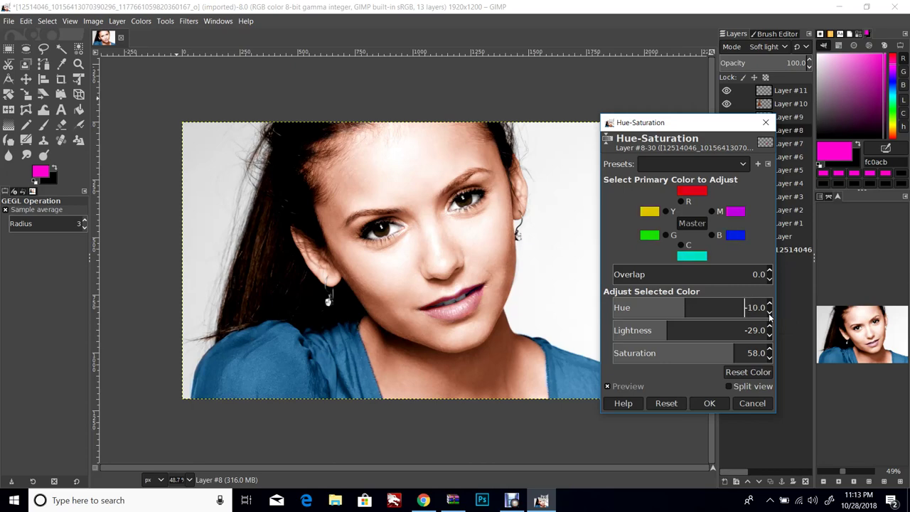
{"action": "left_click", "coordinate": [770, 304]}
{"action": "scroll", "coordinate": [771, 306], "scroll_direction": "up", "scroll_amount": 7}
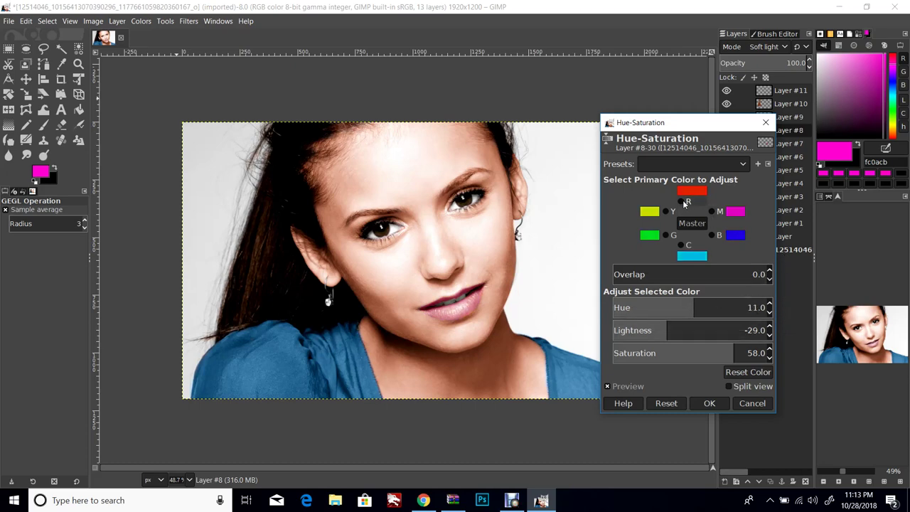
{"action": "scroll", "coordinate": [703, 163], "scroll_direction": "down", "scroll_amount": 1}
{"action": "left_click", "coordinate": [703, 163]}
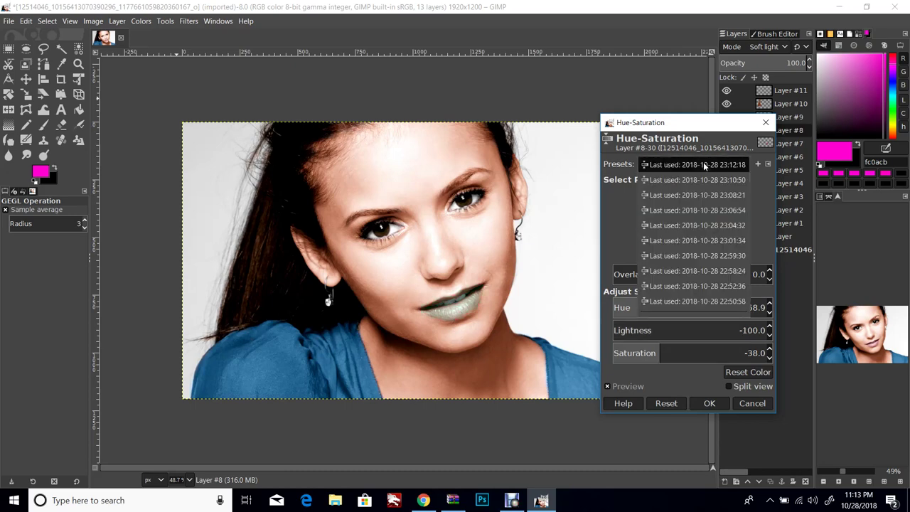
{"action": "left_click", "coordinate": [644, 214]}
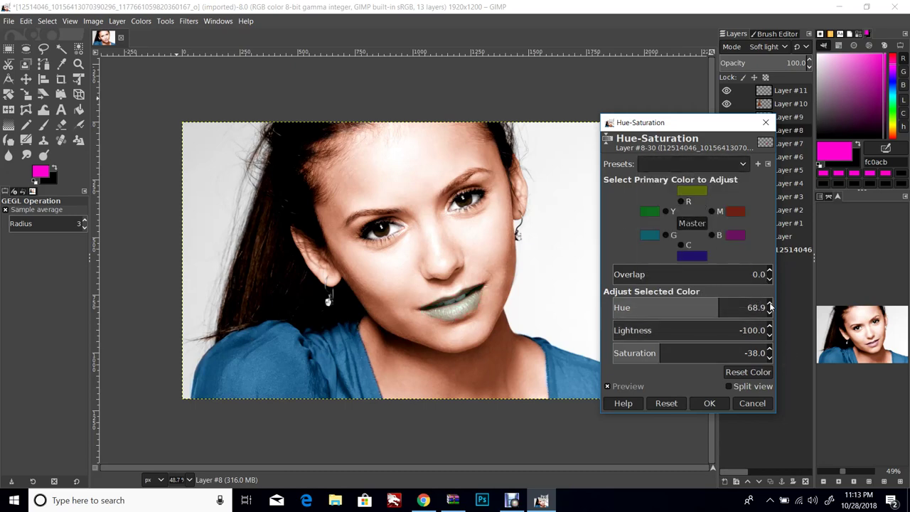
{"action": "scroll", "coordinate": [770, 306], "scroll_direction": "up", "scroll_amount": 10}
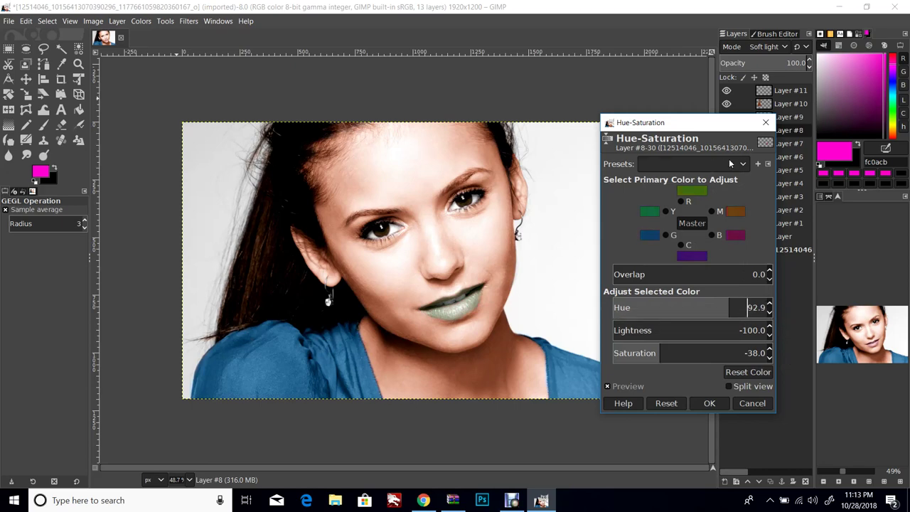
{"action": "left_click", "coordinate": [739, 163]}
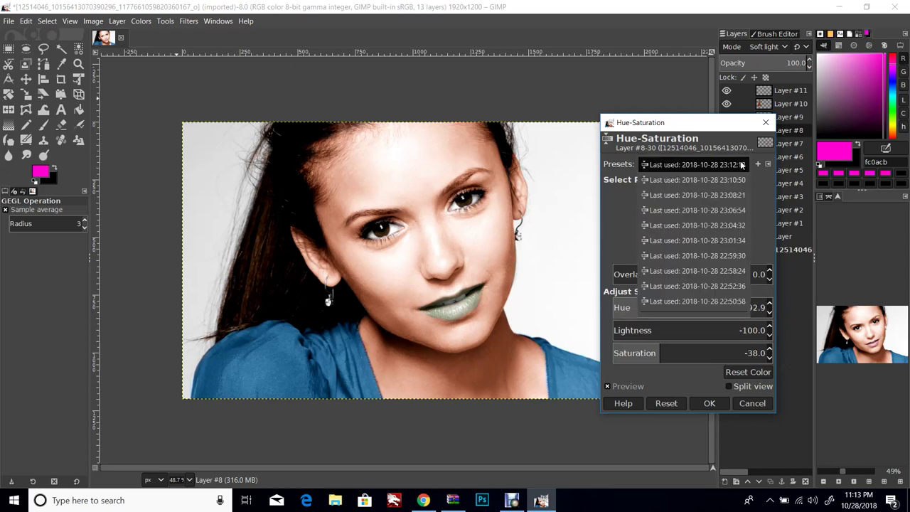
{"action": "left_click", "coordinate": [731, 225]}
{"action": "left_click", "coordinate": [671, 235]}
{"action": "left_click", "coordinate": [692, 223]}
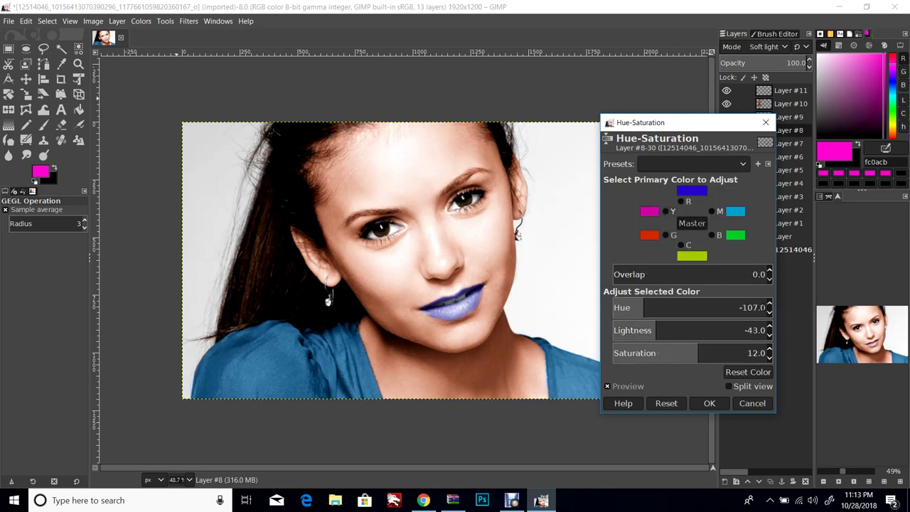
{"action": "left_click", "coordinate": [770, 305]}
{"action": "left_click", "coordinate": [770, 304]}
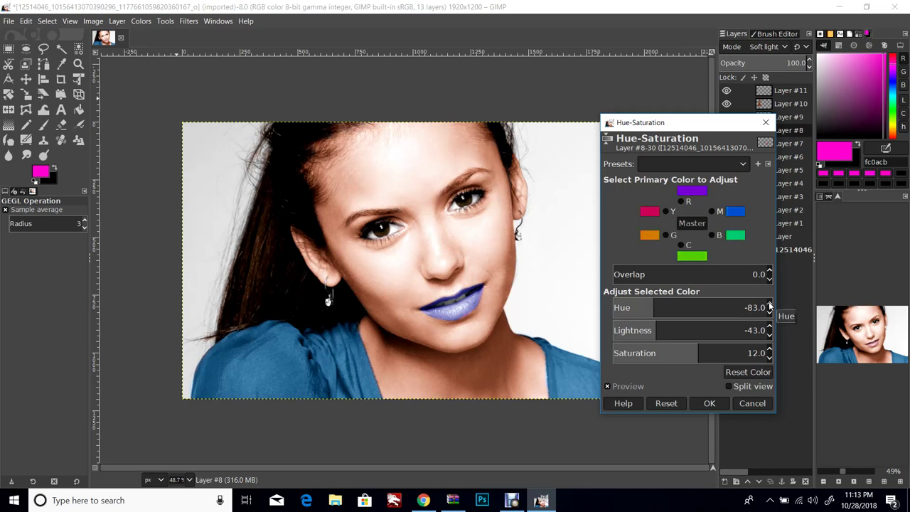
Step: Reset the lip color adjustment and apply lightness -22 and saturation 41 with a slight hue shift
{"action": "left_click", "coordinate": [748, 372]}
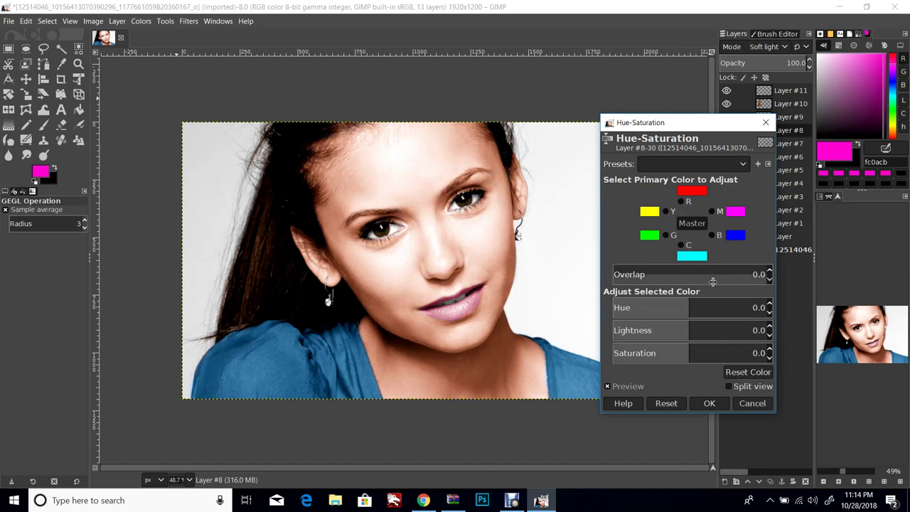
{"action": "mouse_move", "coordinate": [686, 307]}
{"action": "left_mouse_down"}
{"action": "mouse_move", "coordinate": [779, 311]}
{"action": "mouse_move", "coordinate": [613, 313]}
{"action": "mouse_move", "coordinate": [687, 307]}
{"action": "left_mouse_up"}
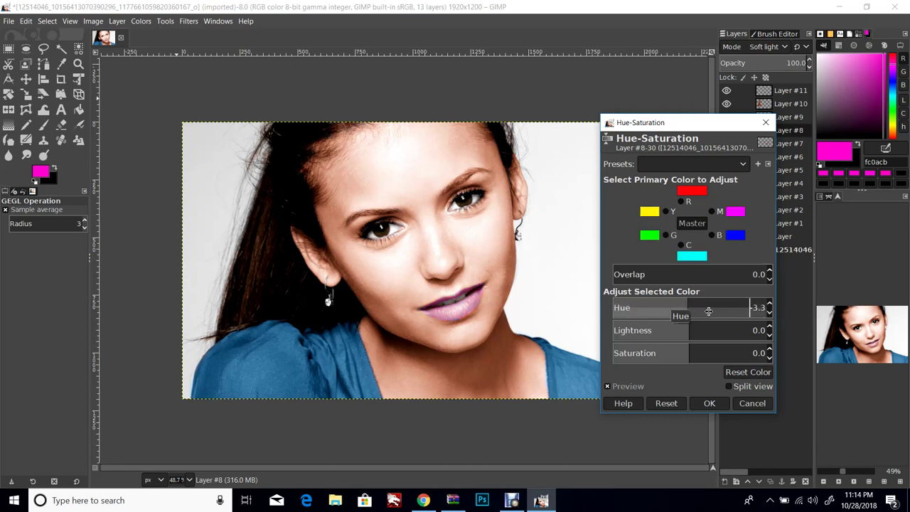
{"action": "left_click", "coordinate": [769, 349]}
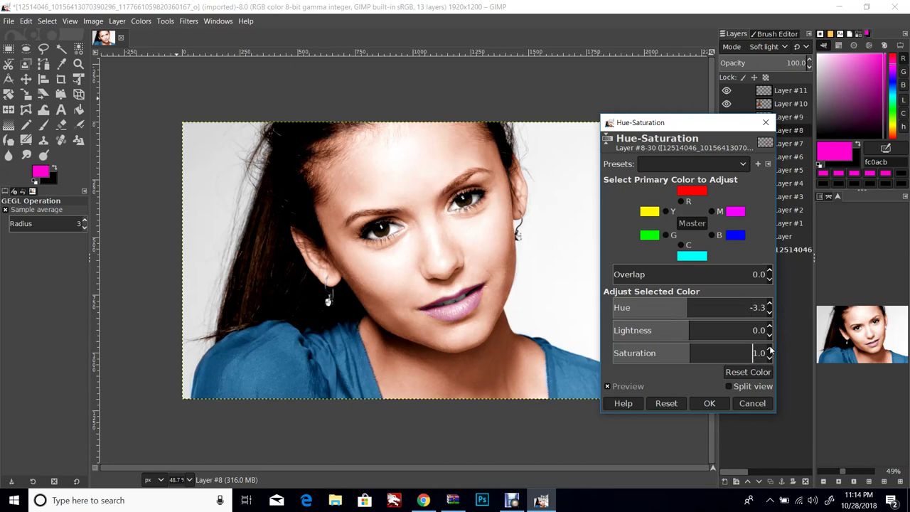
{"action": "left_click_drag", "start_coordinate": [770, 349], "coordinate": [769, 349]}
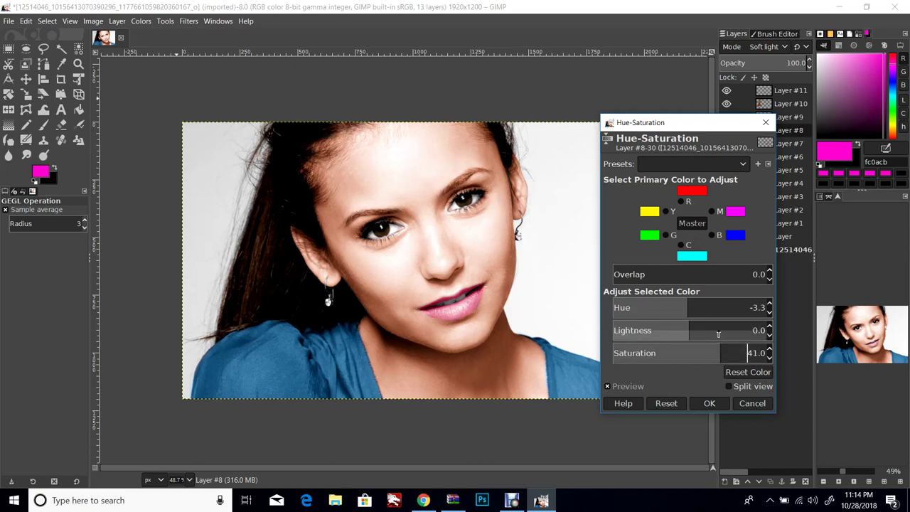
{"action": "left_click_drag", "start_coordinate": [769, 340], "coordinate": [769, 340]}
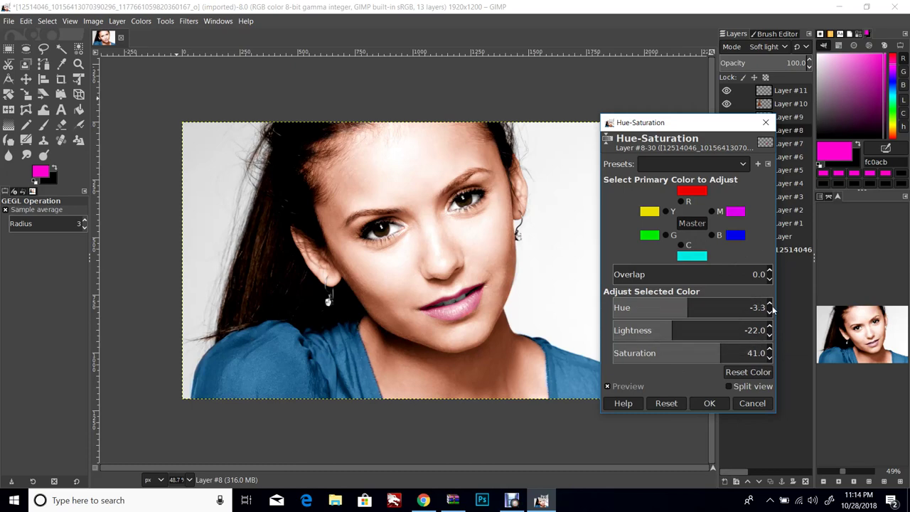
{"action": "left_click_drag", "start_coordinate": [770, 304], "coordinate": [769, 304]}
{"action": "left_click", "coordinate": [714, 405]}
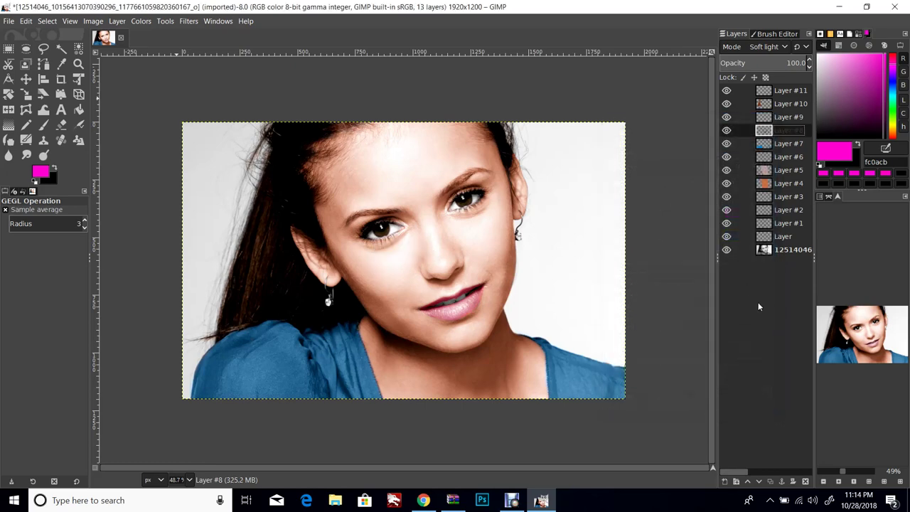
Step: Add a new Soft light layer directly above the lip layer for coloring the earrings
{"action": "left_click", "coordinate": [116, 21]}
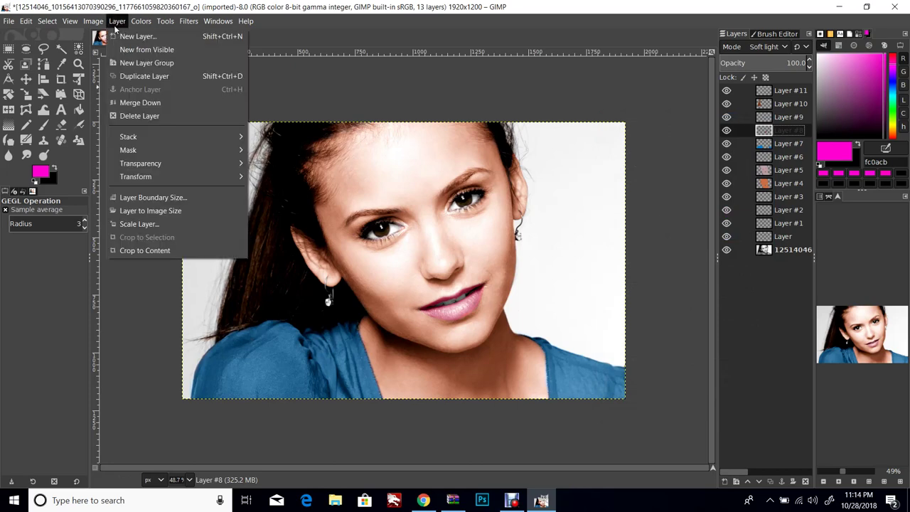
{"action": "left_click", "coordinate": [122, 37]}
{"action": "left_click", "coordinate": [550, 388]}
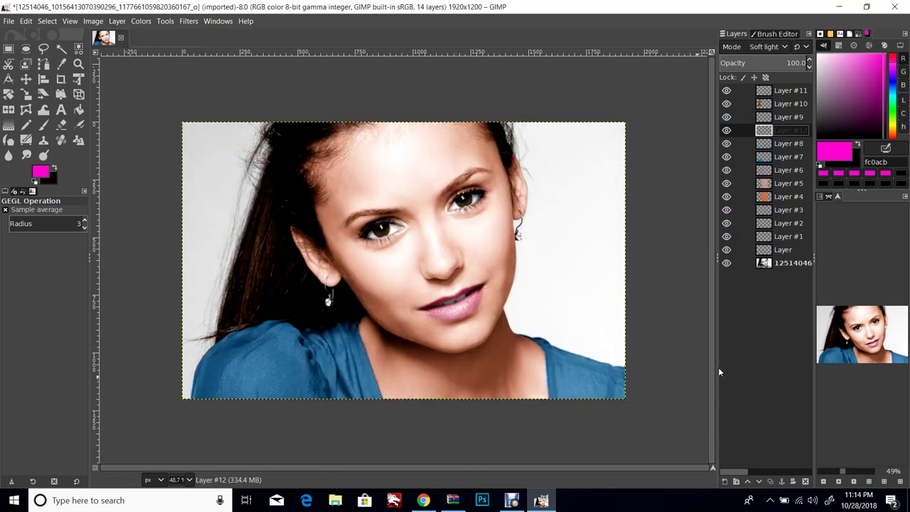
Step: Paint the metal of the earring against the dark hair magenta with a Paintbrush of size 4, hardness 44.9 and opacity 69
{"action": "left_click_drag", "start_coordinate": [843, 471], "coordinate": [858, 481]}
{"action": "left_click", "coordinate": [43, 125]}
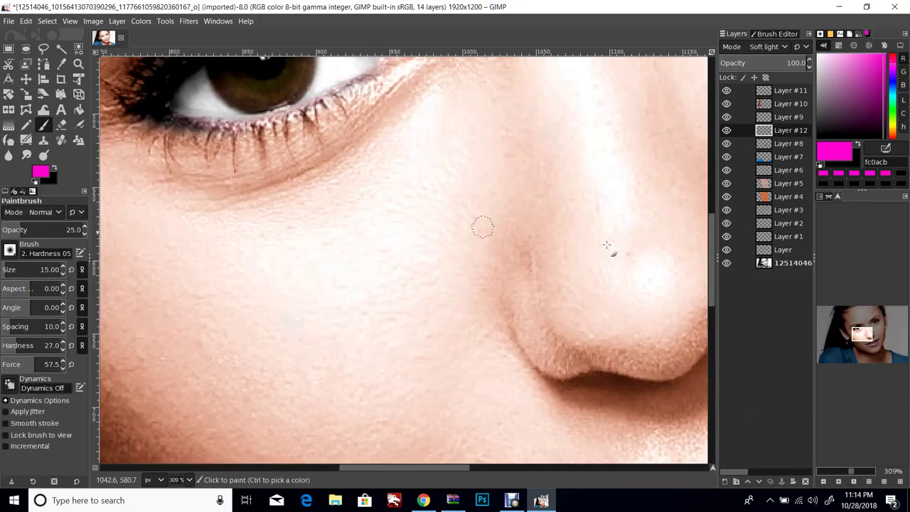
{"action": "mouse_move", "coordinate": [861, 333]}
{"action": "left_mouse_down"}
{"action": "mouse_move", "coordinate": [852, 326]}
{"action": "mouse_move", "coordinate": [846, 343]}
{"action": "left_mouse_up"}
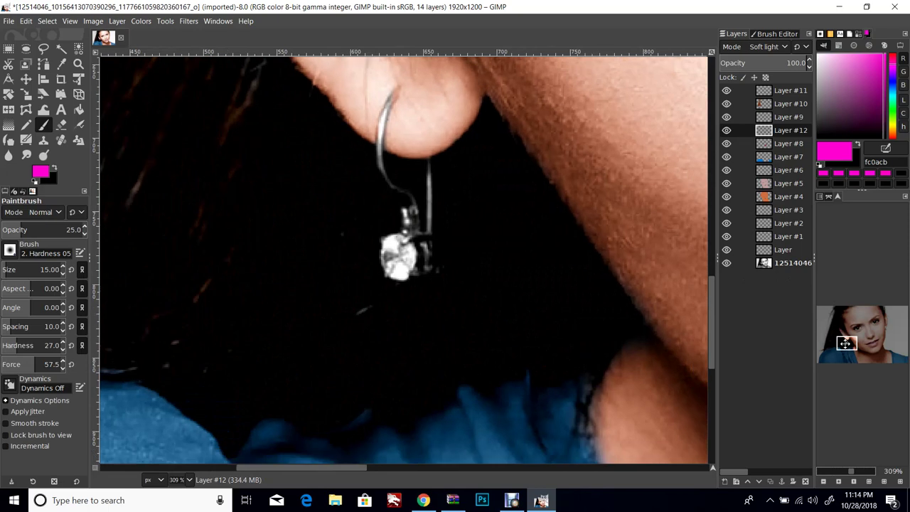
{"action": "scroll", "coordinate": [62, 273], "scroll_direction": "down", "scroll_amount": 12}
{"action": "scroll", "coordinate": [63, 341], "scroll_direction": "up", "scroll_amount": 4}
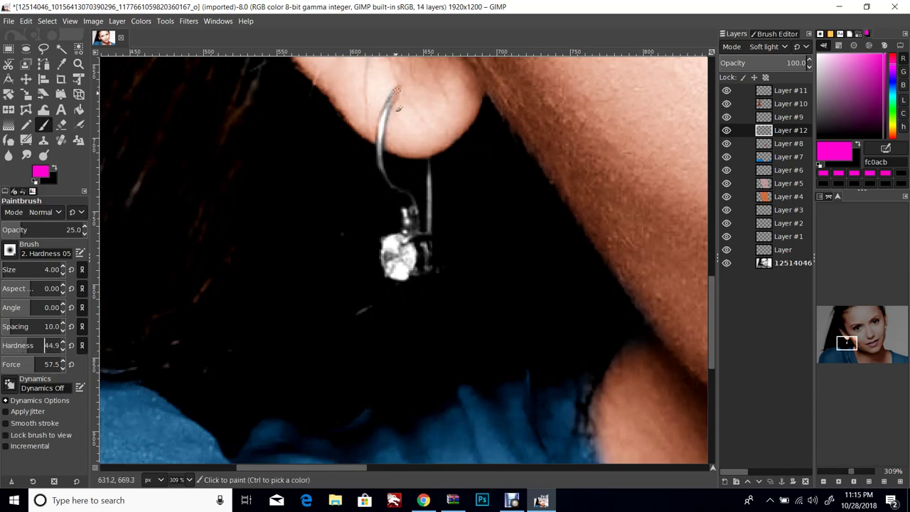
{"action": "mouse_move", "coordinate": [395, 91]}
{"action": "left_mouse_down"}
{"action": "mouse_move", "coordinate": [400, 98]}
{"action": "mouse_move", "coordinate": [387, 103]}
{"action": "left_mouse_up"}
{"action": "mouse_move", "coordinate": [84, 229]}
{"action": "left_mouse_down"}
{"action": "mouse_move", "coordinate": [96, 233]}
{"action": "mouse_move", "coordinate": [71, 236]}
{"action": "left_mouse_up"}
{"action": "mouse_move", "coordinate": [395, 92]}
{"action": "left_mouse_down"}
{"action": "mouse_move", "coordinate": [379, 158]}
{"action": "mouse_move", "coordinate": [414, 204]}
{"action": "mouse_move", "coordinate": [407, 222]}
{"action": "mouse_move", "coordinate": [411, 206]}
{"action": "left_mouse_up"}
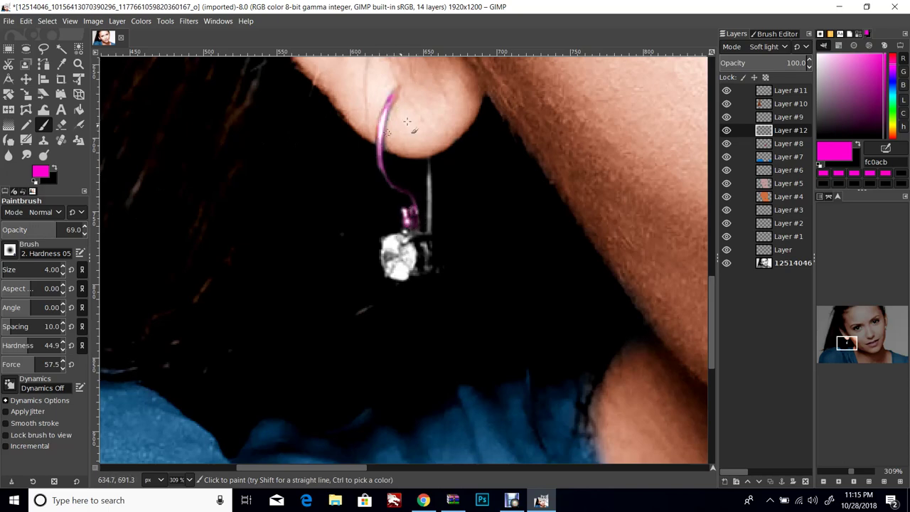
{"action": "left_click_drag", "start_coordinate": [427, 162], "coordinate": [431, 226]}
{"action": "mouse_move", "coordinate": [421, 250]}
{"action": "left_mouse_down"}
{"action": "mouse_move", "coordinate": [430, 280]}
{"action": "mouse_move", "coordinate": [427, 245]}
{"action": "mouse_move", "coordinate": [415, 273]}
{"action": "left_mouse_up"}
Step: Paint the hook and setting of the other earring, against the white background, with the same magenta brush
{"action": "left_click_drag", "start_coordinate": [847, 344], "coordinate": [892, 329]}
{"action": "mouse_move", "coordinate": [337, 127]}
{"action": "left_mouse_down"}
{"action": "mouse_move", "coordinate": [348, 178]}
{"action": "mouse_move", "coordinate": [310, 236]}
{"action": "mouse_move", "coordinate": [321, 249]}
{"action": "mouse_move", "coordinate": [306, 260]}
{"action": "mouse_move", "coordinate": [304, 282]}
{"action": "mouse_move", "coordinate": [311, 253]}
{"action": "mouse_move", "coordinate": [326, 270]}
{"action": "left_mouse_up"}
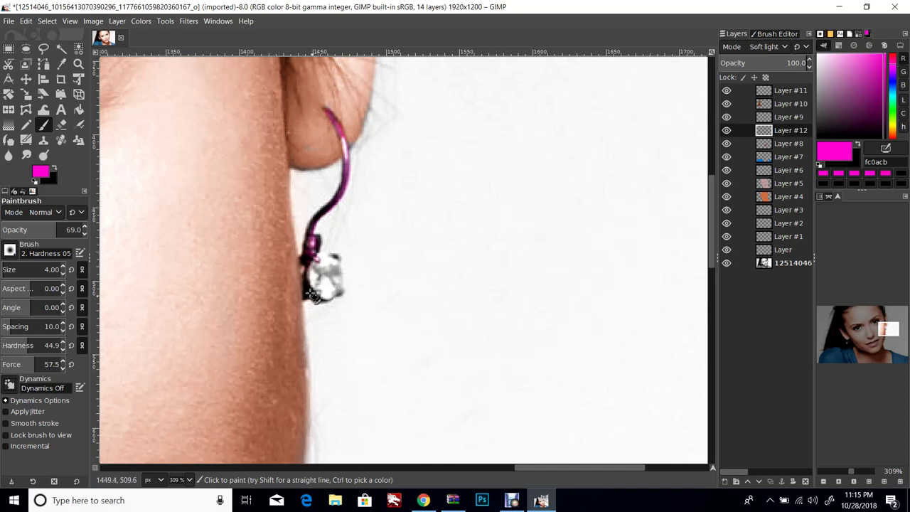
{"action": "left_click_drag", "start_coordinate": [338, 128], "coordinate": [324, 112]}
Step: Shift the painted earring layer to gold by setting the Hue-Saturation master hue to 90
{"action": "left_click", "coordinate": [143, 21]}
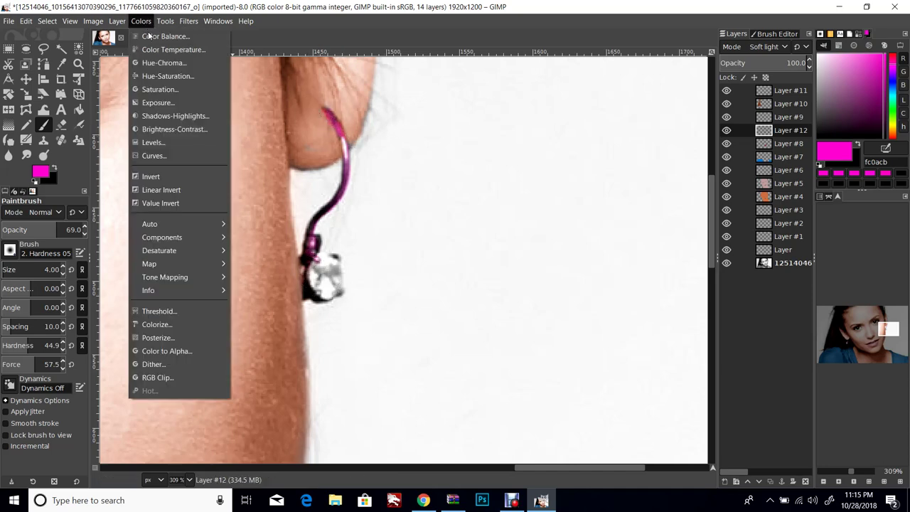
{"action": "left_click", "coordinate": [168, 76]}
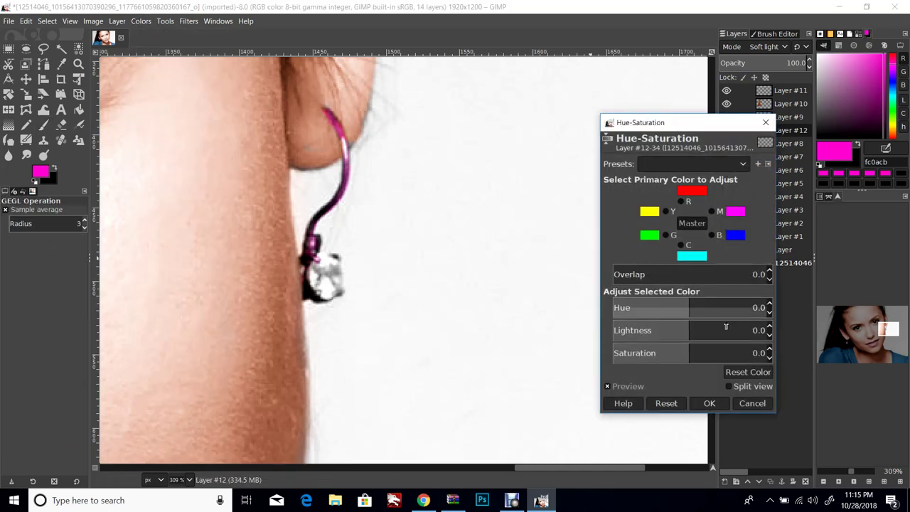
{"action": "left_click", "coordinate": [743, 307]}
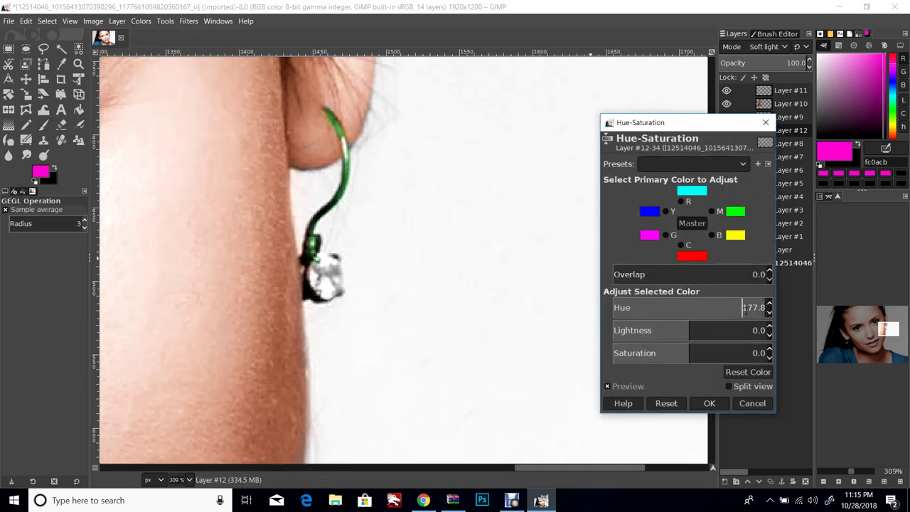
{"action": "scroll", "coordinate": [772, 311], "scroll_direction": "down", "scroll_amount": 18}
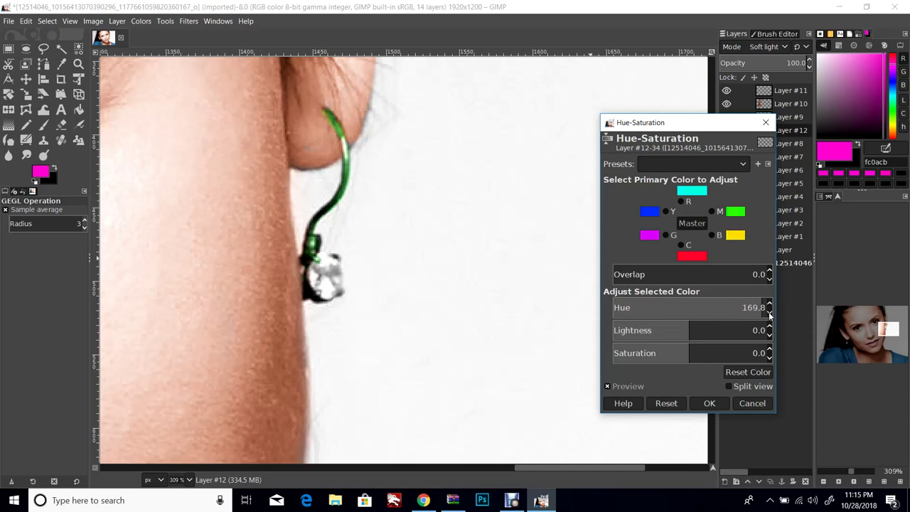
{"action": "left_click_drag", "start_coordinate": [742, 307], "coordinate": [754, 308]}
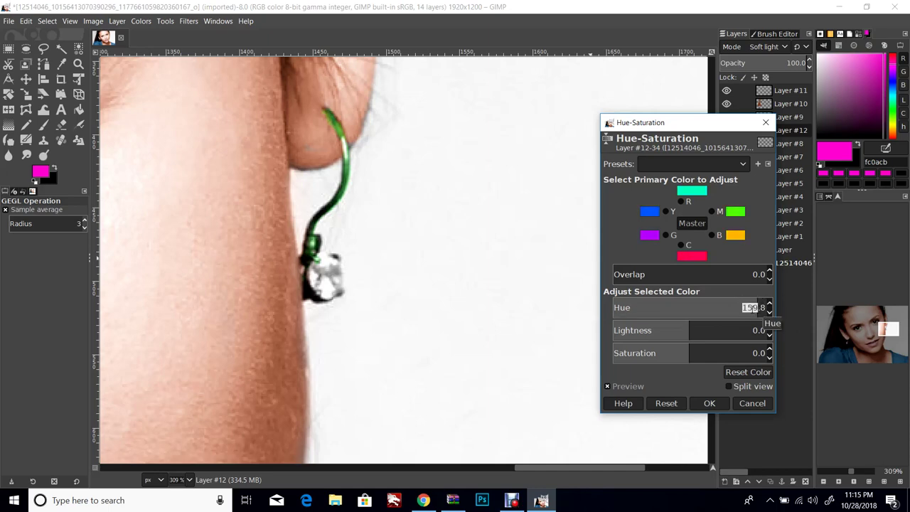
{"action": "left_click", "coordinate": [737, 307]}
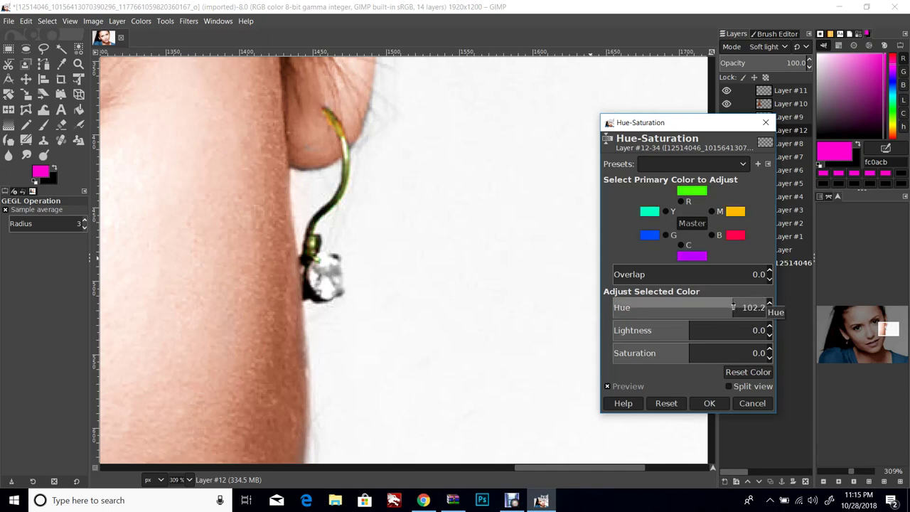
{"action": "left_click", "coordinate": [728, 308]}
{"action": "left_click", "coordinate": [725, 307]}
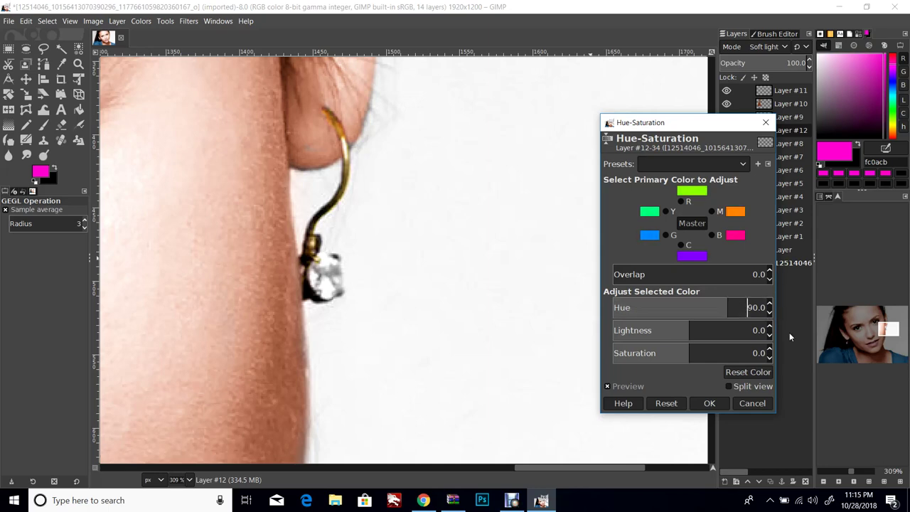
Step: Try saturation -24 and lightness 33 on the gold earring color
{"action": "left_click", "coordinate": [769, 358]}
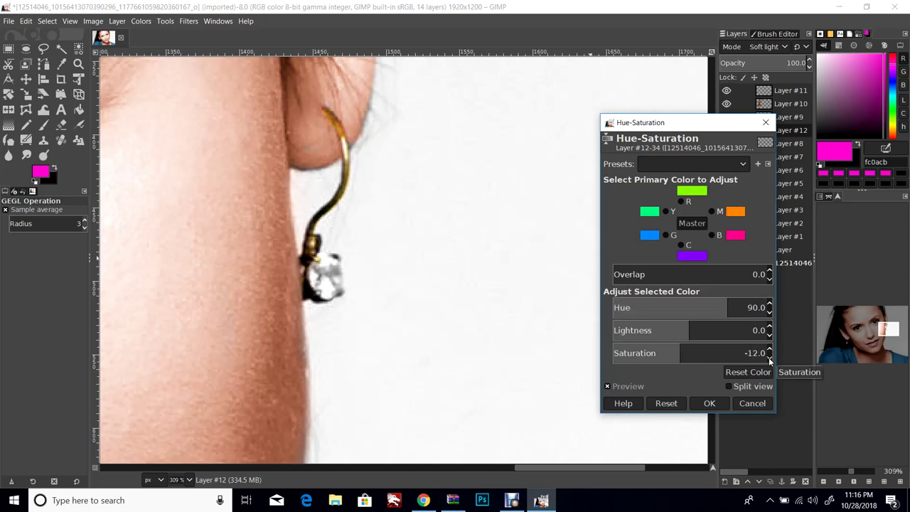
{"action": "left_click", "coordinate": [770, 358]}
{"action": "left_click", "coordinate": [771, 328]}
{"action": "left_click", "coordinate": [772, 329]}
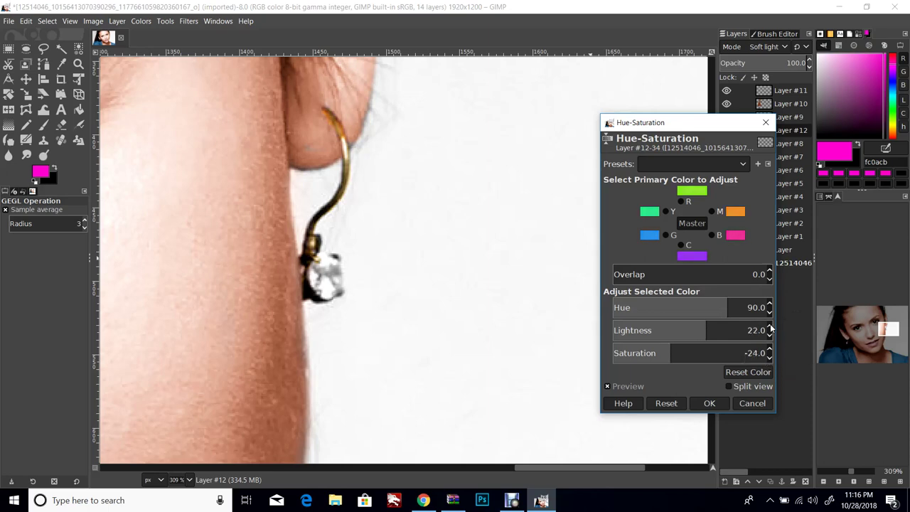
{"action": "left_click", "coordinate": [771, 328]}
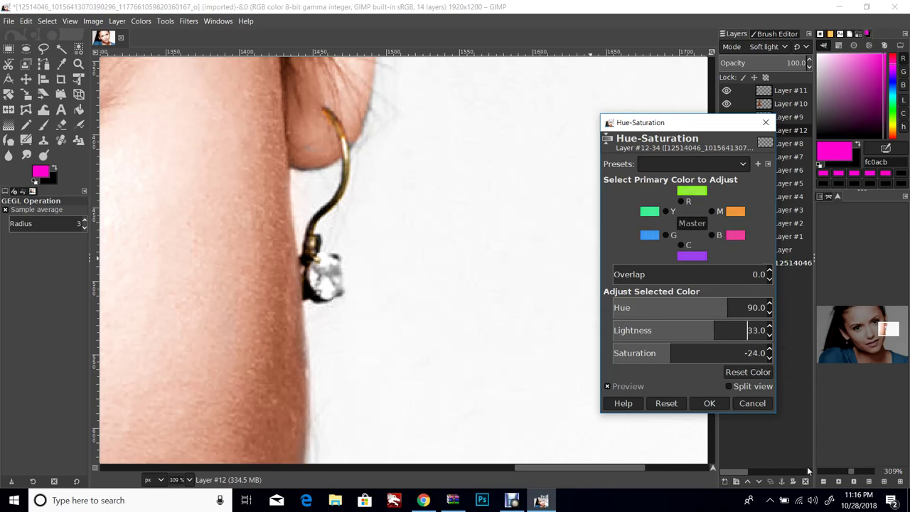
Step: Check the earring against the dark hair and raise the gold color's lightness to 58 and saturation to 31
{"action": "left_click", "coordinate": [848, 469]}
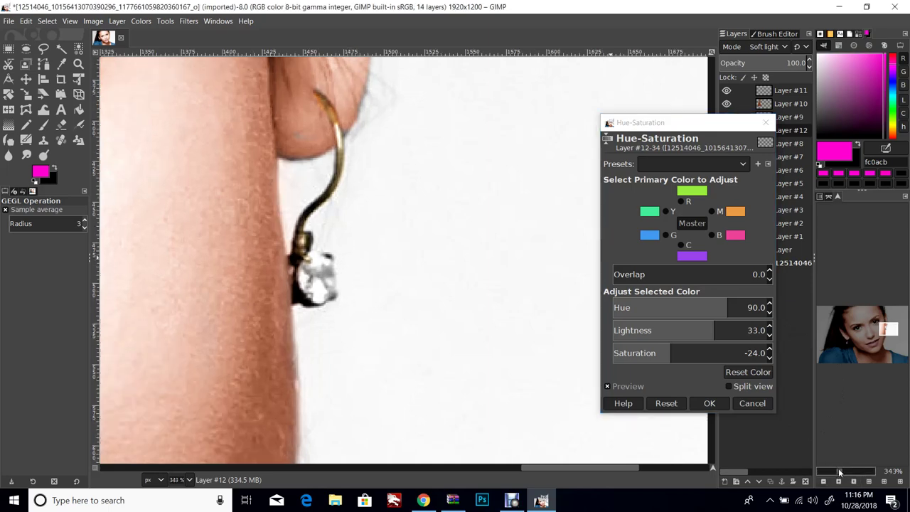
{"action": "left_click", "coordinate": [841, 472]}
{"action": "left_click", "coordinate": [844, 472]}
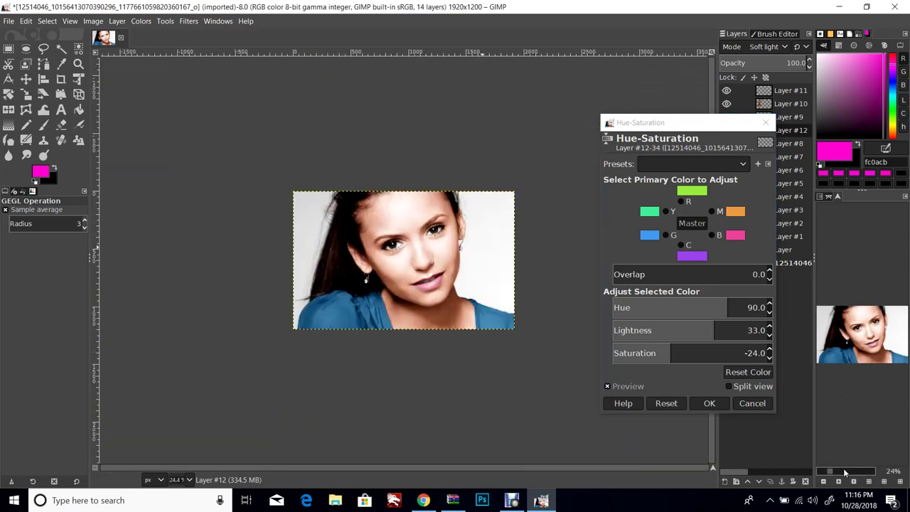
{"action": "left_click", "coordinate": [848, 472]}
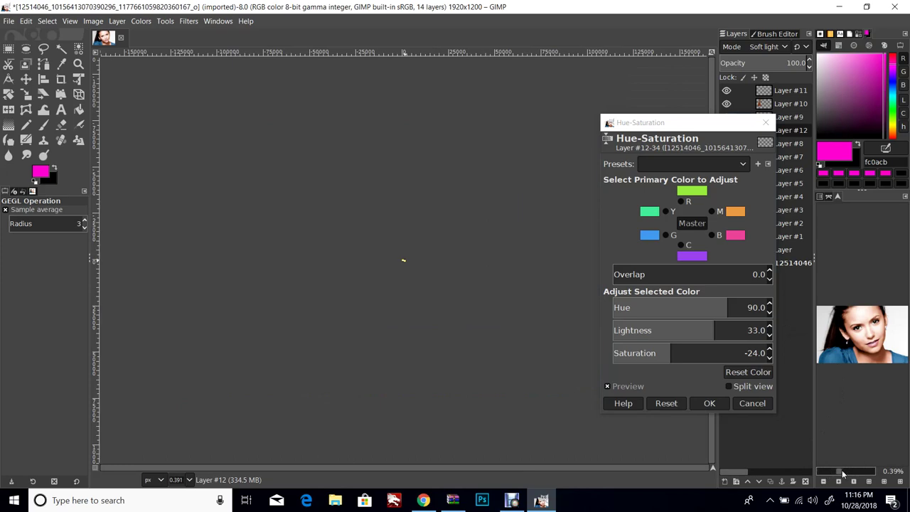
{"action": "left_click_drag", "start_coordinate": [846, 474], "coordinate": [851, 474]}
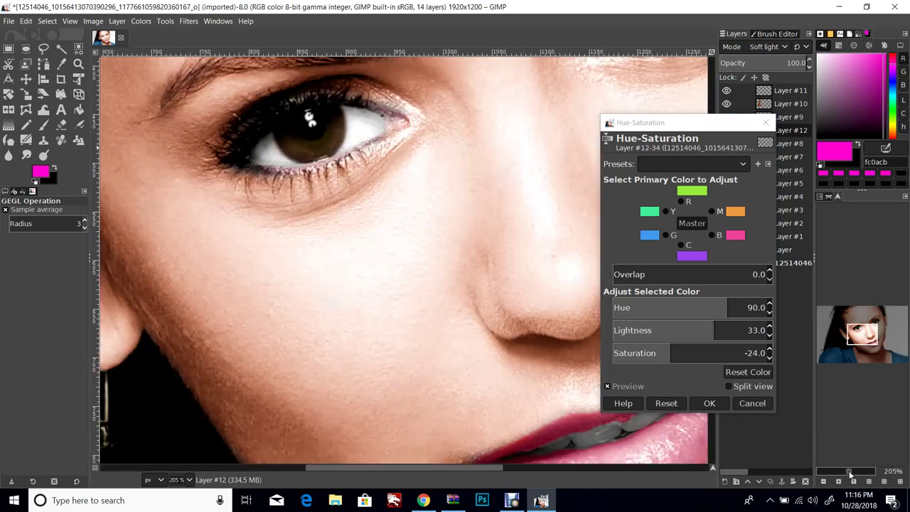
{"action": "left_click_drag", "start_coordinate": [864, 336], "coordinate": [846, 336]}
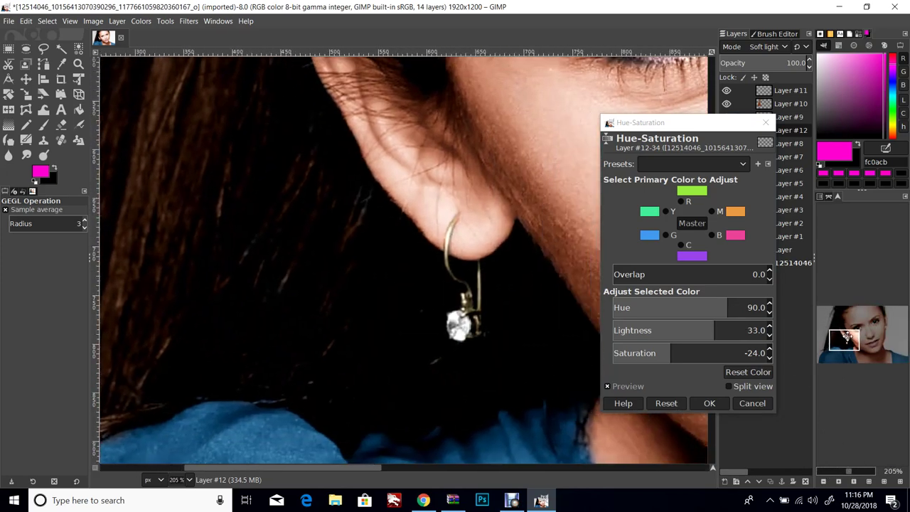
{"action": "left_click", "coordinate": [770, 347]}
{"action": "left_click", "coordinate": [770, 347]}
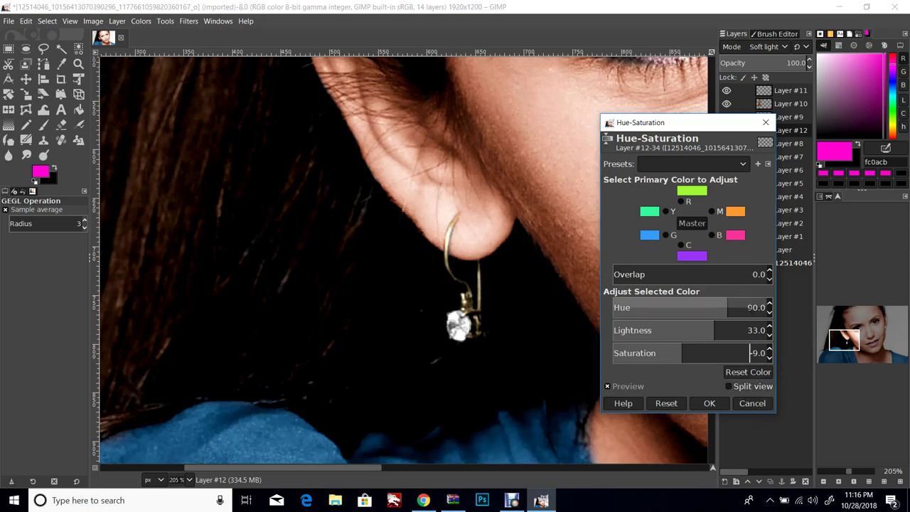
{"action": "left_click", "coordinate": [769, 327]}
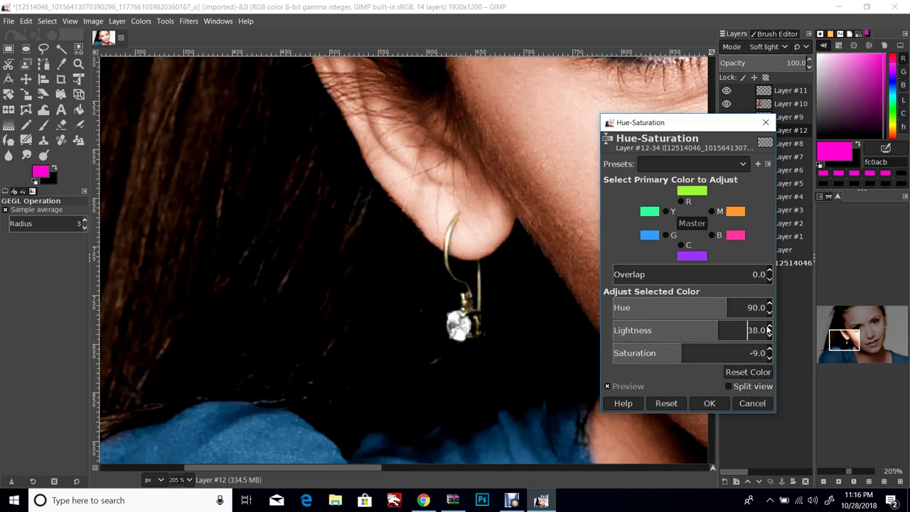
{"action": "left_click", "coordinate": [769, 349]}
{"action": "left_click", "coordinate": [768, 350]}
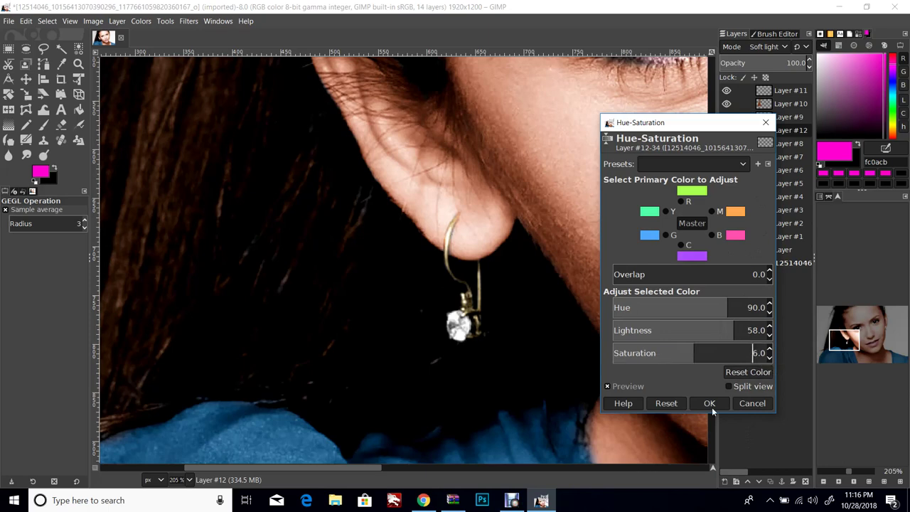
{"action": "left_click", "coordinate": [768, 350]}
{"action": "left_click", "coordinate": [769, 351]}
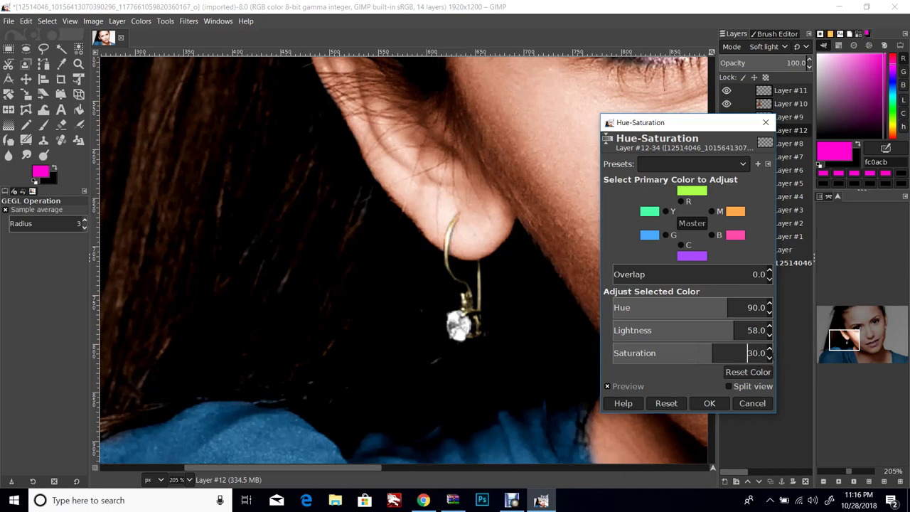
Step: Try an earring hue of 112, settle on hue 85, and apply the Hue-Saturation adjustment
{"action": "left_click", "coordinate": [770, 304]}
{"action": "left_click", "coordinate": [769, 305]}
{"action": "left_click", "coordinate": [769, 304]}
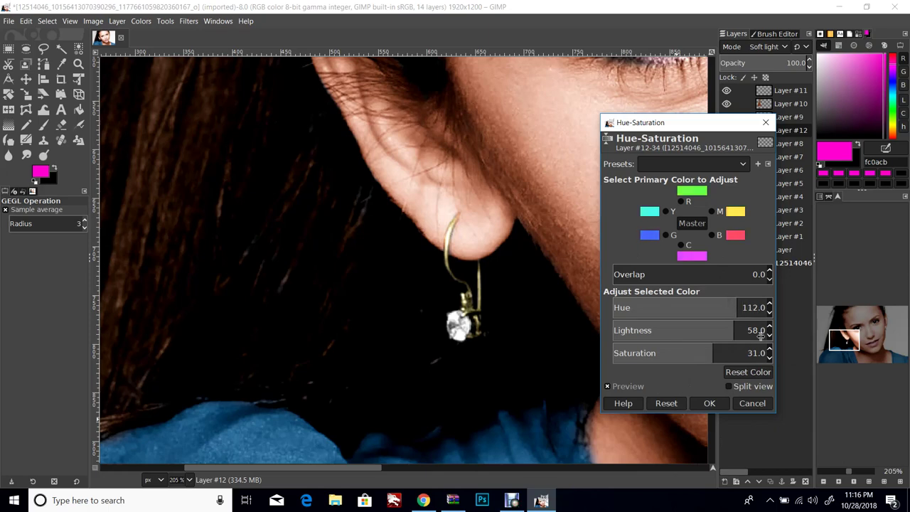
{"action": "left_click", "coordinate": [769, 312]}
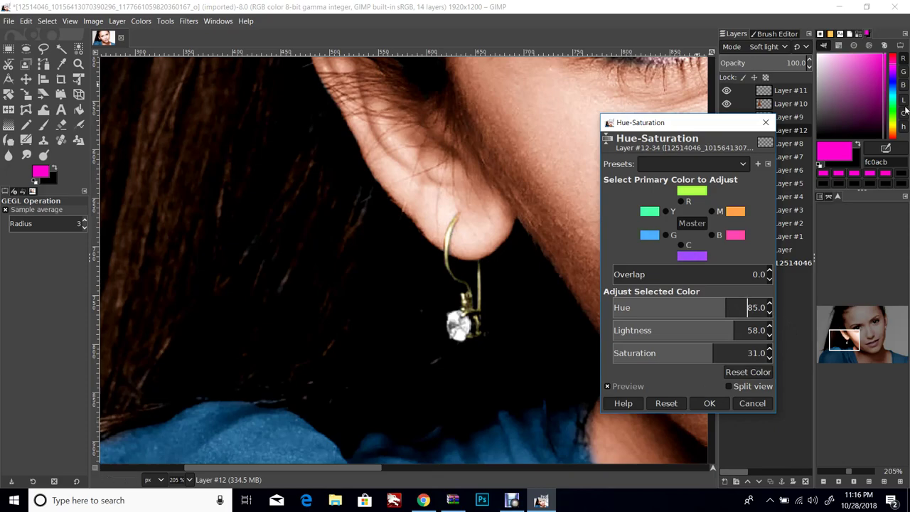
{"action": "left_click", "coordinate": [725, 403]}
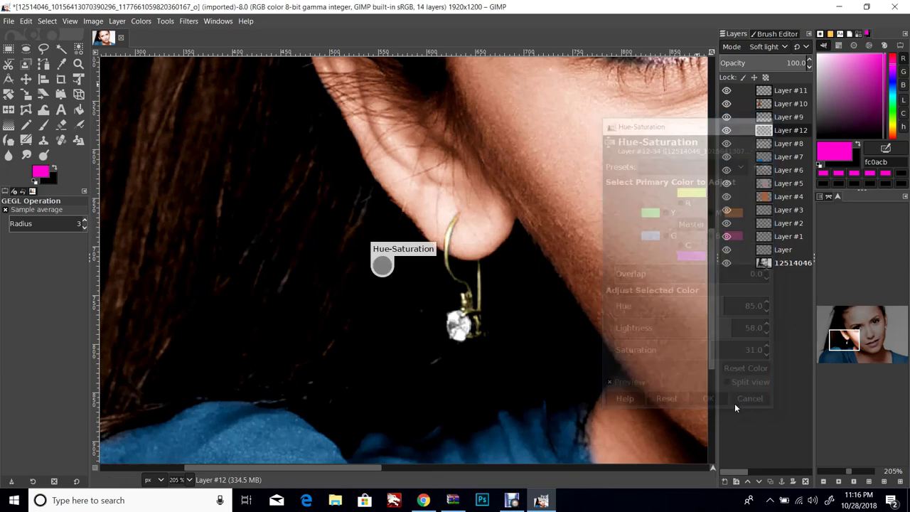
Step: Add a transparent Soft light layer above the earring color layer and set the paintbrush to size 48 and opacity 100
{"action": "left_click_drag", "start_coordinate": [857, 332], "coordinate": [882, 319]}
{"action": "left_click", "coordinate": [853, 472]}
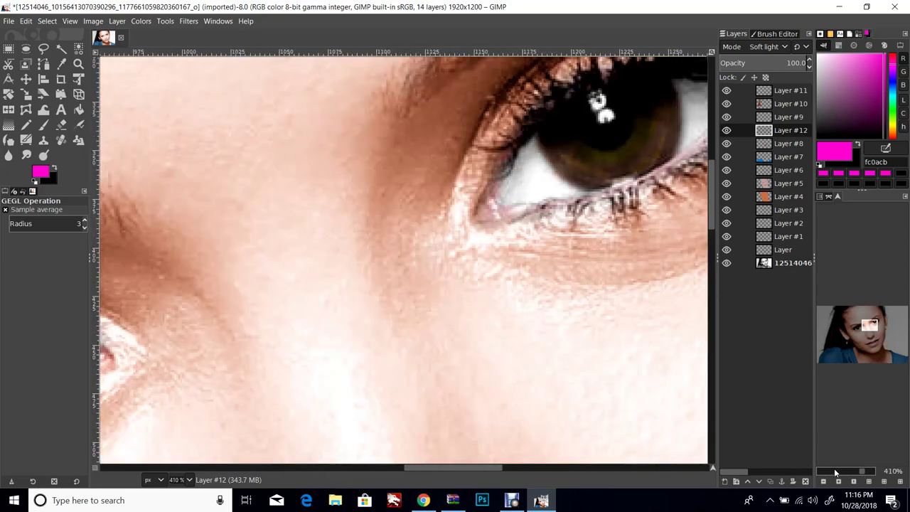
{"action": "mouse_move", "coordinate": [844, 471]}
{"action": "left_mouse_down"}
{"action": "mouse_move", "coordinate": [852, 473]}
{"action": "mouse_move", "coordinate": [843, 473]}
{"action": "left_mouse_up"}
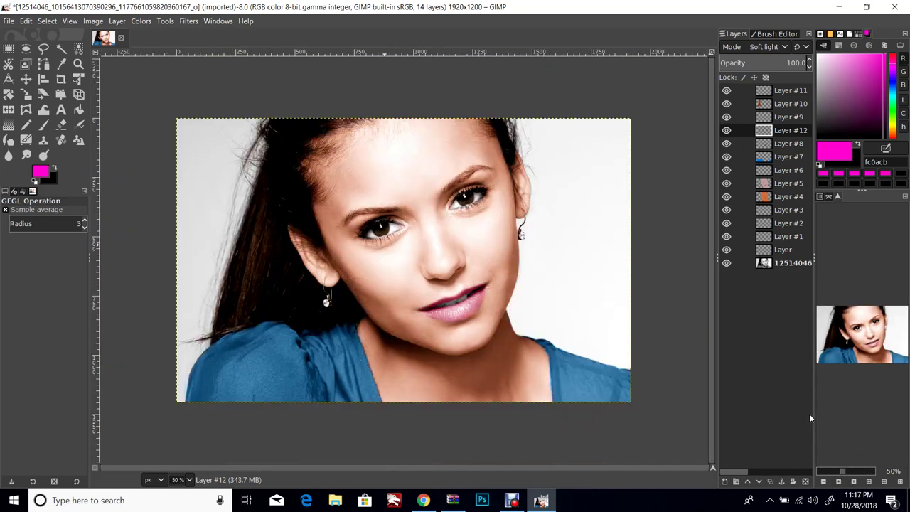
{"action": "left_click", "coordinate": [44, 124]}
{"action": "left_click", "coordinate": [117, 20]}
{"action": "left_click", "coordinate": [124, 38]}
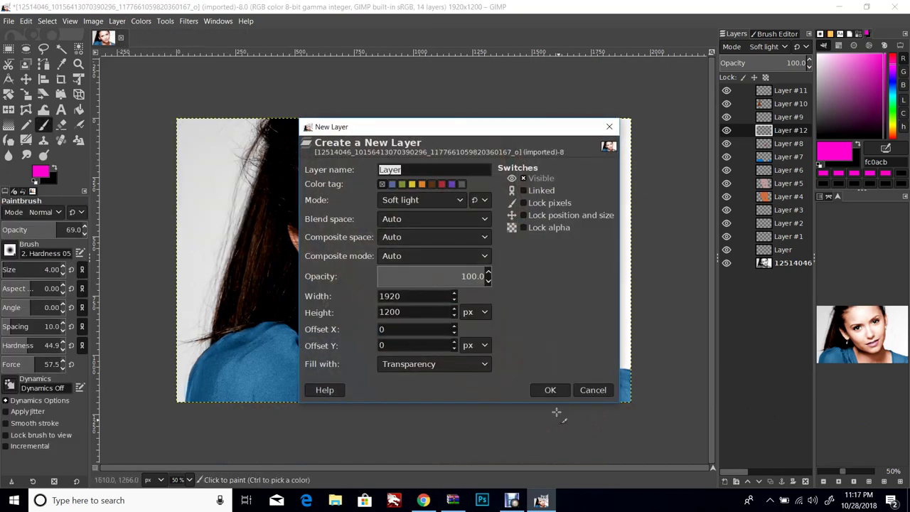
{"action": "left_click", "coordinate": [550, 389]}
{"action": "left_click", "coordinate": [84, 229]}
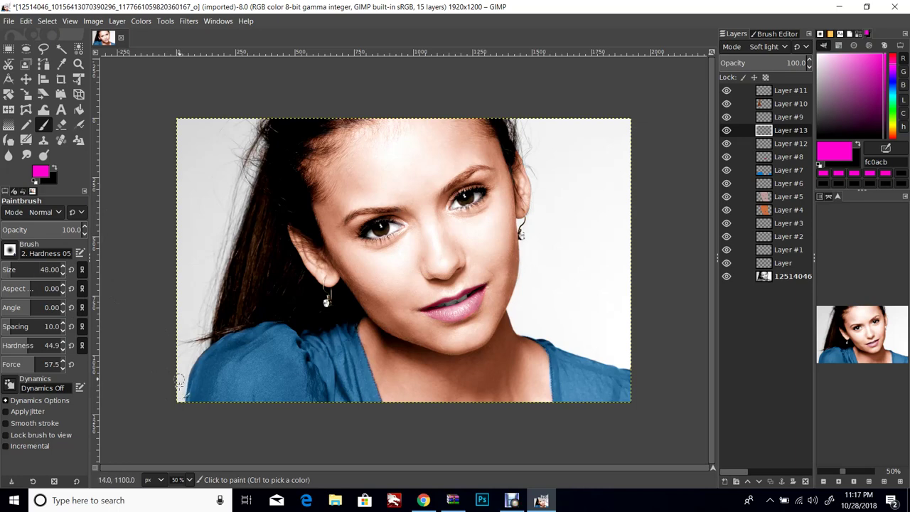
Step: Raise the brush hardness to 54.9 and force to 59.4, and paint magenta over the lower background beside the long hair
{"action": "left_click_drag", "start_coordinate": [181, 382], "coordinate": [179, 400]}
{"action": "left_click", "coordinate": [64, 342]}
{"action": "left_click", "coordinate": [63, 343]}
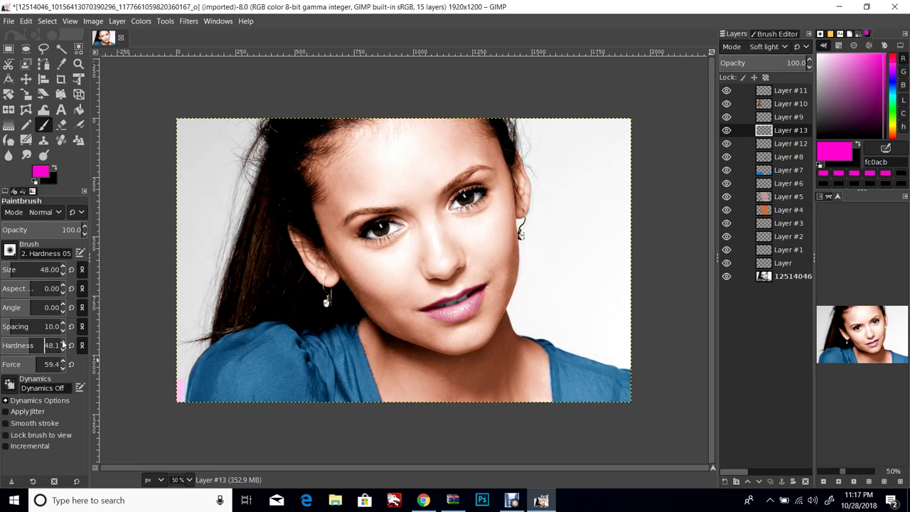
{"action": "left_click", "coordinate": [63, 343]}
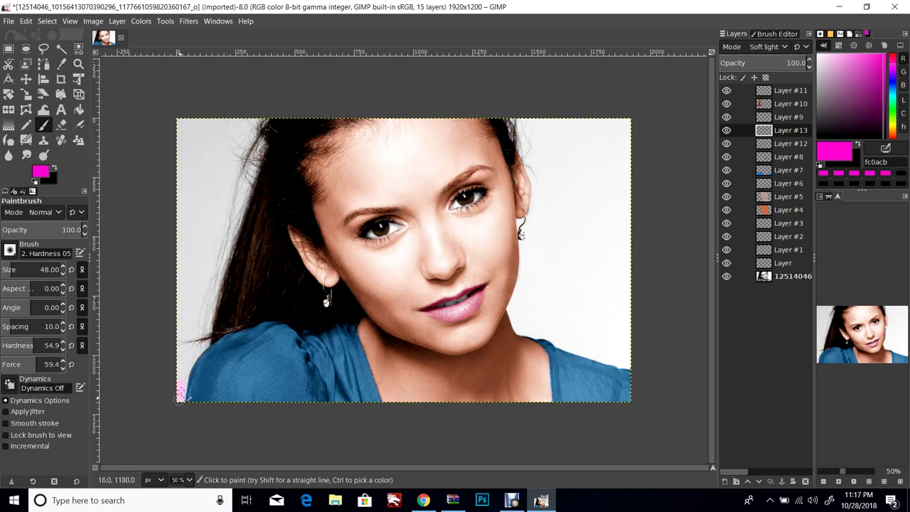
{"action": "mouse_move", "coordinate": [183, 373]}
{"action": "left_mouse_down"}
{"action": "mouse_move", "coordinate": [204, 343]}
{"action": "mouse_move", "coordinate": [175, 369]}
{"action": "mouse_move", "coordinate": [176, 313]}
{"action": "mouse_move", "coordinate": [183, 357]}
{"action": "mouse_move", "coordinate": [206, 333]}
{"action": "left_mouse_up"}
{"action": "left_click_drag", "start_coordinate": [213, 287], "coordinate": [221, 268]}
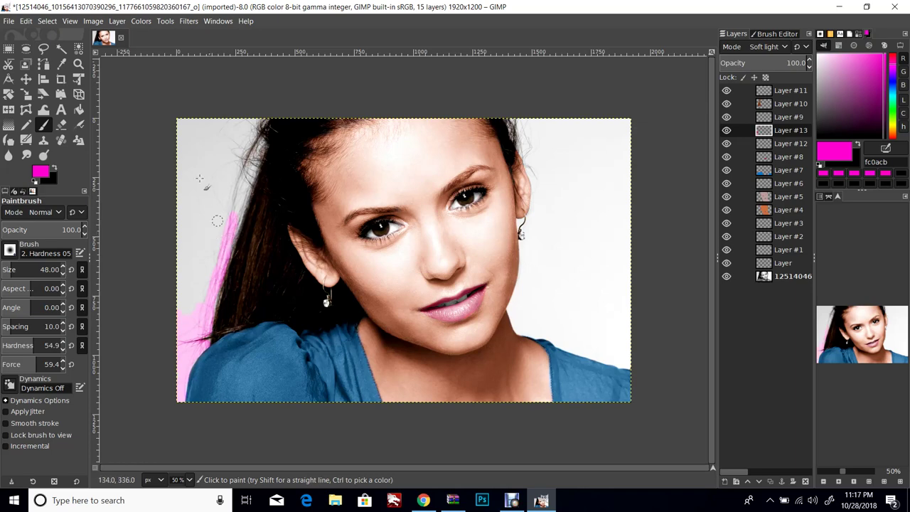
Step: Fill the remaining background on the long-hair side with magenta, up to the top edge of the hair
{"action": "mouse_move", "coordinate": [192, 165]}
{"action": "left_mouse_down"}
{"action": "mouse_move", "coordinate": [220, 111]}
{"action": "mouse_move", "coordinate": [239, 140]}
{"action": "mouse_move", "coordinate": [252, 114]}
{"action": "mouse_move", "coordinate": [249, 142]}
{"action": "left_mouse_up"}
{"action": "mouse_move", "coordinate": [229, 177]}
{"action": "left_mouse_down"}
{"action": "mouse_move", "coordinate": [206, 228]}
{"action": "mouse_move", "coordinate": [207, 178]}
{"action": "mouse_move", "coordinate": [198, 170]}
{"action": "mouse_move", "coordinate": [179, 200]}
{"action": "left_mouse_up"}
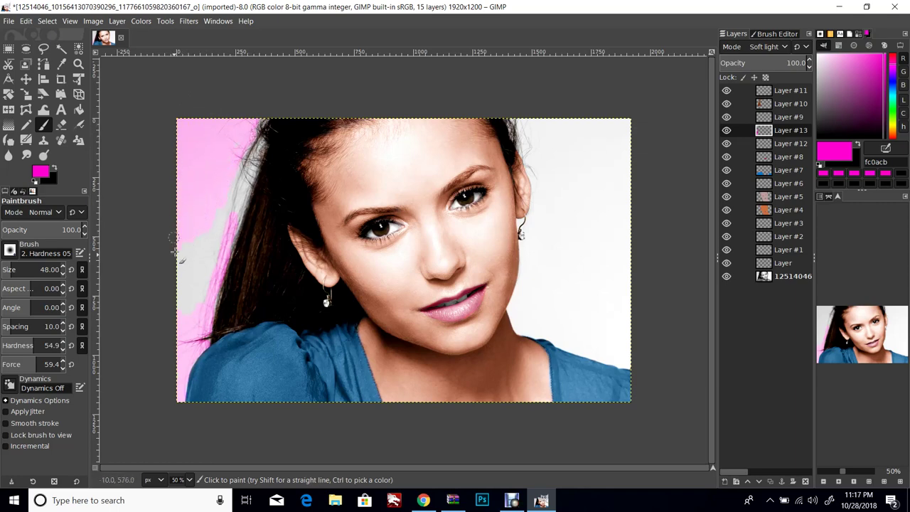
{"action": "mouse_move", "coordinate": [246, 139]}
{"action": "left_mouse_down"}
{"action": "mouse_move", "coordinate": [235, 164]}
{"action": "mouse_move", "coordinate": [263, 155]}
{"action": "mouse_move", "coordinate": [258, 146]}
{"action": "mouse_move", "coordinate": [246, 177]}
{"action": "mouse_move", "coordinate": [261, 148]}
{"action": "left_mouse_up"}
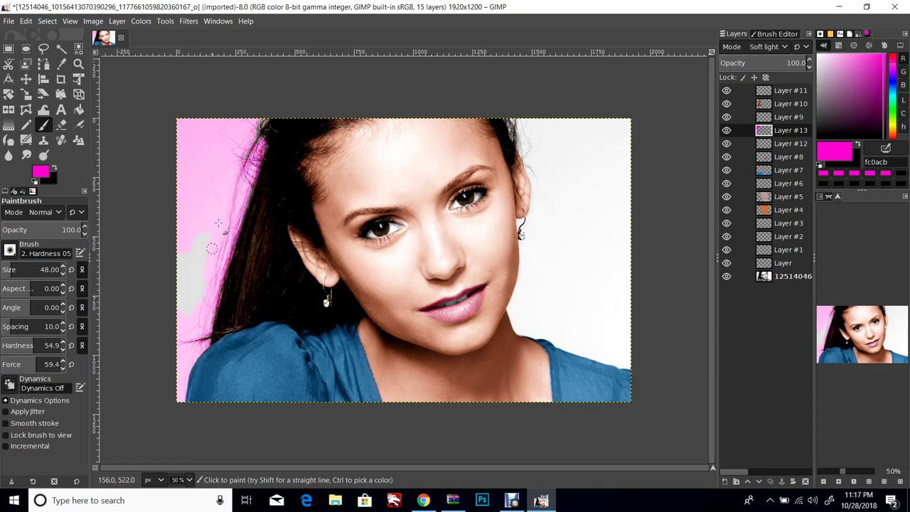
{"action": "left_click_drag", "start_coordinate": [196, 287], "coordinate": [183, 243]}
Step: Paint the background on the other side of the face magenta, from the hair and ear down to the shoulder
{"action": "mouse_move", "coordinate": [560, 130]}
{"action": "left_mouse_down"}
{"action": "mouse_move", "coordinate": [531, 138]}
{"action": "mouse_move", "coordinate": [511, 114]}
{"action": "mouse_move", "coordinate": [541, 184]}
{"action": "mouse_move", "coordinate": [528, 123]}
{"action": "mouse_move", "coordinate": [565, 187]}
{"action": "mouse_move", "coordinate": [578, 112]}
{"action": "mouse_move", "coordinate": [584, 121]}
{"action": "mouse_move", "coordinate": [598, 105]}
{"action": "mouse_move", "coordinate": [608, 180]}
{"action": "mouse_move", "coordinate": [600, 178]}
{"action": "mouse_move", "coordinate": [613, 193]}
{"action": "mouse_move", "coordinate": [632, 106]}
{"action": "mouse_move", "coordinate": [621, 164]}
{"action": "mouse_move", "coordinate": [609, 130]}
{"action": "mouse_move", "coordinate": [558, 173]}
{"action": "mouse_move", "coordinate": [537, 173]}
{"action": "mouse_move", "coordinate": [528, 157]}
{"action": "mouse_move", "coordinate": [538, 195]}
{"action": "mouse_move", "coordinate": [524, 229]}
{"action": "mouse_move", "coordinate": [538, 181]}
{"action": "mouse_move", "coordinate": [549, 220]}
{"action": "left_mouse_up"}
{"action": "mouse_move", "coordinate": [564, 177]}
{"action": "left_mouse_down"}
{"action": "mouse_move", "coordinate": [572, 233]}
{"action": "mouse_move", "coordinate": [583, 201]}
{"action": "mouse_move", "coordinate": [602, 254]}
{"action": "mouse_move", "coordinate": [596, 180]}
{"action": "mouse_move", "coordinate": [630, 267]}
{"action": "mouse_move", "coordinate": [635, 236]}
{"action": "mouse_move", "coordinate": [547, 244]}
{"action": "mouse_move", "coordinate": [561, 240]}
{"action": "mouse_move", "coordinate": [530, 234]}
{"action": "mouse_move", "coordinate": [515, 322]}
{"action": "mouse_move", "coordinate": [630, 367]}
{"action": "mouse_move", "coordinate": [560, 343]}
{"action": "left_mouse_up"}
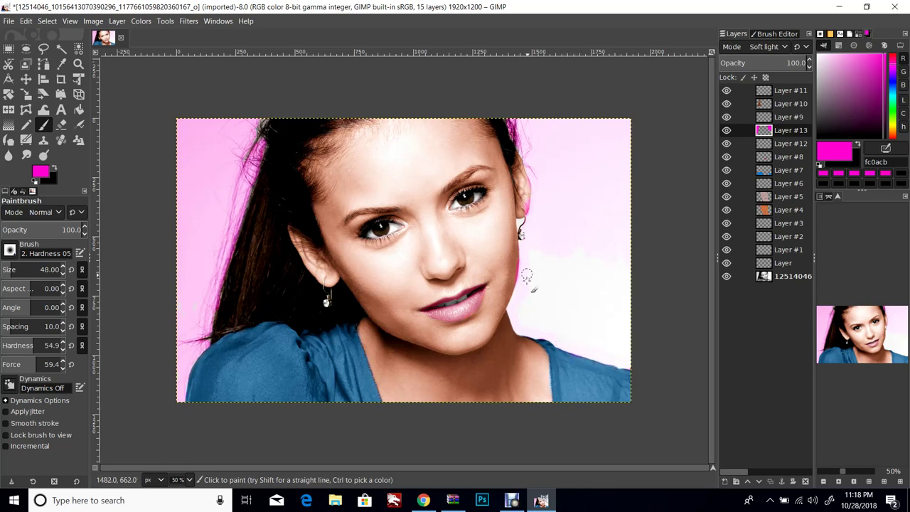
{"action": "mouse_move", "coordinate": [536, 244]}
{"action": "left_mouse_down"}
{"action": "mouse_move", "coordinate": [557, 317]}
{"action": "mouse_move", "coordinate": [567, 265]}
{"action": "mouse_move", "coordinate": [590, 321]}
{"action": "mouse_move", "coordinate": [609, 251]}
{"action": "mouse_move", "coordinate": [618, 316]}
{"action": "mouse_move", "coordinate": [626, 274]}
{"action": "mouse_move", "coordinate": [625, 347]}
{"action": "mouse_move", "coordinate": [611, 332]}
{"action": "mouse_move", "coordinate": [604, 347]}
{"action": "mouse_move", "coordinate": [582, 338]}
{"action": "mouse_move", "coordinate": [562, 311]}
{"action": "mouse_move", "coordinate": [562, 332]}
{"action": "mouse_move", "coordinate": [547, 312]}
{"action": "mouse_move", "coordinate": [549, 326]}
{"action": "mouse_move", "coordinate": [524, 315]}
{"action": "mouse_move", "coordinate": [612, 298]}
{"action": "mouse_move", "coordinate": [612, 205]}
{"action": "left_mouse_up"}
{"action": "left_click_drag", "start_coordinate": [524, 150], "coordinate": [506, 114]}
Step: Erase the magenta spill from the ear, cheek edge and shoulder, raising the eraser opacity to 85
{"action": "left_click", "coordinate": [61, 124]}
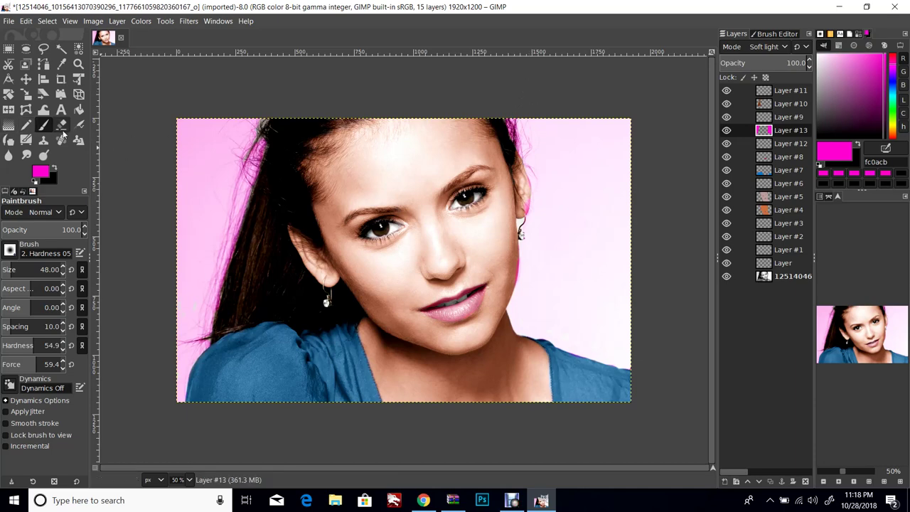
{"action": "mouse_move", "coordinate": [527, 208]}
{"action": "left_mouse_down"}
{"action": "mouse_move", "coordinate": [526, 216]}
{"action": "mouse_move", "coordinate": [534, 210]}
{"action": "left_mouse_up"}
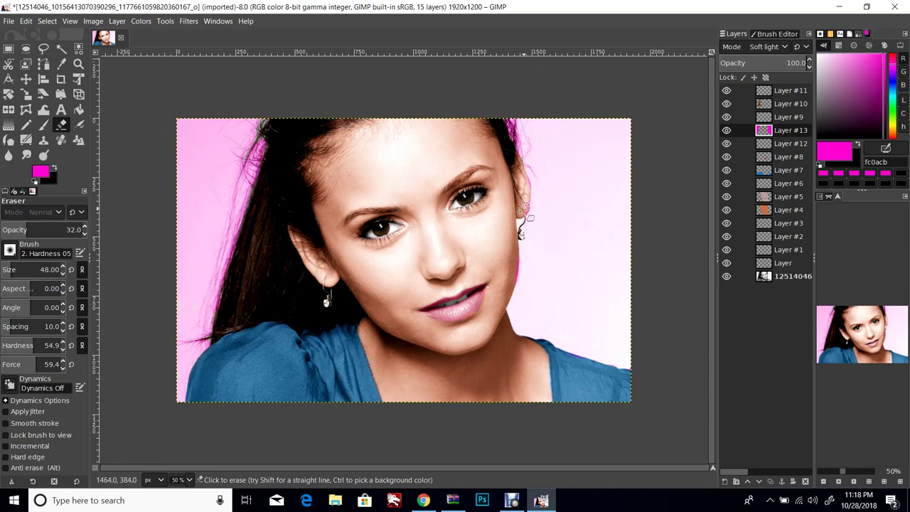
{"action": "left_click", "coordinate": [86, 227]}
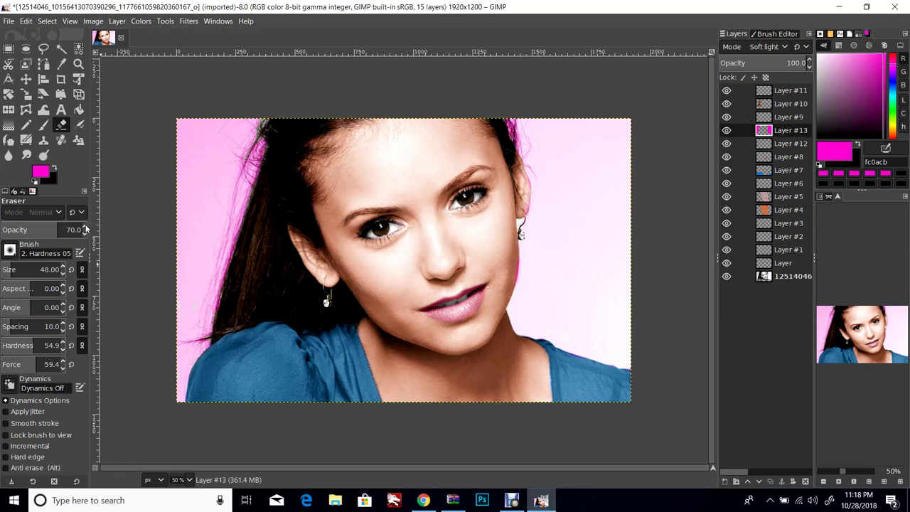
{"action": "mouse_move", "coordinate": [524, 187]}
{"action": "left_mouse_down"}
{"action": "mouse_move", "coordinate": [527, 274]}
{"action": "mouse_move", "coordinate": [516, 258]}
{"action": "mouse_move", "coordinate": [513, 283]}
{"action": "mouse_move", "coordinate": [517, 240]}
{"action": "left_mouse_up"}
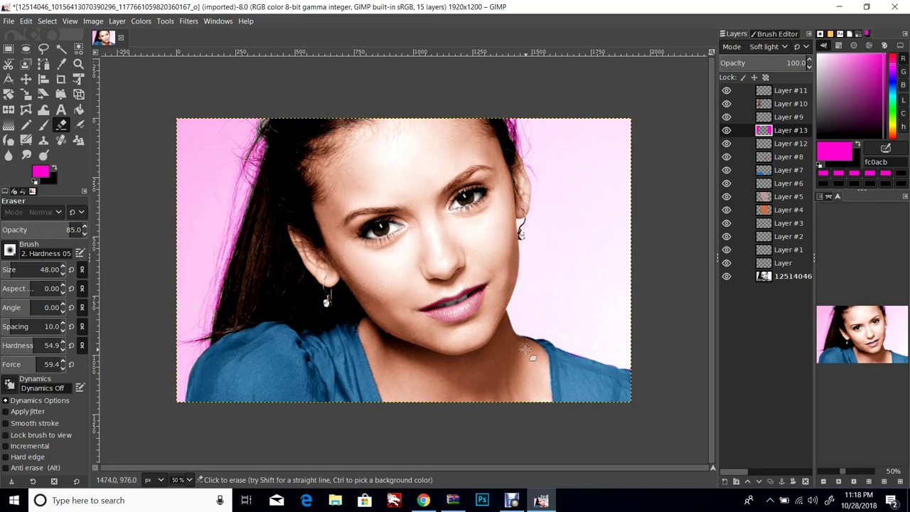
{"action": "mouse_move", "coordinate": [539, 346]}
{"action": "left_mouse_down"}
{"action": "mouse_move", "coordinate": [631, 380]}
{"action": "mouse_move", "coordinate": [548, 344]}
{"action": "left_mouse_up"}
{"action": "left_click", "coordinate": [138, 21]}
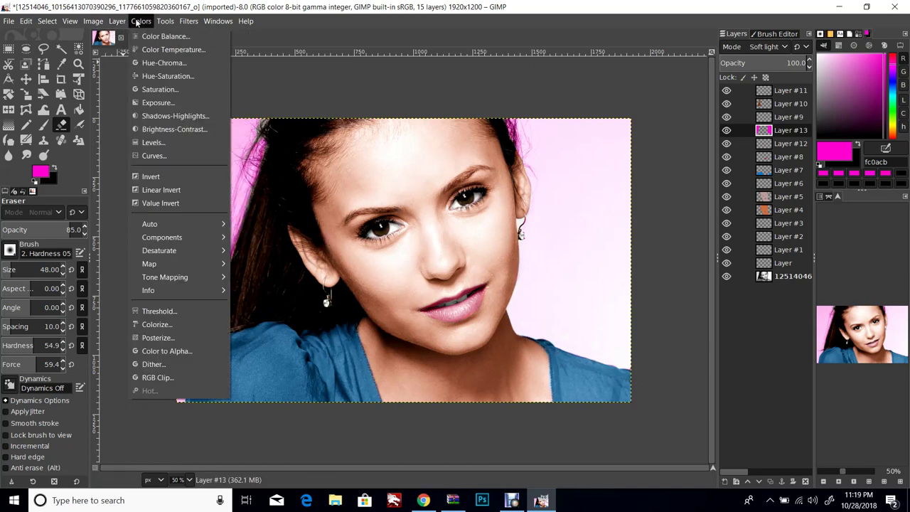
{"action": "left_click", "coordinate": [150, 76]}
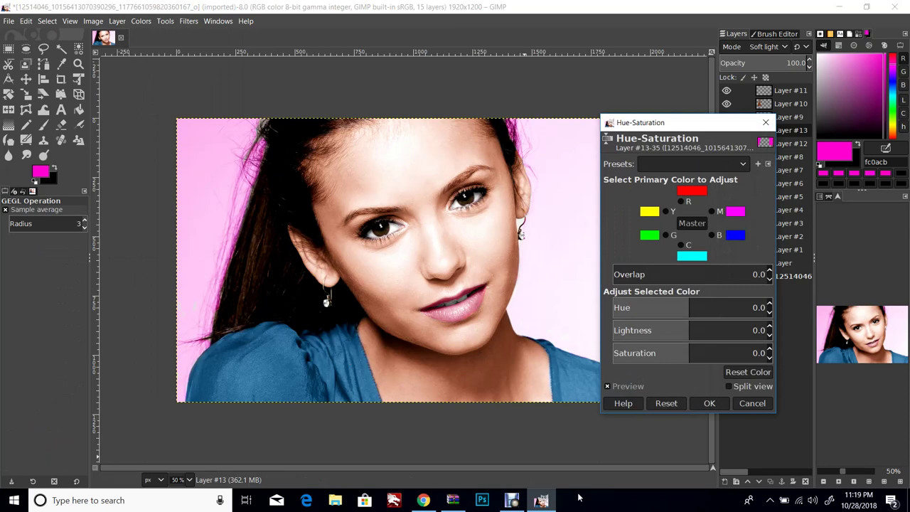
{"action": "left_click", "coordinate": [769, 304]}
{"action": "left_click_drag", "start_coordinate": [695, 309], "coordinate": [720, 311]}
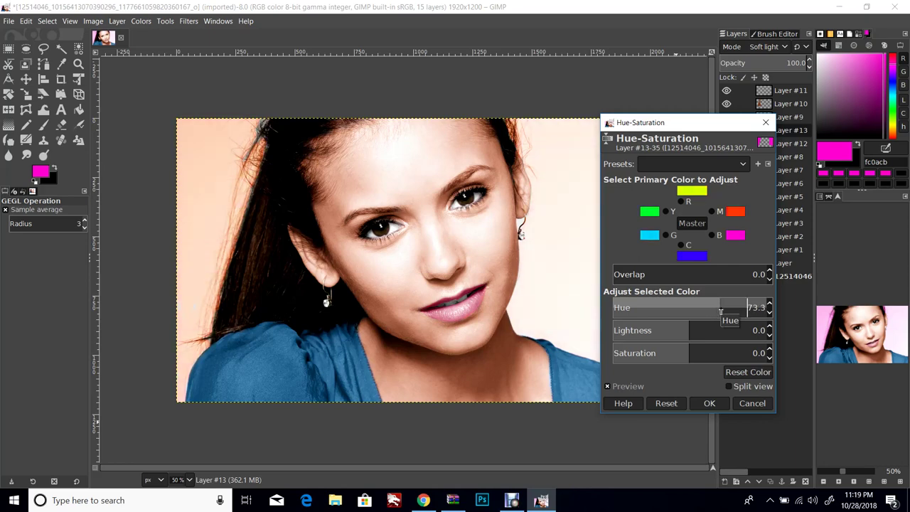
{"action": "left_click", "coordinate": [752, 403]}
{"action": "key", "text": "shift+ctrl+f"}
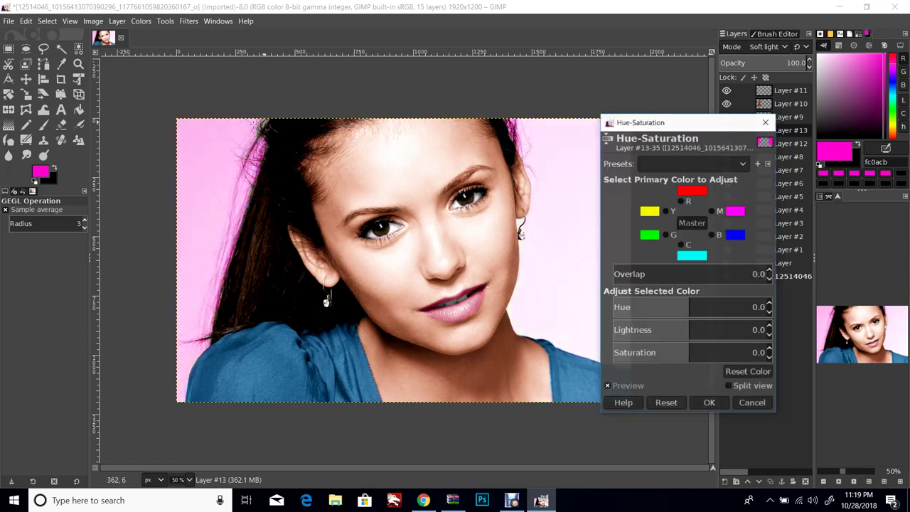
{"action": "left_click", "coordinate": [750, 403]}
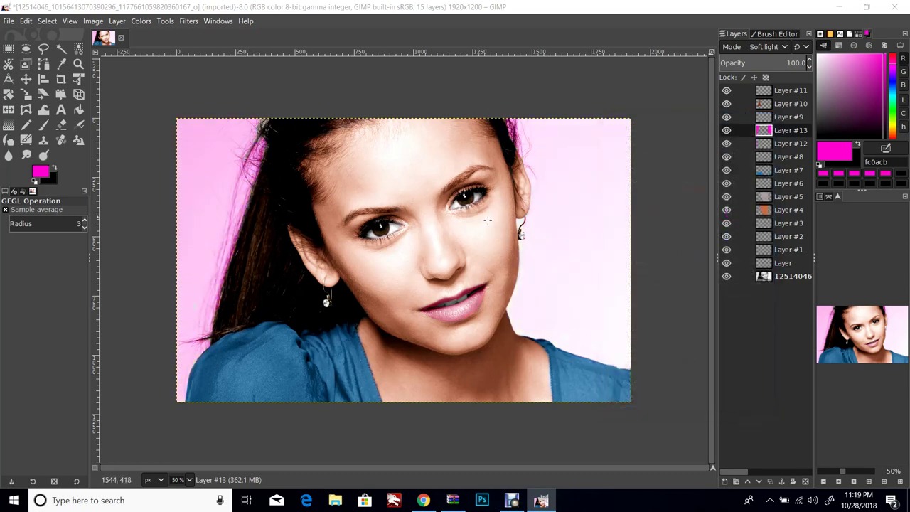
Step: Paint magenta into the missed background around the upper edge of the long hair
{"action": "left_click", "coordinate": [44, 125]}
{"action": "mouse_move", "coordinate": [283, 121]}
{"action": "left_mouse_down"}
{"action": "mouse_move", "coordinate": [252, 128]}
{"action": "mouse_move", "coordinate": [270, 125]}
{"action": "mouse_move", "coordinate": [257, 126]}
{"action": "mouse_move", "coordinate": [241, 162]}
{"action": "mouse_move", "coordinate": [263, 141]}
{"action": "left_mouse_up"}
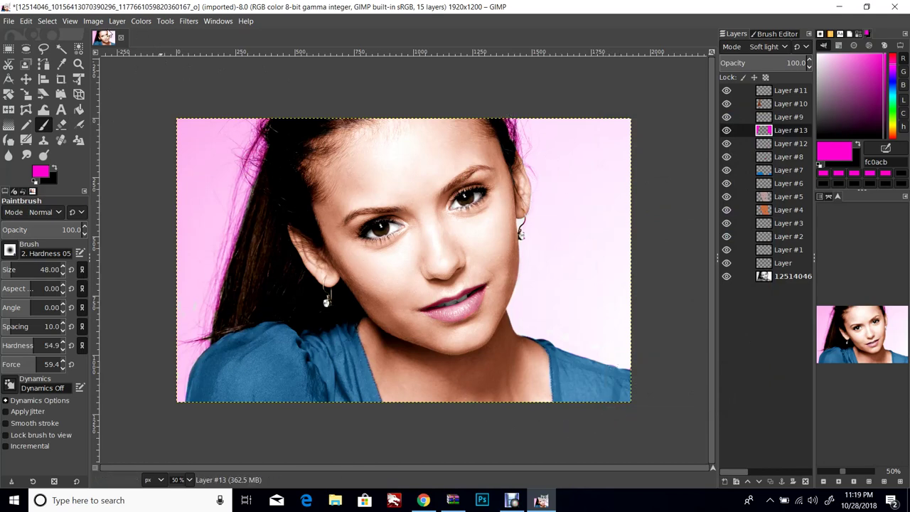
{"action": "left_click", "coordinate": [141, 21]}
{"action": "left_click", "coordinate": [160, 76]}
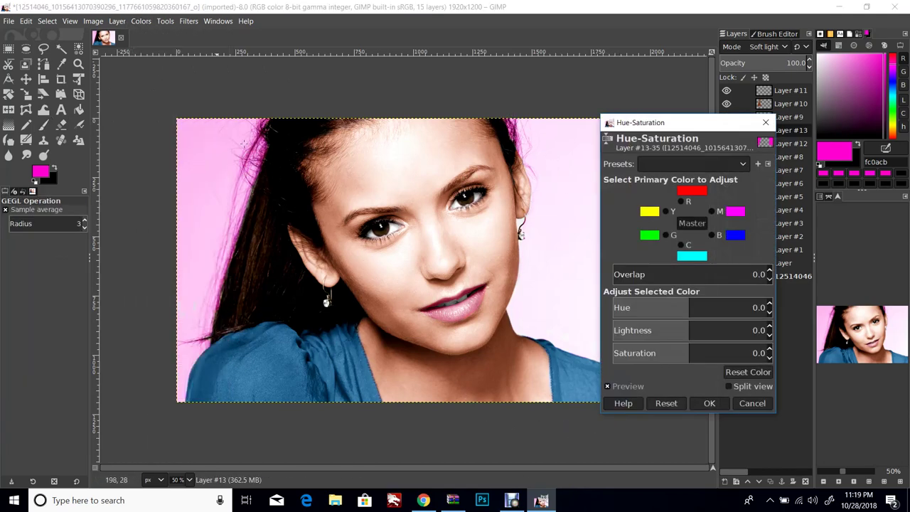
{"action": "left_click_drag", "start_coordinate": [689, 307], "coordinate": [695, 307]}
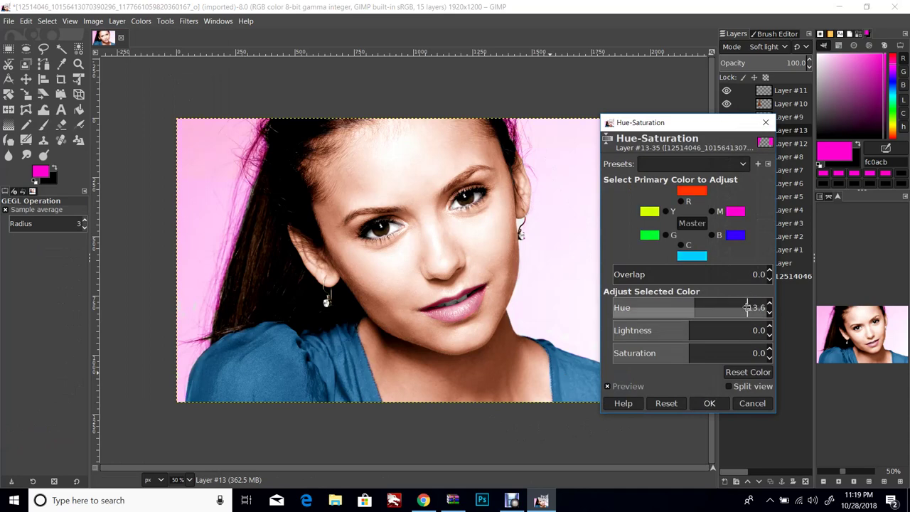
{"action": "left_click", "coordinate": [752, 403]}
{"action": "key", "text": "ctrl+shift+f"}
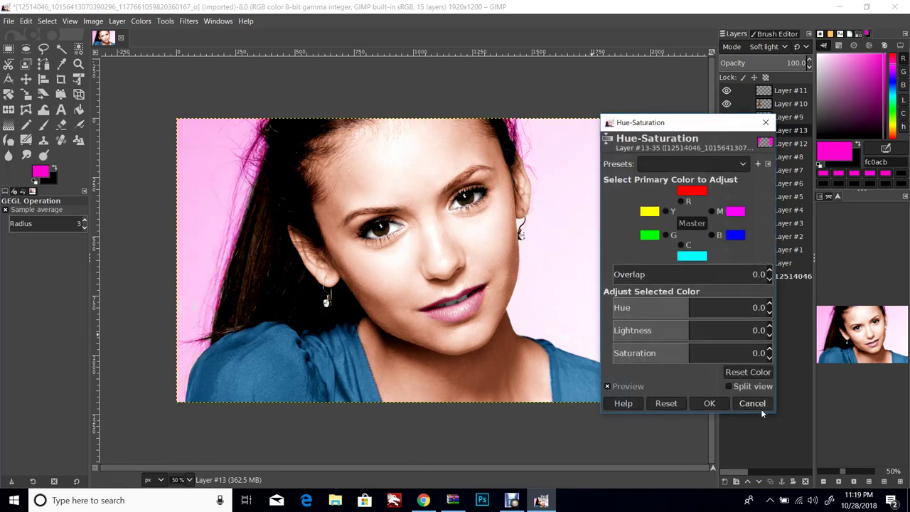
{"action": "left_click", "coordinate": [694, 402]}
Step: Touch up the magenta along the long hair's edge and shift the background layer's Hue-Saturation hue to -144.4
{"action": "left_click", "coordinate": [43, 125]}
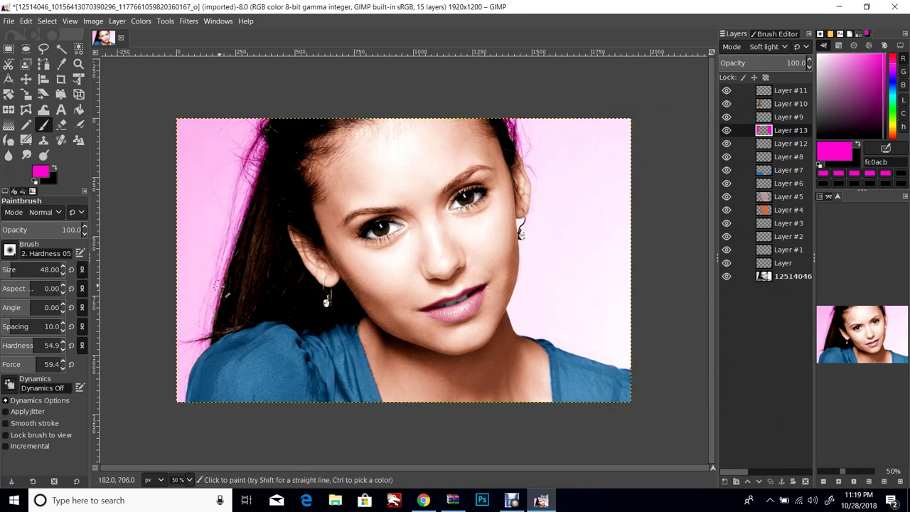
{"action": "left_click", "coordinate": [141, 21]}
{"action": "left_click", "coordinate": [162, 78]}
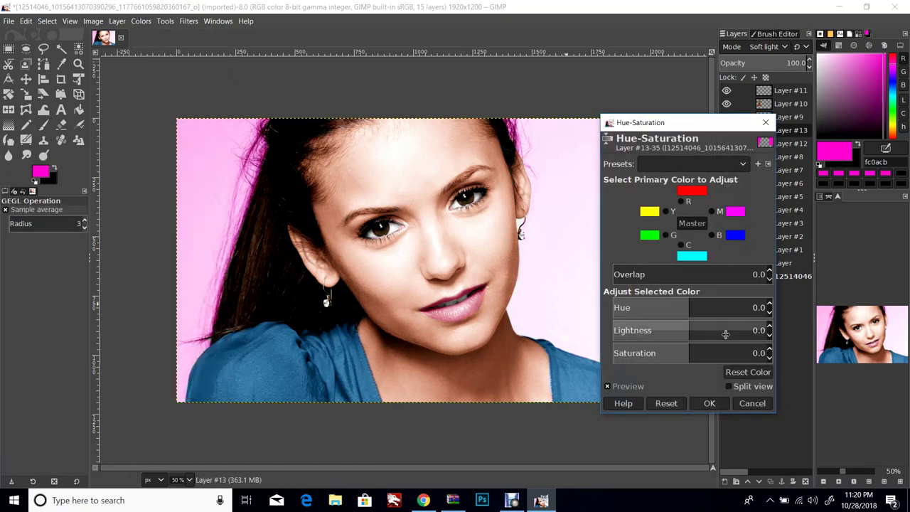
{"action": "left_click_drag", "start_coordinate": [721, 310], "coordinate": [742, 307]}
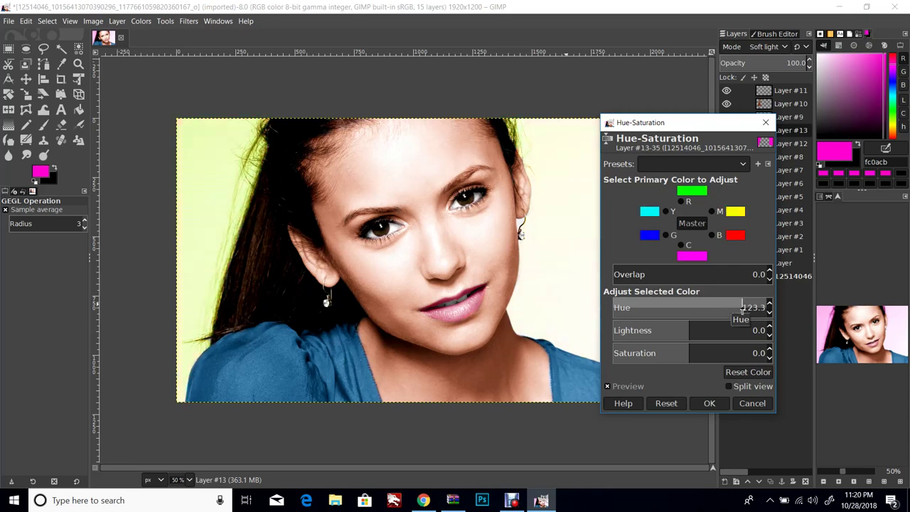
{"action": "left_click_drag", "start_coordinate": [742, 307], "coordinate": [634, 318]}
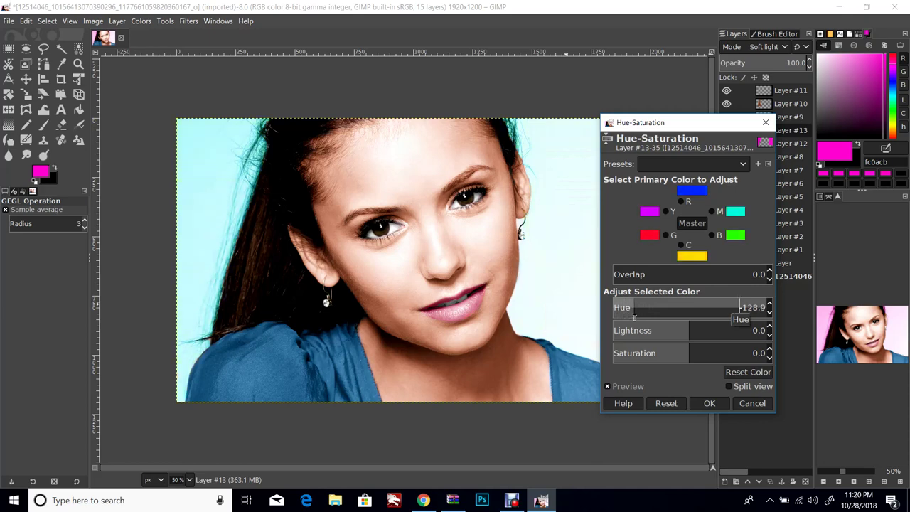
{"action": "mouse_move", "coordinate": [634, 317]}
{"action": "left_mouse_down"}
{"action": "mouse_move", "coordinate": [716, 311]}
{"action": "mouse_move", "coordinate": [620, 316]}
{"action": "left_mouse_up"}
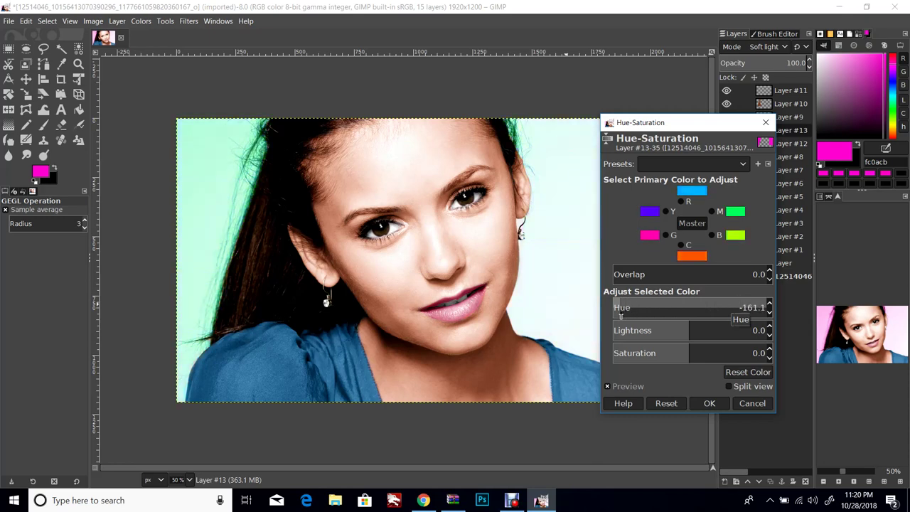
{"action": "mouse_move", "coordinate": [620, 305]}
{"action": "left_mouse_down"}
{"action": "mouse_move", "coordinate": [764, 314]}
{"action": "mouse_move", "coordinate": [628, 310]}
{"action": "left_mouse_up"}
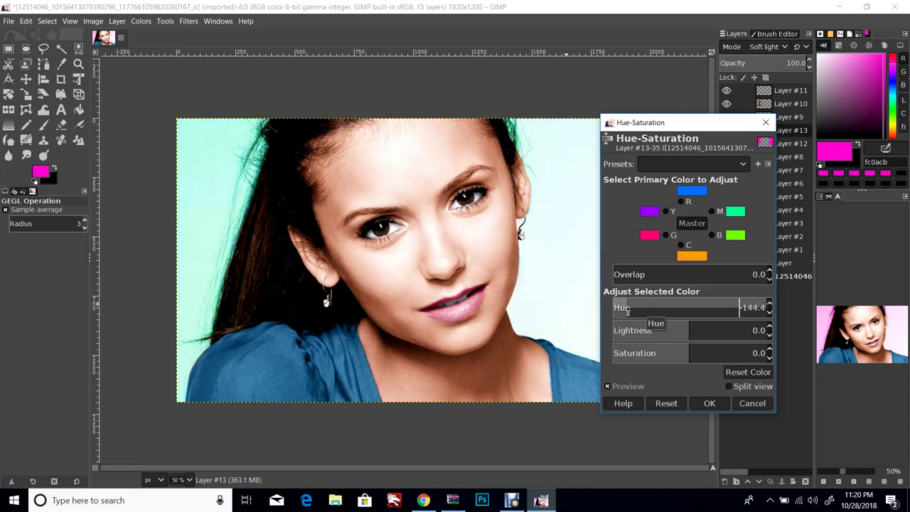
Step: Mute the background color with lightness -82, hue -155.6 and saturation -66.7, and apply the Hue-Saturation adjustment
{"action": "left_click", "coordinate": [769, 340]}
{"action": "left_click", "coordinate": [769, 340]}
{"action": "left_click", "coordinate": [769, 340]}
{"action": "left_click", "coordinate": [768, 340]}
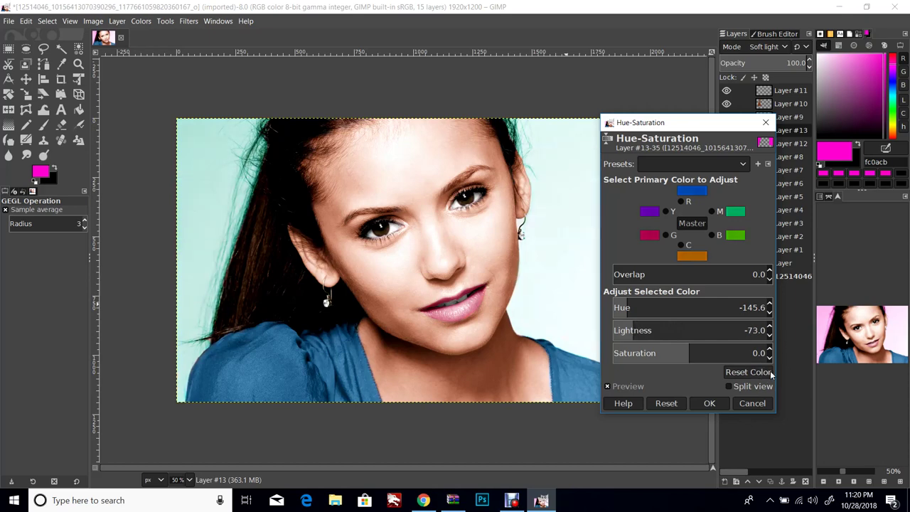
{"action": "left_click", "coordinate": [768, 340]}
{"action": "left_click_drag", "start_coordinate": [626, 307], "coordinate": [787, 335]}
{"action": "left_click_drag", "start_coordinate": [688, 354], "coordinate": [638, 358]}
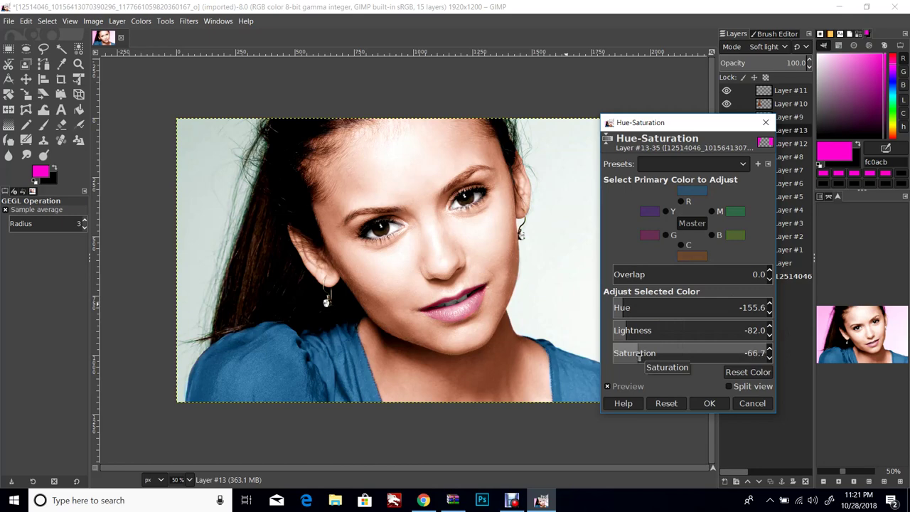
{"action": "left_click", "coordinate": [709, 403]}
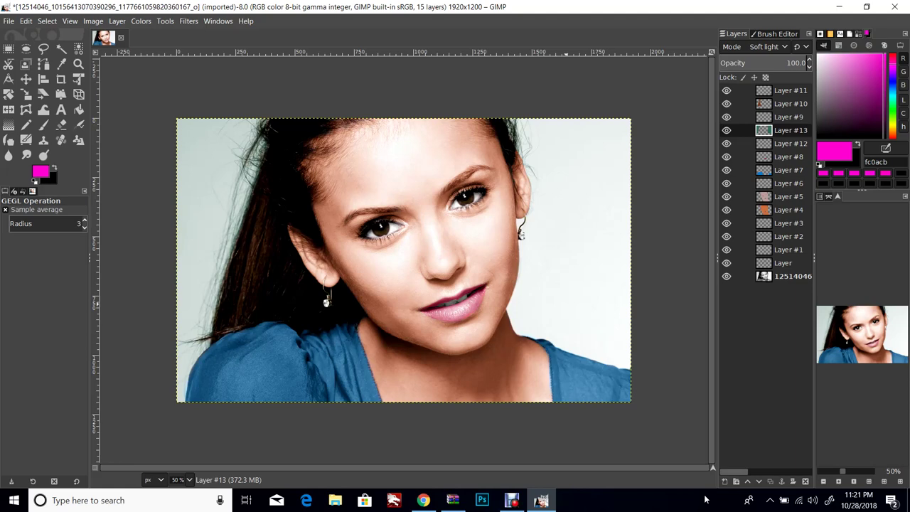
Step: Add another transparent Soft light layer above the background color layer for coloring around the mouth
{"action": "left_click", "coordinate": [752, 472]}
{"action": "left_click", "coordinate": [117, 21]}
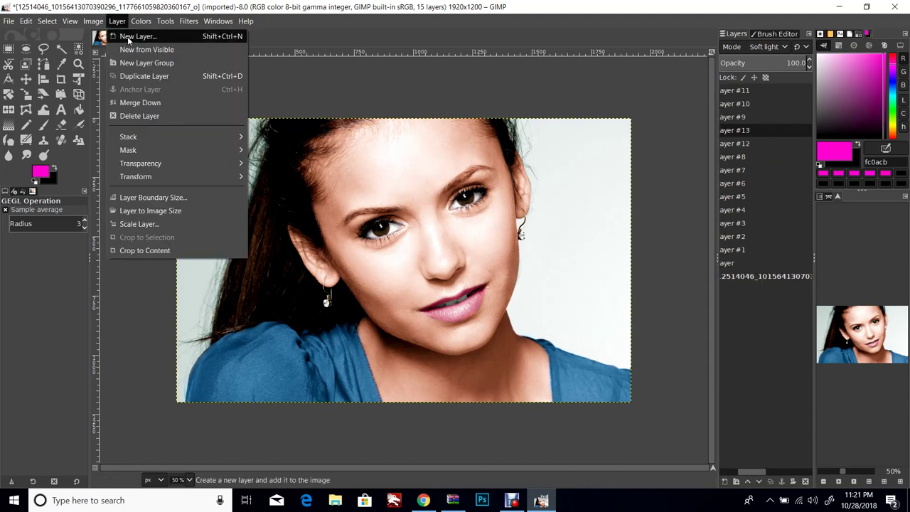
{"action": "left_click", "coordinate": [135, 37]}
{"action": "left_click", "coordinate": [549, 391]}
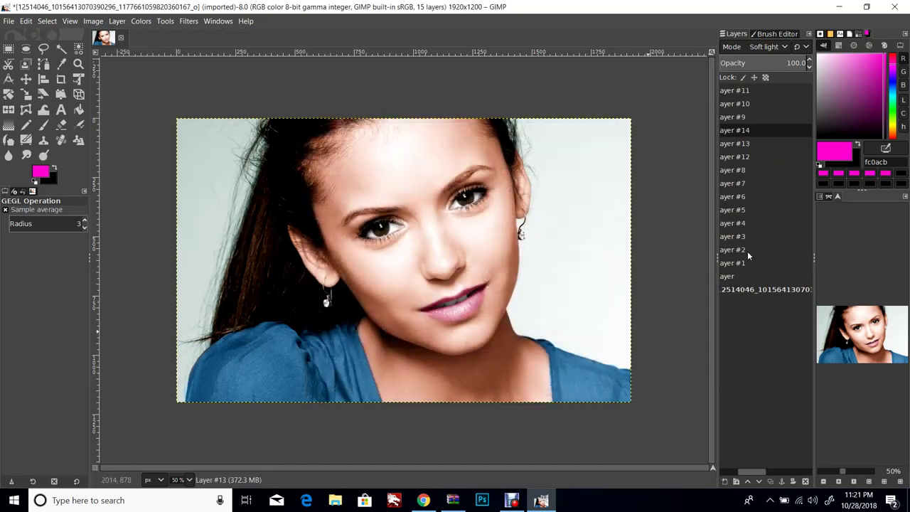
{"action": "left_click_drag", "start_coordinate": [858, 467], "coordinate": [851, 470]}
{"action": "left_click_drag", "start_coordinate": [868, 337], "coordinate": [874, 347]}
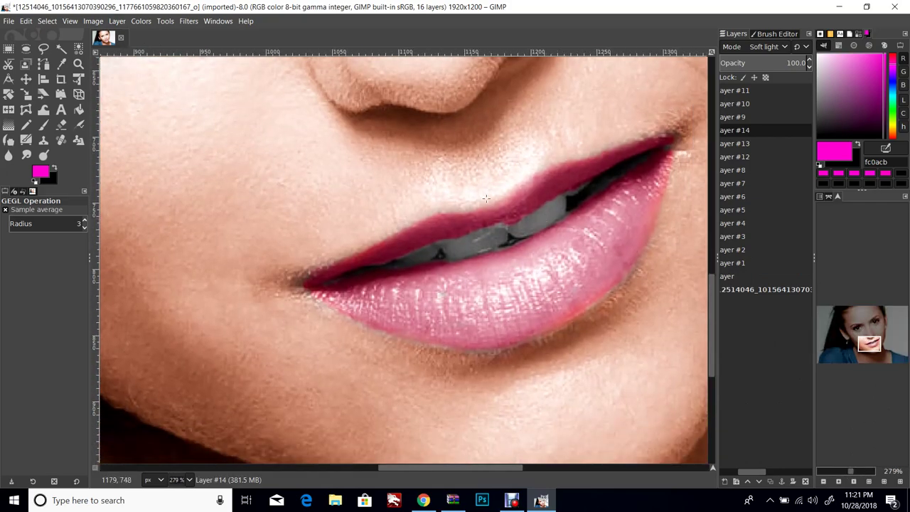
Step: Set the Paintbrush to size 10 and hardness 43.1, trying a magenta stroke on the front teeth
{"action": "key", "text": "p"}
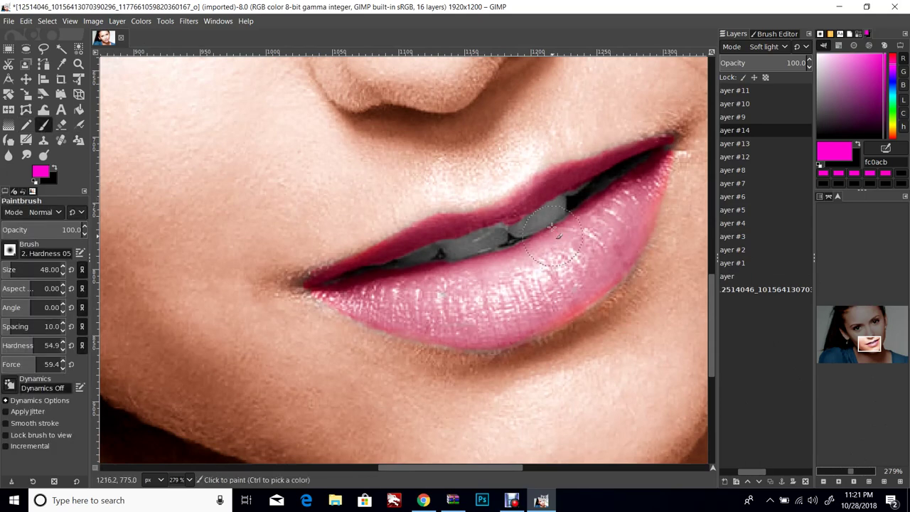
{"action": "left_click", "coordinate": [61, 273]}
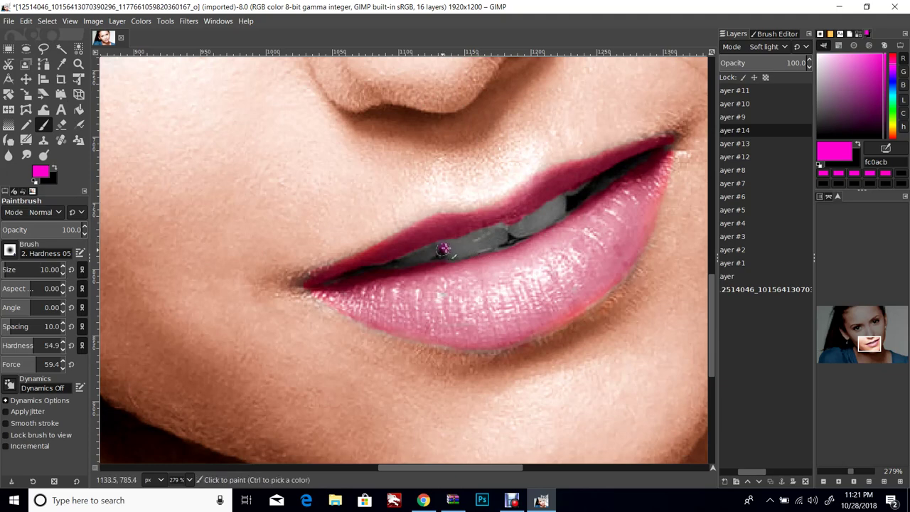
{"action": "left_click_drag", "start_coordinate": [443, 246], "coordinate": [487, 236]}
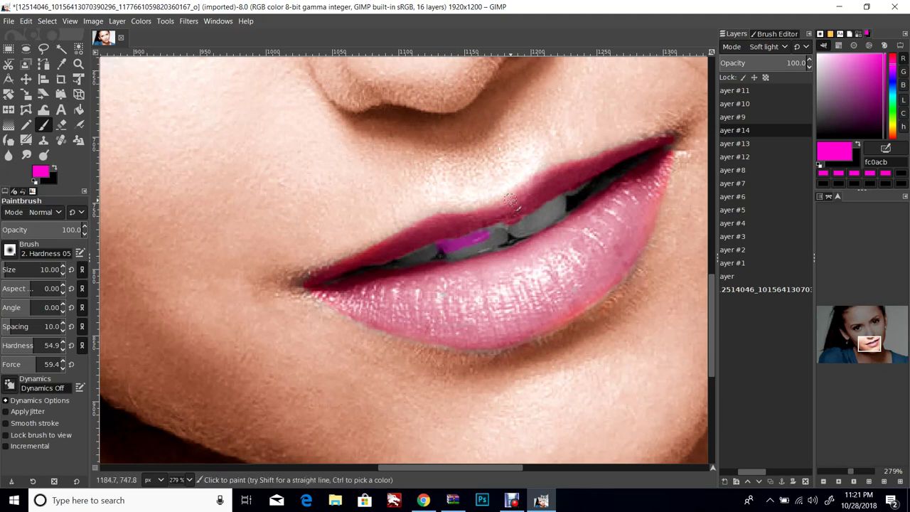
{"action": "left_click", "coordinate": [63, 349]}
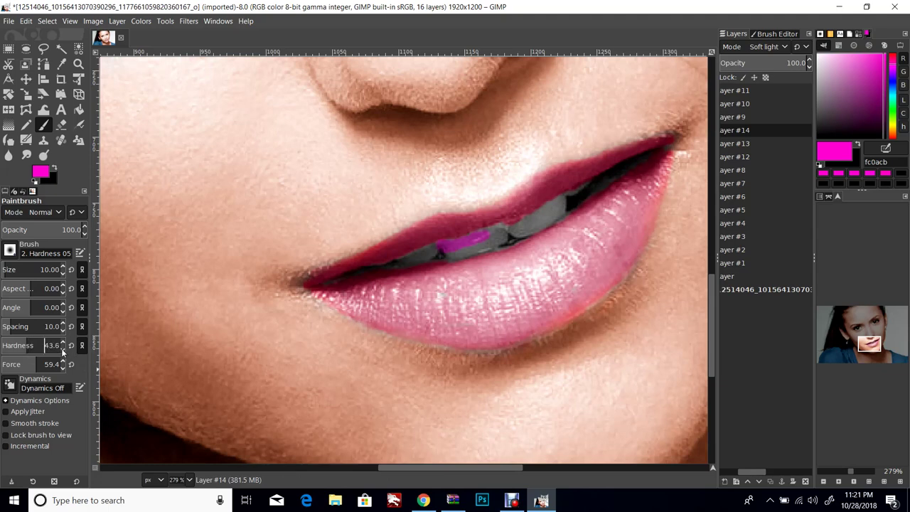
Step: Undo the trial stroke and paint magenta over all the visible teeth at 75 brush opacity
{"action": "double_click", "coordinate": [71, 230]}
{"action": "type", "text": "75"}
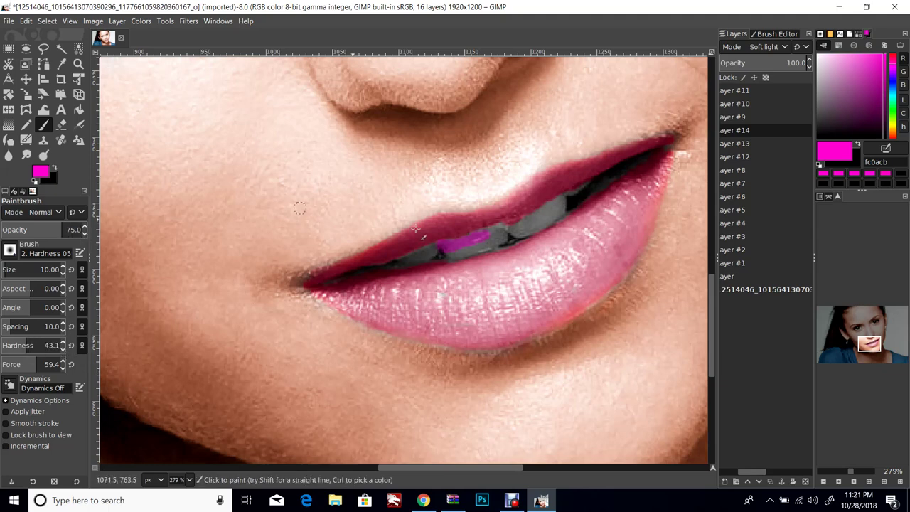
{"action": "left_click", "coordinate": [26, 21]}
{"action": "left_click", "coordinate": [43, 34]}
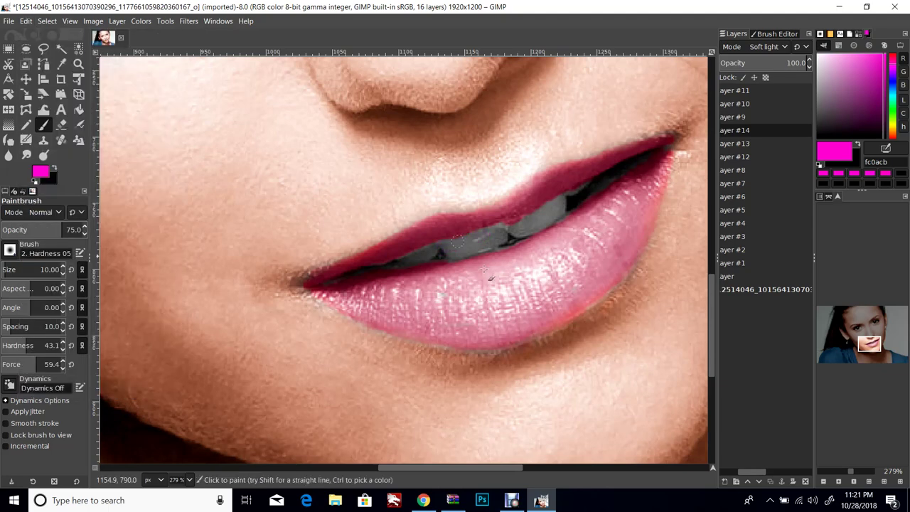
{"action": "mouse_move", "coordinate": [441, 253]}
{"action": "left_mouse_down"}
{"action": "mouse_move", "coordinate": [498, 244]}
{"action": "mouse_move", "coordinate": [485, 248]}
{"action": "mouse_move", "coordinate": [496, 233]}
{"action": "mouse_move", "coordinate": [461, 242]}
{"action": "mouse_move", "coordinate": [502, 227]}
{"action": "mouse_move", "coordinate": [529, 231]}
{"action": "mouse_move", "coordinate": [558, 214]}
{"action": "mouse_move", "coordinate": [558, 202]}
{"action": "mouse_move", "coordinate": [523, 224]}
{"action": "mouse_move", "coordinate": [587, 184]}
{"action": "mouse_move", "coordinate": [408, 257]}
{"action": "mouse_move", "coordinate": [436, 247]}
{"action": "mouse_move", "coordinate": [429, 264]}
{"action": "mouse_move", "coordinate": [430, 253]}
{"action": "mouse_move", "coordinate": [468, 252]}
{"action": "mouse_move", "coordinate": [505, 236]}
{"action": "left_mouse_up"}
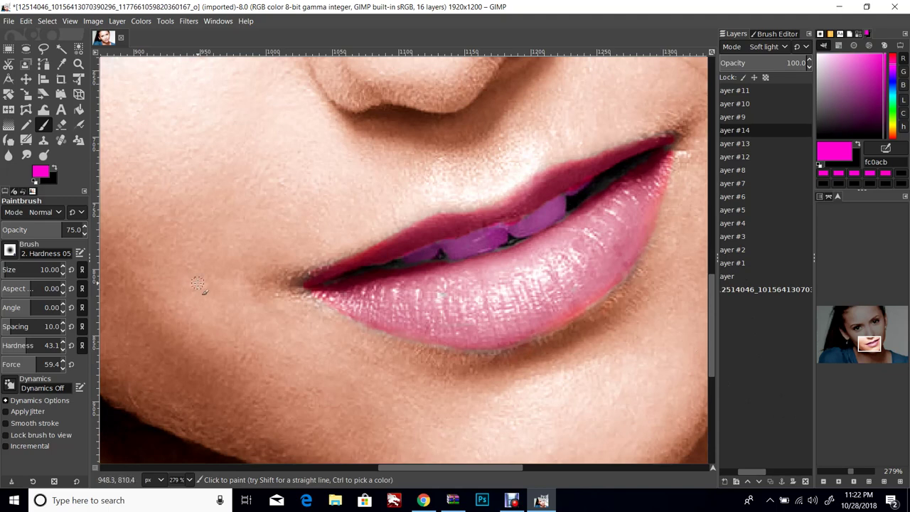
Step: Shift the teeth layer's Hue-Saturation hue to 75.6
{"action": "left_click", "coordinate": [142, 21]}
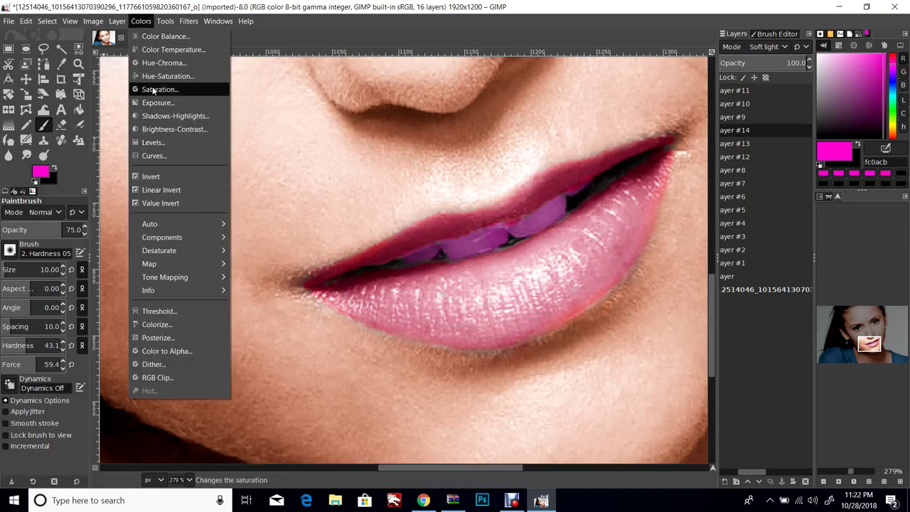
{"action": "left_click", "coordinate": [160, 78]}
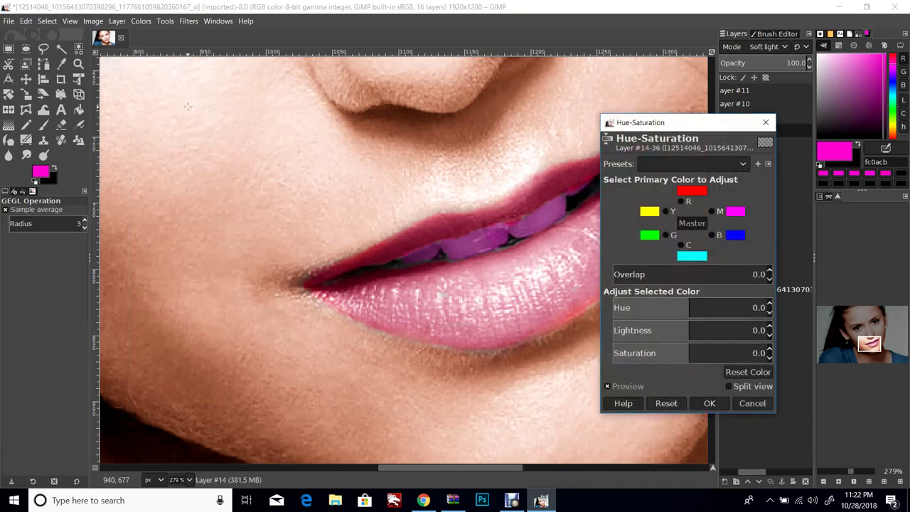
{"action": "scroll", "coordinate": [757, 308], "scroll_direction": "up", "scroll_amount": 10}
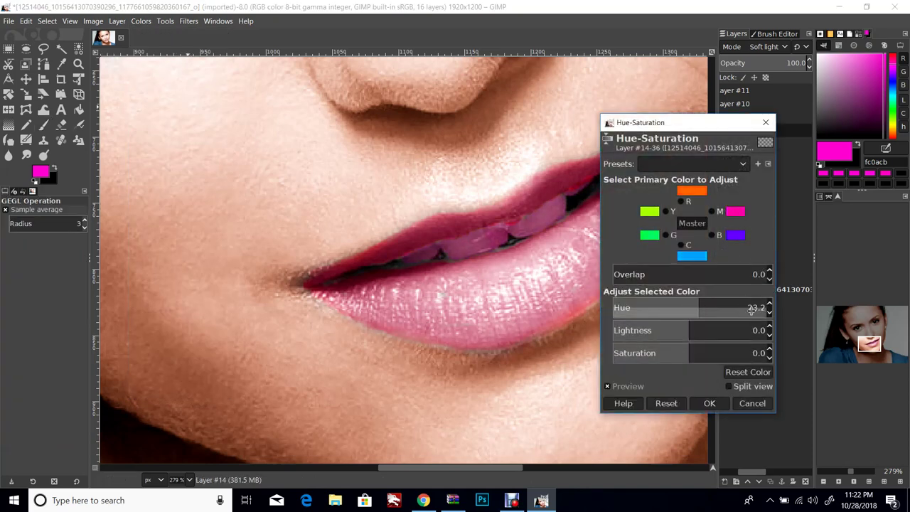
{"action": "left_click", "coordinate": [708, 307]}
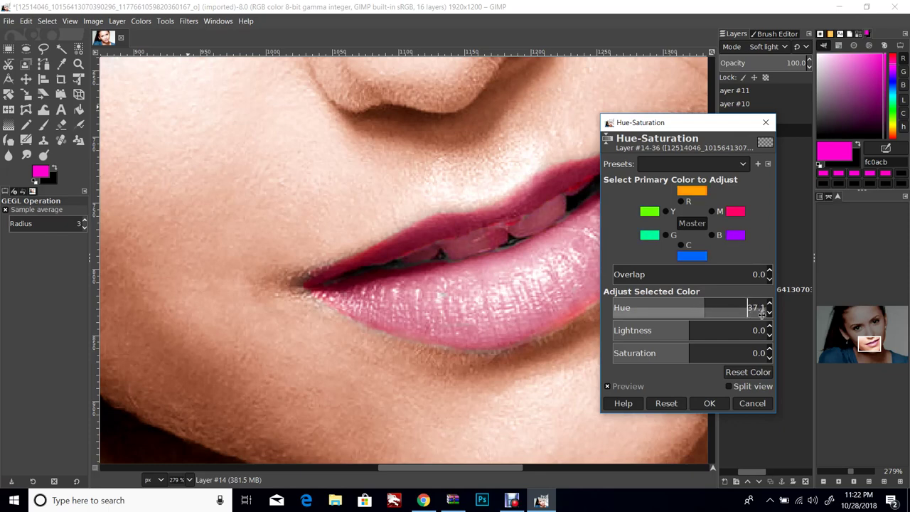
{"action": "scroll", "coordinate": [709, 309], "scroll_direction": "up", "scroll_amount": 5}
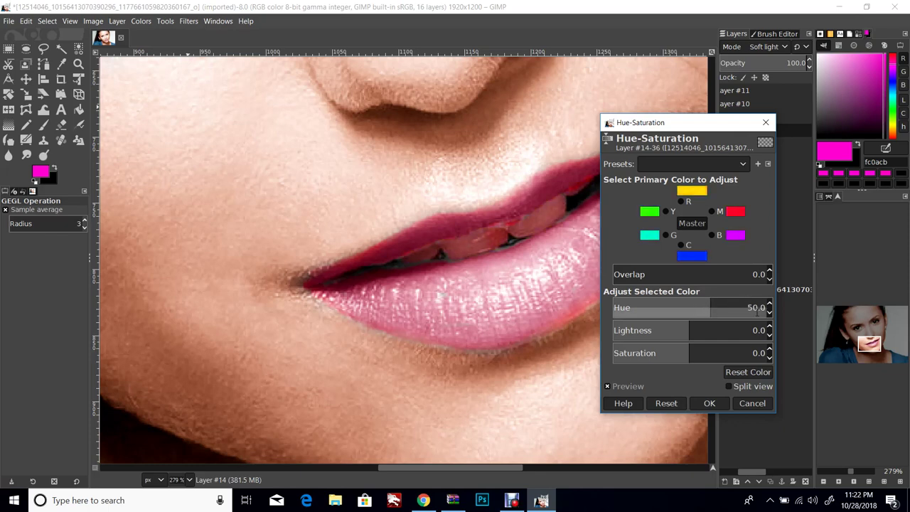
{"action": "left_click_drag", "start_coordinate": [709, 311], "coordinate": [723, 310]}
{"action": "scroll", "coordinate": [770, 330], "scroll_direction": "up", "scroll_amount": 9}
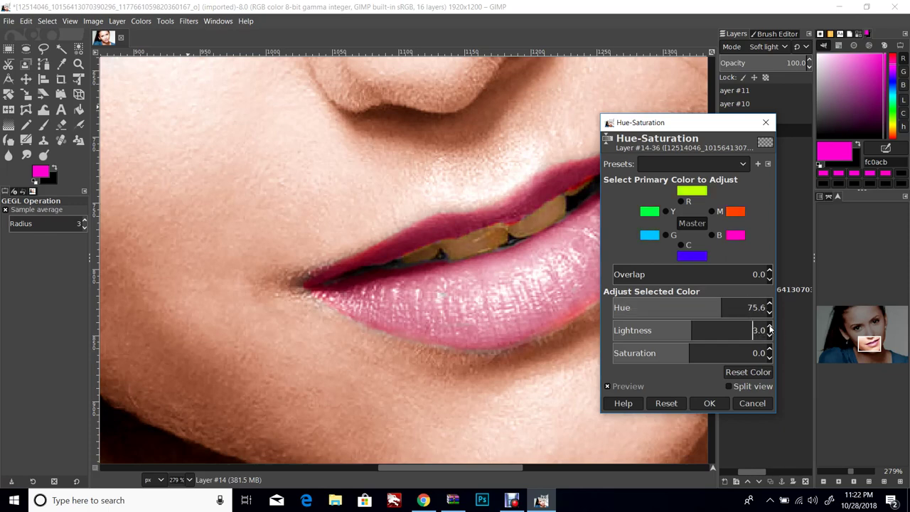
Step: Raise the teeth color's lightness to 94.4, reduce its saturation to about -38, and apply the Hue-Saturation adjustment
{"action": "scroll", "coordinate": [770, 330], "scroll_direction": "up", "scroll_amount": 6}
{"action": "scroll", "coordinate": [770, 330], "scroll_direction": "up", "scroll_amount": 20}
{"action": "left_click_drag", "start_coordinate": [745, 333], "coordinate": [763, 330]}
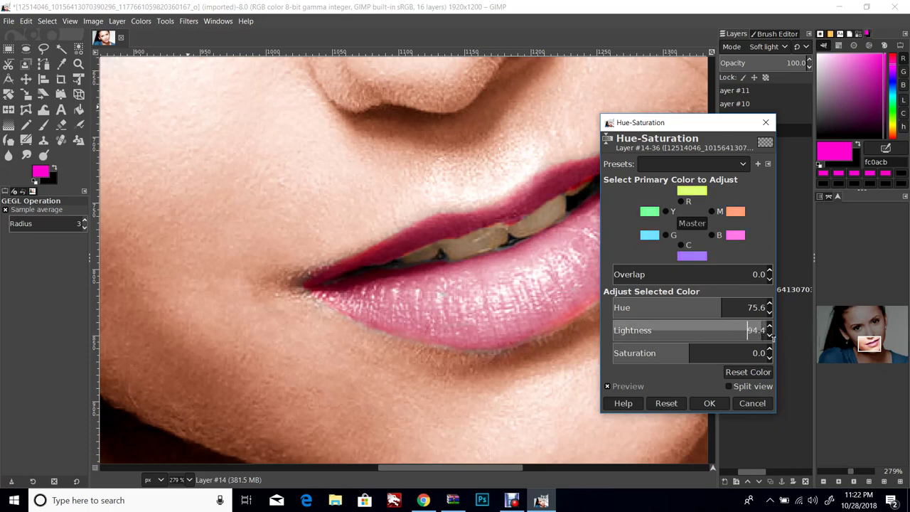
{"action": "scroll", "coordinate": [770, 359], "scroll_direction": "down", "scroll_amount": 20}
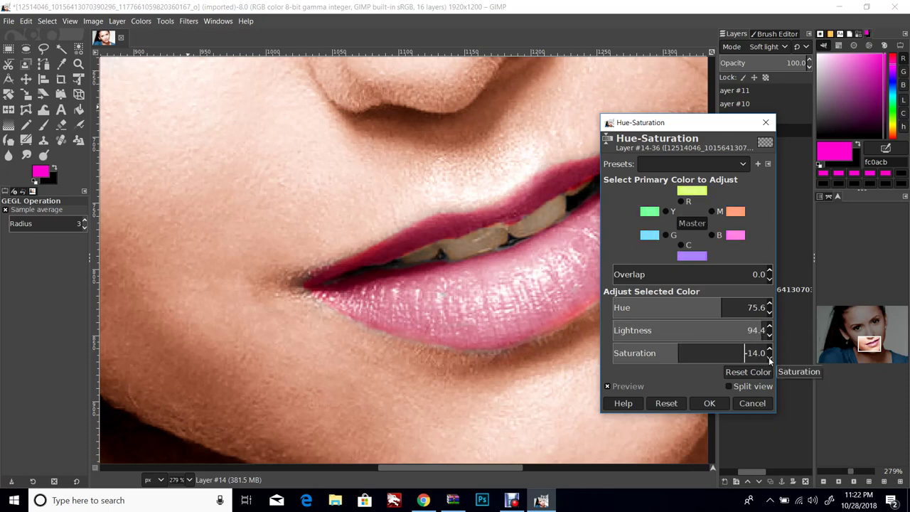
{"action": "scroll", "coordinate": [769, 359], "scroll_direction": "down", "scroll_amount": 13}
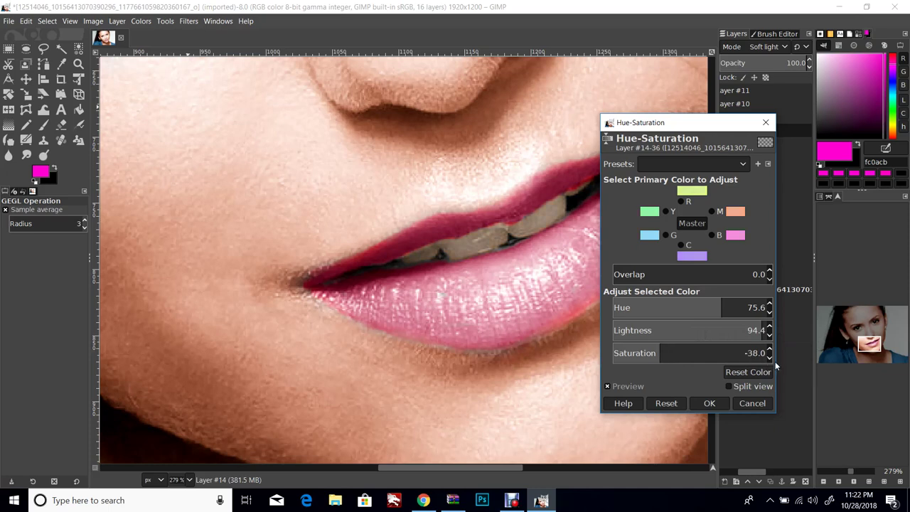
{"action": "scroll", "coordinate": [769, 362], "scroll_direction": "down", "scroll_amount": 2}
{"action": "left_click", "coordinate": [709, 404]}
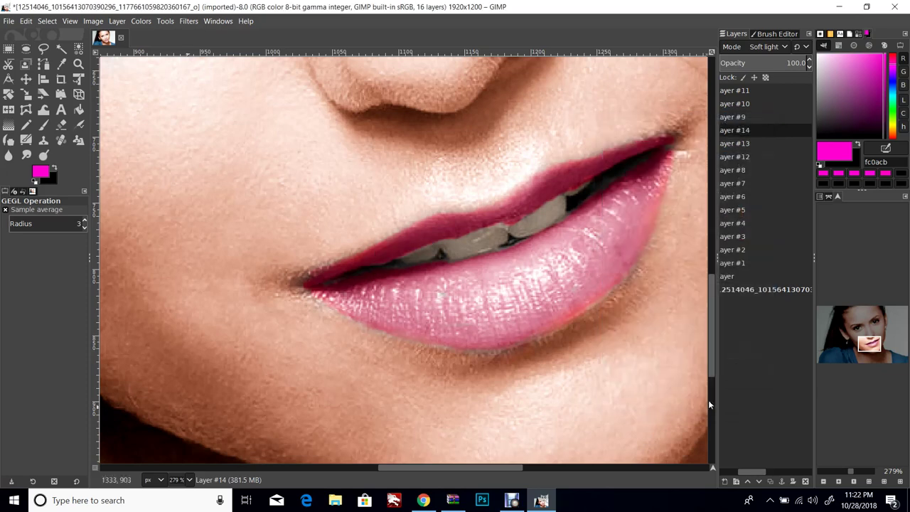
Step: Choose the Eraser and check the tinted teeth against the whole portrait
{"action": "left_click", "coordinate": [63, 126]}
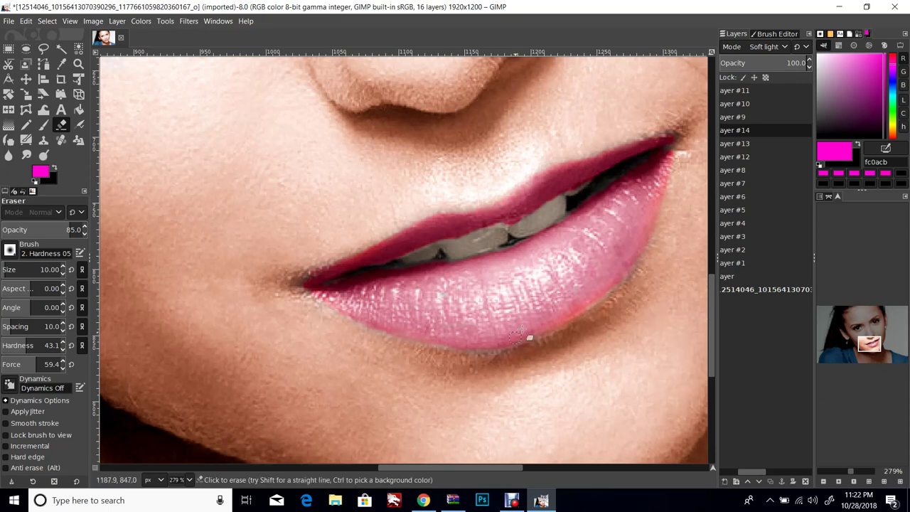
{"action": "left_click", "coordinate": [846, 471]}
{"action": "left_click", "coordinate": [843, 469]}
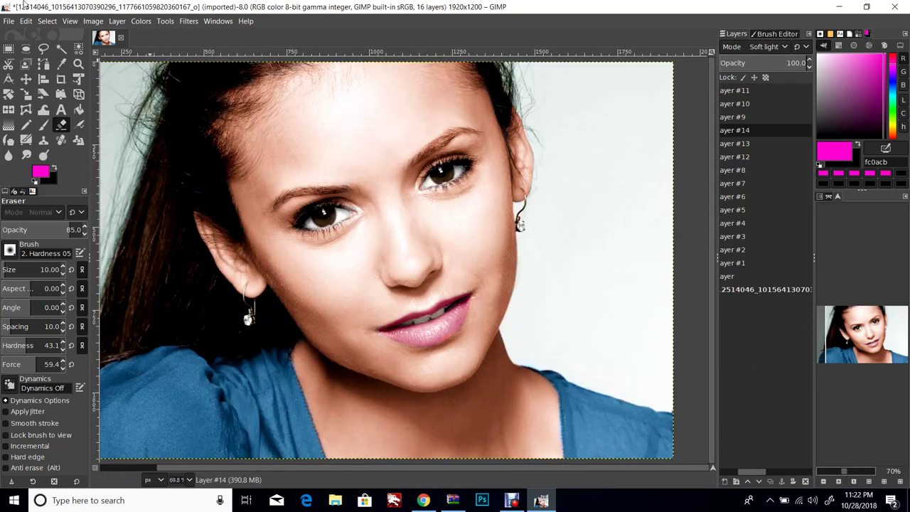
{"action": "left_click", "coordinate": [9, 21]}
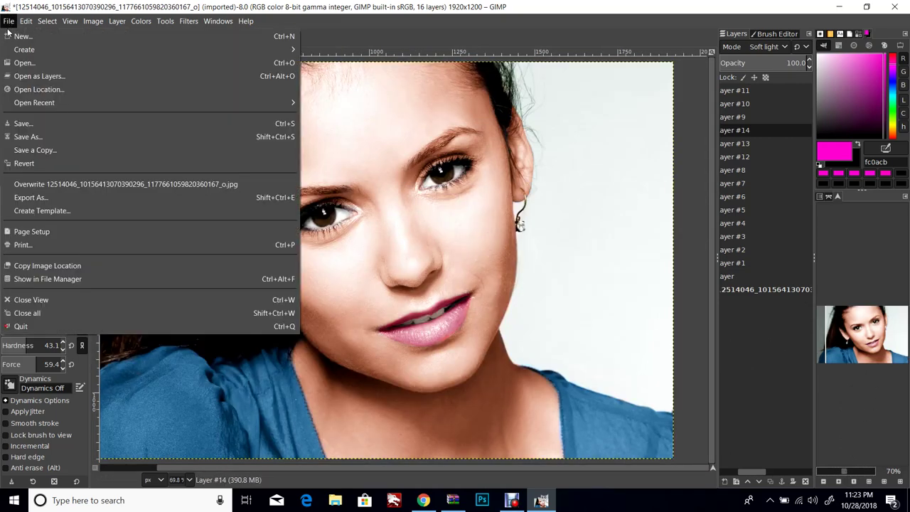
{"action": "left_click", "coordinate": [27, 136]}
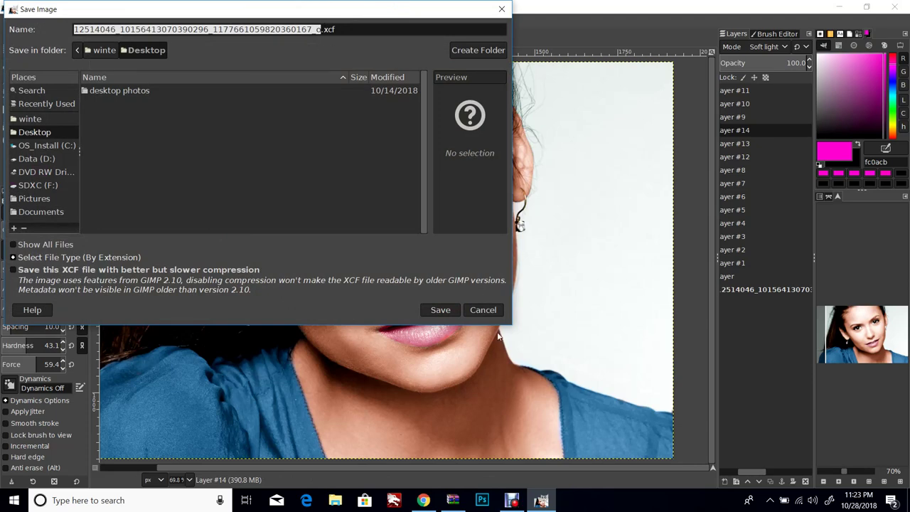
{"action": "left_click", "coordinate": [487, 312]}
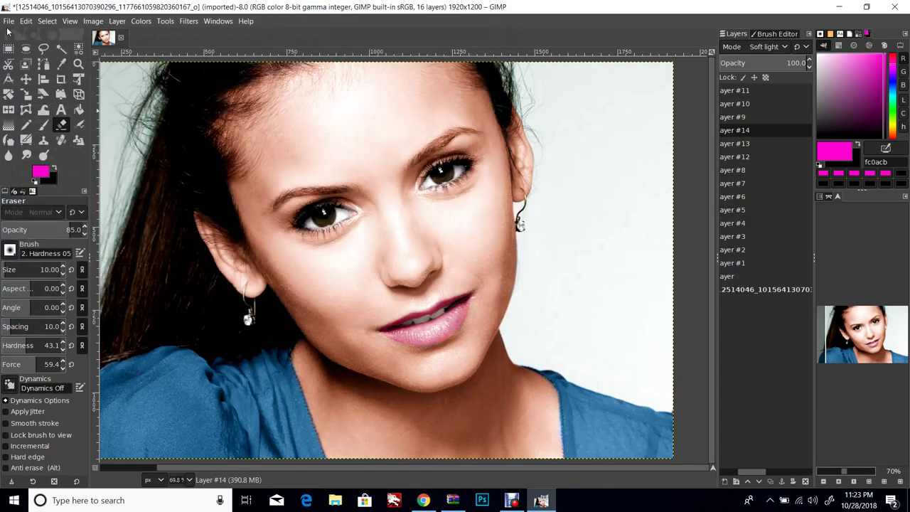
Step: Export the portrait to the desktop as a JPEG at quality 100, adding "color" to the end of the original file name
{"action": "left_click", "coordinate": [10, 22]}
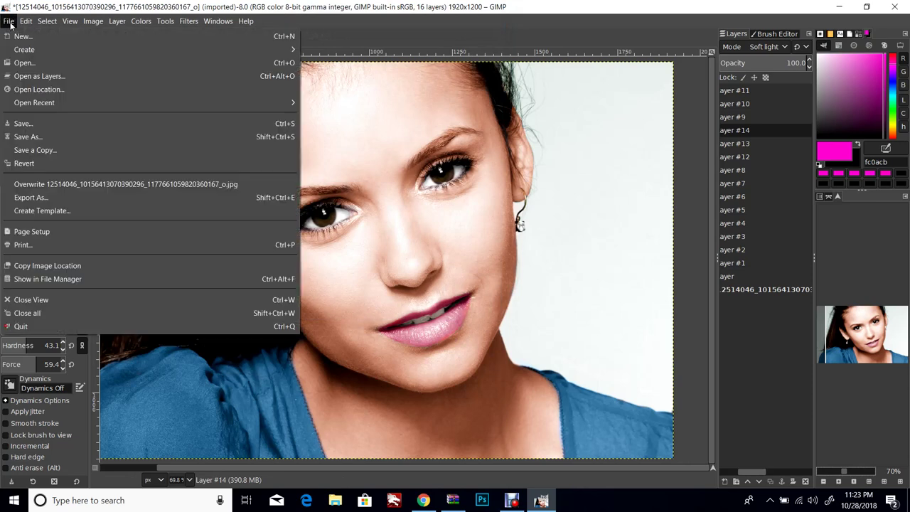
{"action": "left_click", "coordinate": [21, 198]}
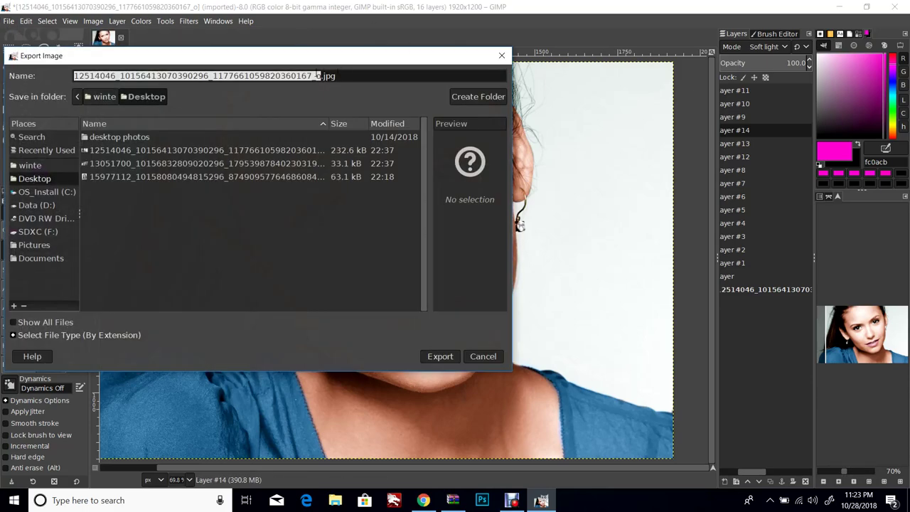
{"action": "left_click", "coordinate": [323, 75]}
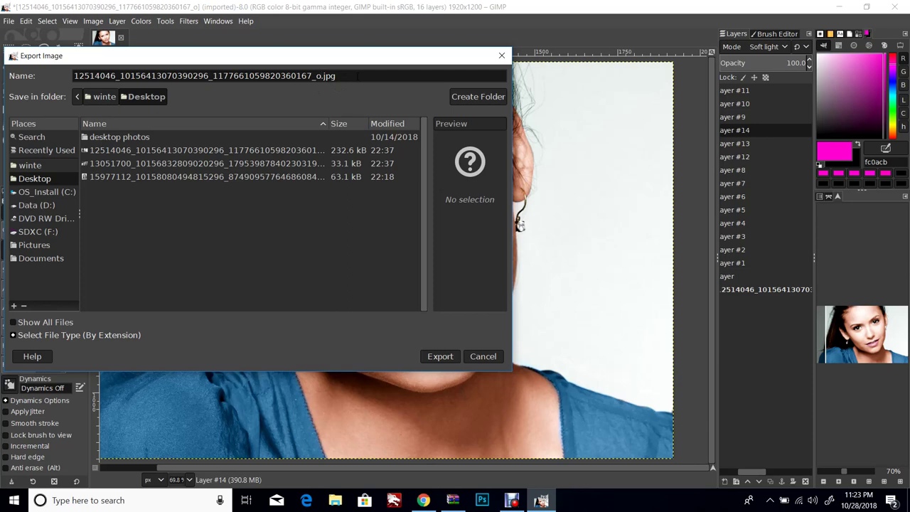
{"action": "type", "text": "color"}
{"action": "left_click", "coordinate": [446, 359]}
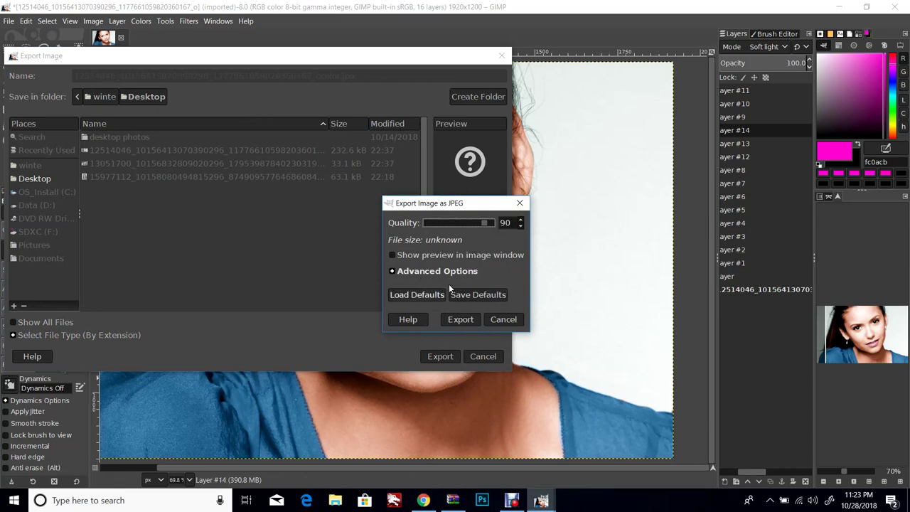
{"action": "left_click_drag", "start_coordinate": [484, 227], "coordinate": [495, 227]}
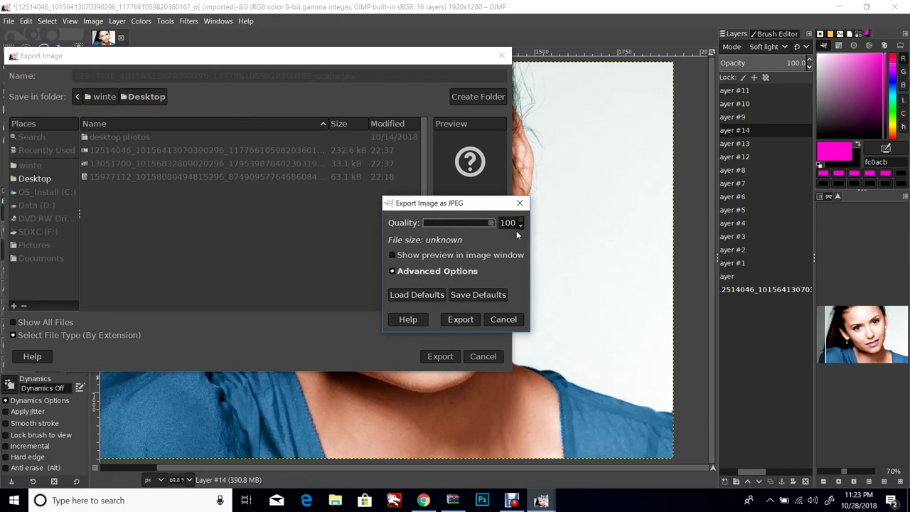
{"action": "left_click", "coordinate": [462, 320]}
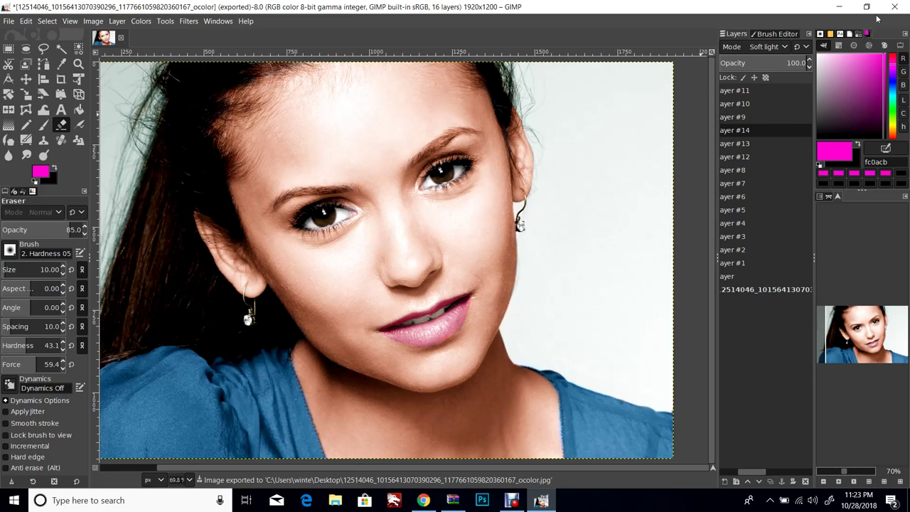
Step: Open the exported color JPEG from the desktop in Photos to examine the finished portrait, and put the viewer away
{"action": "left_click", "coordinate": [839, 9]}
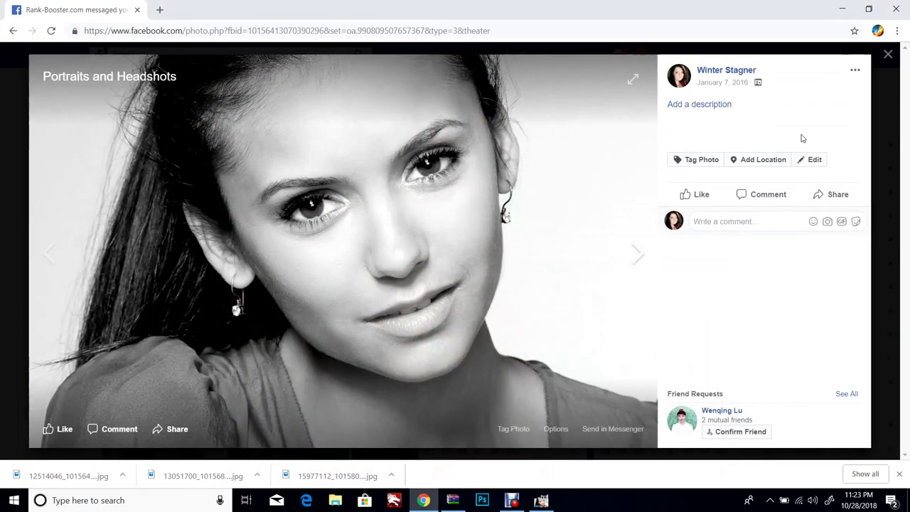
{"action": "left_click", "coordinate": [840, 9]}
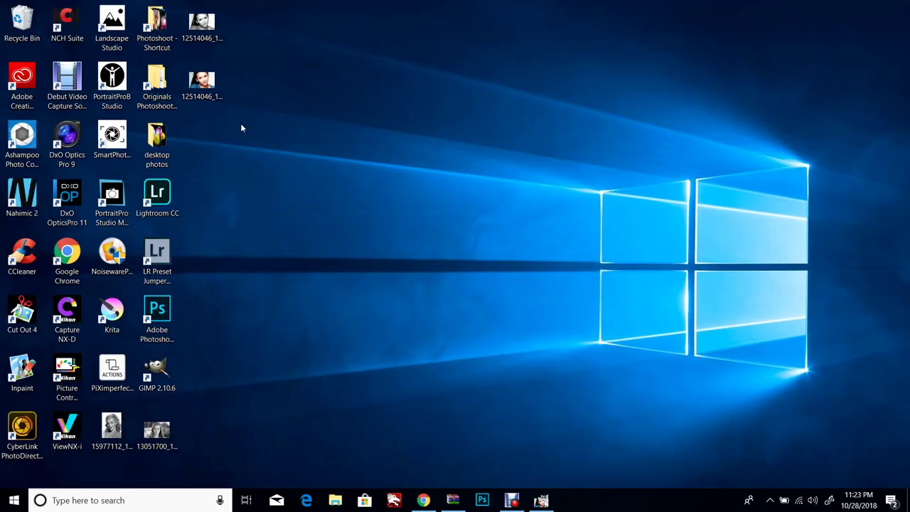
{"action": "double_click", "coordinate": [209, 82]}
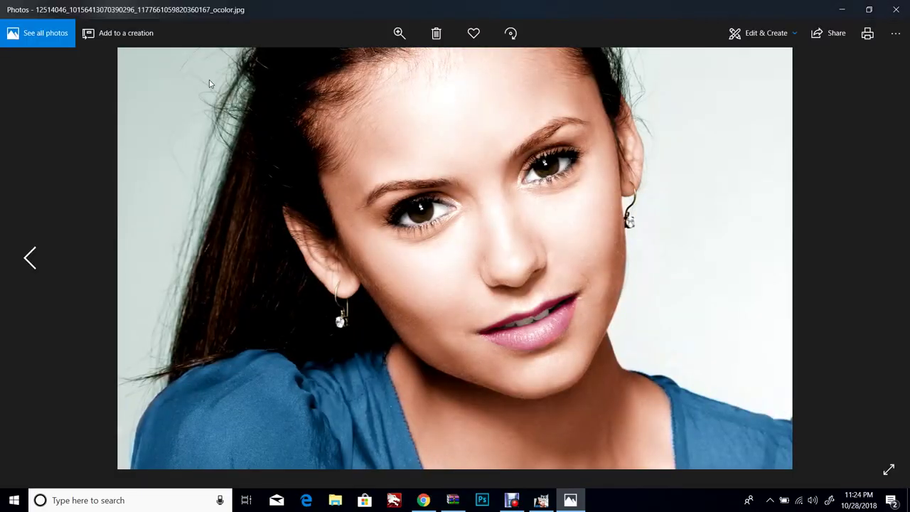
{"action": "left_click", "coordinate": [844, 10]}
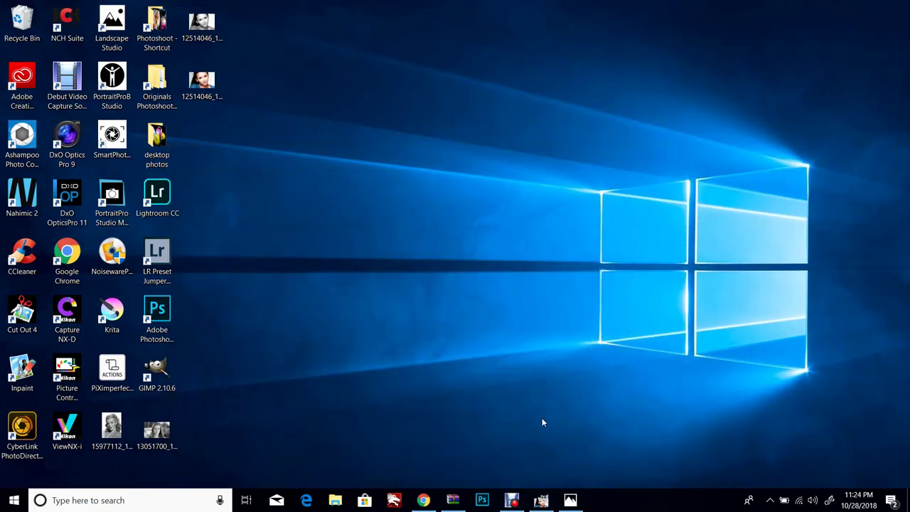